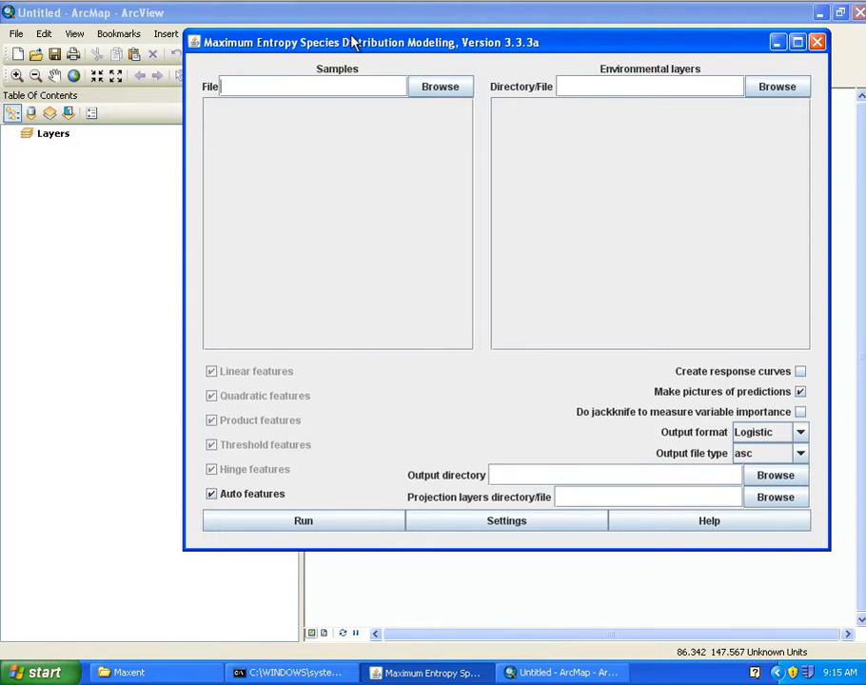
- Switch to the Maxent folder window and go to the C:\Exercise_1\Data folder
left_click(142, 372)
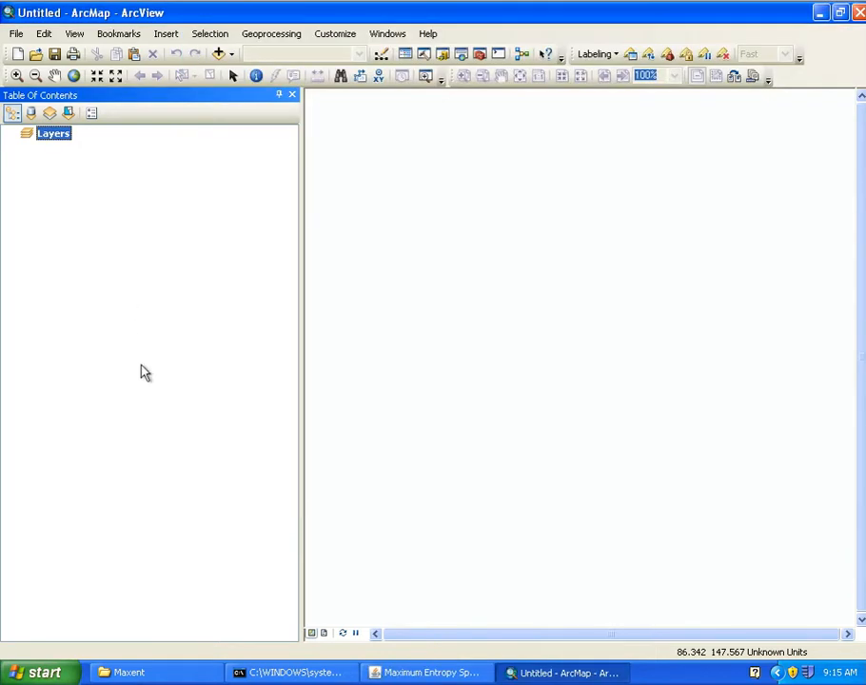
left_click(150, 663)
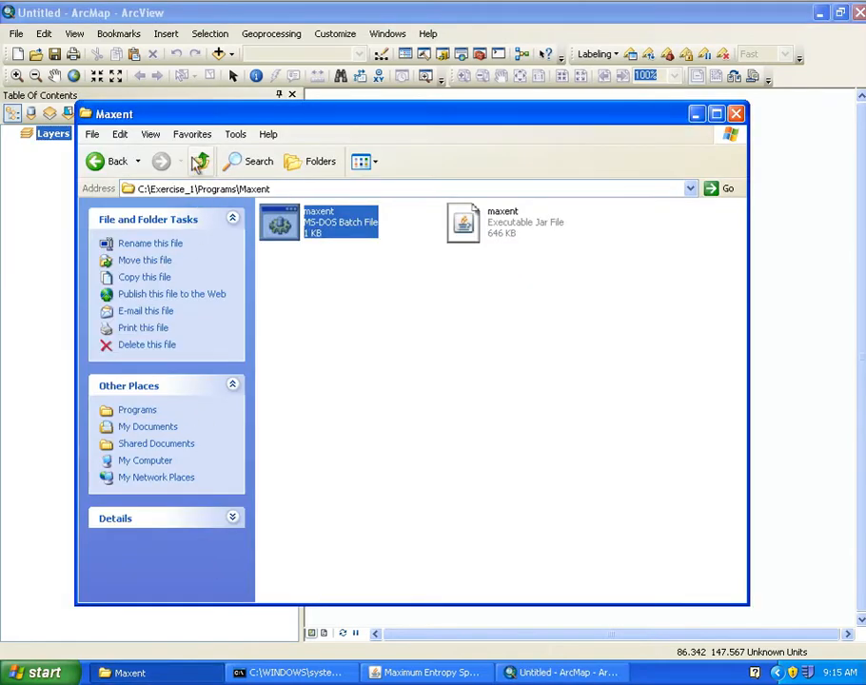
left_click(194, 187)
left_click(193, 187)
left_click_drag(193, 187, 396, 218)
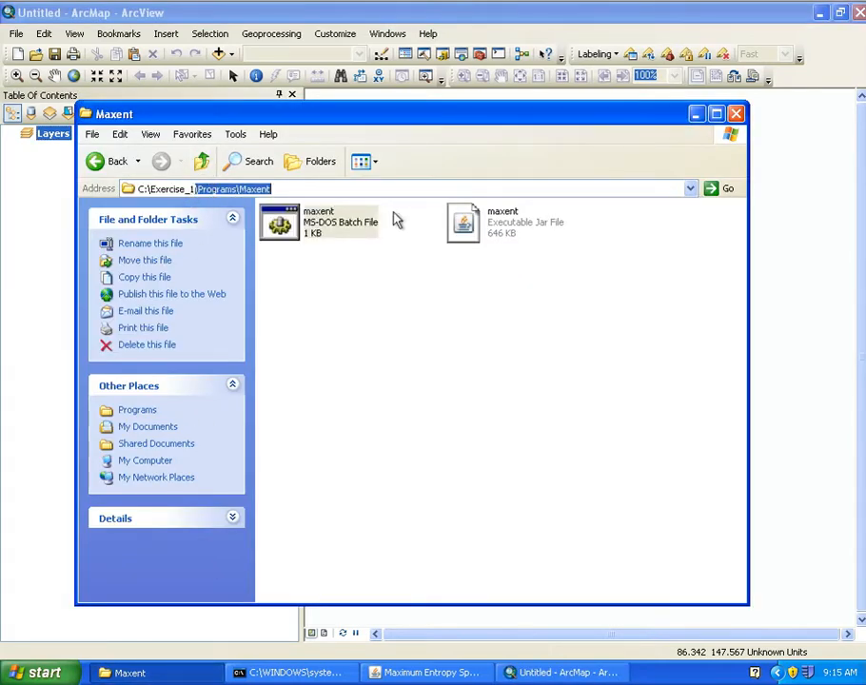
key("Delete")
key("Return")
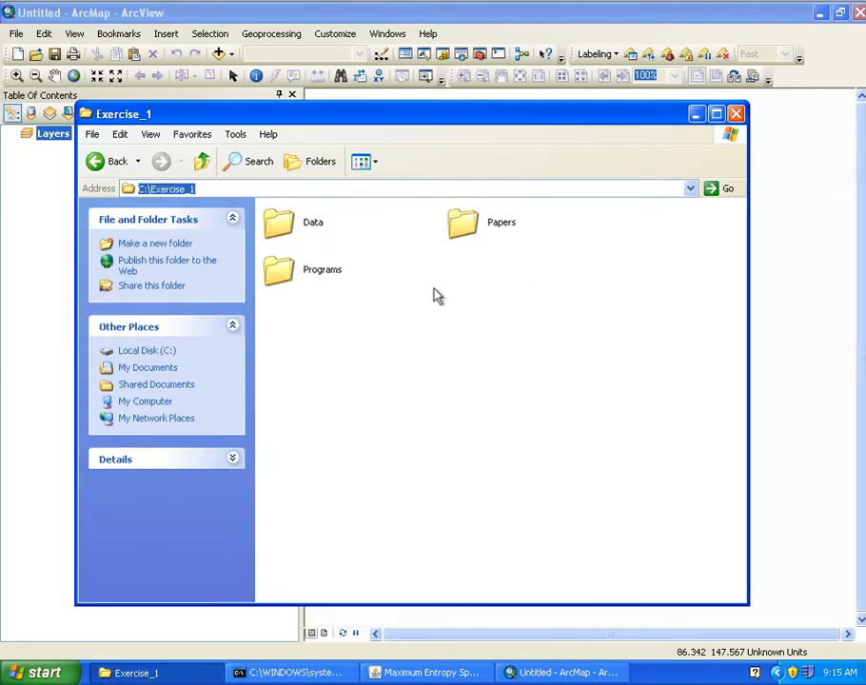
double_click(308, 229)
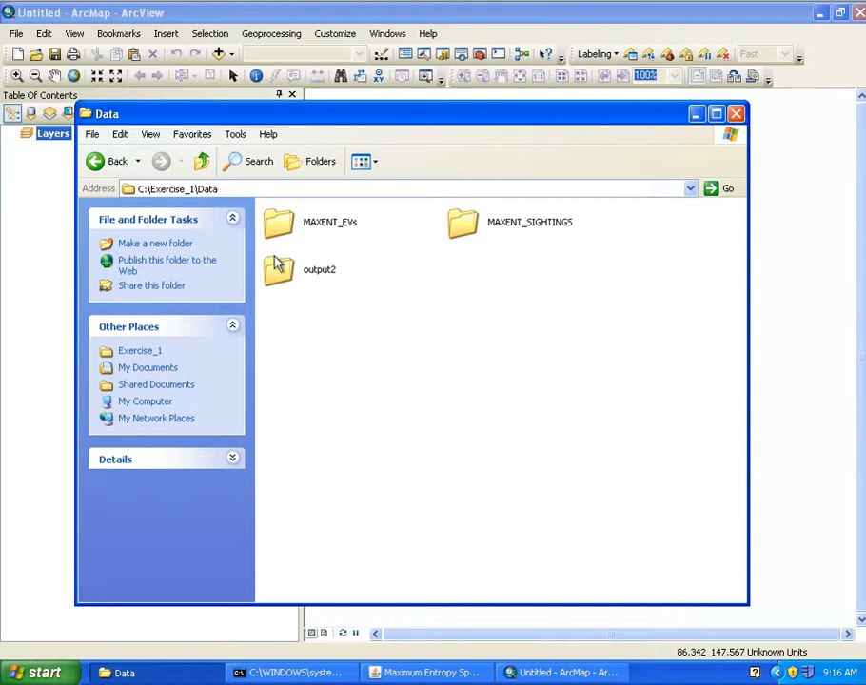
- Look over the MAXENT_EVs and MAXENT_SIGHTINGS folders and open MAXENT_SIGHTINGS
left_click_drag(605, 234, 290, 250)
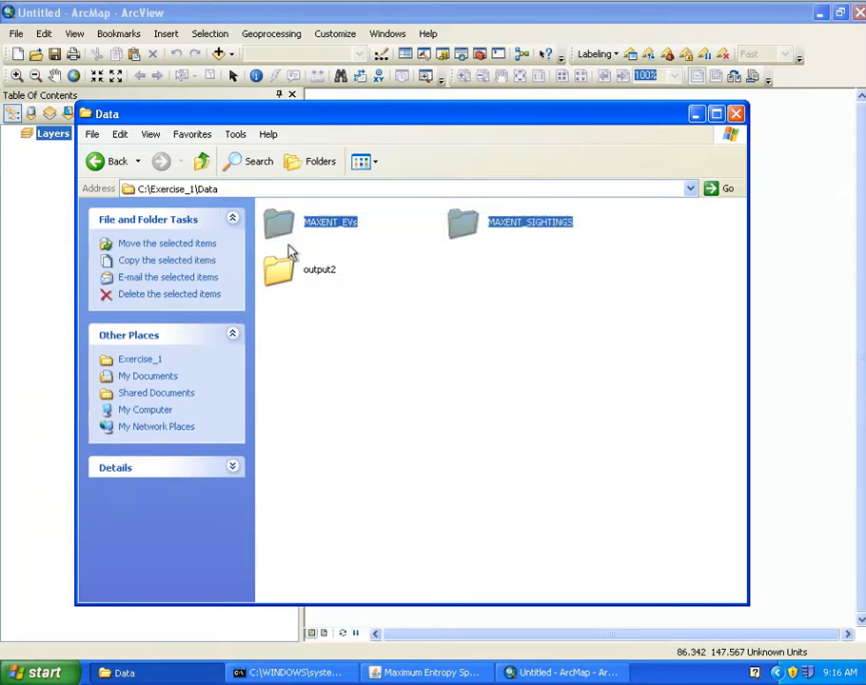
left_click(570, 276)
left_click(348, 233)
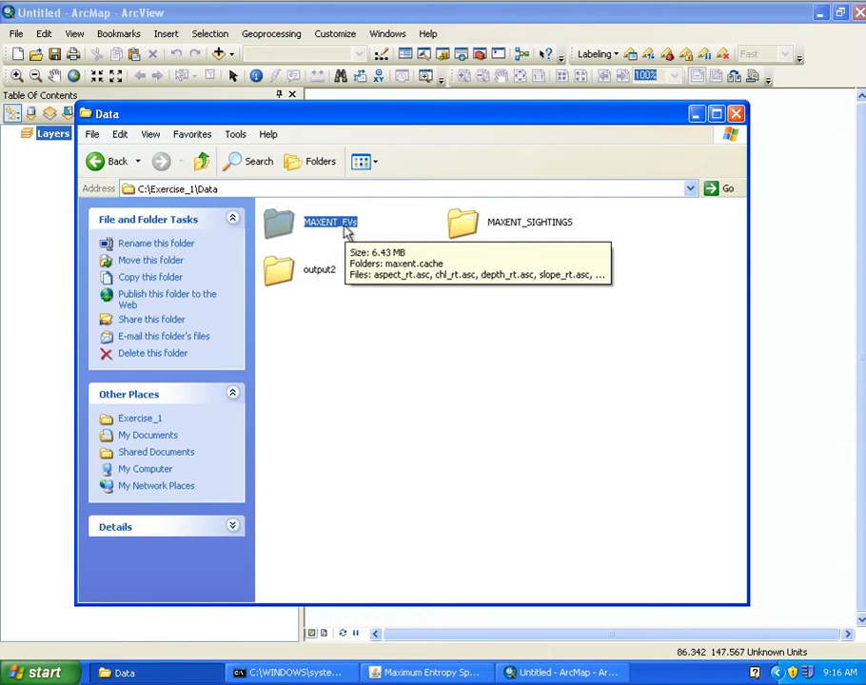
left_click(521, 228)
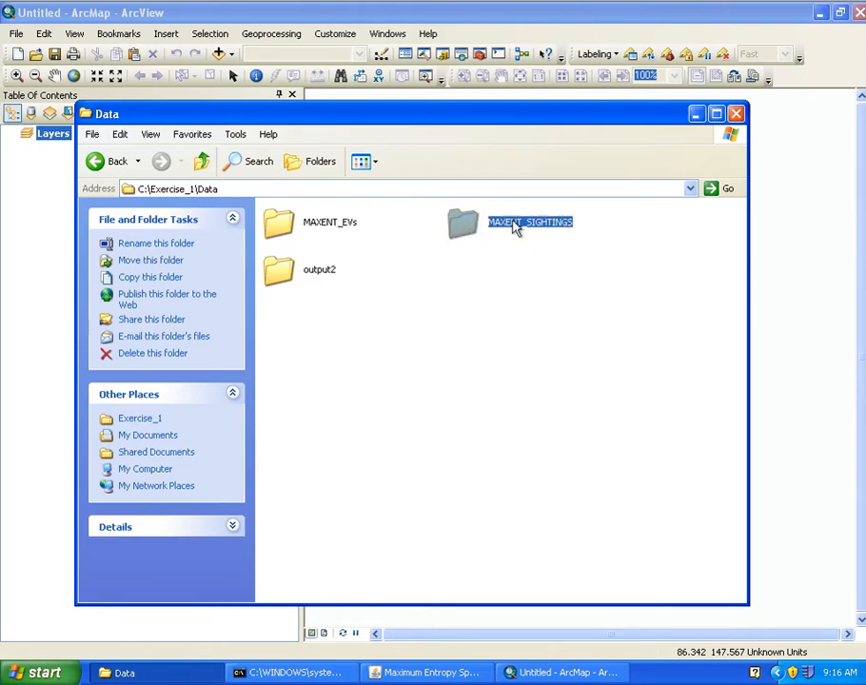
double_click(514, 224)
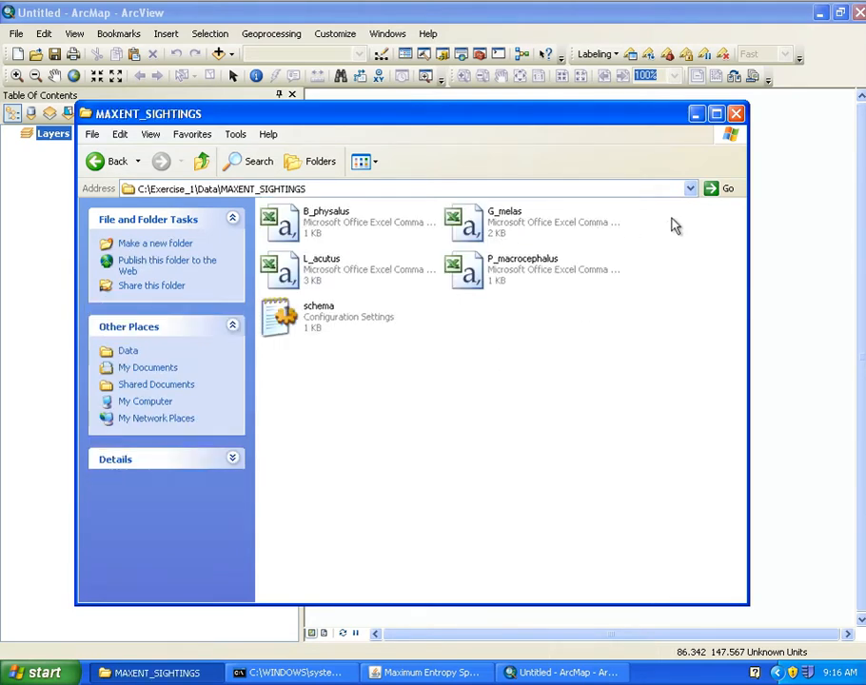
- Open the B_physalus sightings file in Notepad
left_click_drag(685, 218, 257, 244)
left_click(530, 345)
left_click(320, 222)
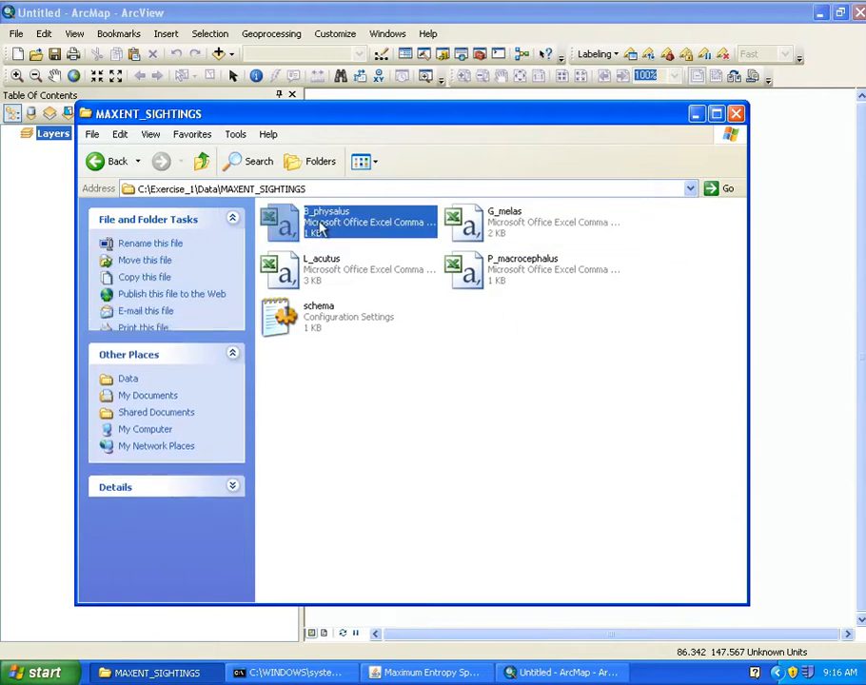
right_click(318, 222)
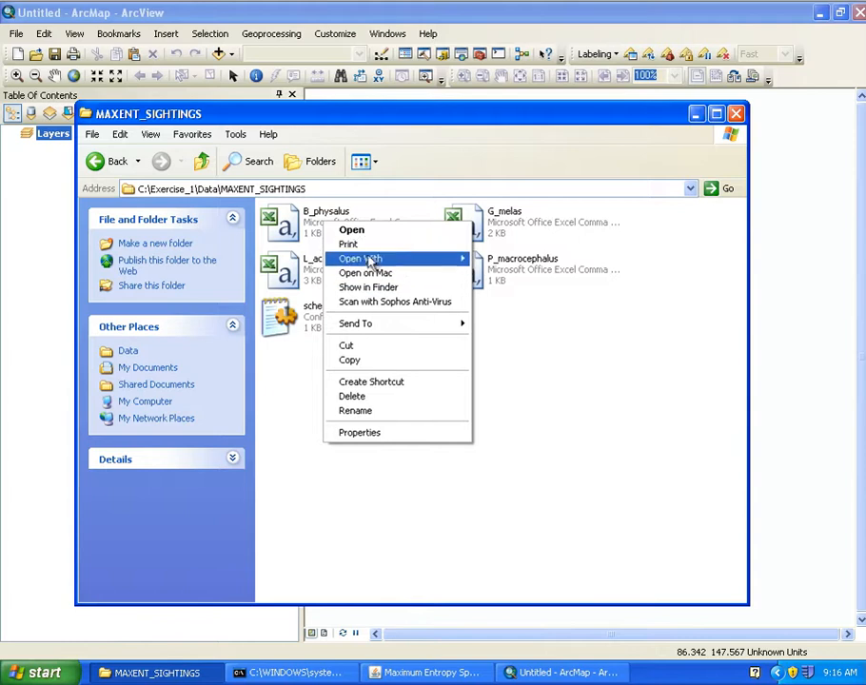
mouse_move(456, 259)
left_click(507, 277)
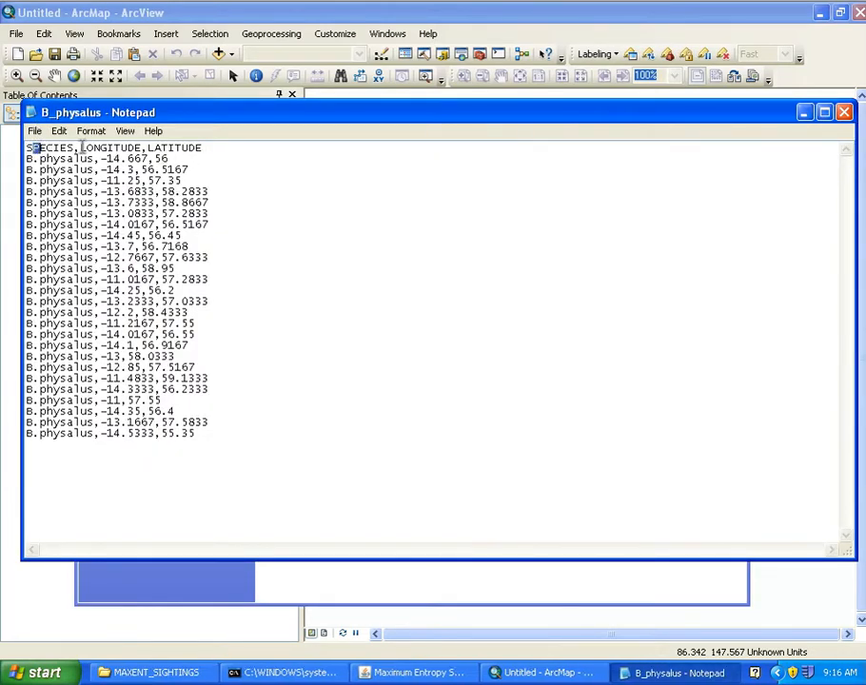
- Examine the SPECIES, LONGITUDE, LATITUDE header row of the B_physalus file
left_click_drag(82, 147, 14, 143)
left_click(215, 155)
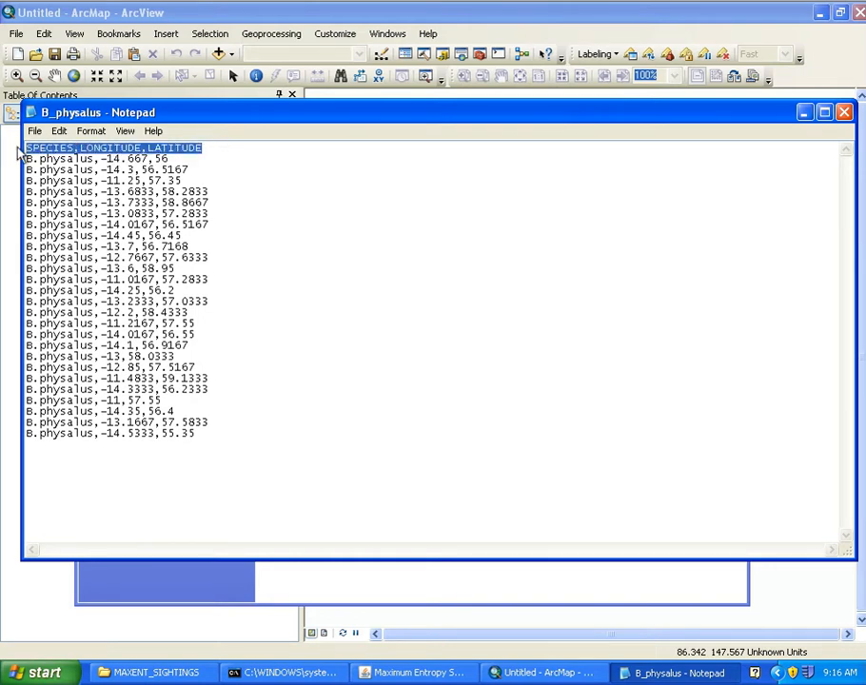
left_click(70, 150)
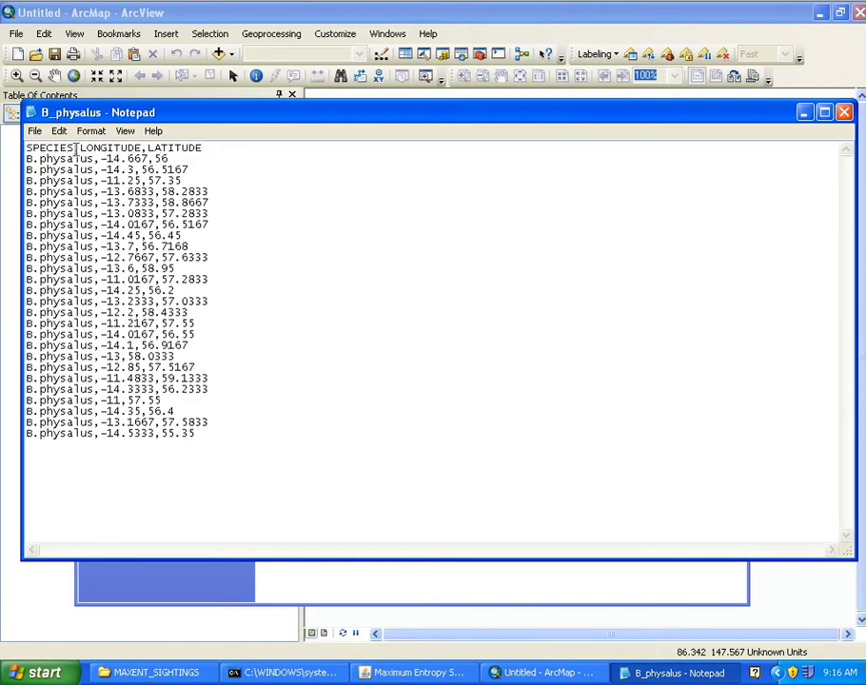
left_click_drag(71, 147, 27, 145)
double_click(29, 148)
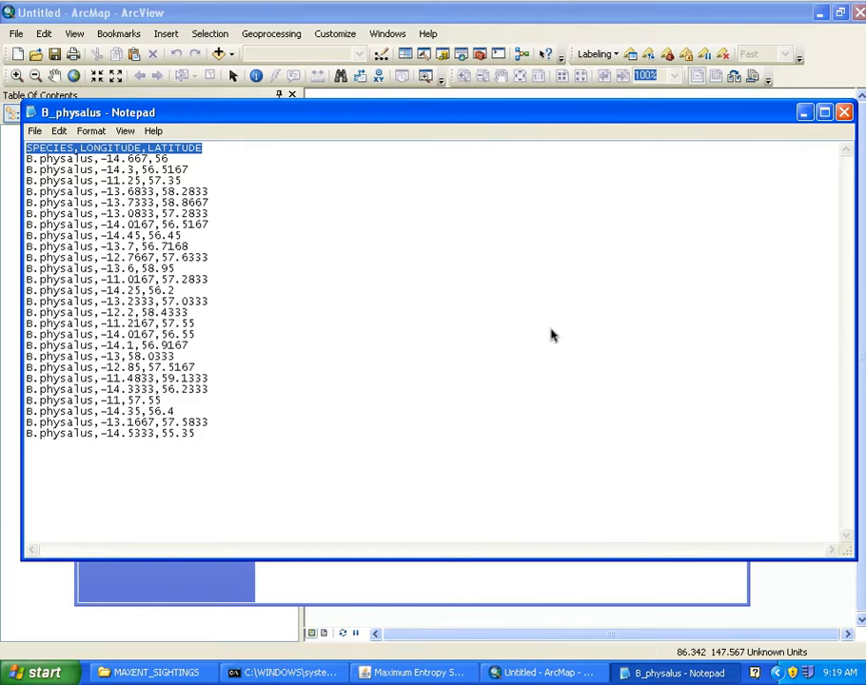
- Examine how the B_physalus sighting records line up with the header columns, and close the file
left_click(215, 226)
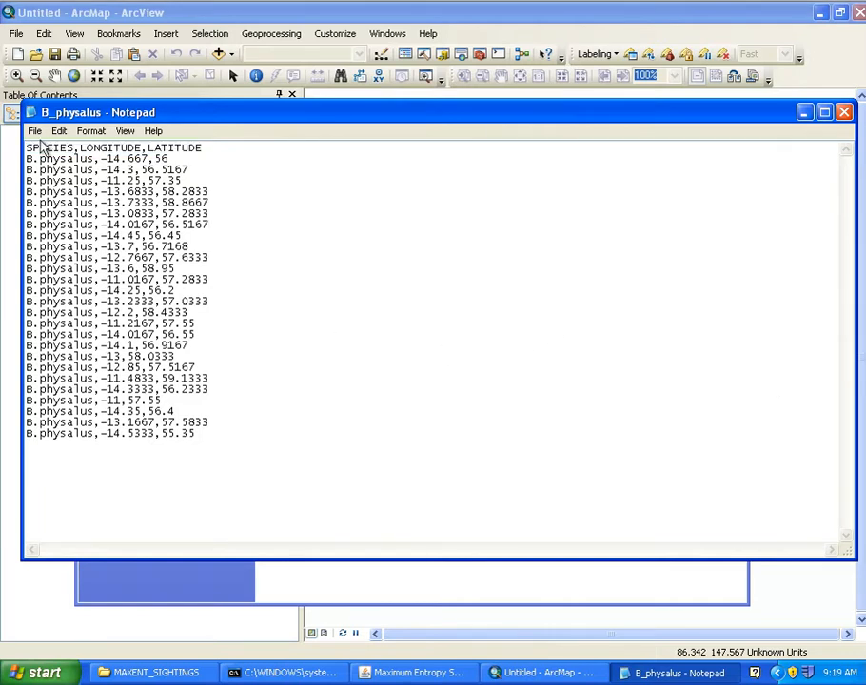
left_click_drag(35, 148, 162, 148)
left_click(128, 148)
left_click_drag(69, 147, 99, 234)
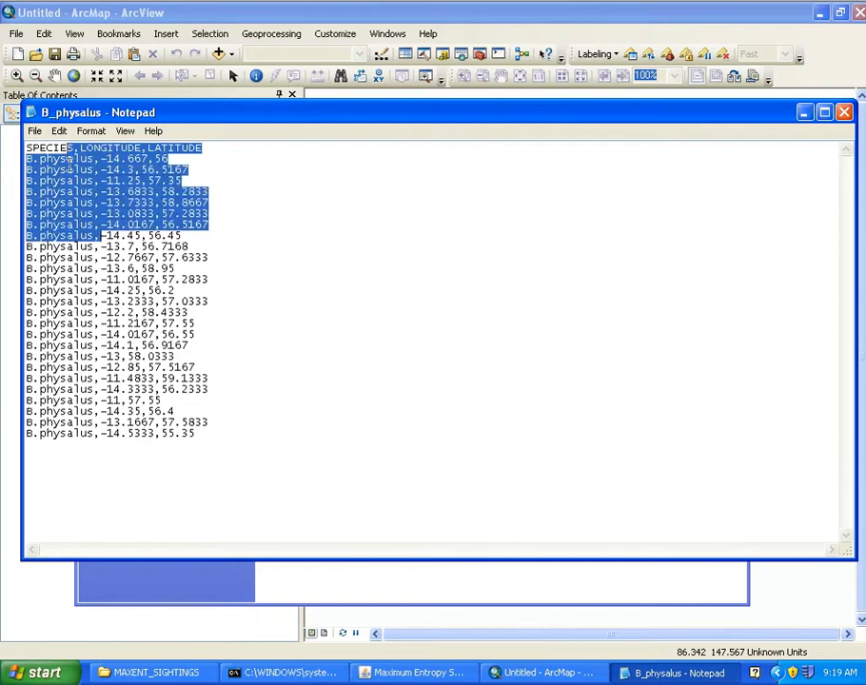
left_click(100, 236)
left_click_drag(134, 416, 69, 170)
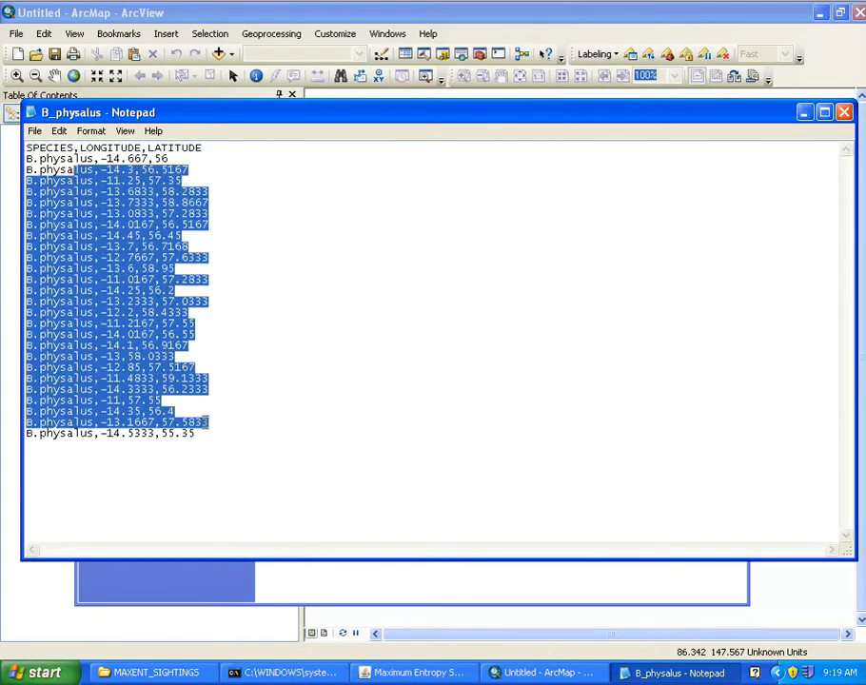
left_click(248, 209)
left_click(844, 113)
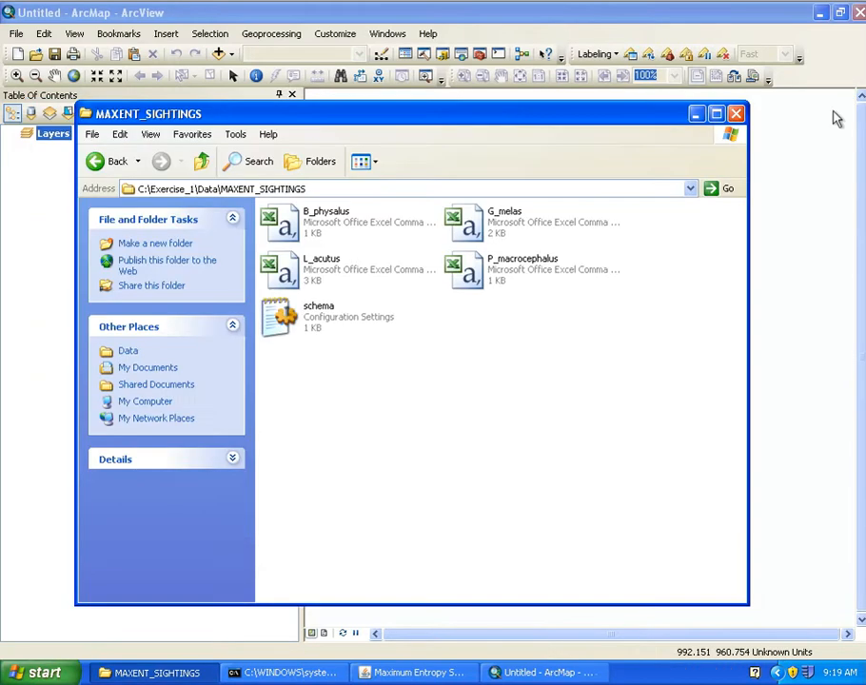
- Open the L_acutus sightings file in Notepad, check its species name entries, and close it
left_click(344, 279)
right_click(344, 277)
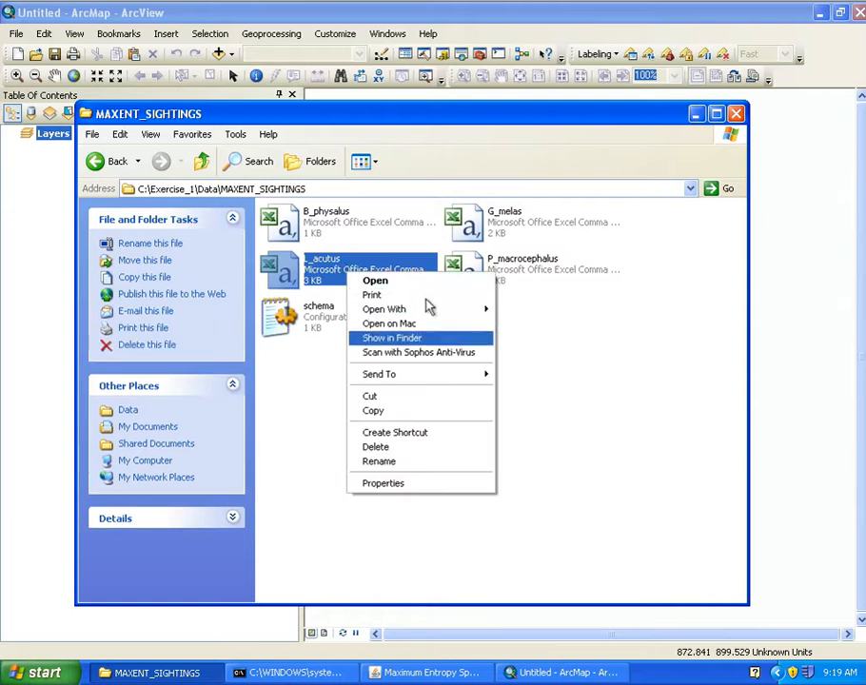
mouse_move(447, 309)
left_click(533, 326)
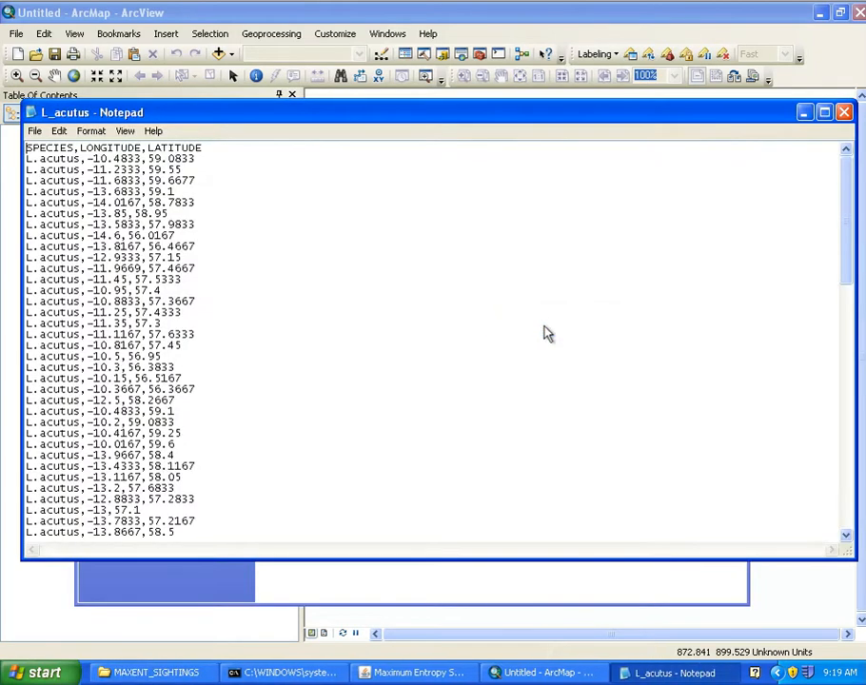
left_click_drag(26, 159, 84, 164)
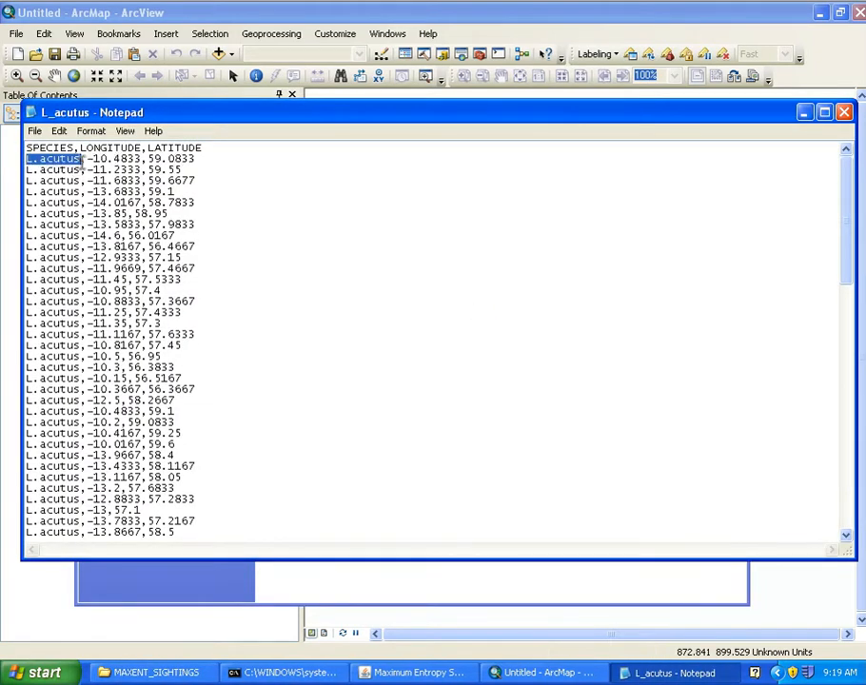
left_click(842, 112)
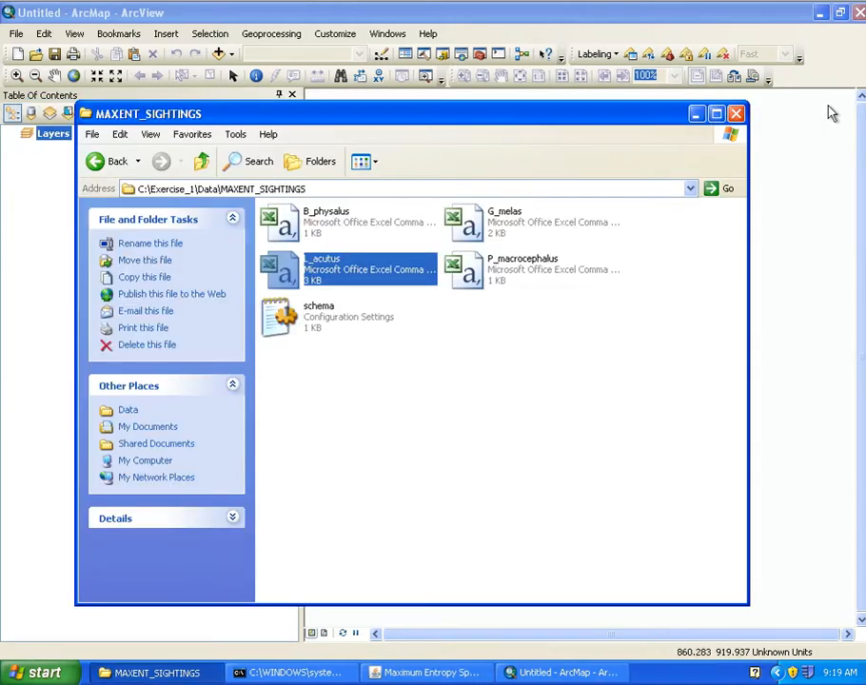
- Switch to ArcMap and add the B_physalus.csv table from C:\Exercise_1\Data\MAXENT_SIGHTINGS to the map
left_click_drag(683, 133, 742, 113)
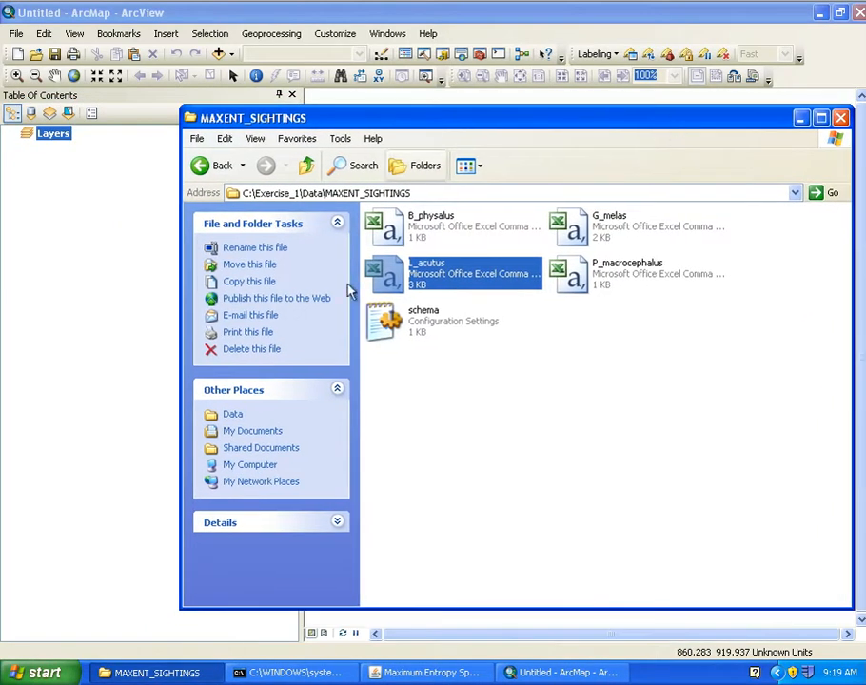
left_click(450, 194)
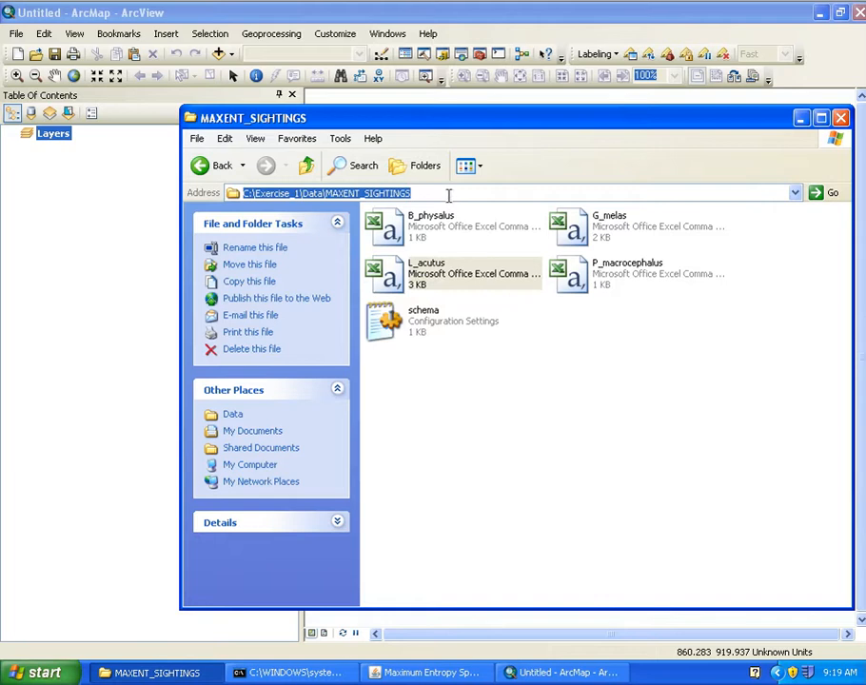
left_click(219, 53)
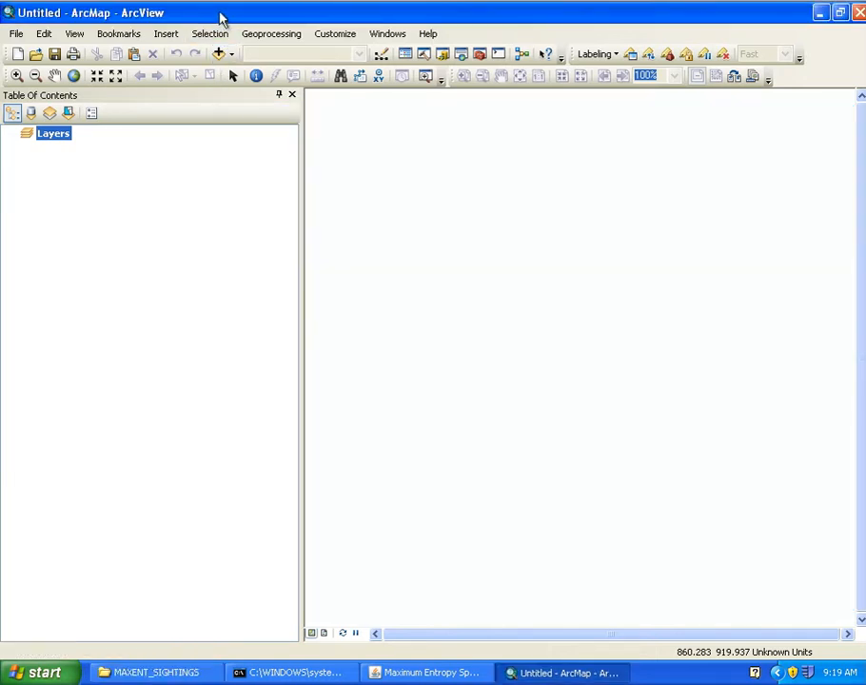
left_click(217, 54)
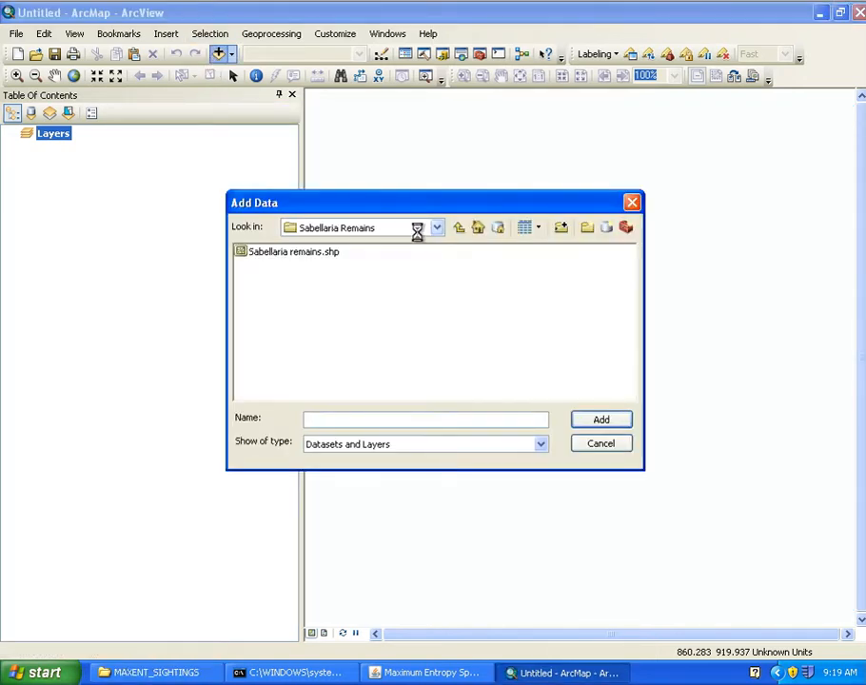
left_click(436, 228)
scroll(396, 314, "up", 3)
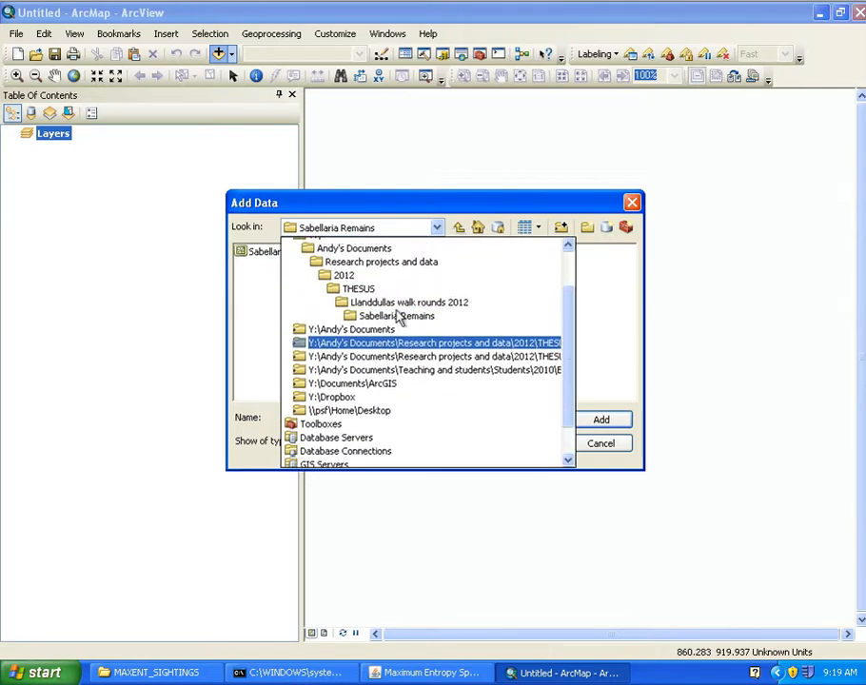
left_click(309, 269)
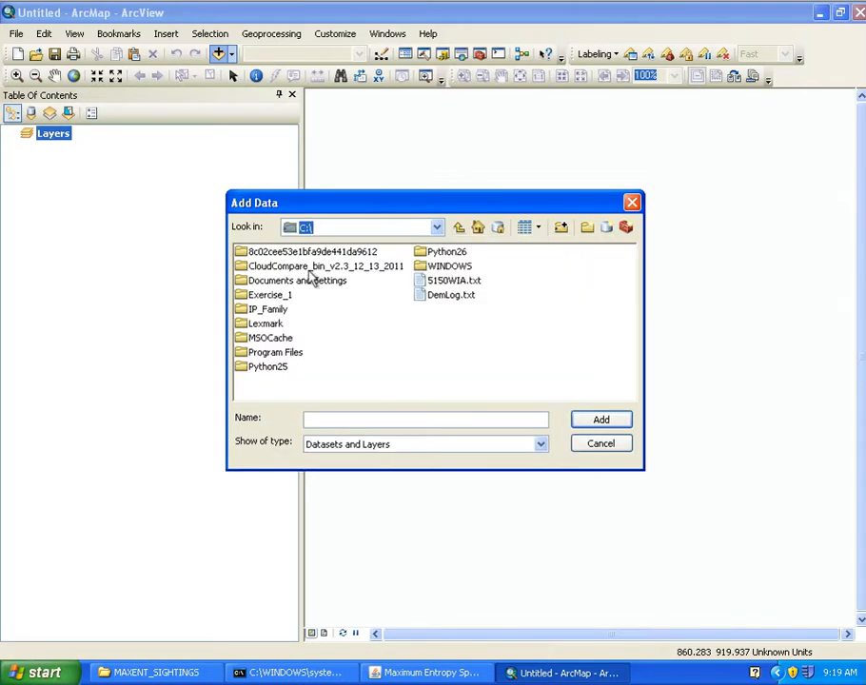
double_click(283, 296)
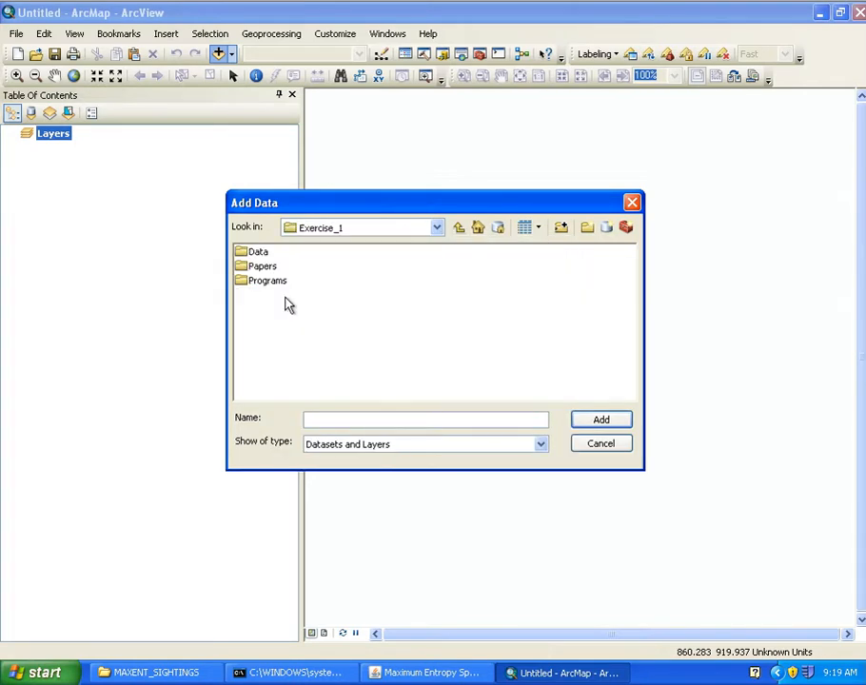
double_click(257, 252)
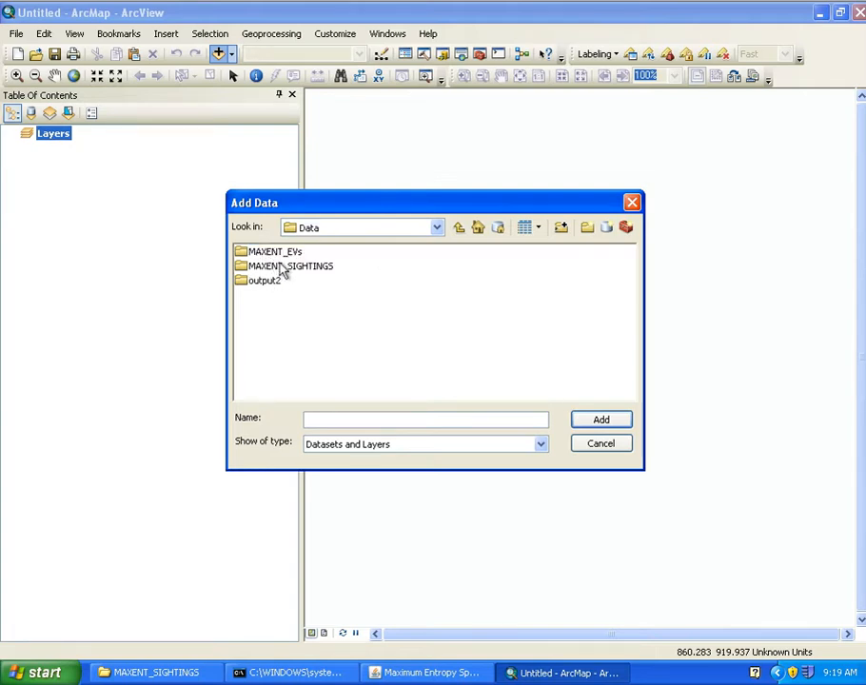
double_click(282, 266)
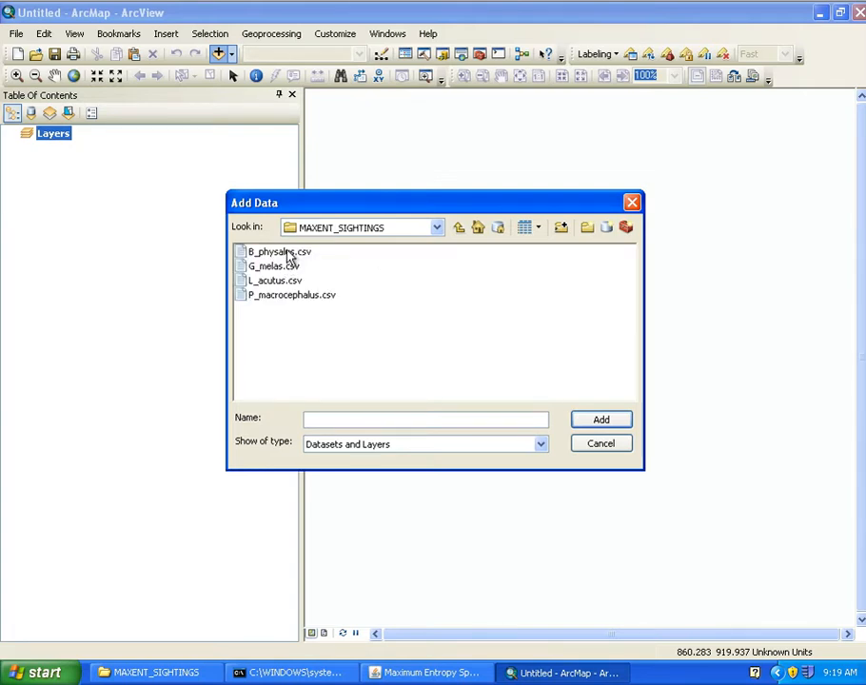
left_click(288, 253)
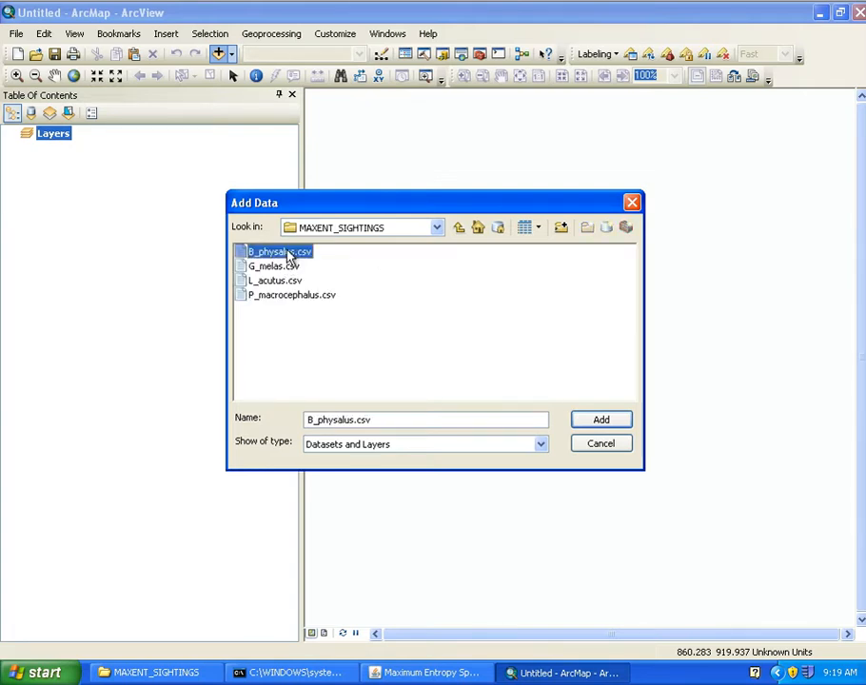
left_click(591, 429)
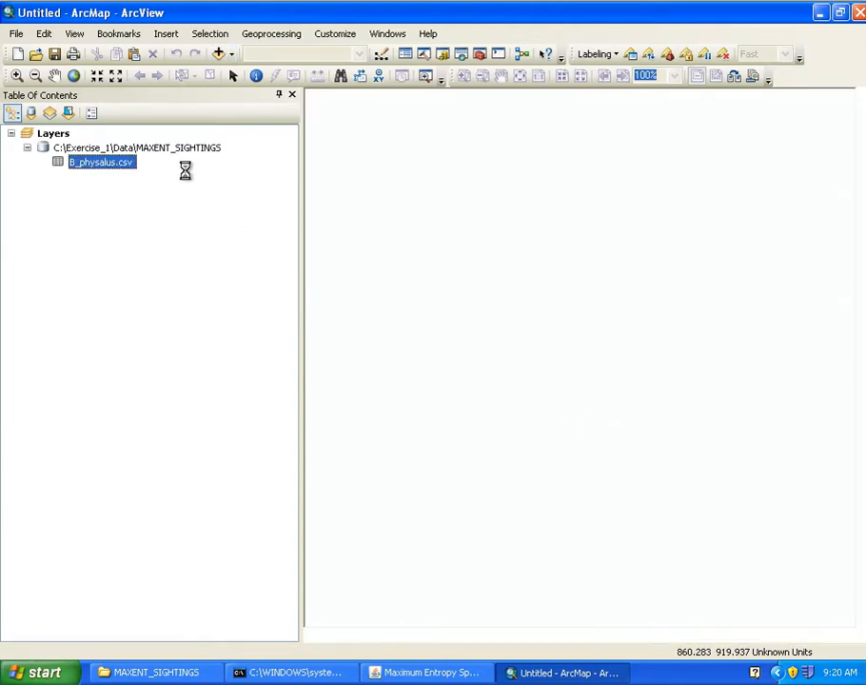
- Open the XY data display settings for the B_physalus.csv table and check its input coordinate system description
right_click(87, 162)
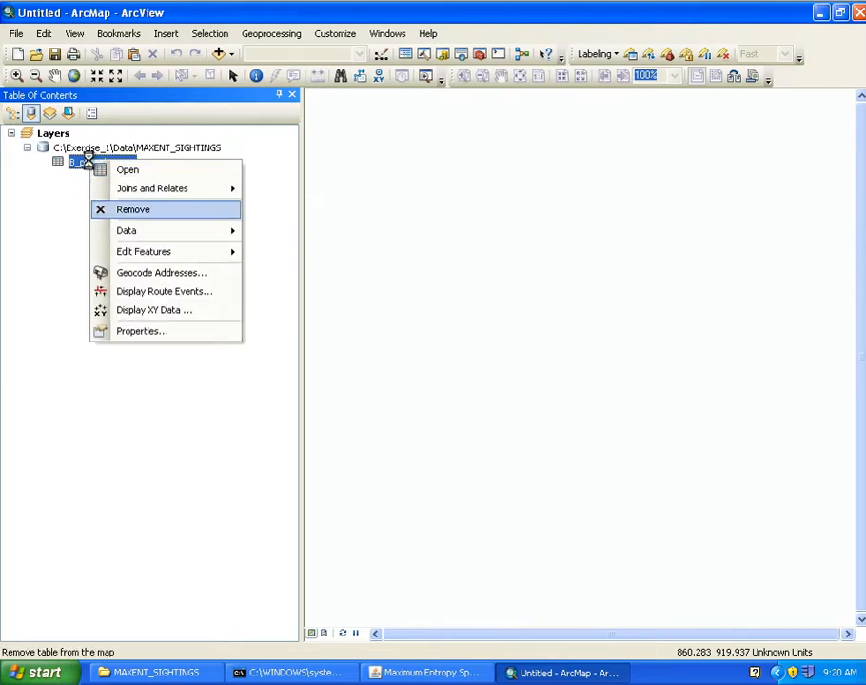
left_click(152, 312)
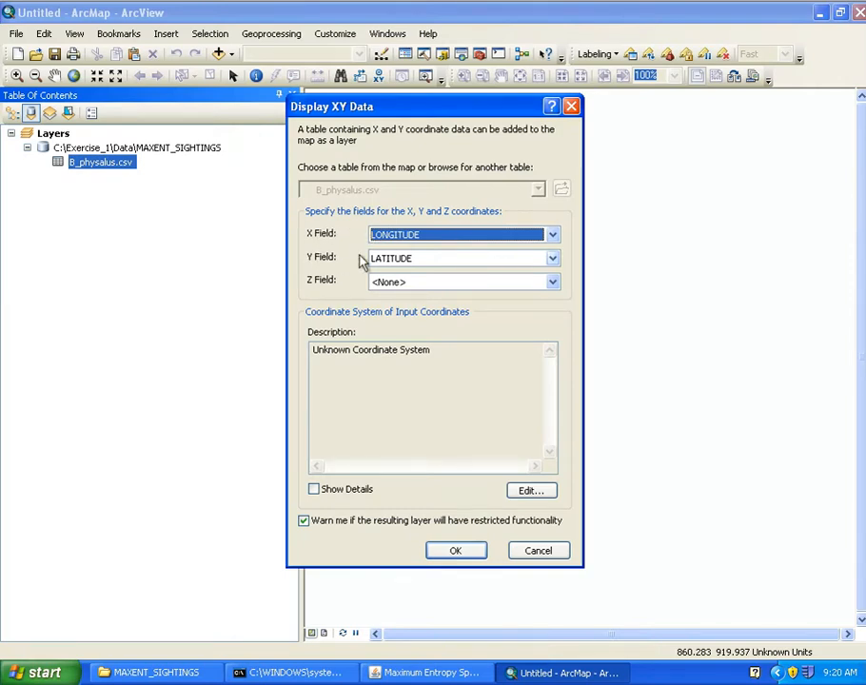
left_click_drag(317, 349, 478, 350)
left_click(498, 348)
- Set the input coordinate system to the predefined geographic world system WGS 1984
left_click(524, 489)
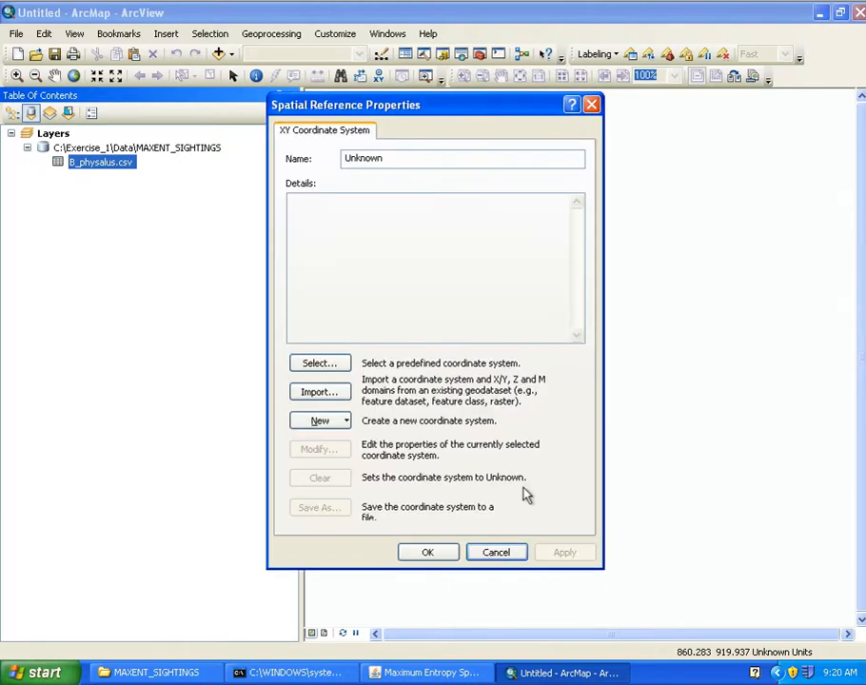
left_click(317, 365)
left_click(312, 252)
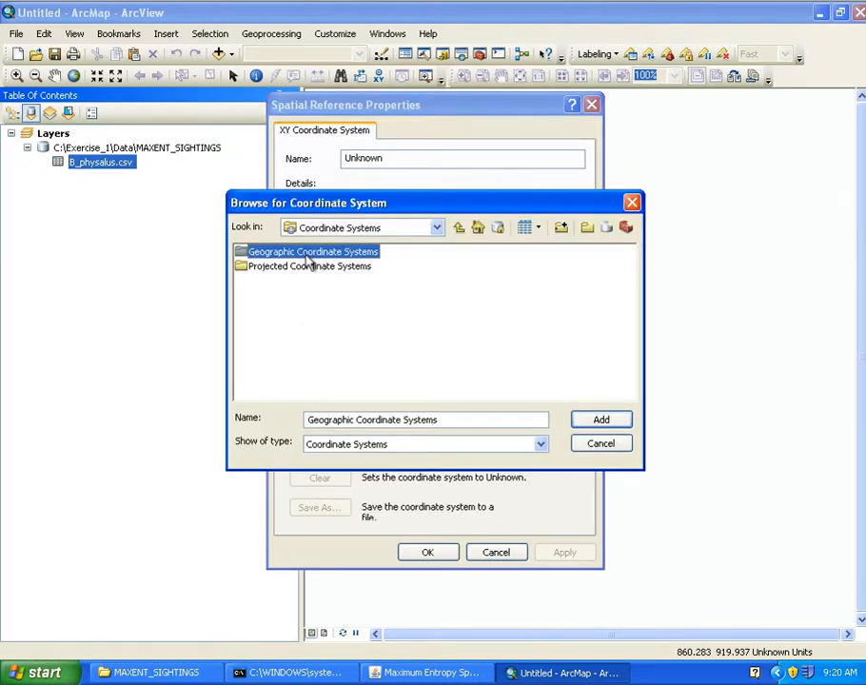
double_click(312, 253)
double_click(382, 326)
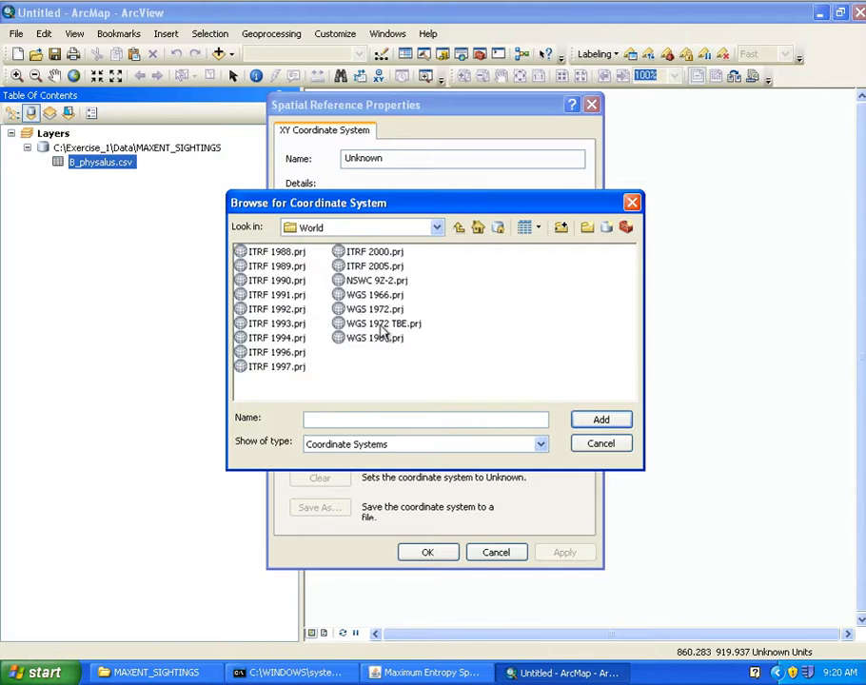
left_click(375, 338)
key("Return")
left_click(428, 552)
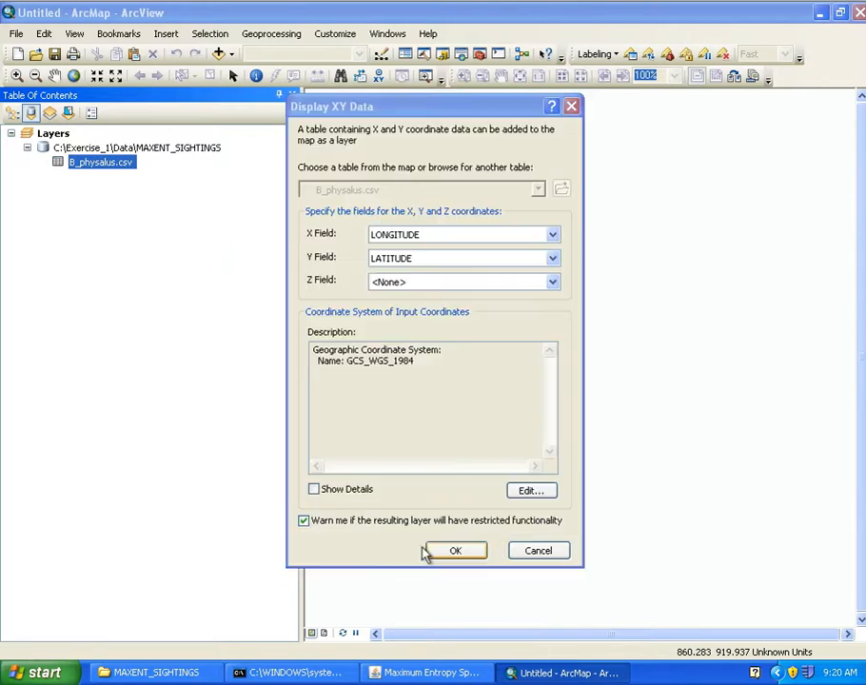
- Create the B_physalus.csv point event layer, accepting the missing Object-ID limitation, and narrow the table of contents to widen the map view
left_click(446, 550)
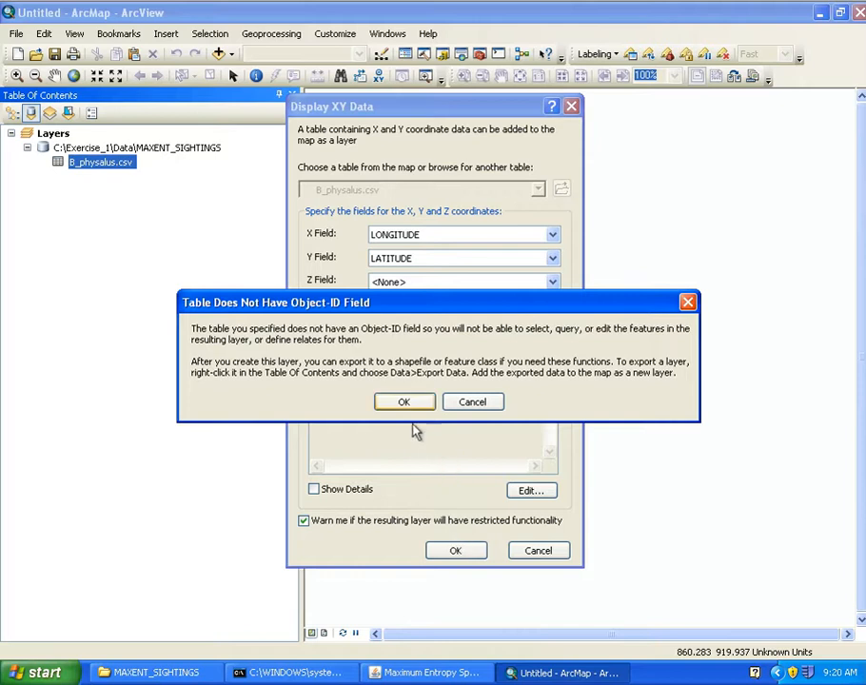
left_click(404, 400)
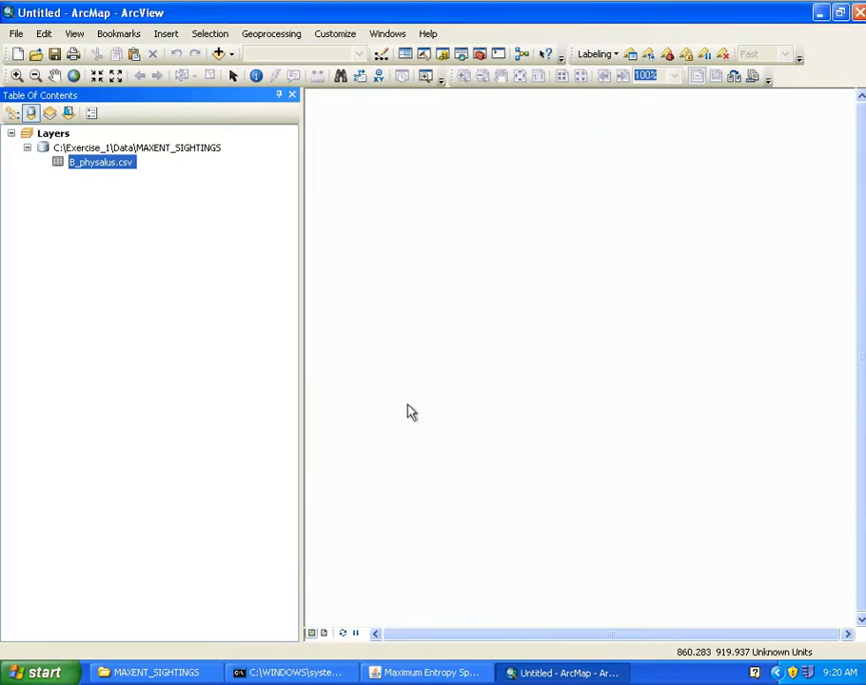
left_click_drag(302, 422, 248, 414)
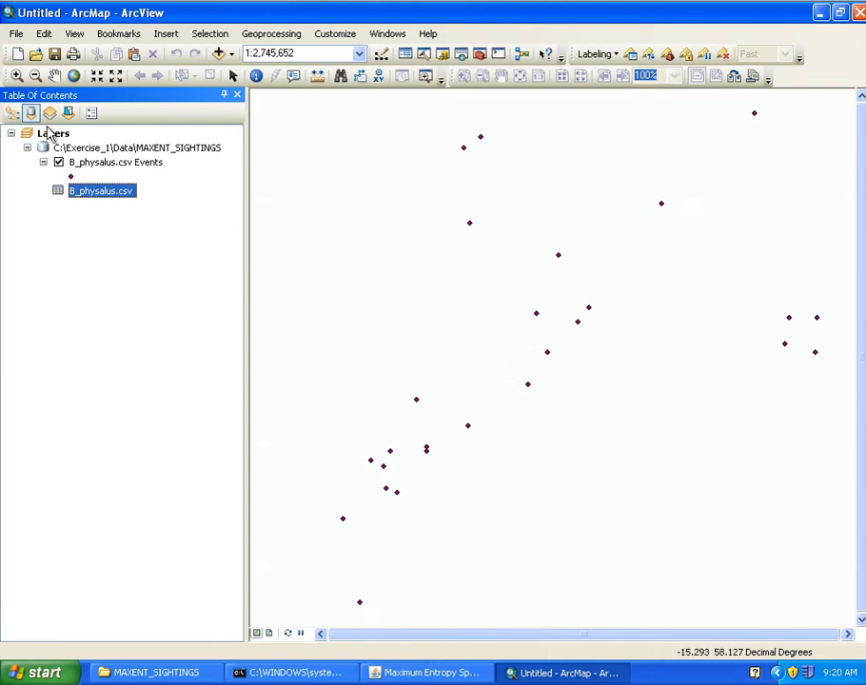
- Add the G_melas.csv, L_acutus.csv and P_macrocephalus.csv tables from MAXENT_SIGHTINGS to the map
left_click(218, 53)
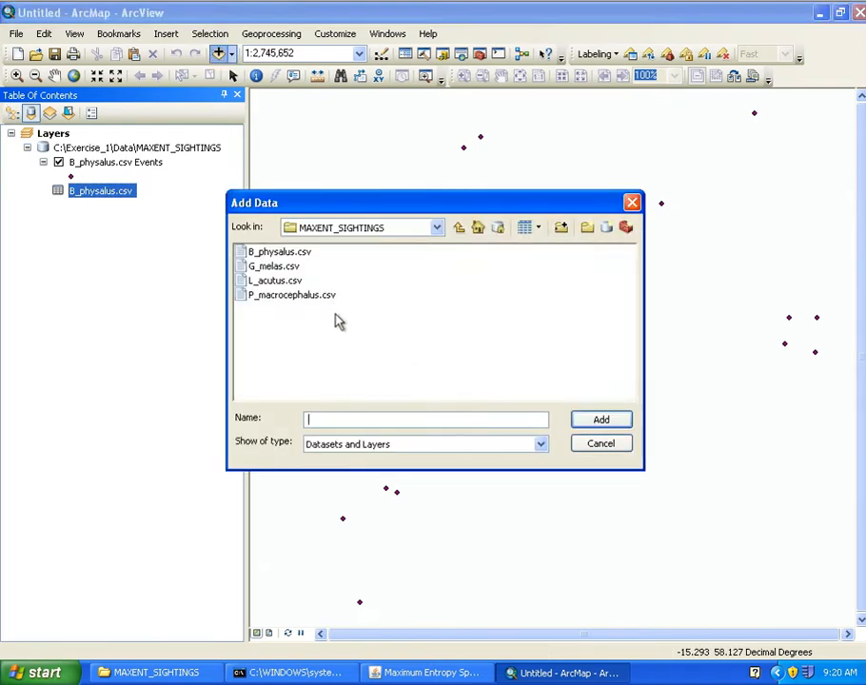
left_click(276, 267)
left_click(284, 297, "shift")
left_click(614, 421)
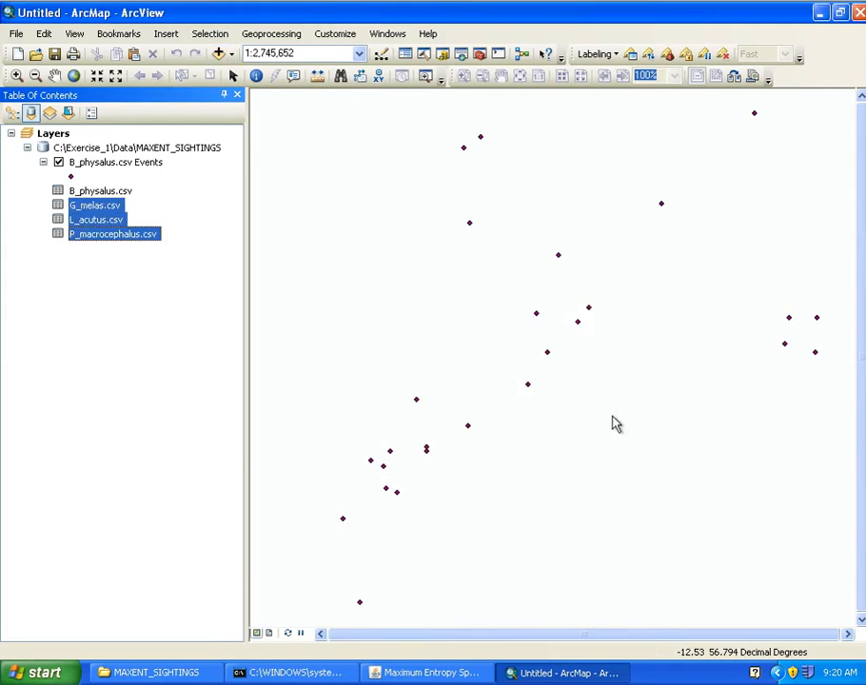
left_click(118, 336)
- Display the G_melas.csv table as XY points using LONGITUDE, LATITUDE and the GCS_WGS_1984 coordinate system
right_click(105, 205)
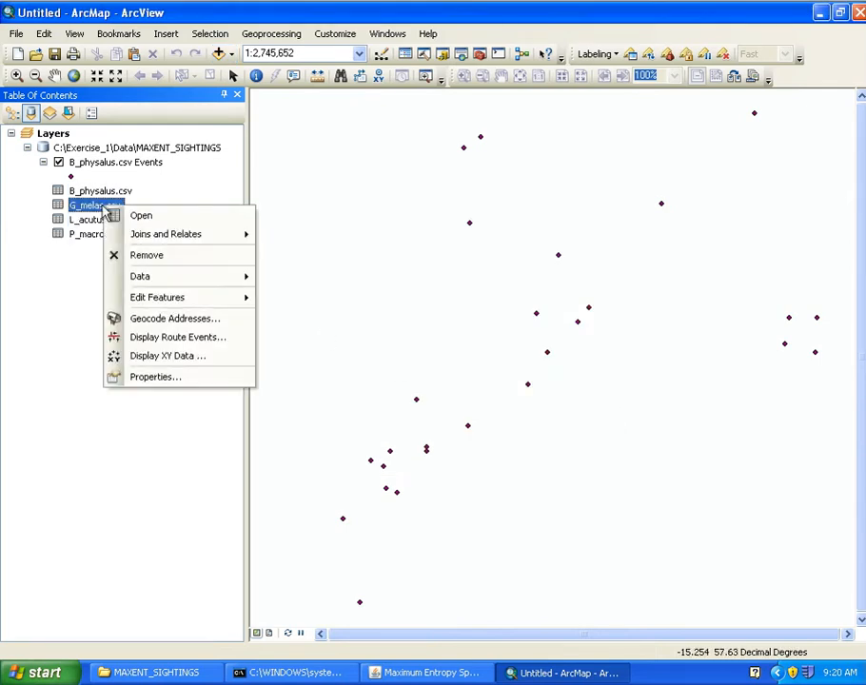
left_click(168, 355)
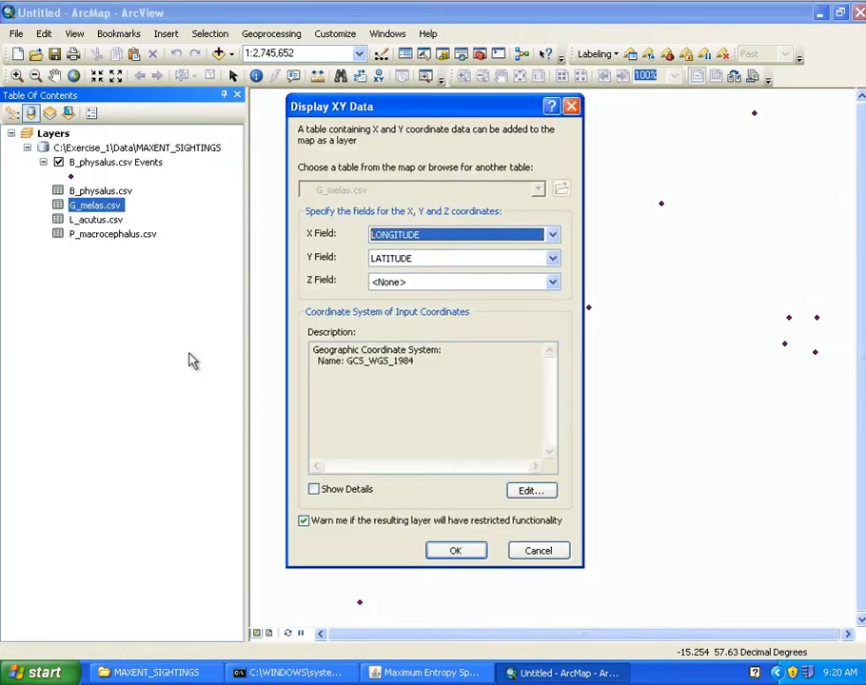
left_click(455, 550)
left_click(405, 401)
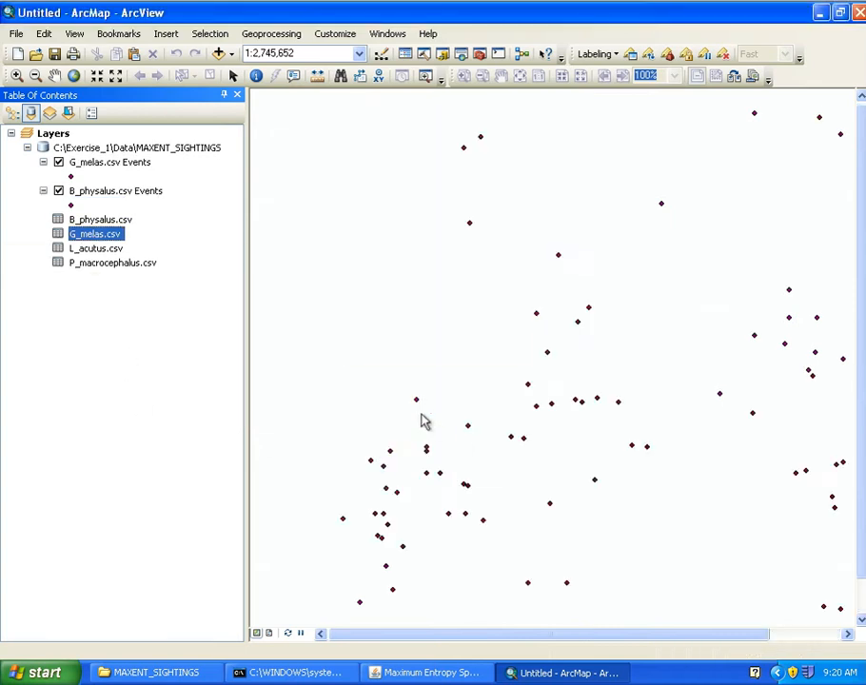
- Display the L_acutus.csv table as XY points with the restricted functionality warning turned off
right_click(100, 250)
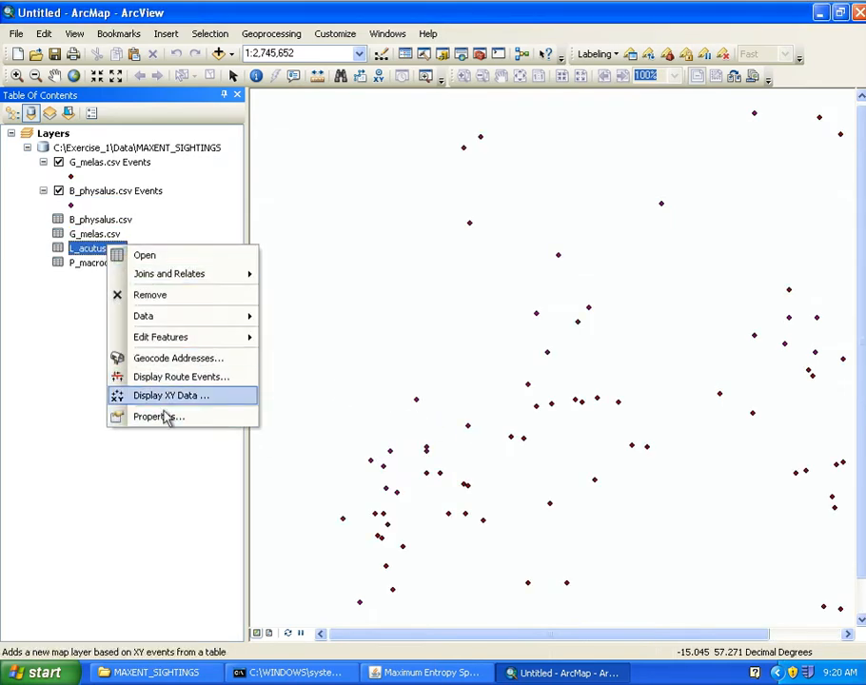
left_click(168, 394)
left_click(306, 521)
left_click(447, 550)
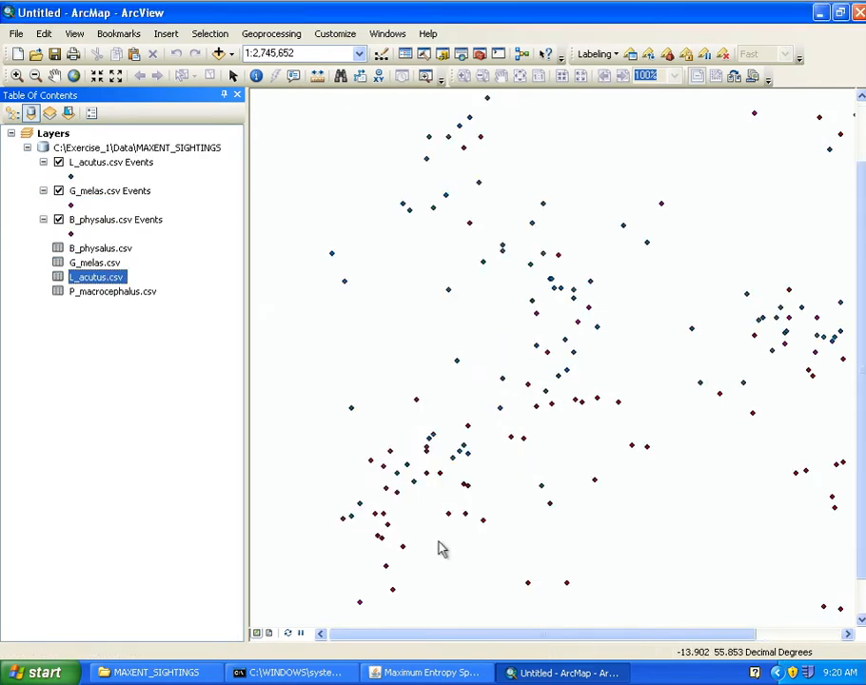
right_click(84, 292)
left_click(132, 459)
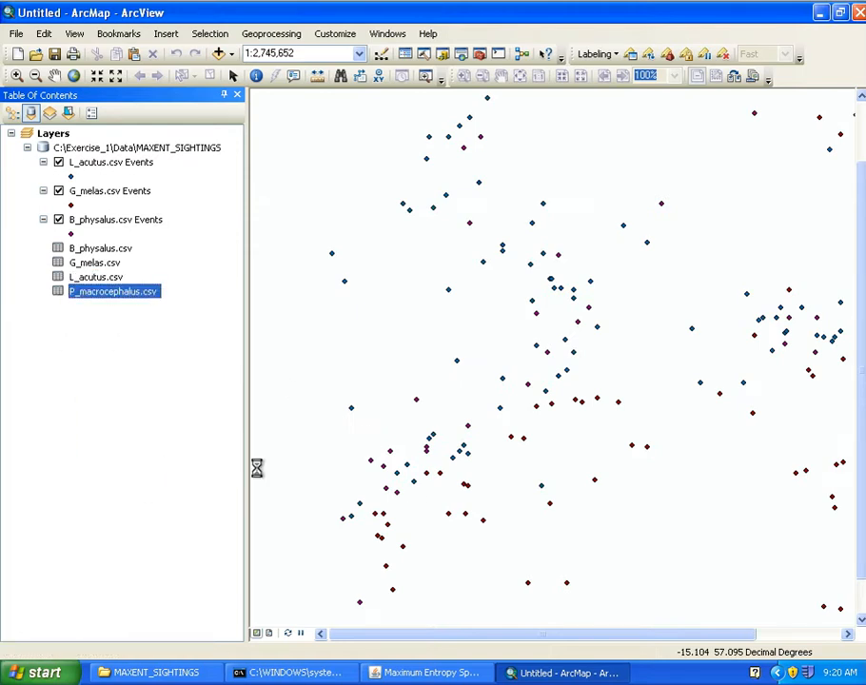
left_click(604, 529)
right_click(110, 283)
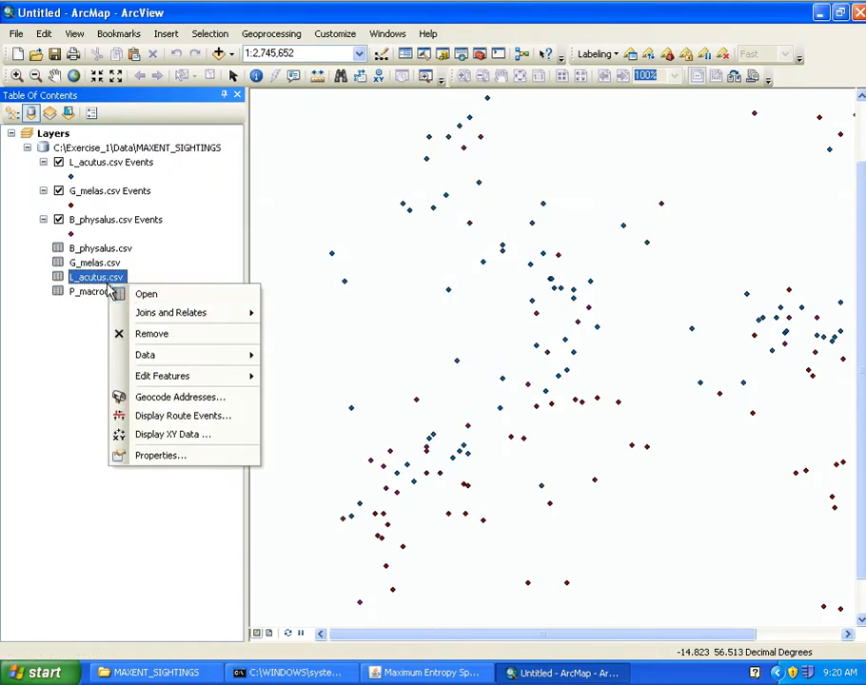
- Display the P_macrocephalus.csv table as XY points using LONGITUDE, LATITUDE and the GCS_WGS_1984 coordinate system
right_click(63, 291)
left_click(128, 440)
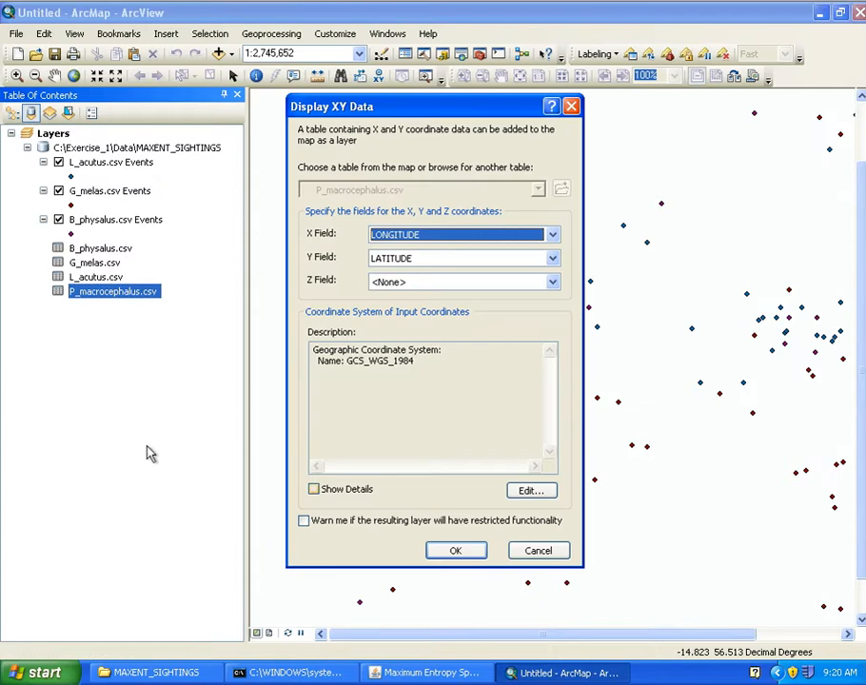
left_click(455, 549)
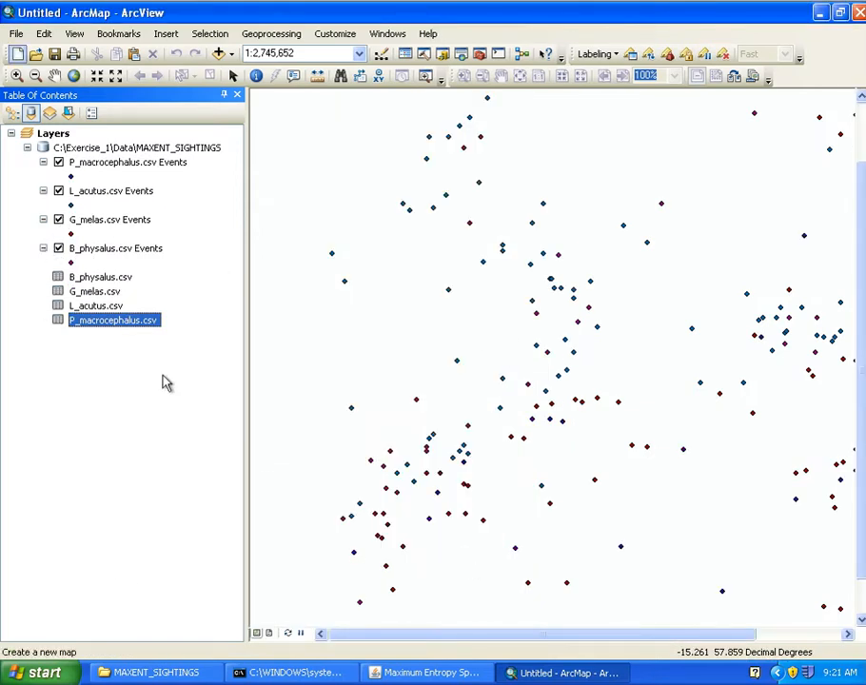
- List the layers by drawing order and hide all four species sightings event layers
left_click(12, 113)
left_click(42, 234)
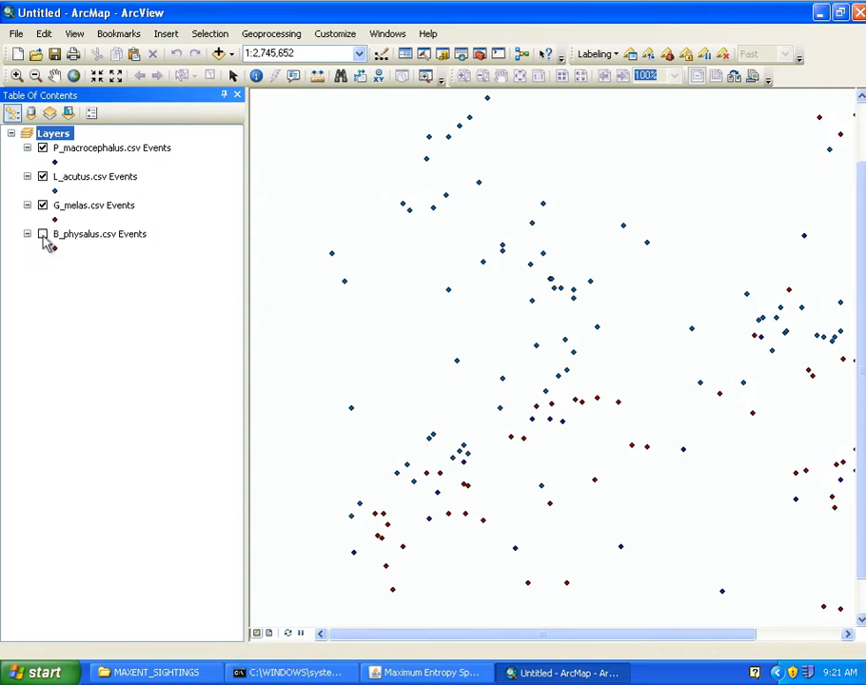
left_click(42, 205)
left_click(42, 177)
left_click(42, 149)
- View the L_acutus and G_melas sightings in turn, leaving only the G_melas.csv Events layer shown
left_click(42, 177)
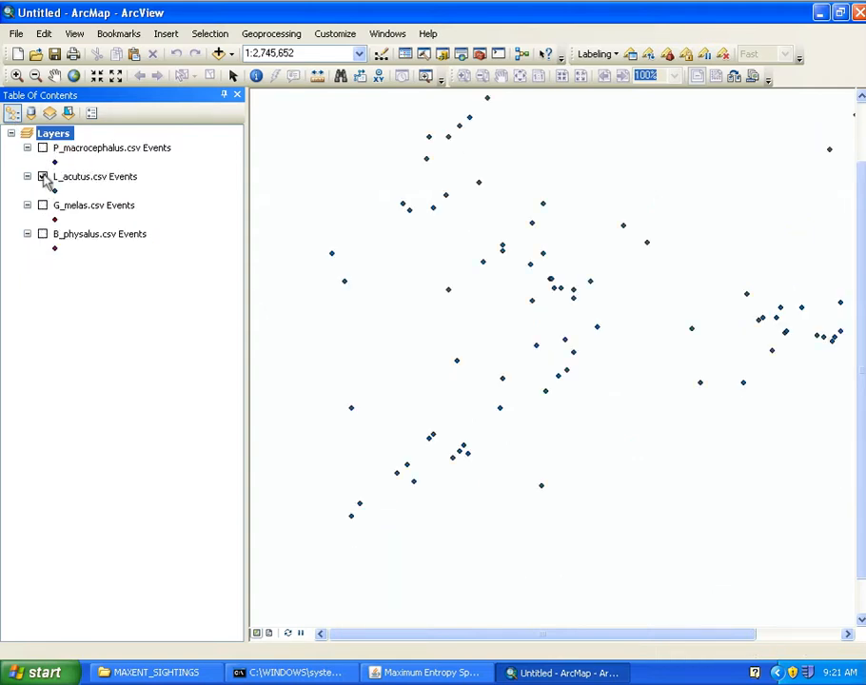
left_click(42, 206)
left_click(42, 177)
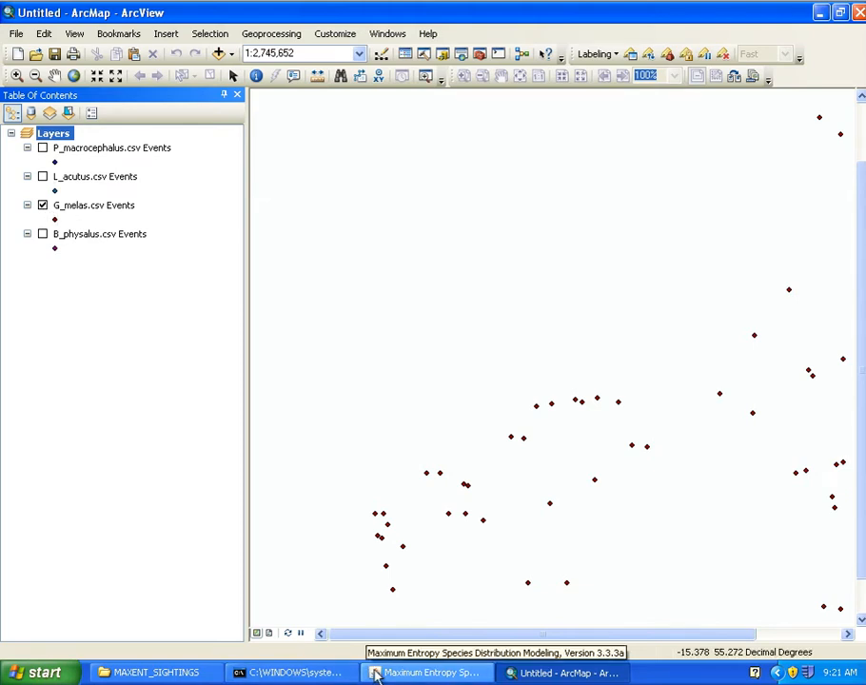
- Bring up the Maxent window, reposition it, and open the MAXENT_EVs folder under C:\Exercise_1\Data in Windows Explorer
left_click(450, 676)
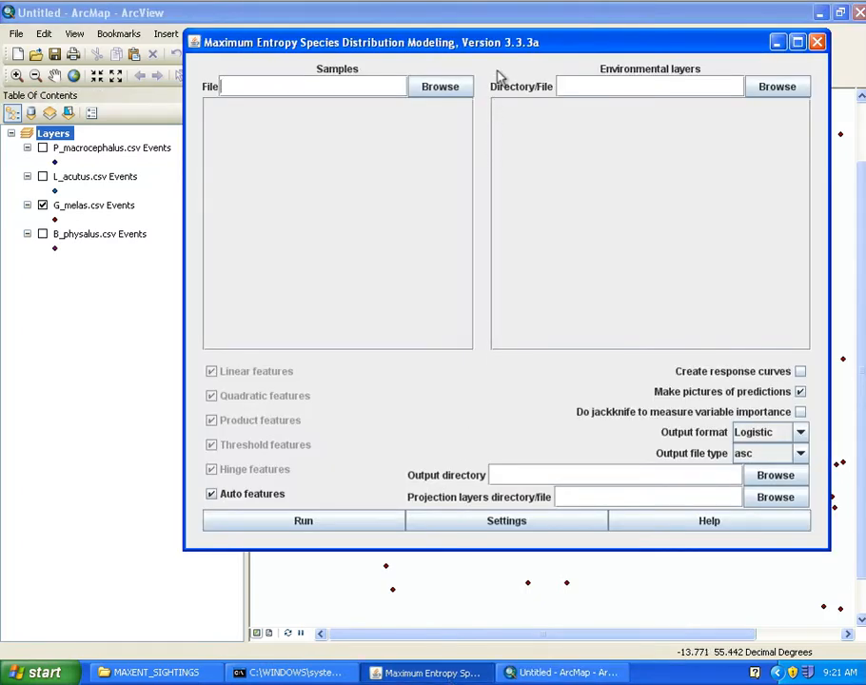
left_click_drag(499, 38, 430, 52)
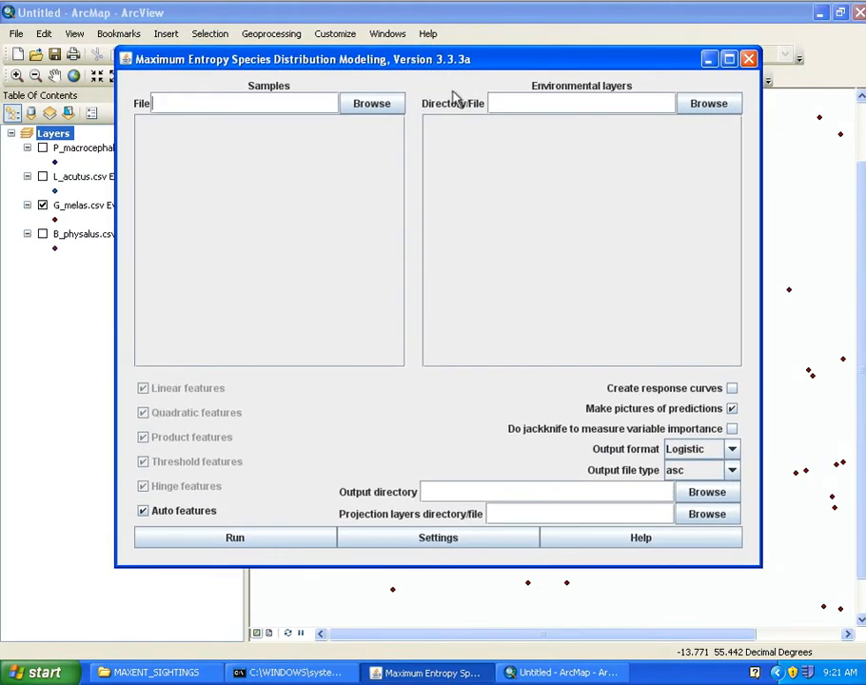
left_click(200, 674)
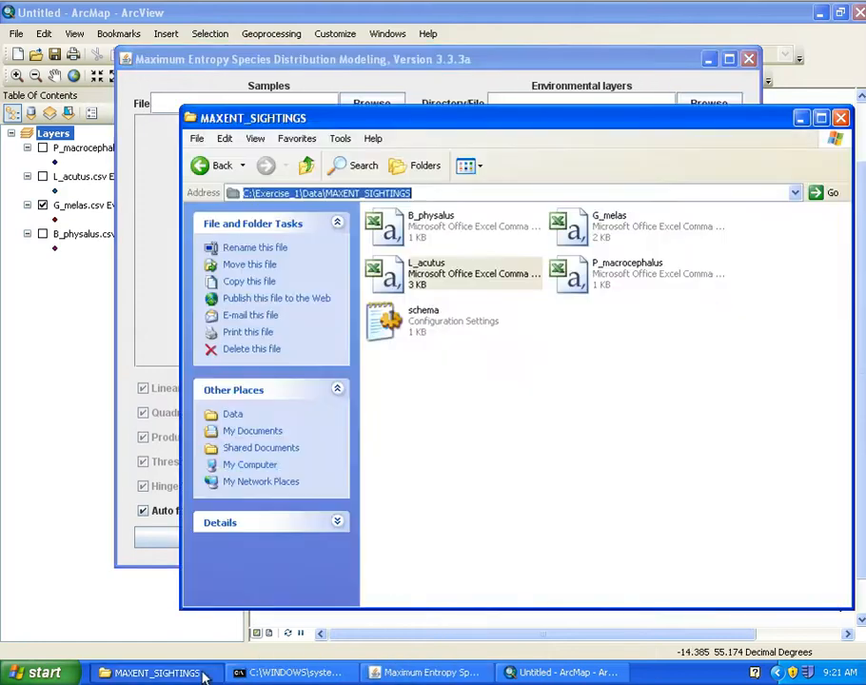
left_click(233, 414)
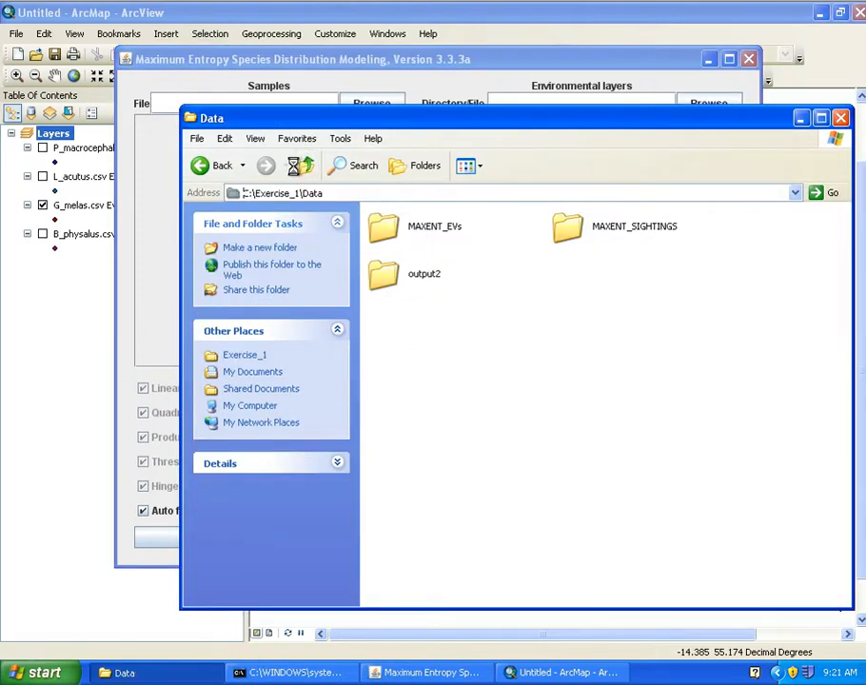
double_click(430, 229)
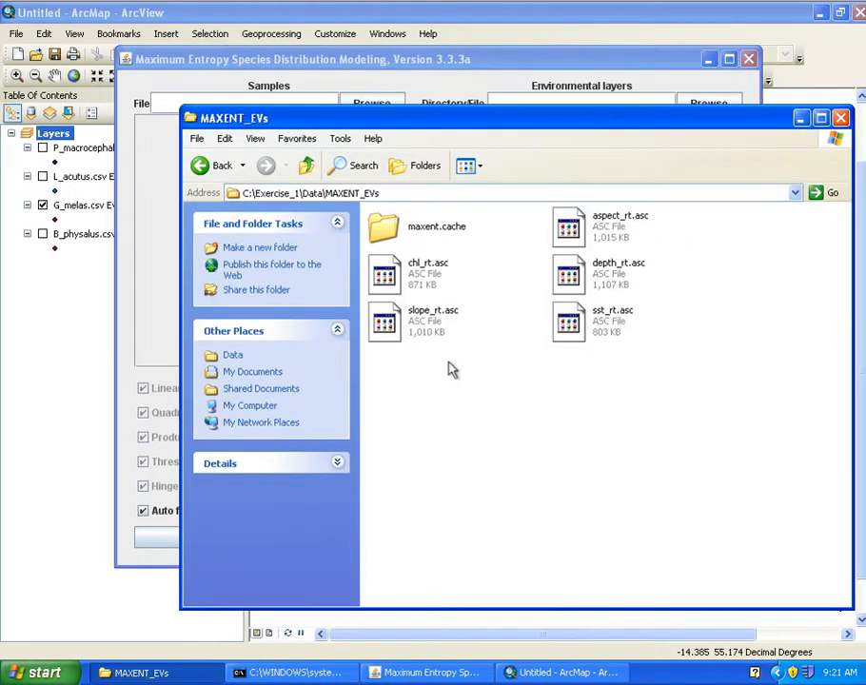
- Examine the aspect, chl, depth, slope and sst ASC environmental layer files in the MAXENT_EVs folder
left_click(571, 229)
left_click(601, 334, "shift")
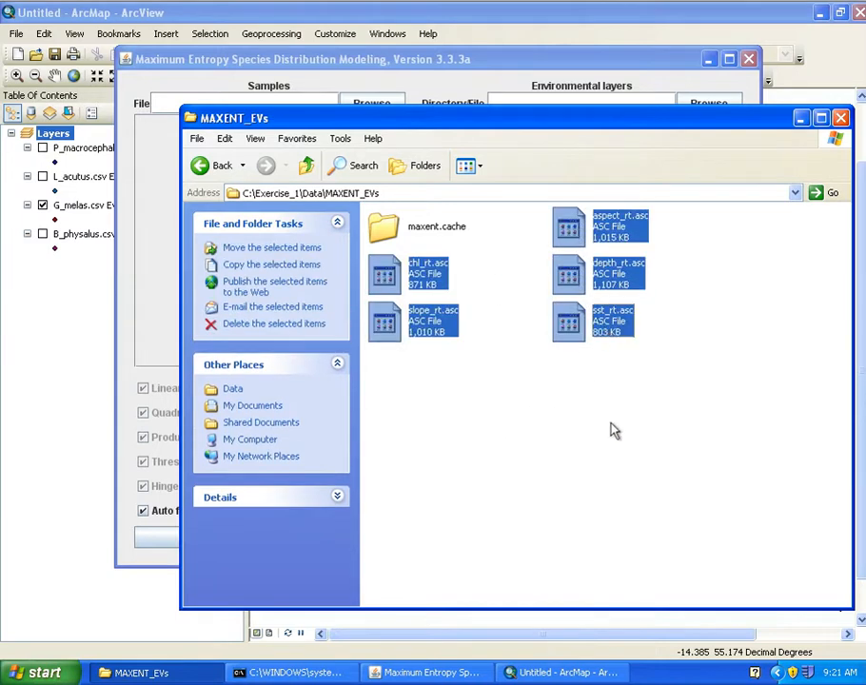
left_click(612, 488)
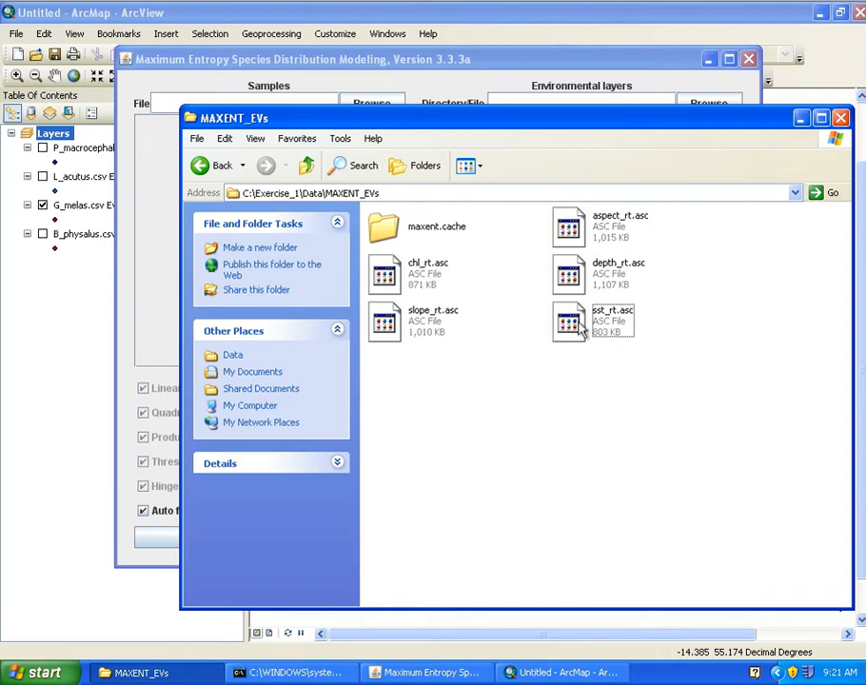
left_click_drag(367, 291, 410, 272)
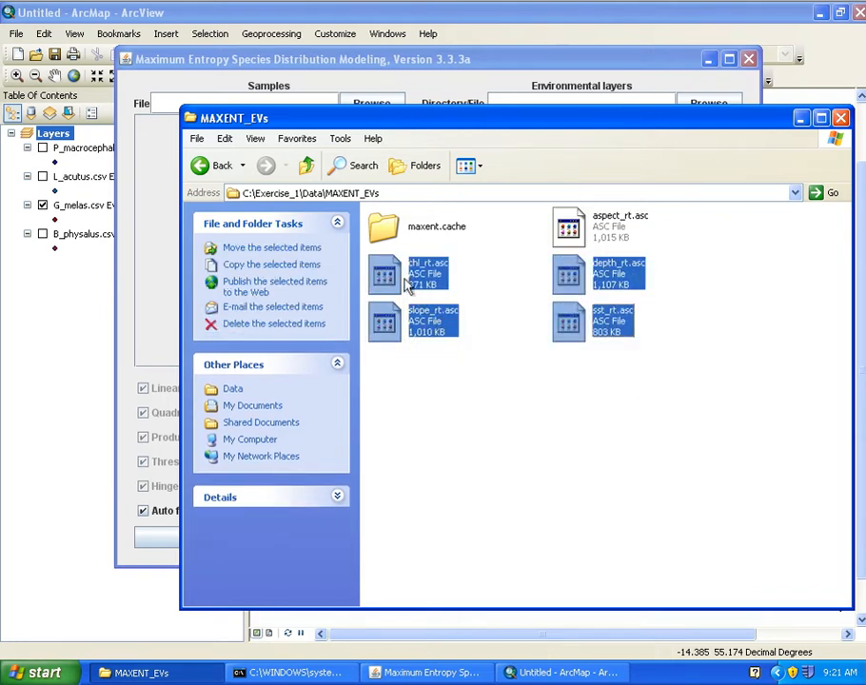
left_click(611, 242)
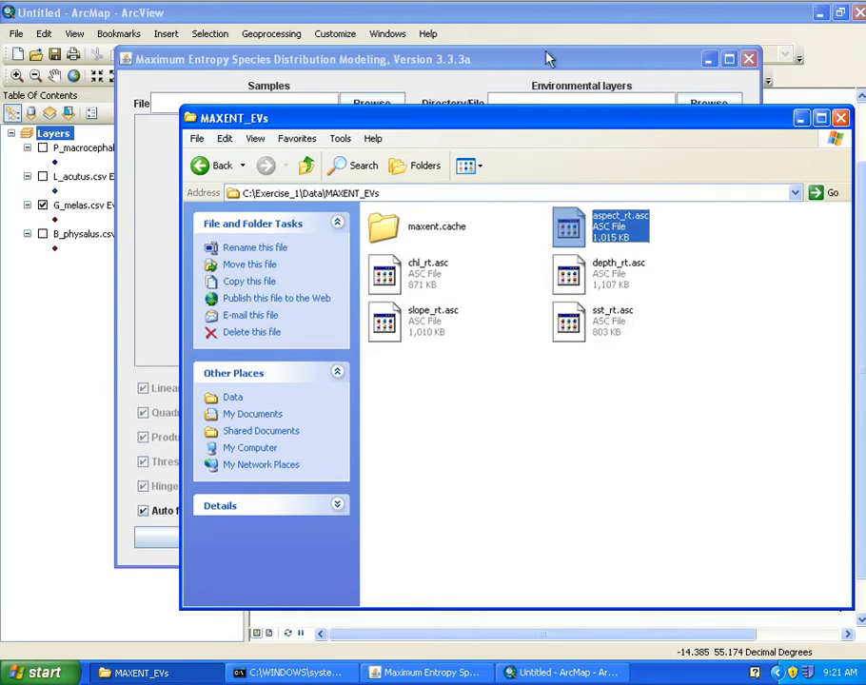
- Copy the MAXENT_EVs folder path C:\Exercise_1\Data\MAXENT_EVs and switch back to ArcMap
left_click_drag(623, 112, 531, 126)
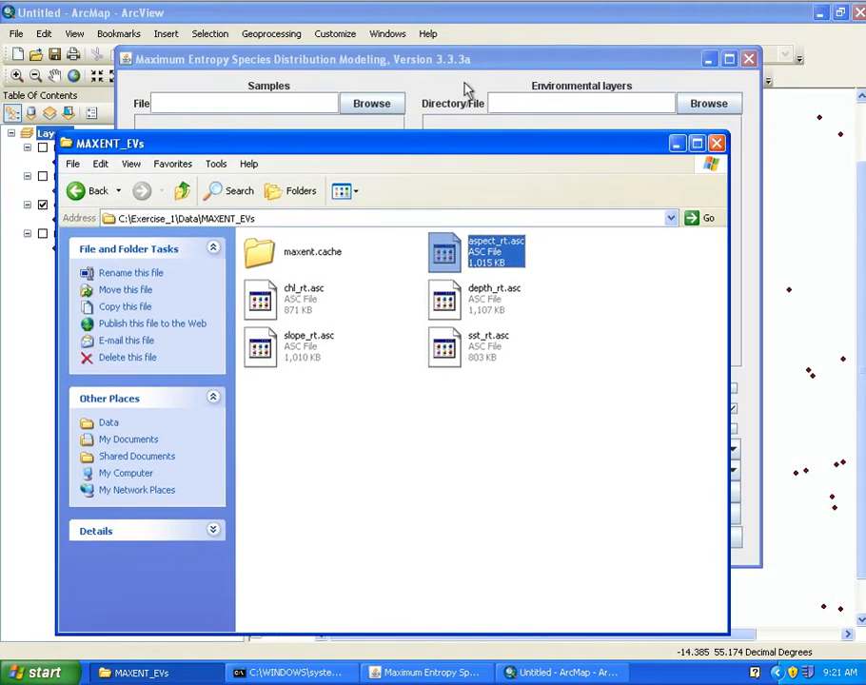
left_click(360, 213)
key("ctrl+c")
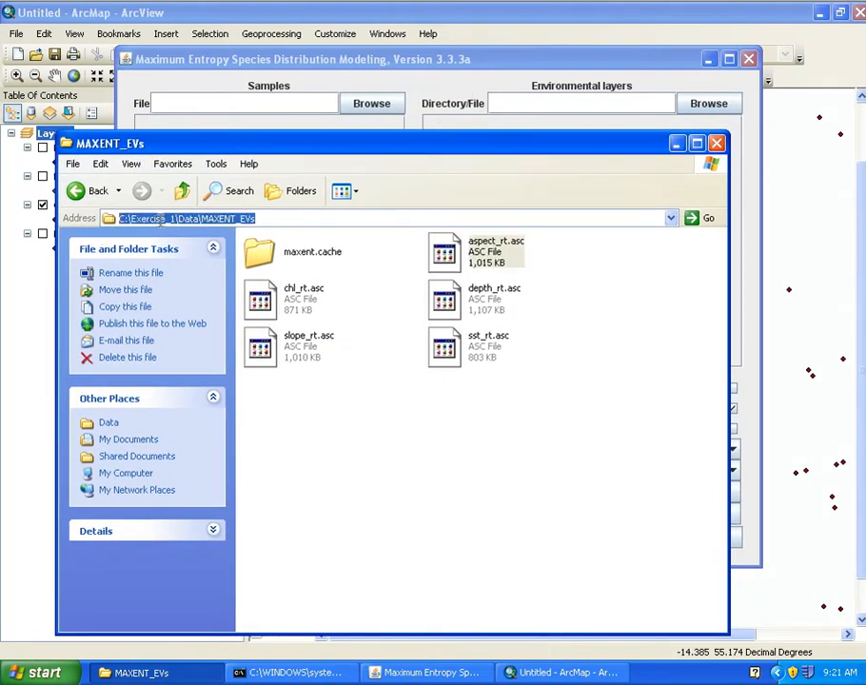
left_click(269, 217)
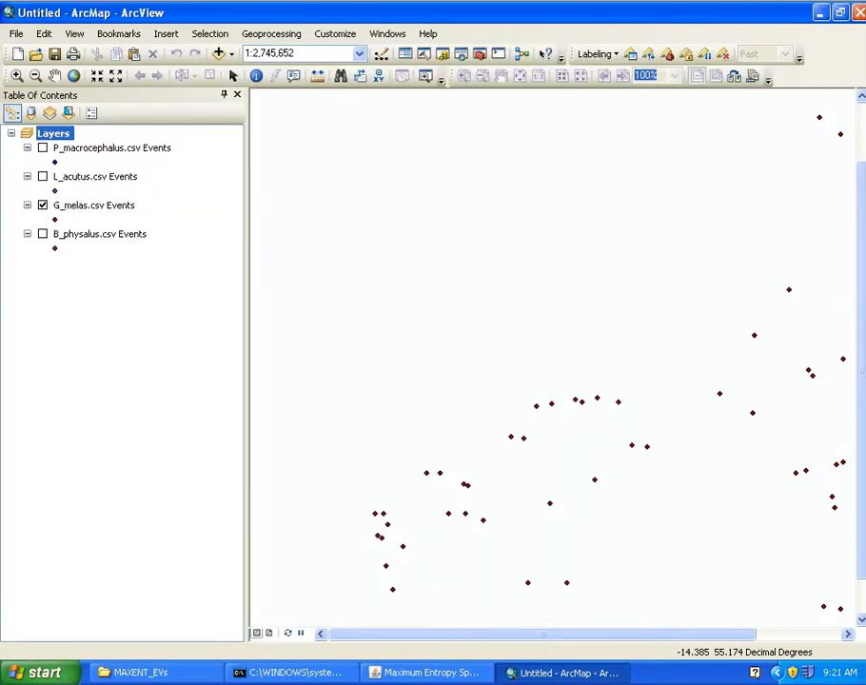
- Switch to Maxent, load C:\Exercise_1\Data\MAXENT_EVs as the environmental layers directory, and check the data type options for aspect_rt
left_click(44, 673)
left_click(141, 673)
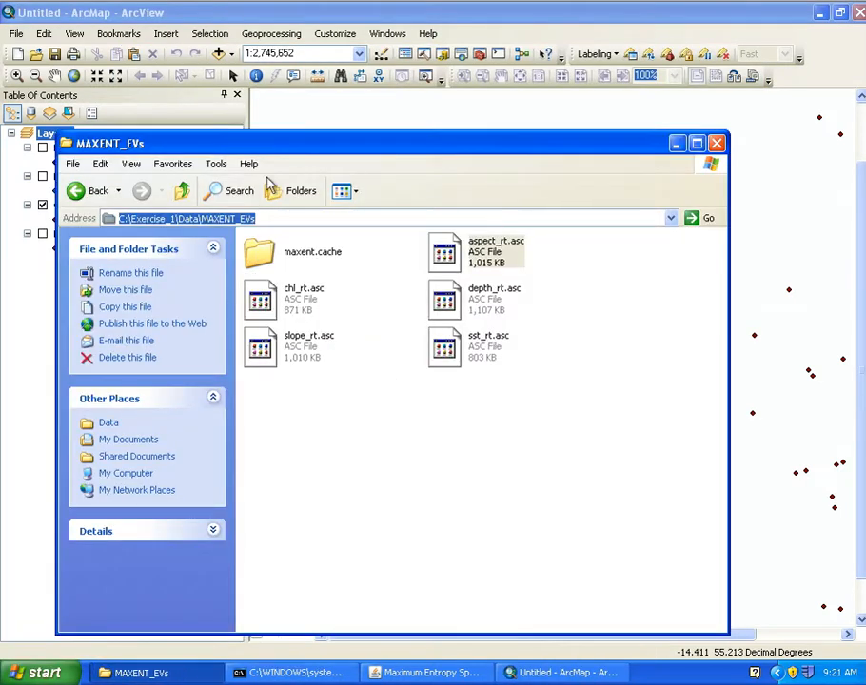
left_click(429, 672)
left_click(708, 103)
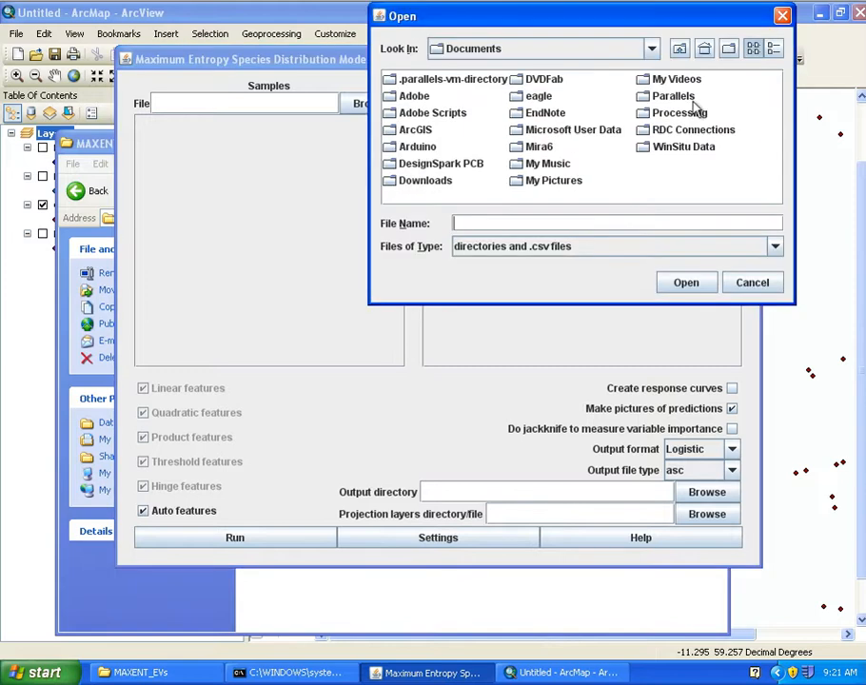
left_click(536, 223)
key("ctrl+v")
left_click(681, 290)
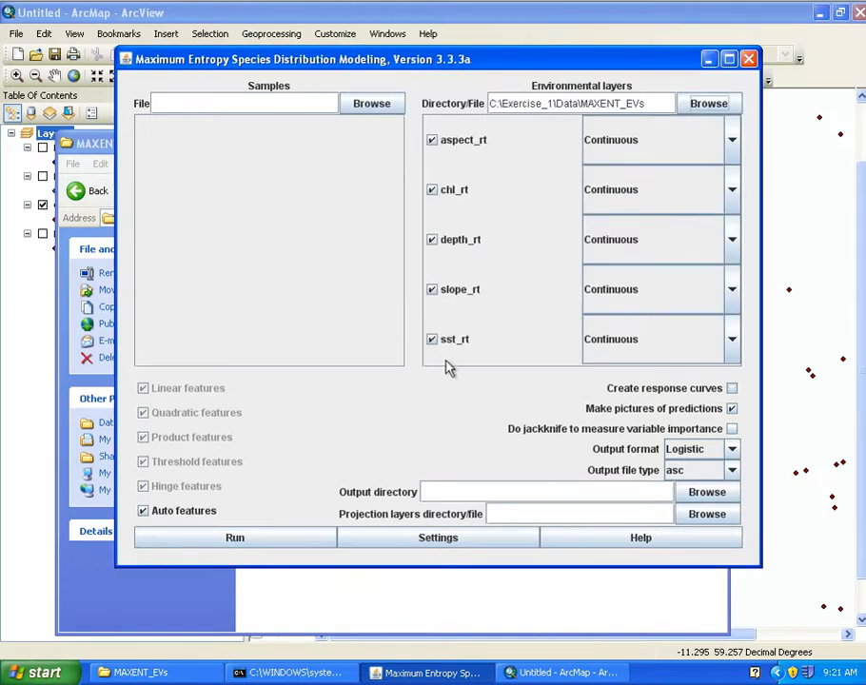
left_click(731, 142)
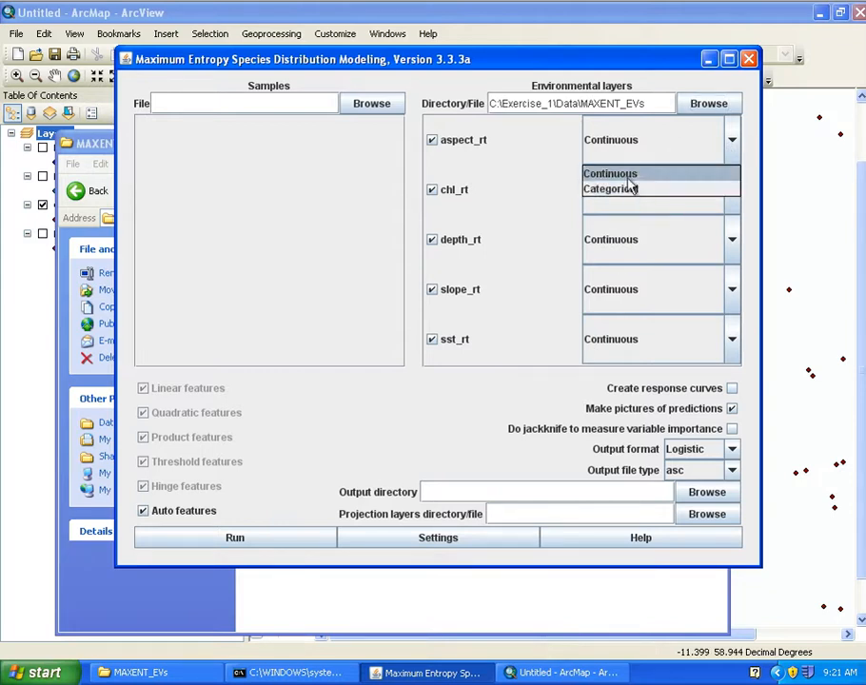
left_click(591, 74)
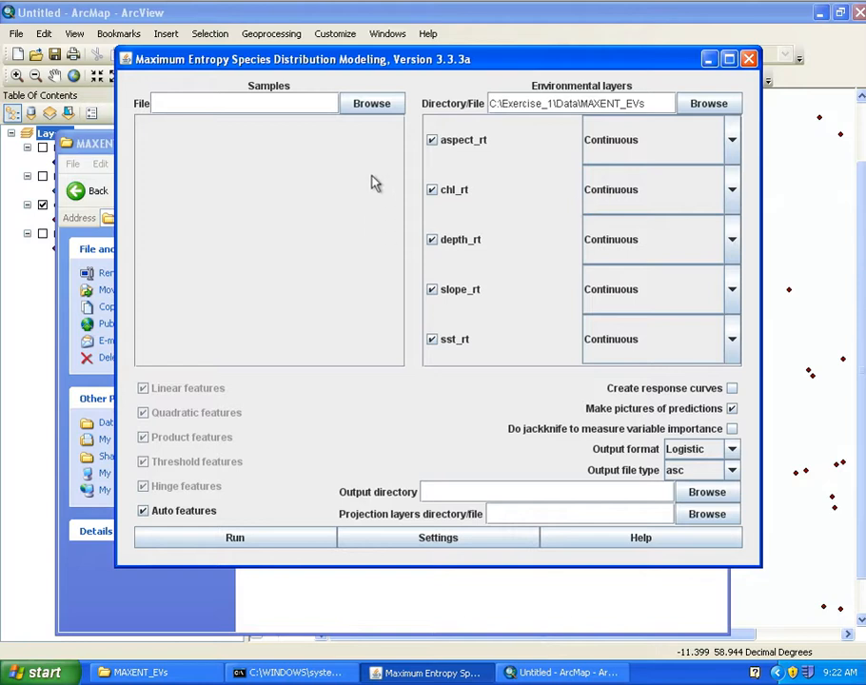
- Load B_physalus.csv from the MAXENT_SIGHTINGS folder as the samples file
left_click(381, 107)
double_click(119, 80)
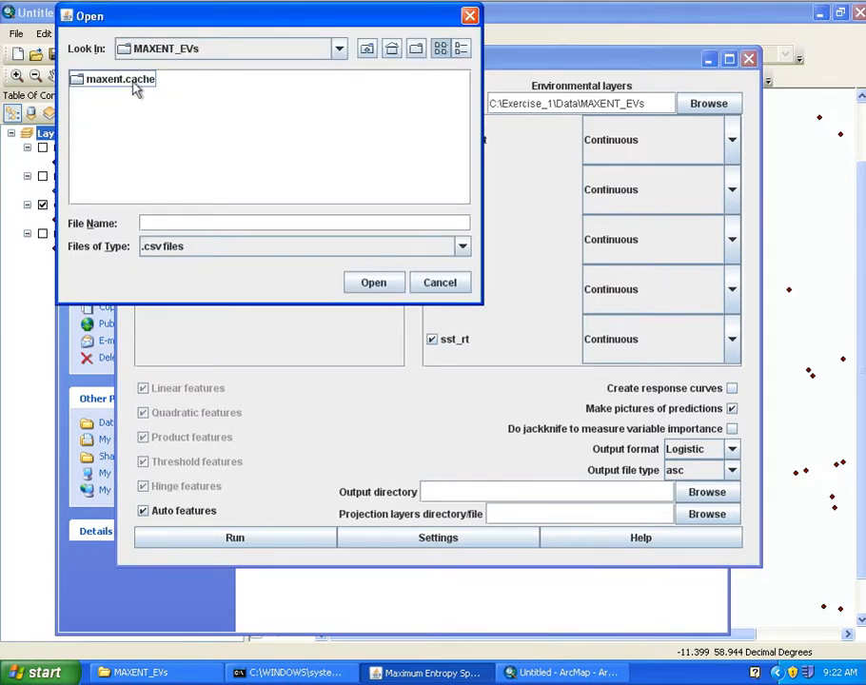
left_click(366, 48)
double_click(116, 95)
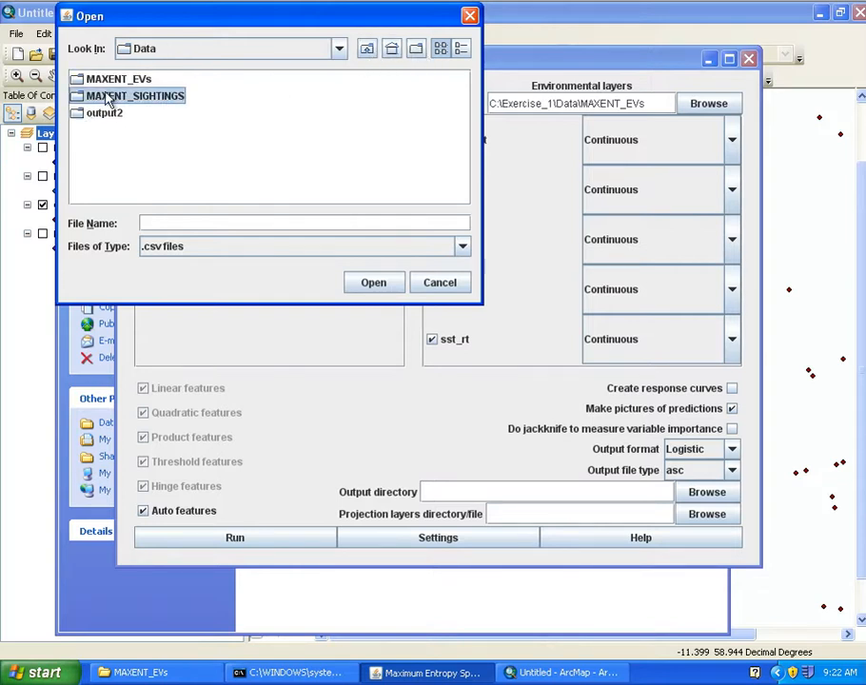
left_click(108, 99)
left_click(113, 80)
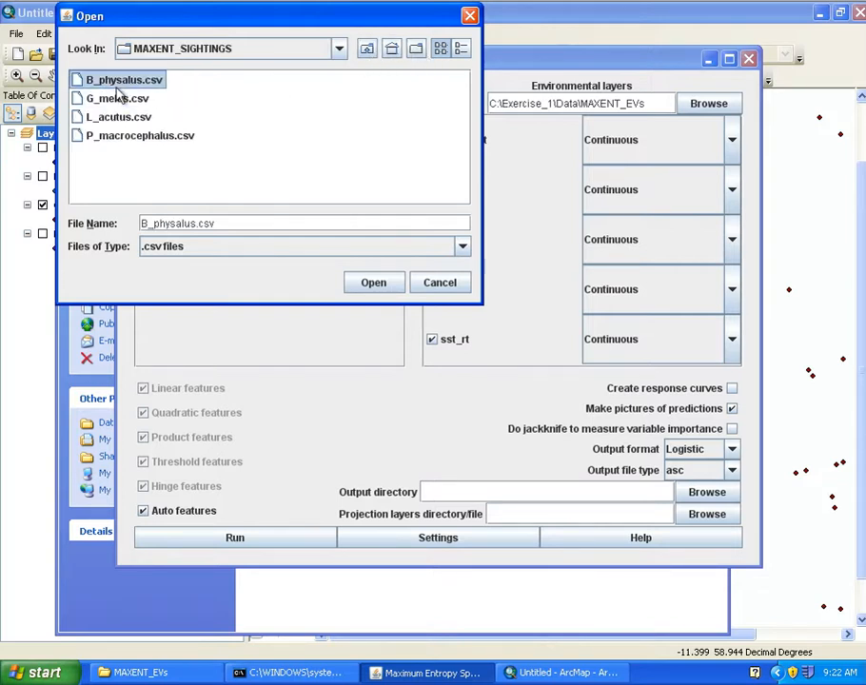
left_click(361, 288)
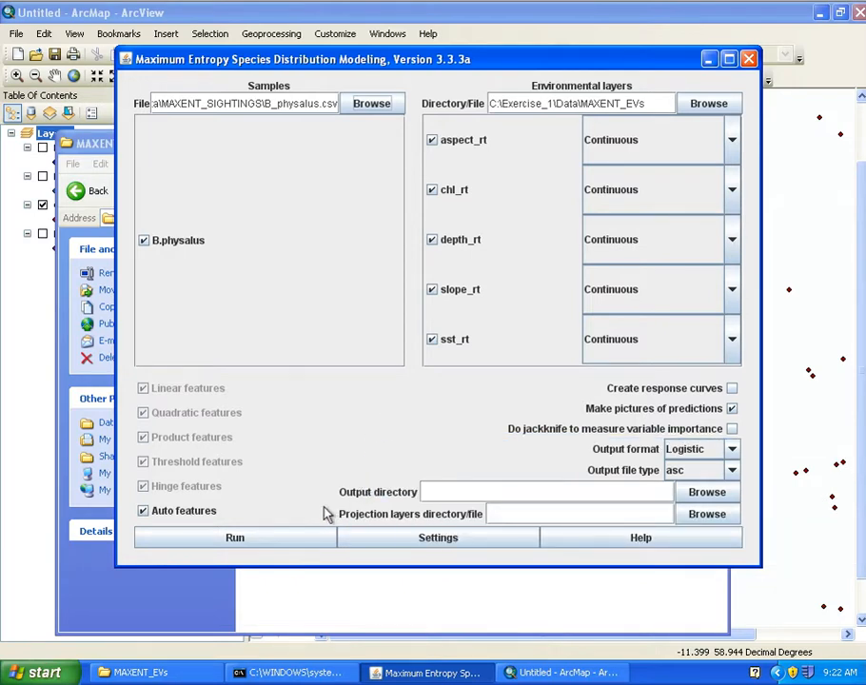
- Create a folder named bphyslaus in C:\Exercise_1\Data and set it as the output directory
left_click(732, 408)
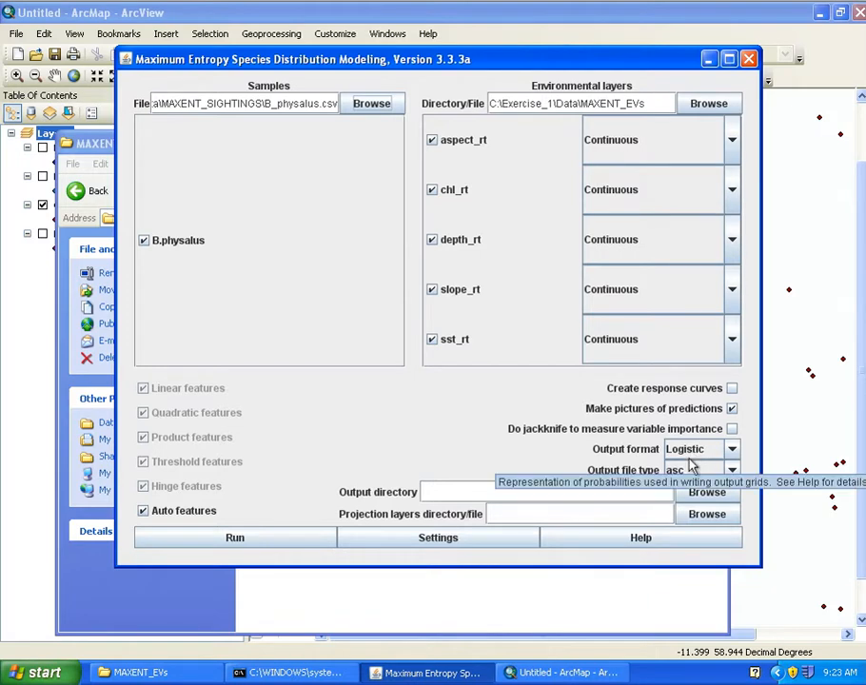
left_click(431, 491)
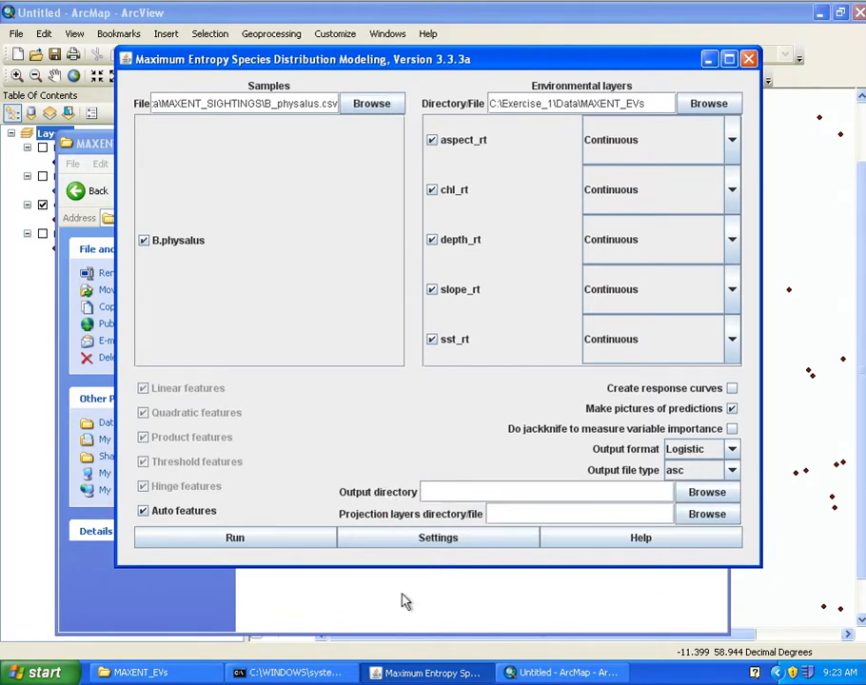
left_click(699, 493)
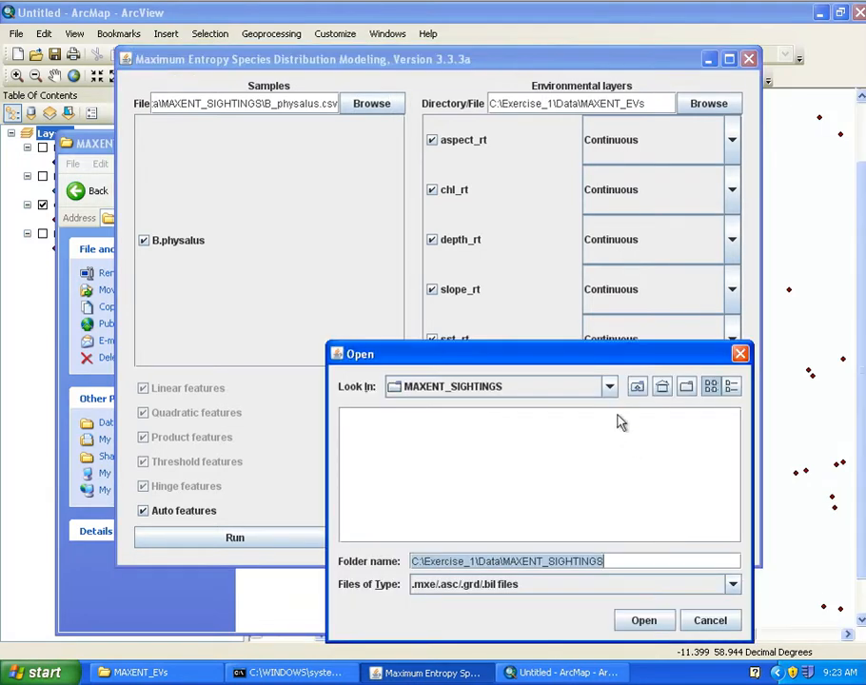
left_click(635, 386)
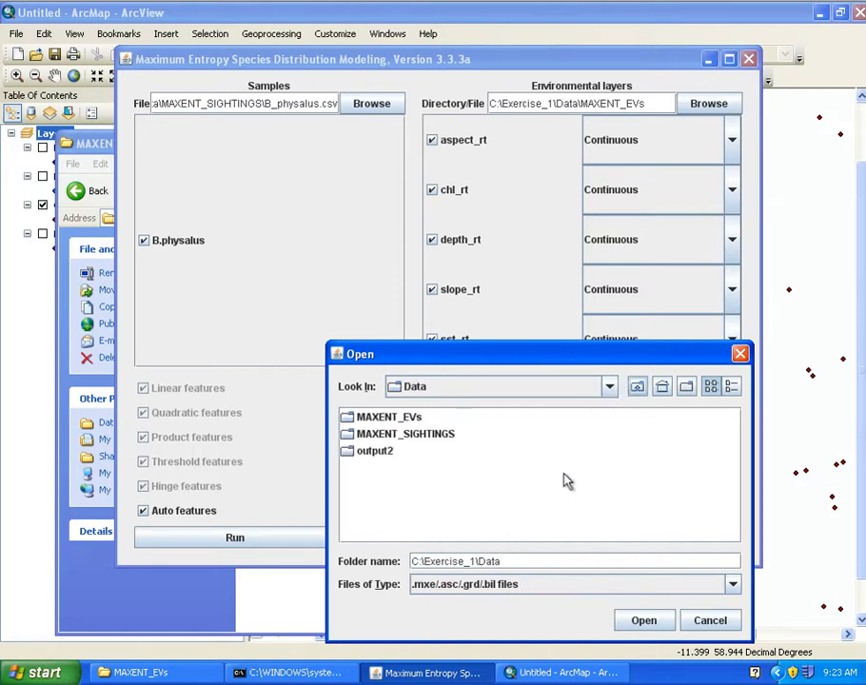
left_click(666, 391)
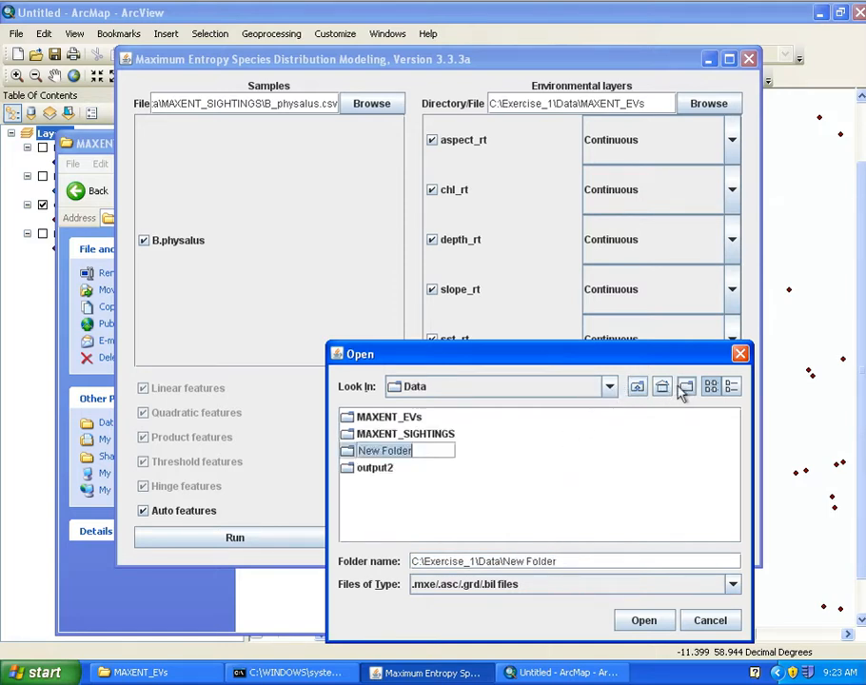
type("b")
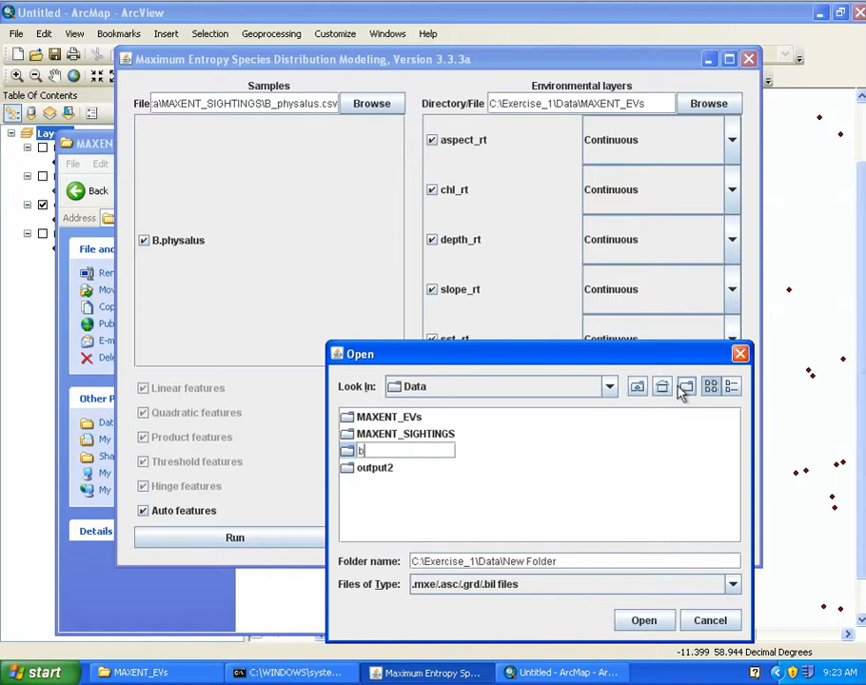
type("physlaus")
left_click(487, 496)
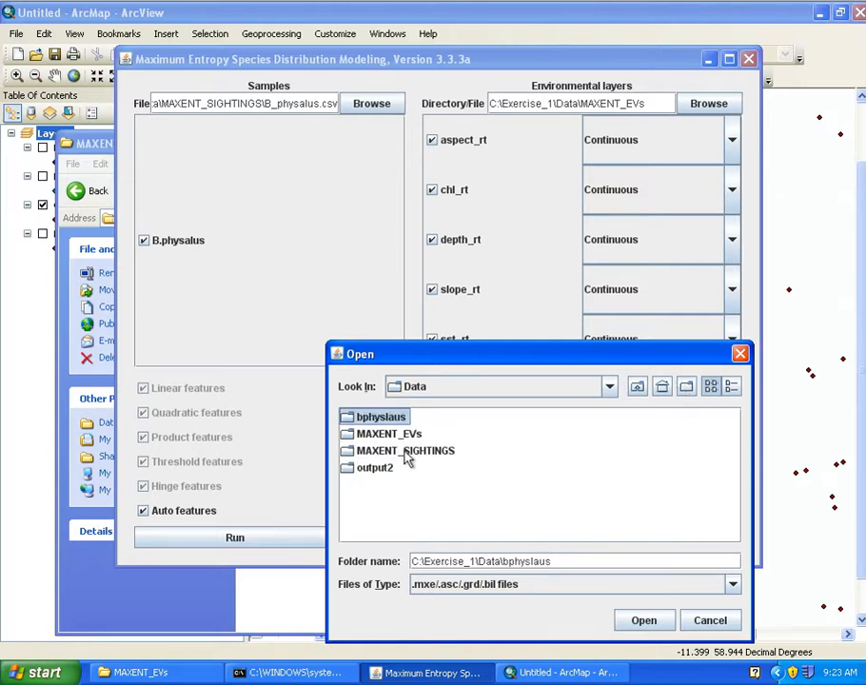
left_click(644, 623)
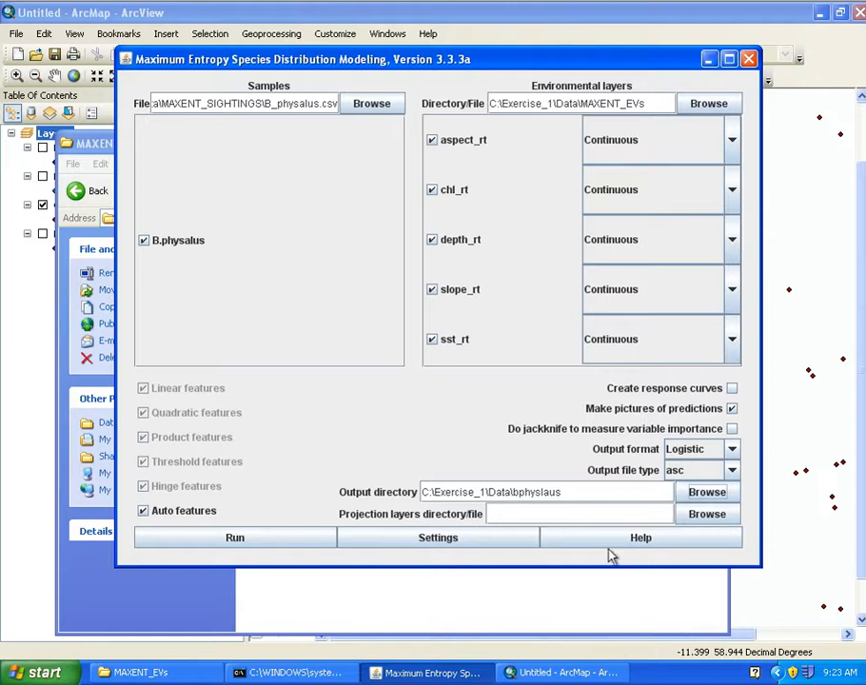
triple_click(571, 492)
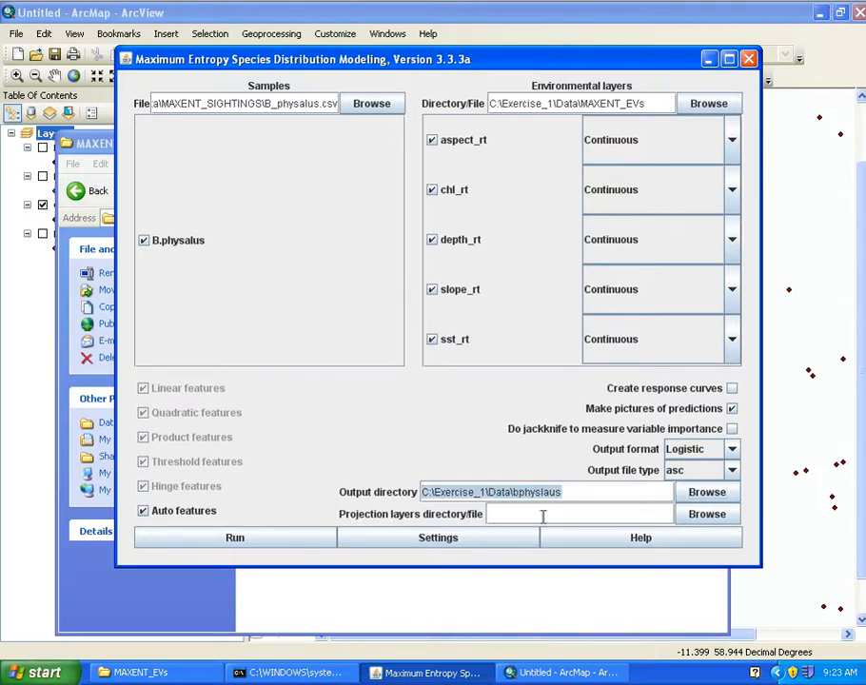
- Copy the environmental layers path and set C:\Exercise_1\Data\MAXENT_EVs as the projection layers directory
left_click(498, 515)
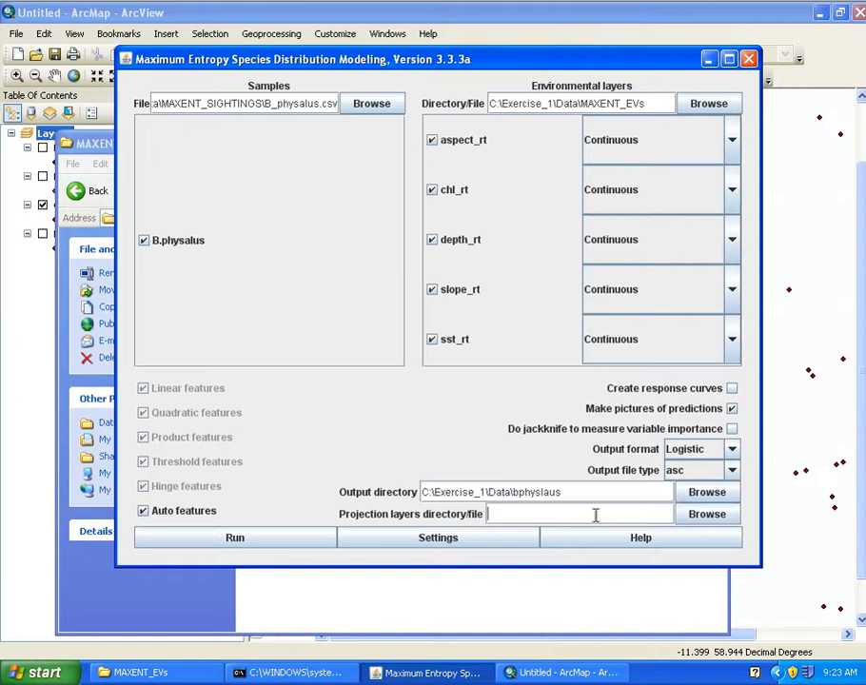
left_click_drag(658, 101, 400, 101)
key("ctrl+c")
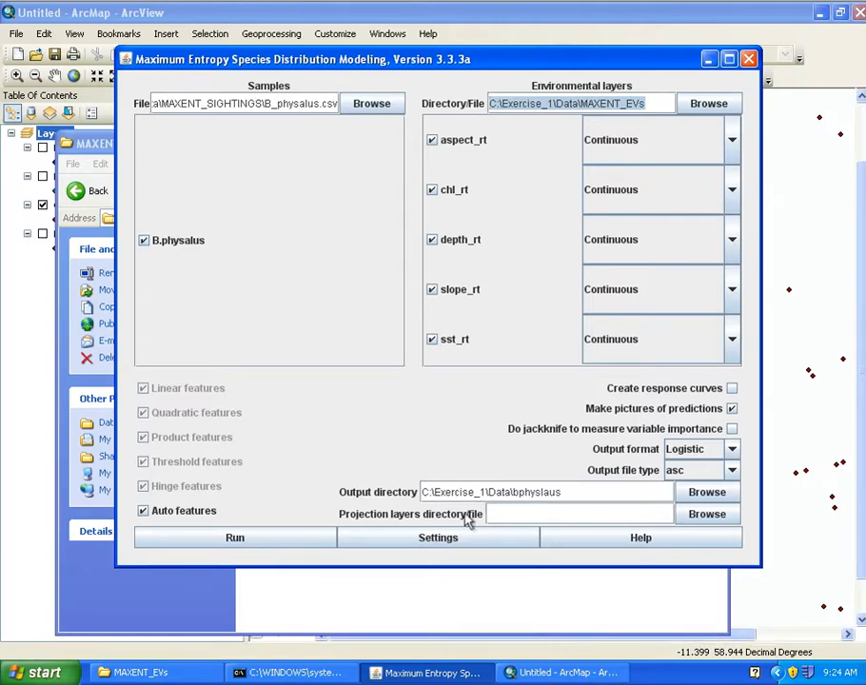
left_click(505, 512)
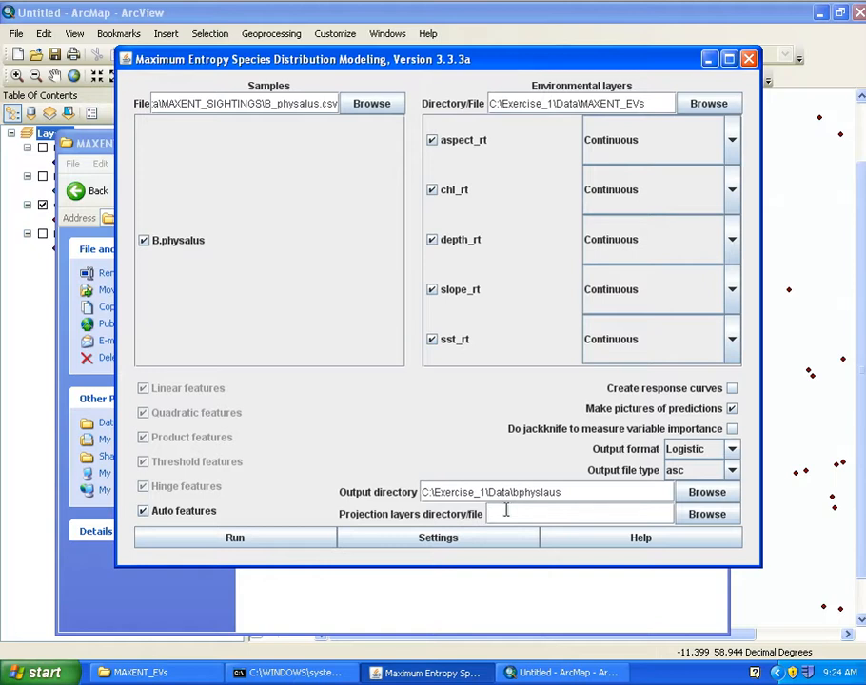
key("super")
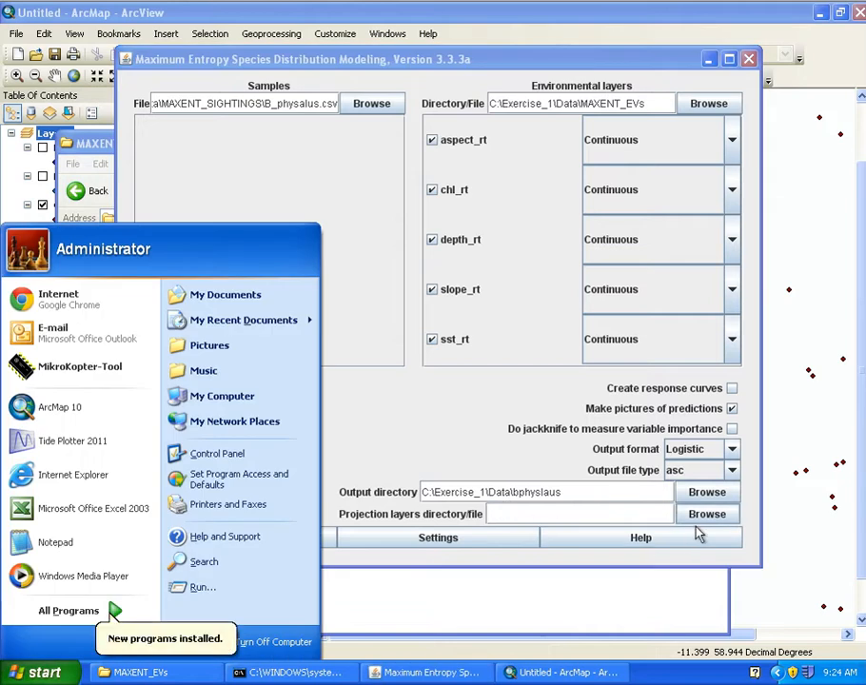
left_click(708, 519)
key("ctrl+v")
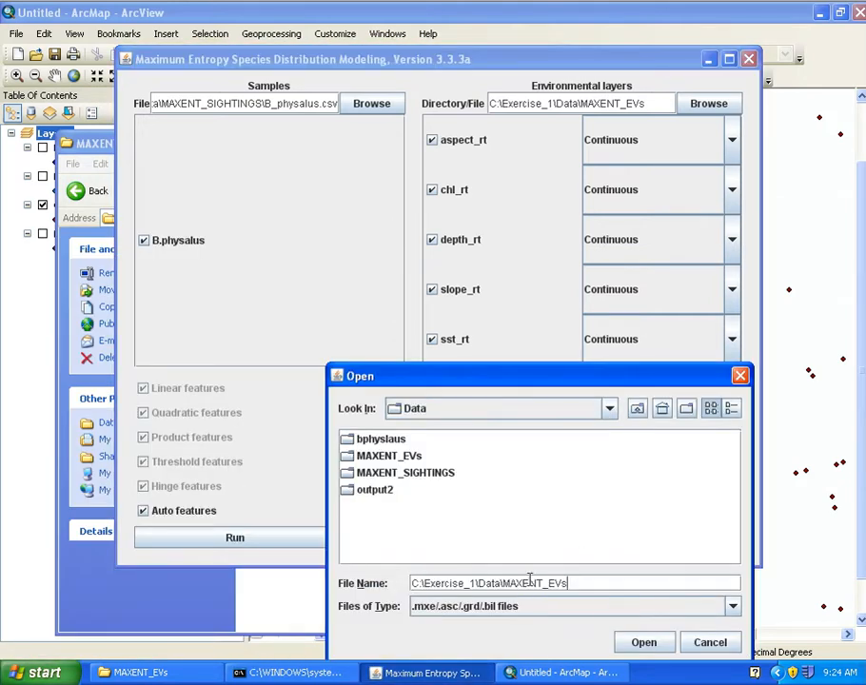
left_click(642, 639)
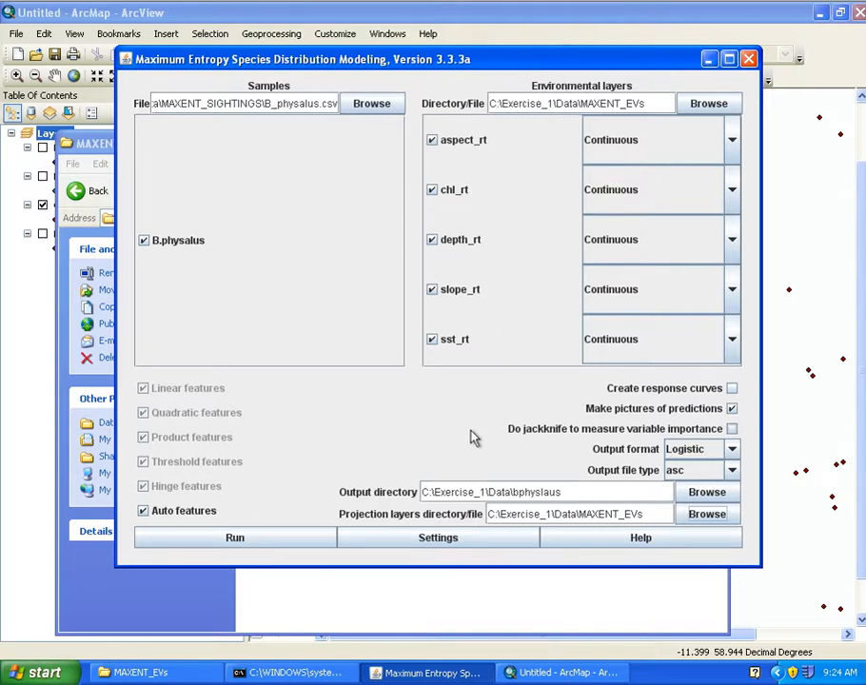
- Set the random test percentage to 30 in the Maxent settings and run the model
left_click(476, 541)
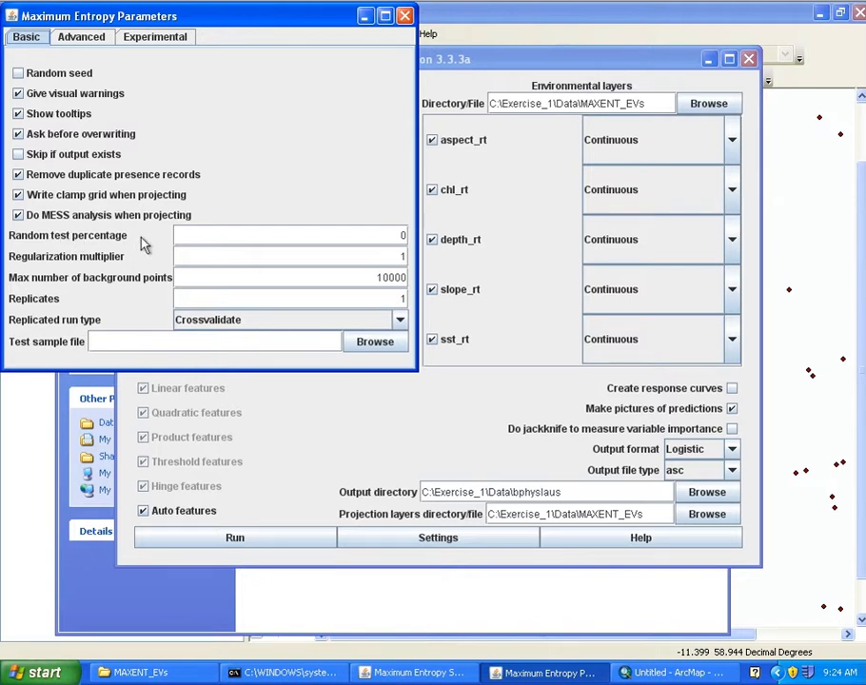
left_click(378, 237)
type("3")
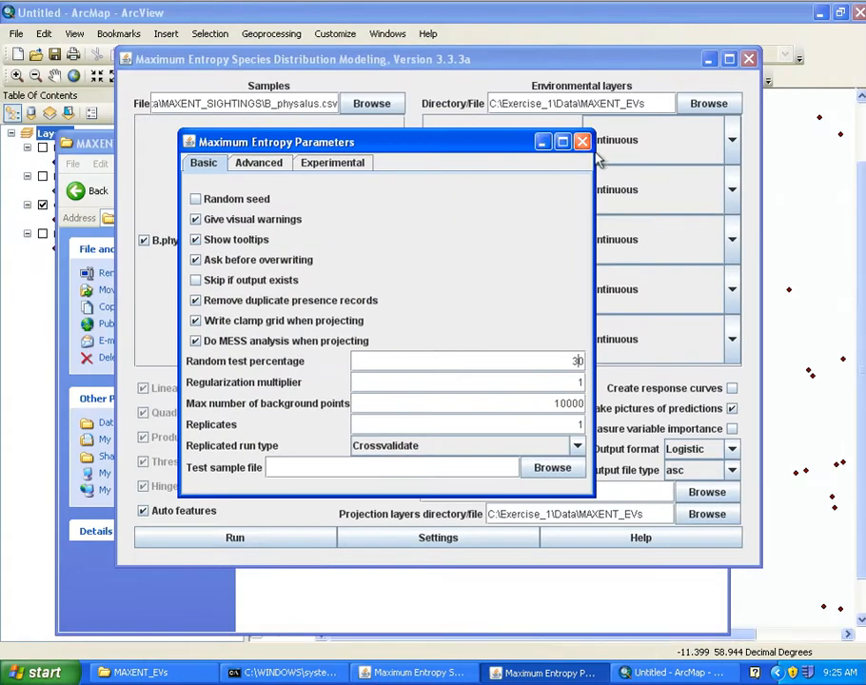
left_click(576, 142)
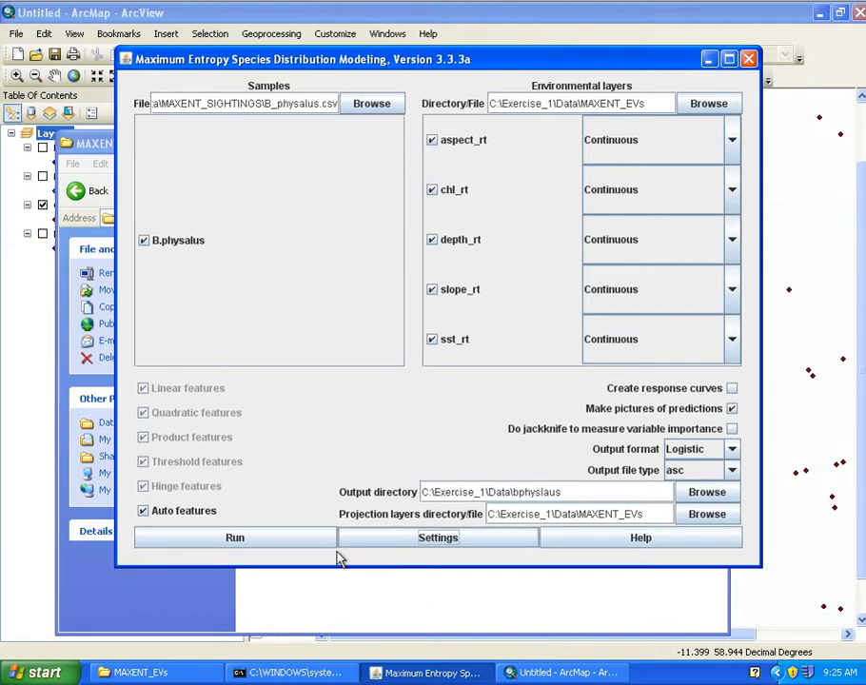
left_click(282, 543)
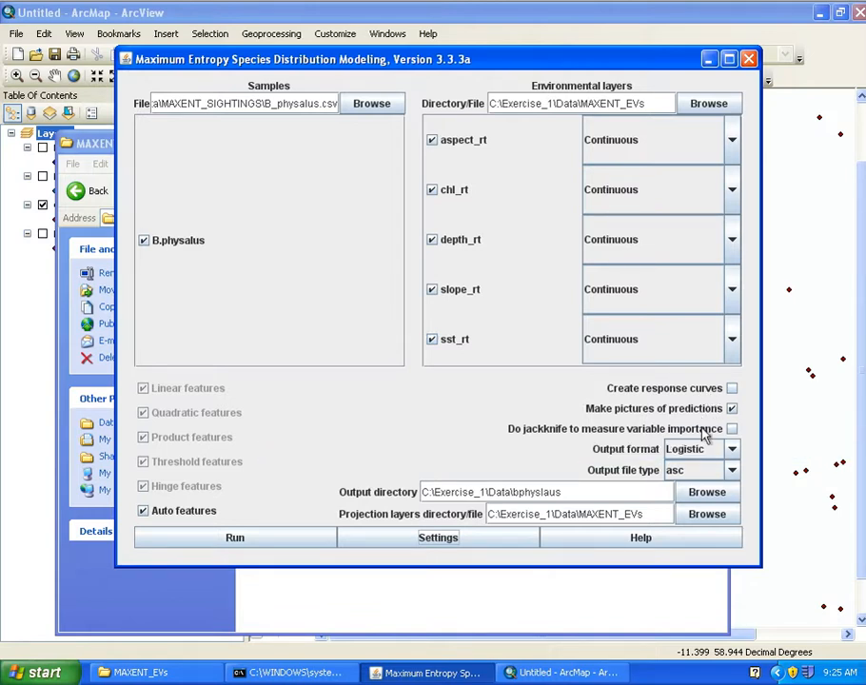
- Minimise Maxent and open the bphyslaus output folder under C:\Exercise_1\Data in Windows Explorer
left_click(713, 59)
left_click(418, 523)
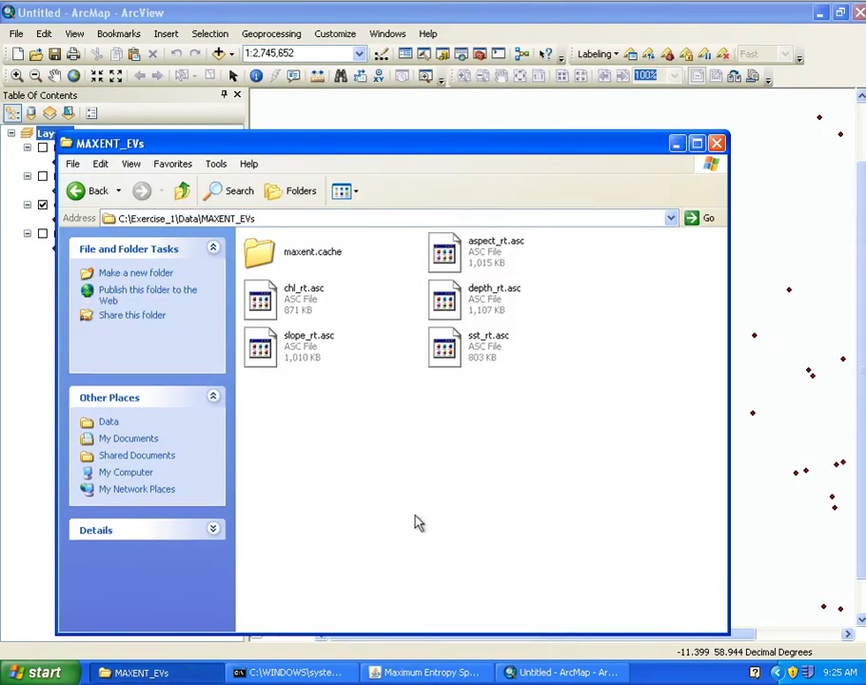
left_click(182, 191)
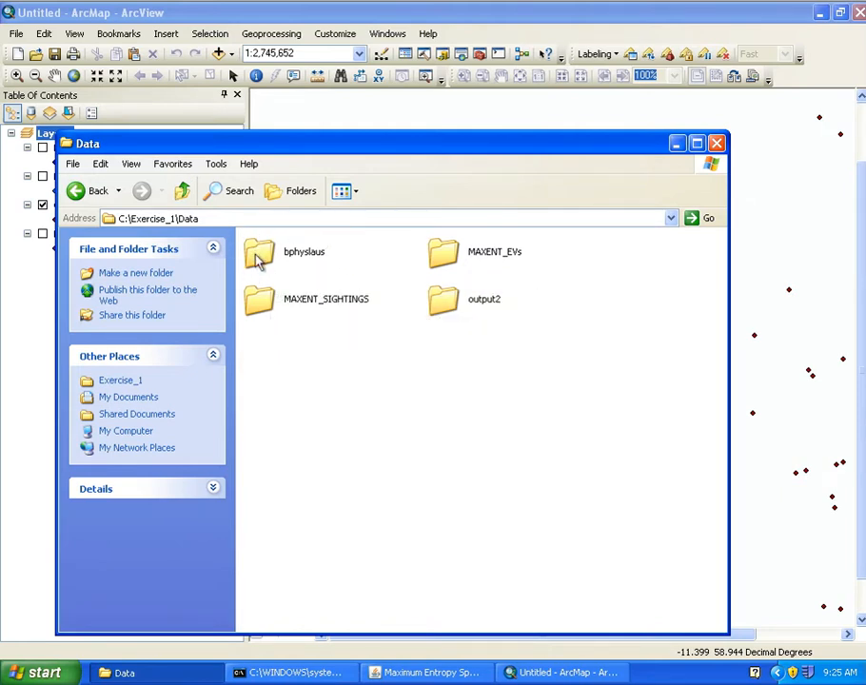
double_click(293, 249)
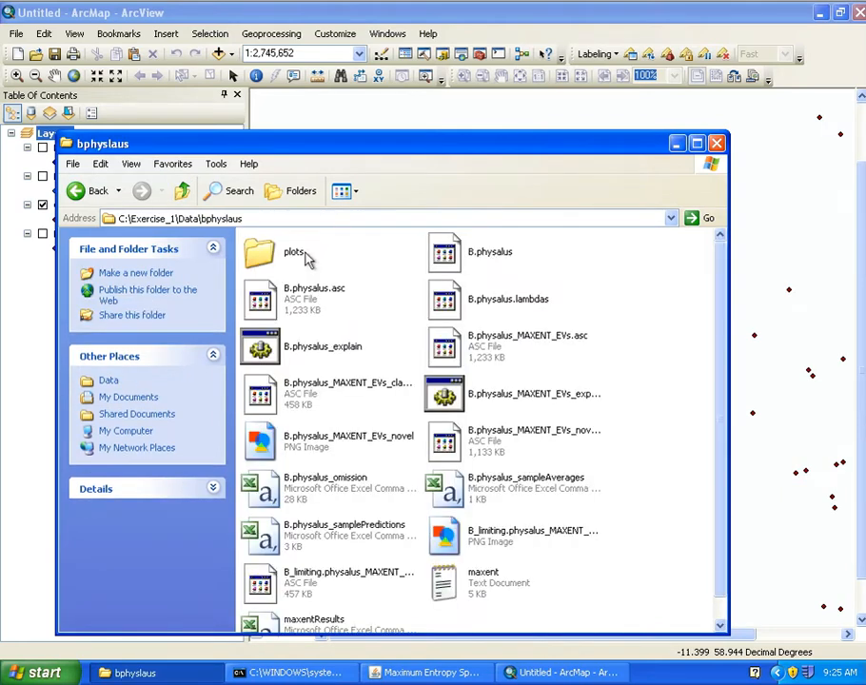
- Examine the Maxent output files in the bphyslaus folder, including the B.physalus HTML document and B.physalus.asc
scroll(504, 500, "down", 1)
scroll(592, 314, "down", 1)
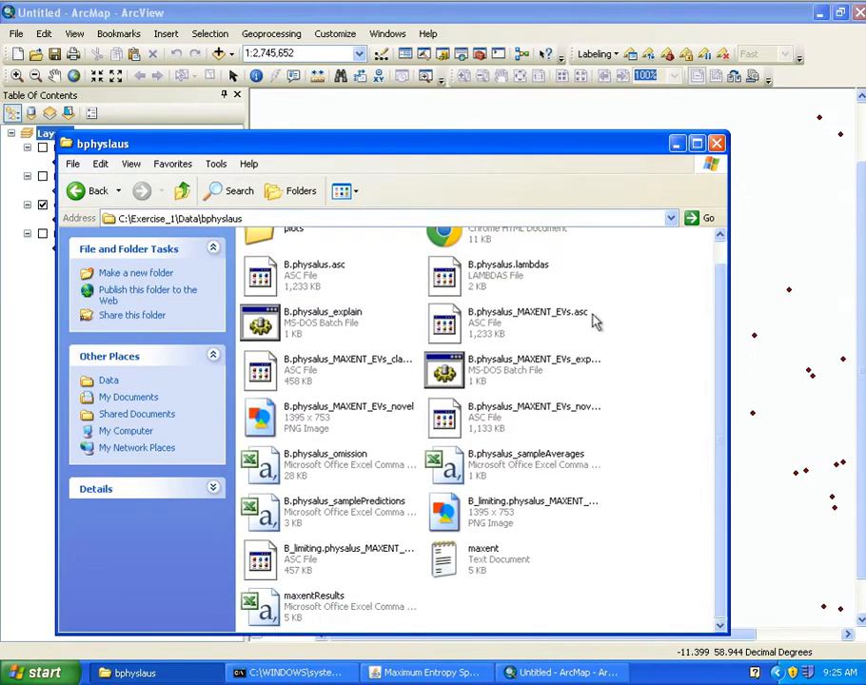
scroll(592, 315, "up", 1)
scroll(592, 314, "down", 1)
scroll(592, 314, "up", 1)
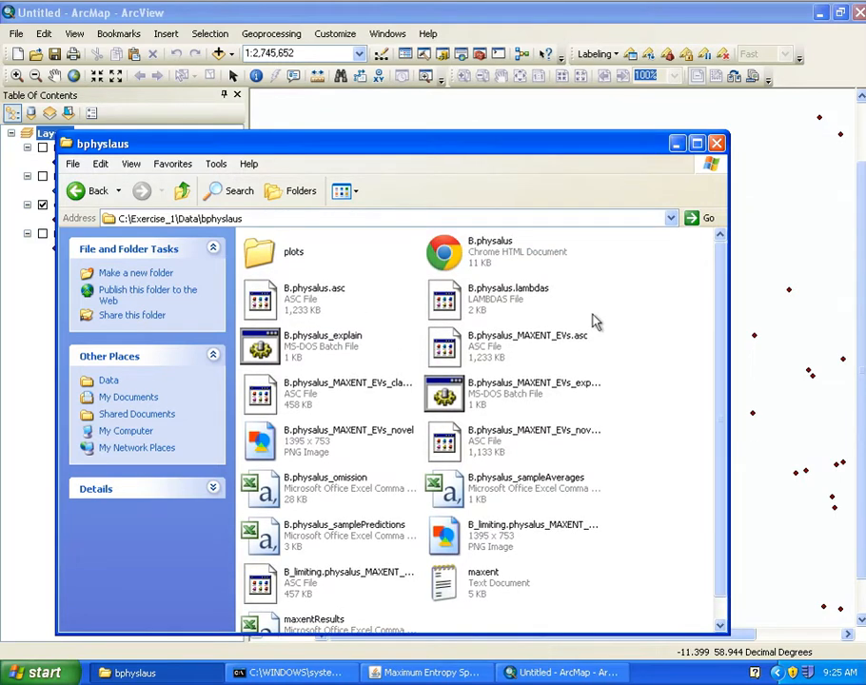
scroll(595, 323, "down", 1)
scroll(592, 322, "up", 1)
left_click(490, 251)
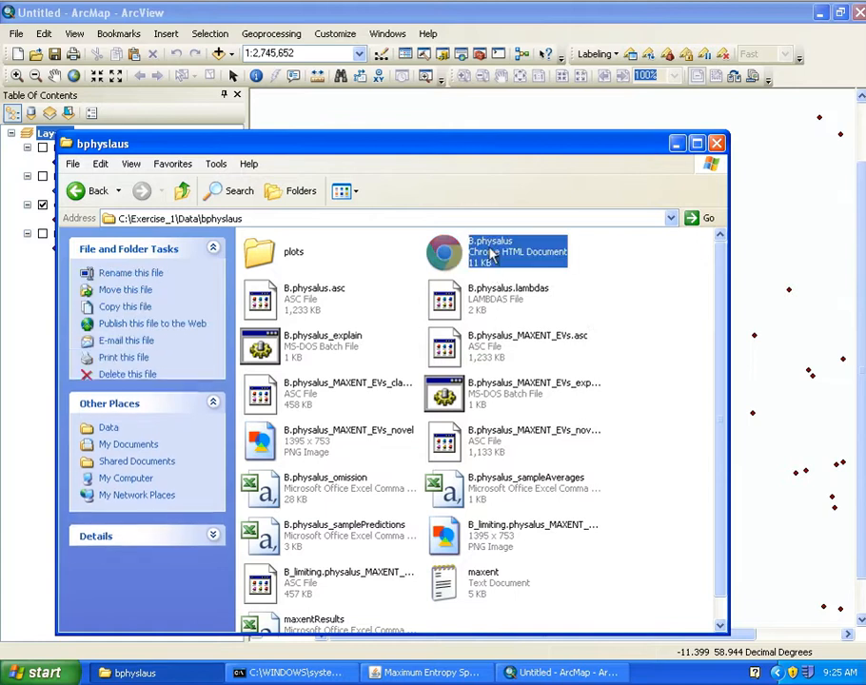
left_click(308, 295)
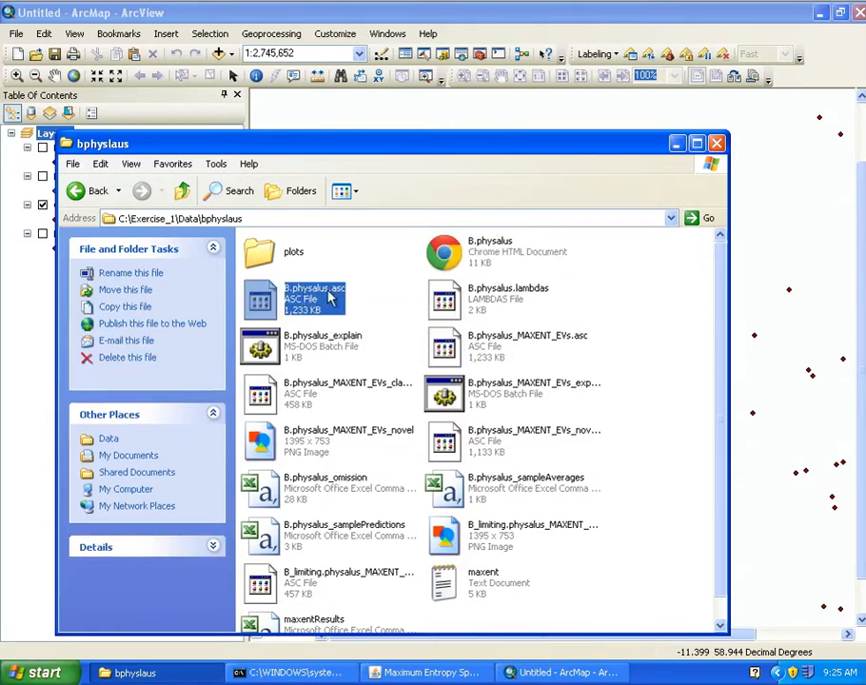
- Open the B.physalus HTML report and look through its omission analysis, model pictures and projection maps
left_click(507, 255)
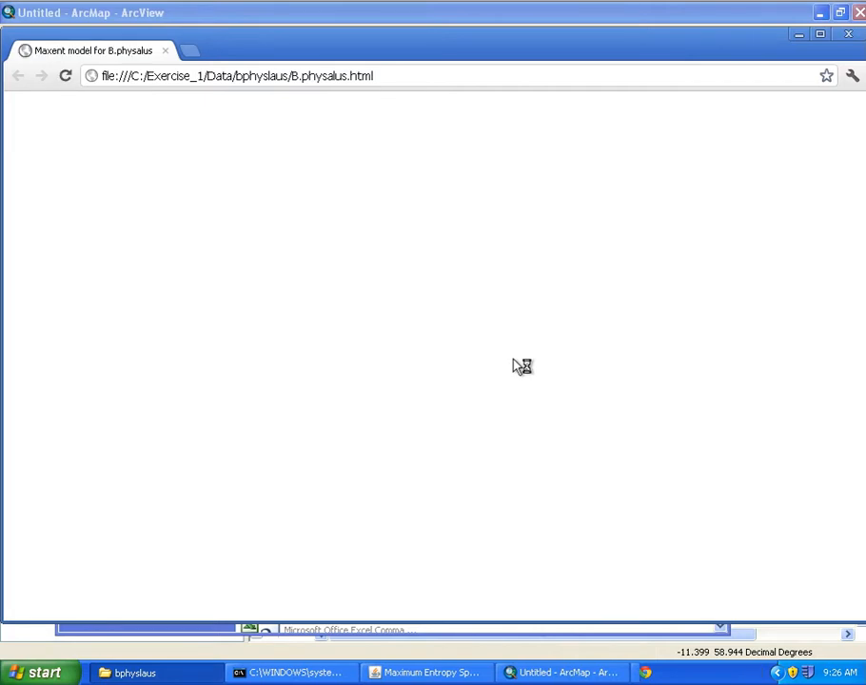
left_click_drag(276, 115, 555, 334)
scroll(555, 334, "down", 6)
left_click(555, 334)
scroll(623, 330, "up", 6)
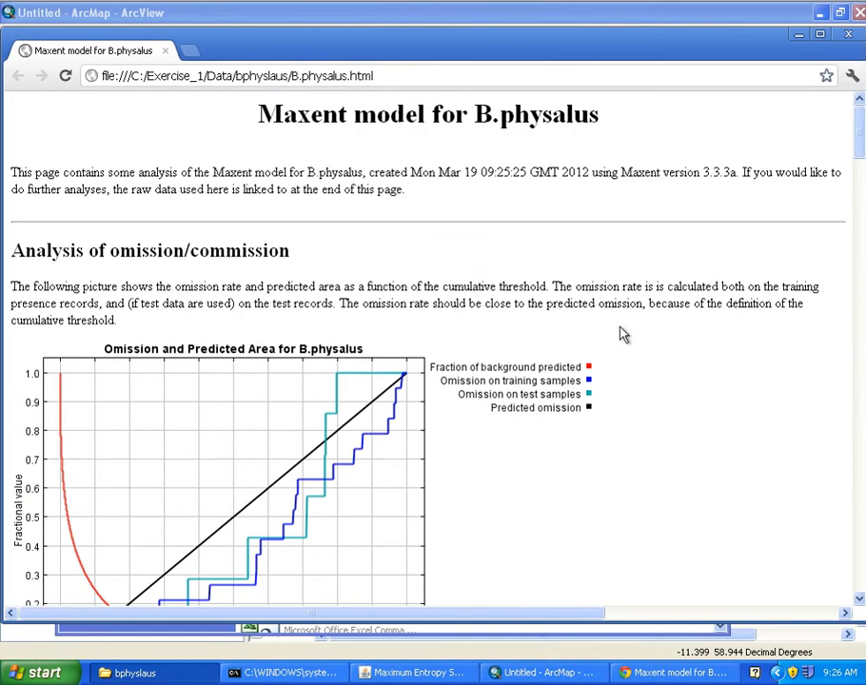
scroll(624, 332, "down", 10)
scroll(624, 332, "down", 9)
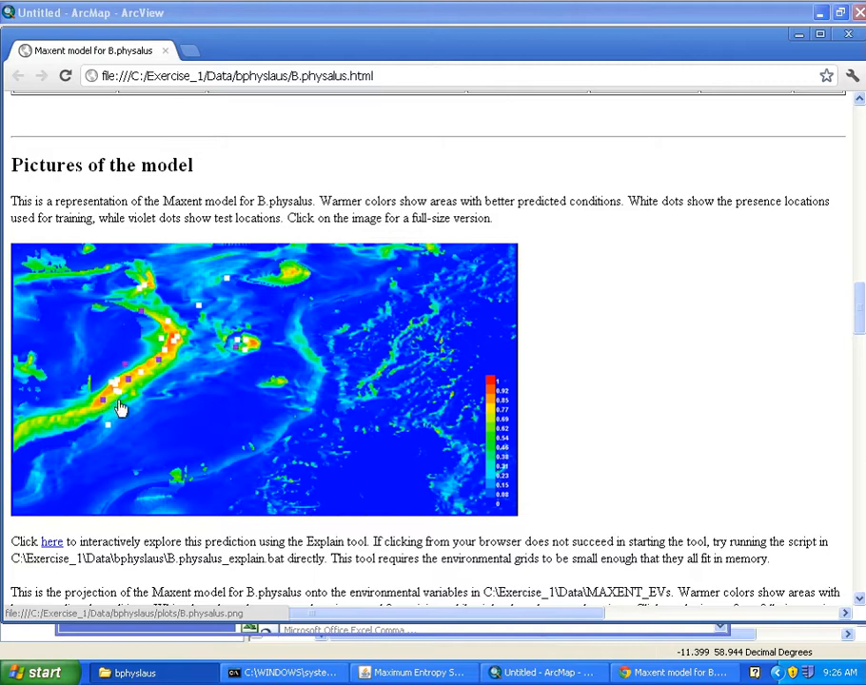
scroll(329, 427, "down", 5)
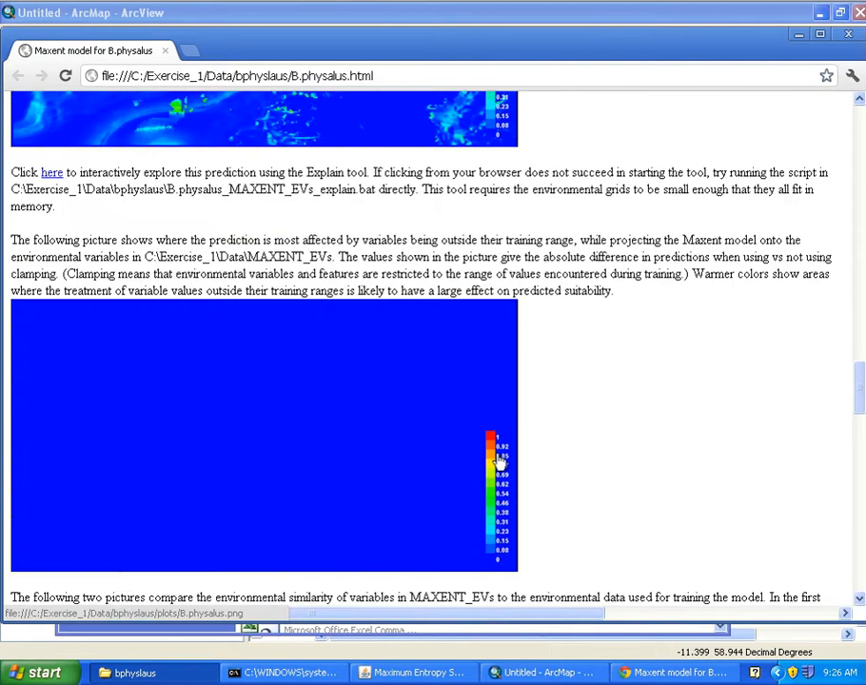
scroll(500, 463, "down", 10)
scroll(500, 463, "down", 8)
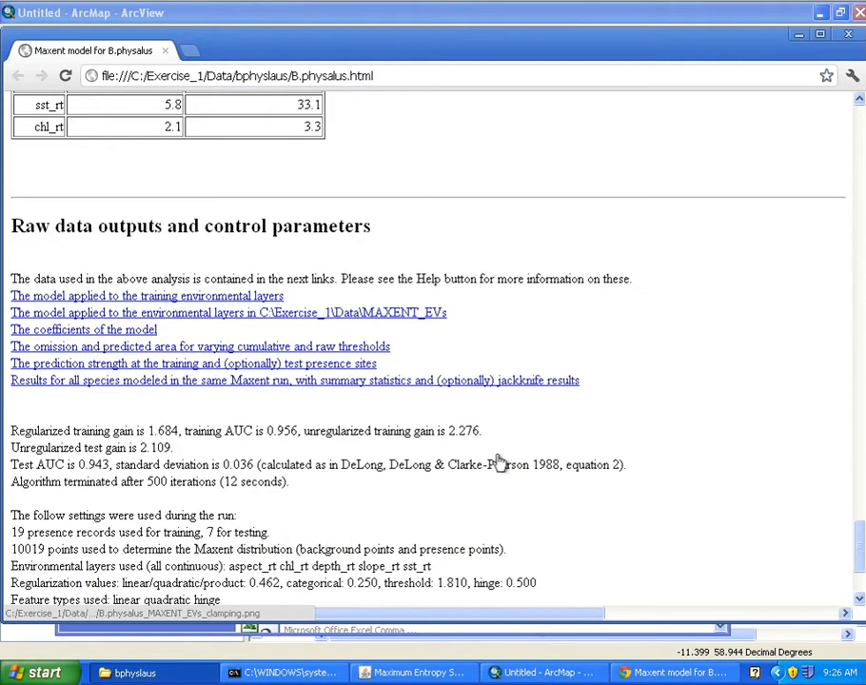
scroll(500, 464, "up", 10)
scroll(500, 464, "down", 5)
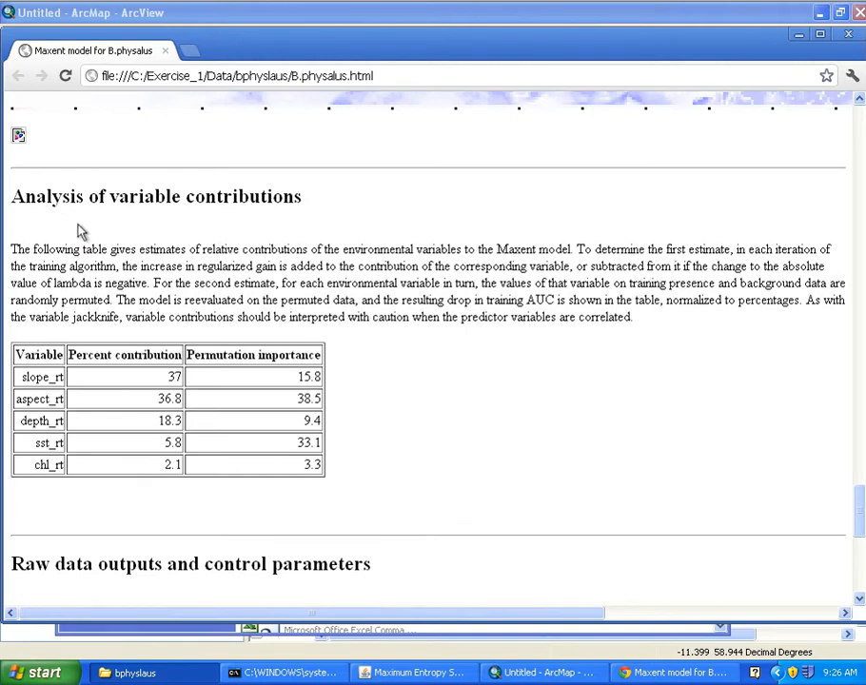
- Examine the variable contributions table, comparing the percent contribution of slope_rt, aspect_rt and depth_rt
left_click_drag(53, 196, 160, 196)
left_click(316, 213)
left_click_drag(93, 356, 134, 399)
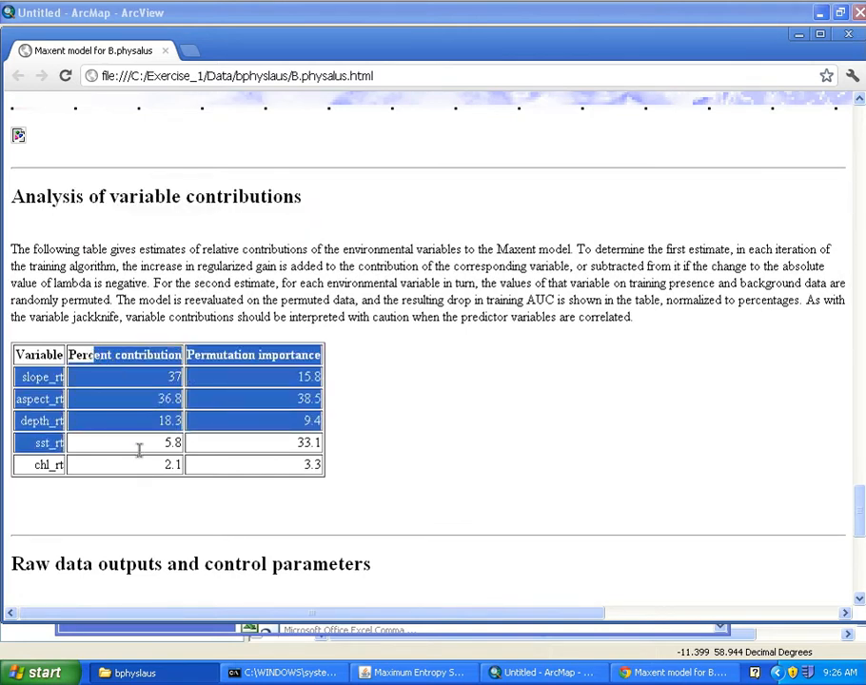
left_click(140, 456)
left_click_drag(140, 464, 140, 367)
left_click(141, 369)
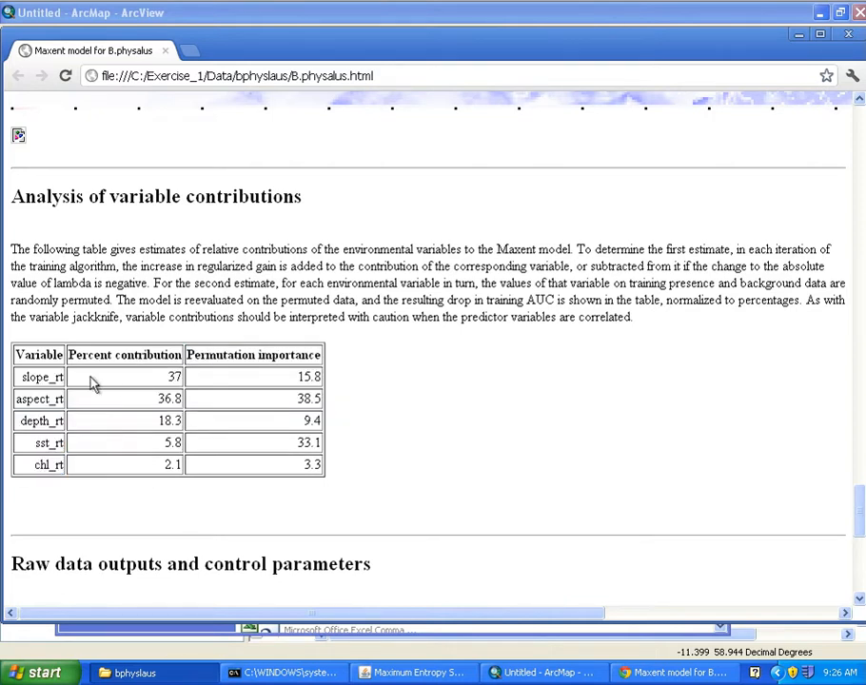
double_click(35, 377)
left_click(111, 386)
double_click(154, 383)
double_click(38, 399)
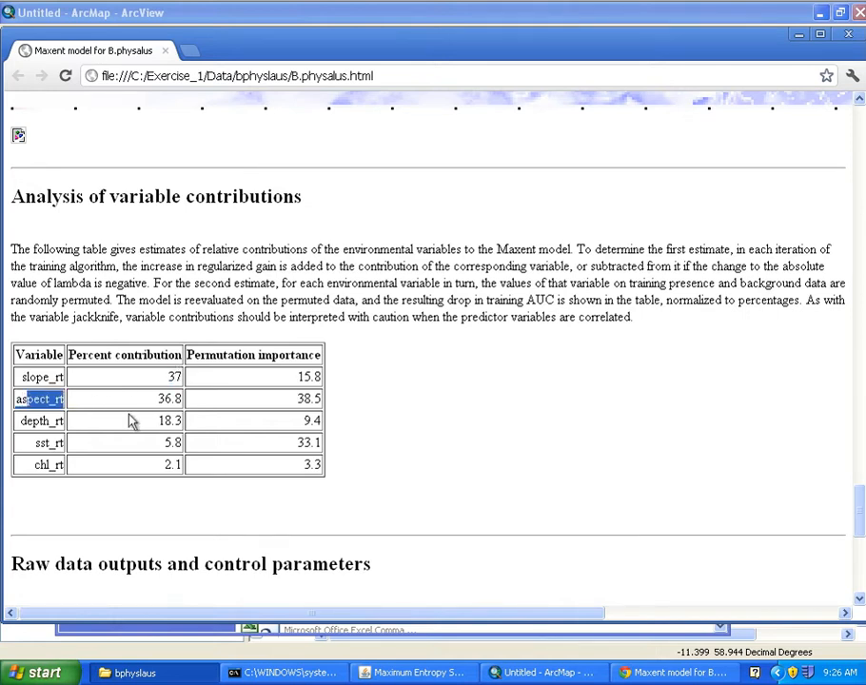
double_click(23, 420)
- Examine the report's raw data outputs and control parameters, including the training and testing record counts and the test AUC
scroll(151, 420, "down", 5)
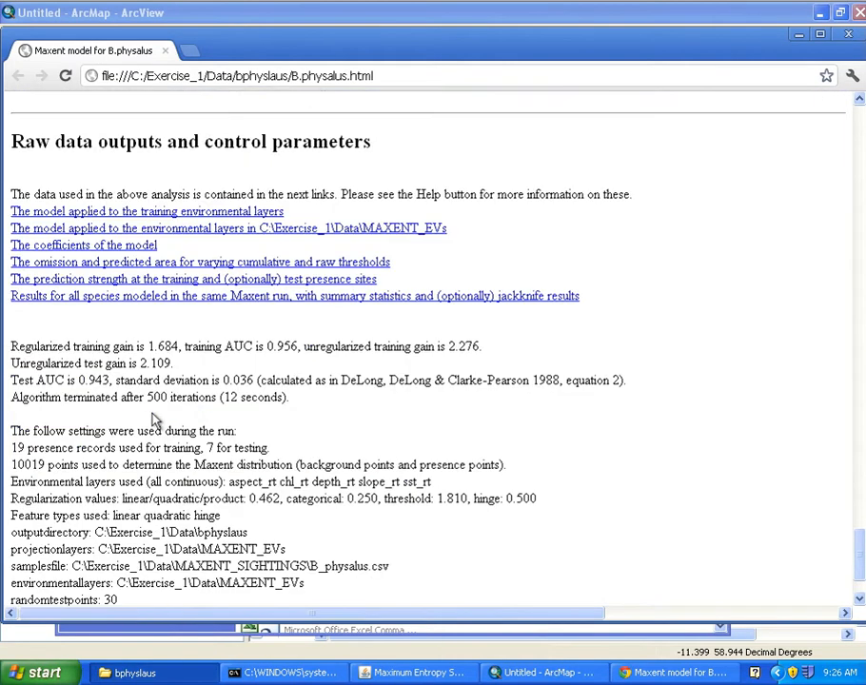
scroll(152, 420, "down", 1)
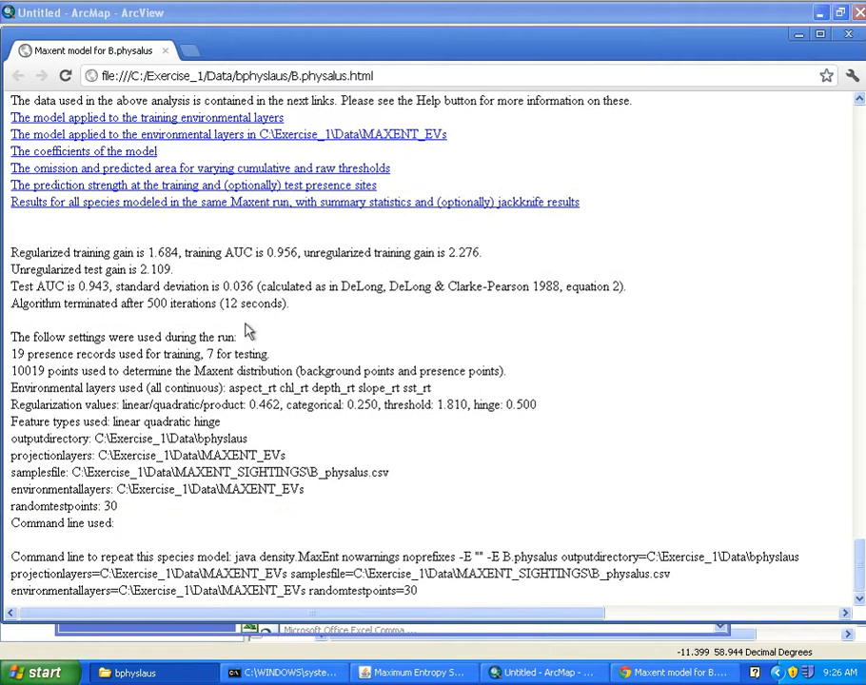
left_click_drag(19, 252, 505, 526)
left_click(502, 540)
double_click(16, 354)
left_click_drag(208, 354, 253, 354)
left_click_drag(10, 286, 95, 286)
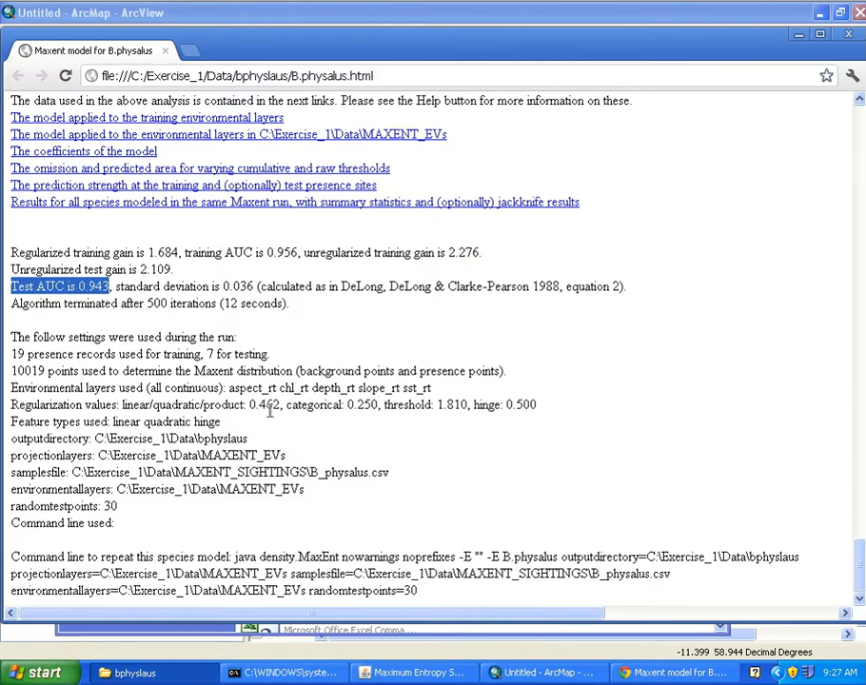
scroll(321, 435, "up", 20)
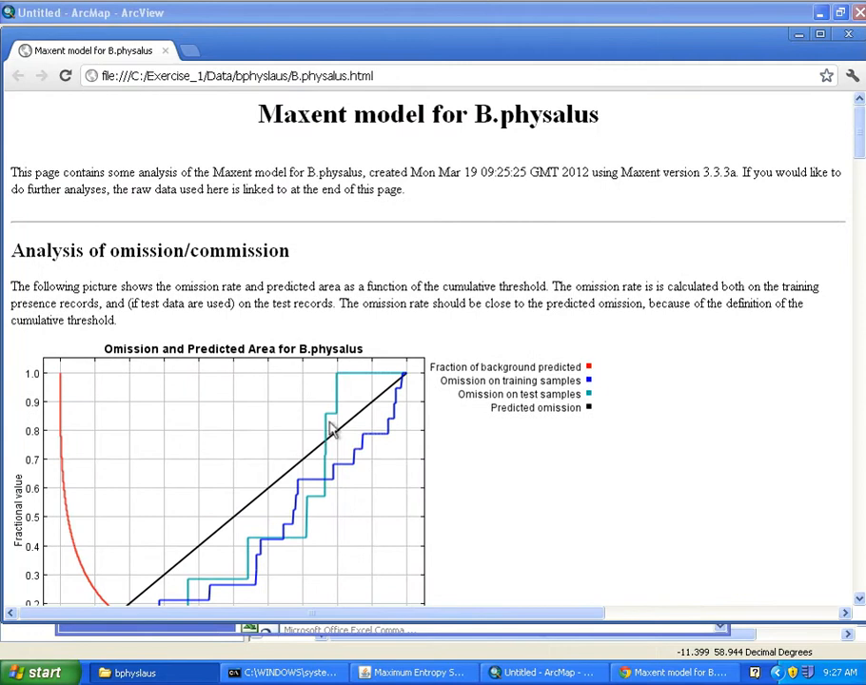
- Minimise the report and the bphyslaus folder, switch to ArcMap, and dock ArcToolbox beside the table of contents
left_click(790, 38)
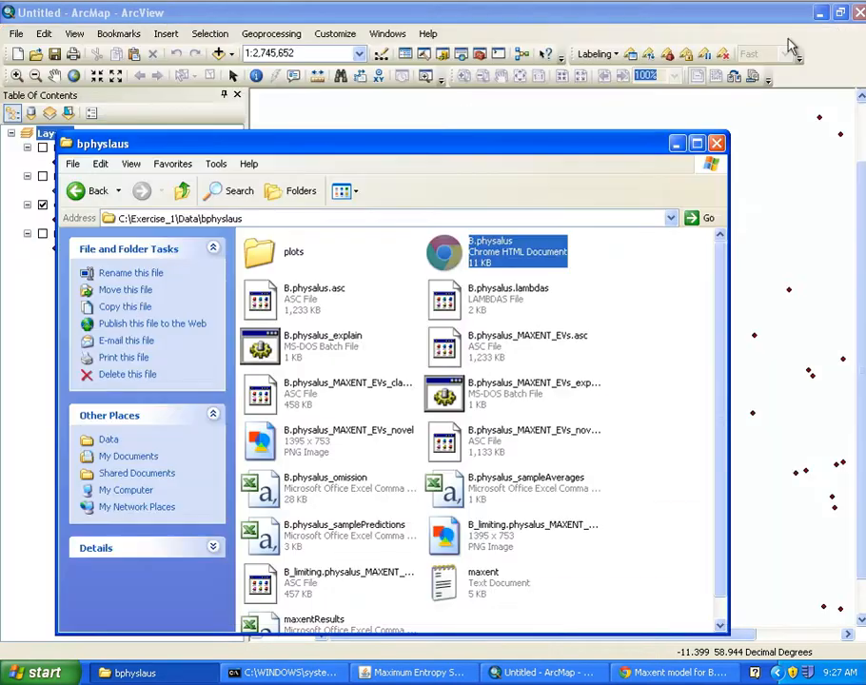
left_click(295, 307)
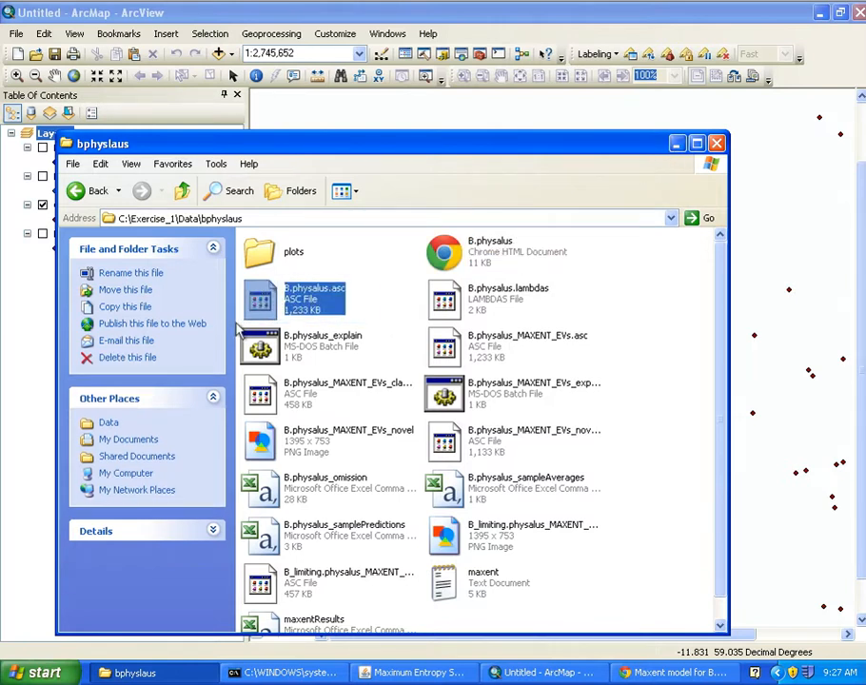
left_click_drag(463, 143, 509, 123)
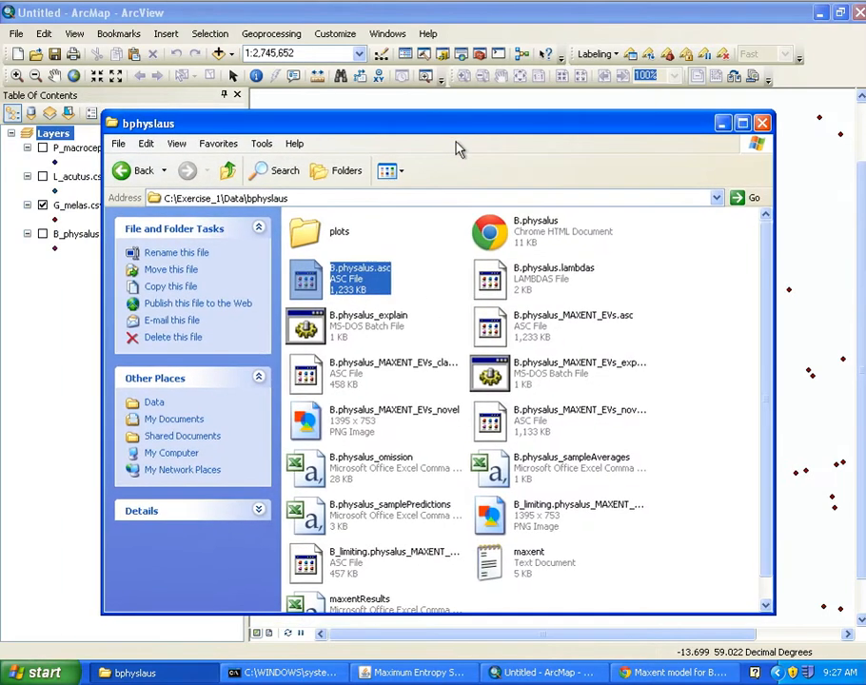
left_click(720, 125)
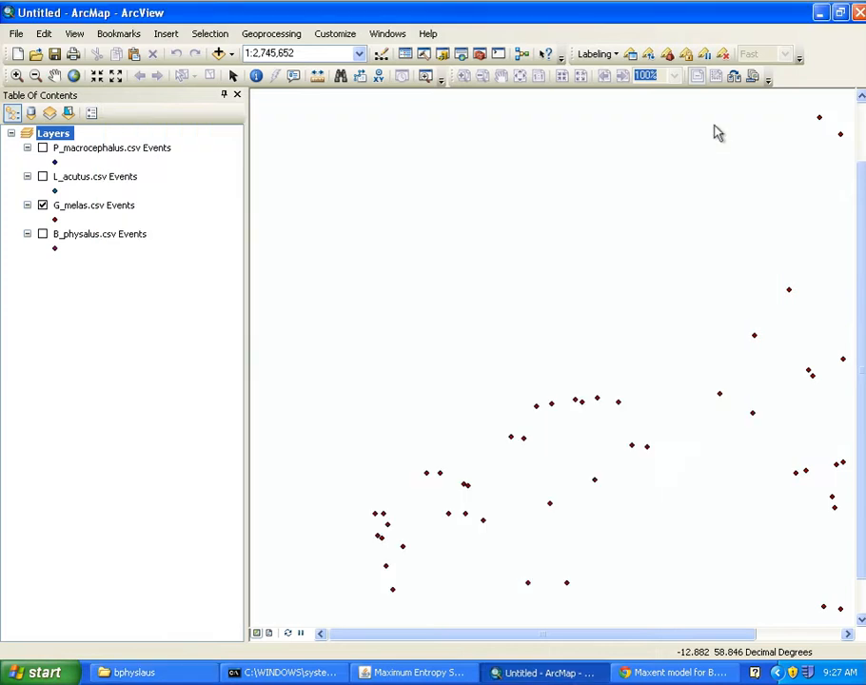
left_click(457, 55)
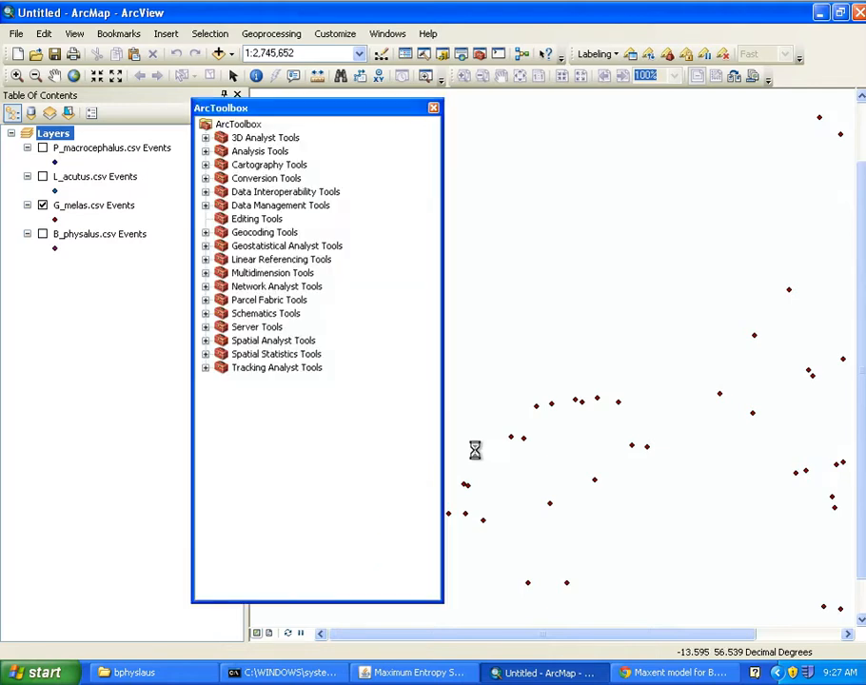
left_click_drag(295, 118, 522, 373)
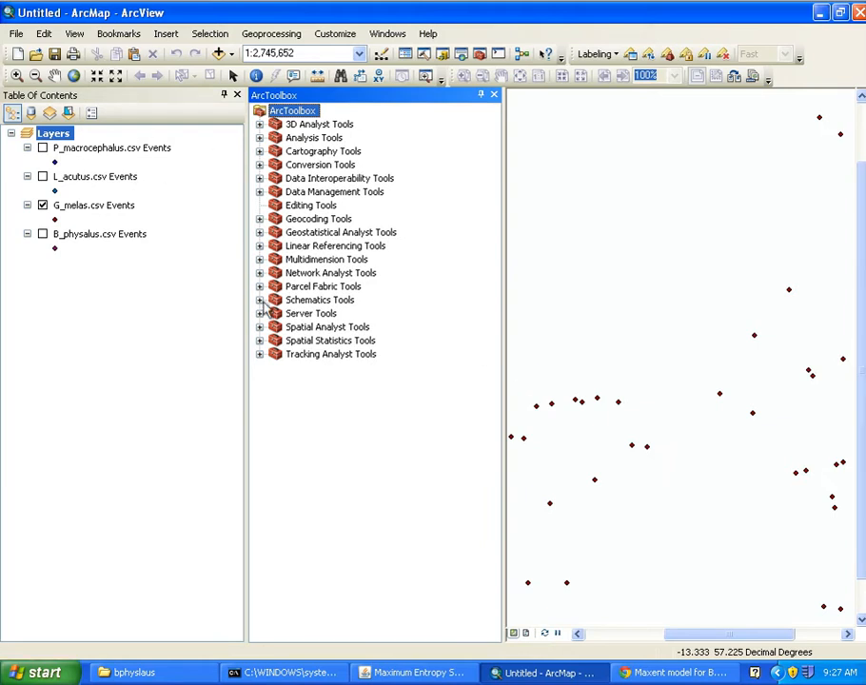
- Add B.physalus.asc from the bphyslaus folder as the uppermost layer in ArcMap, accepting the unknown spatial reference
left_click(191, 676)
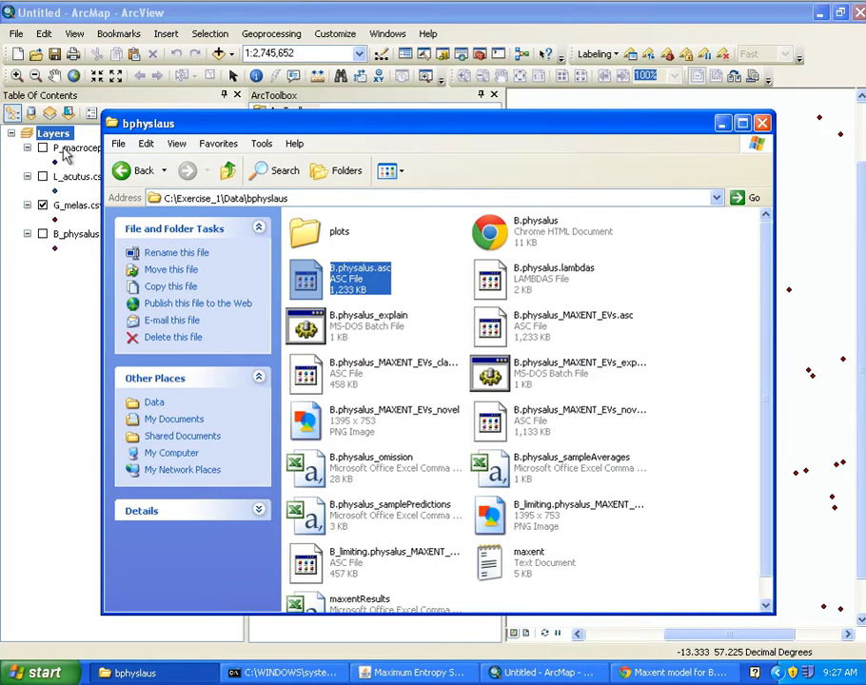
left_click_drag(64, 155, 71, 152)
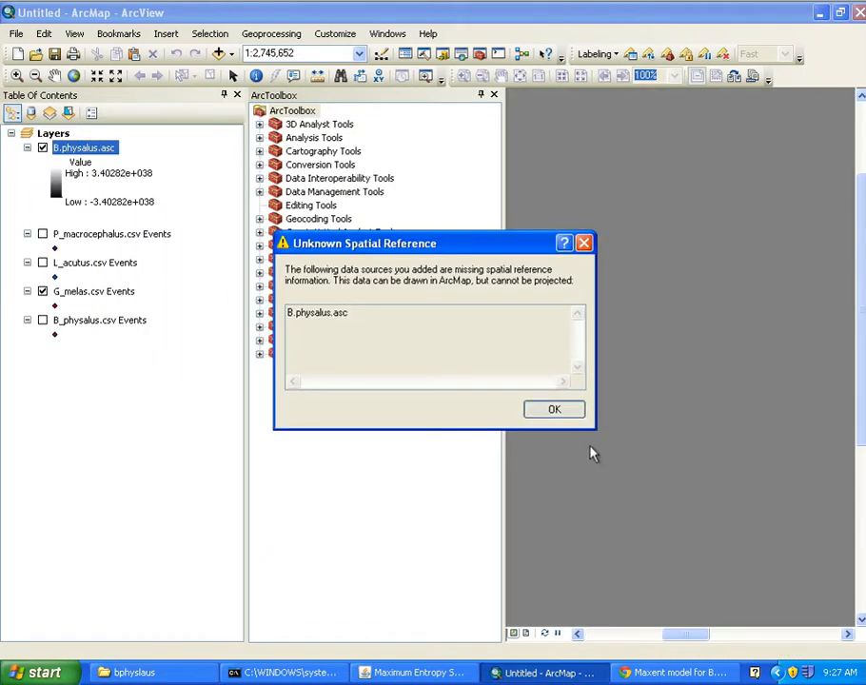
left_click(571, 409)
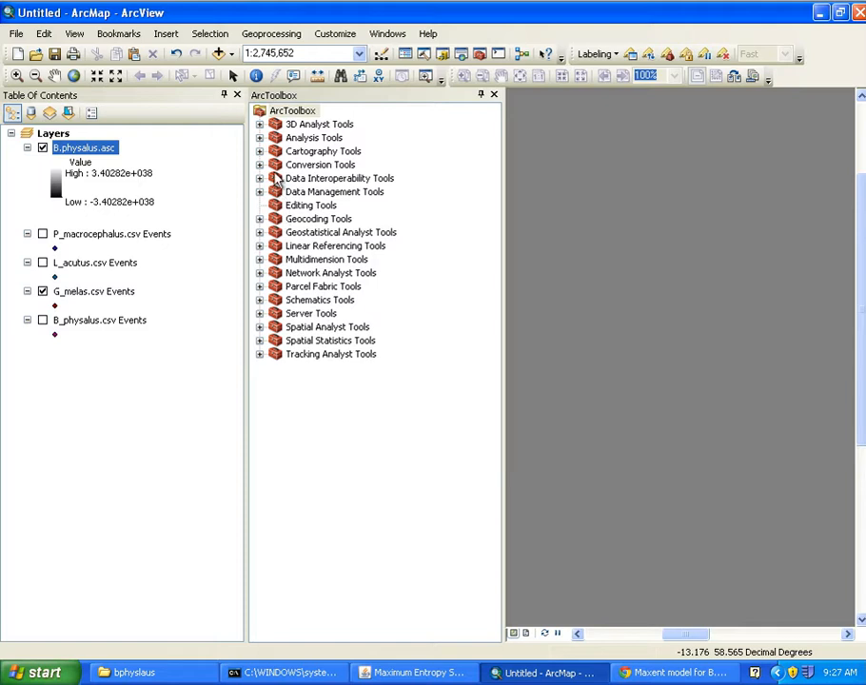
- Start the ASCII to Raster conversion tool and set C:\Exercise_1\Data\bphyslaus\B.physalus.asc as the input ASCII raster file
left_click(260, 166)
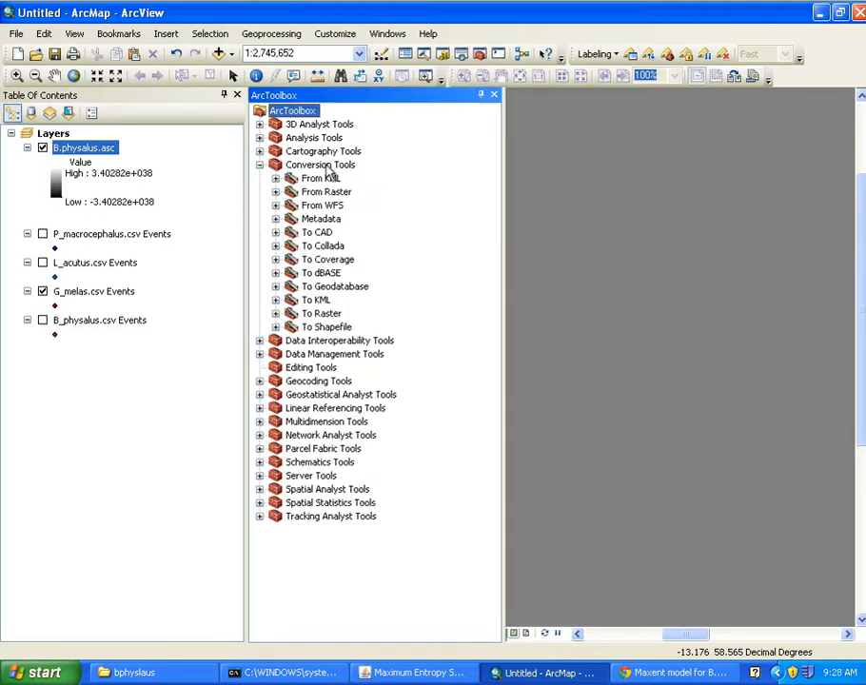
left_click(275, 315)
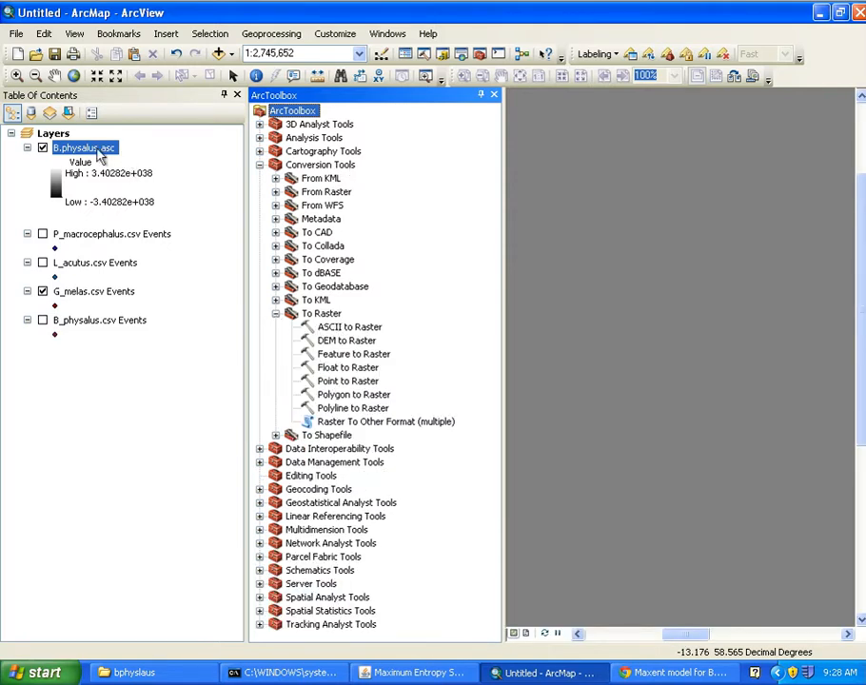
left_click(325, 328)
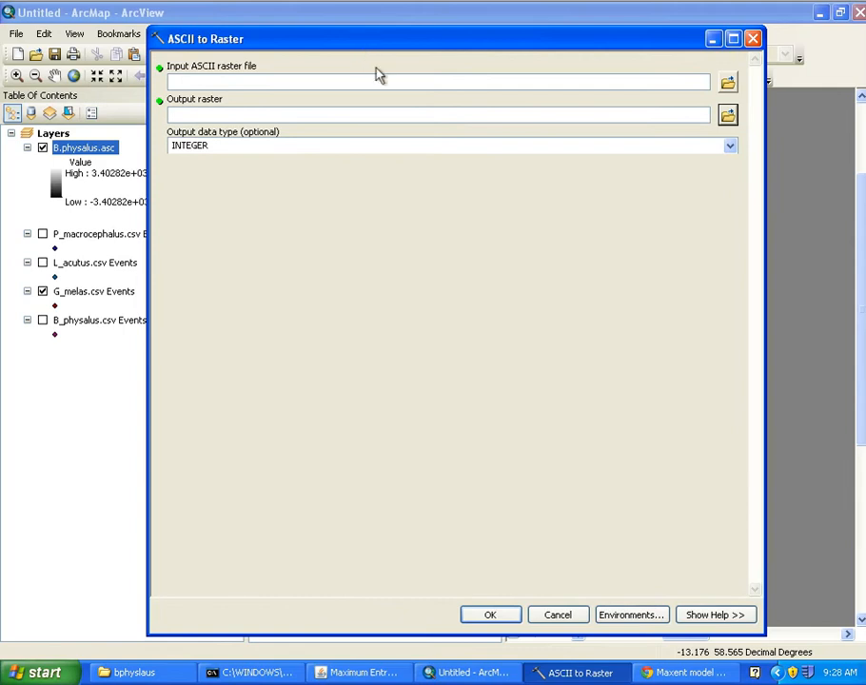
left_click(729, 83)
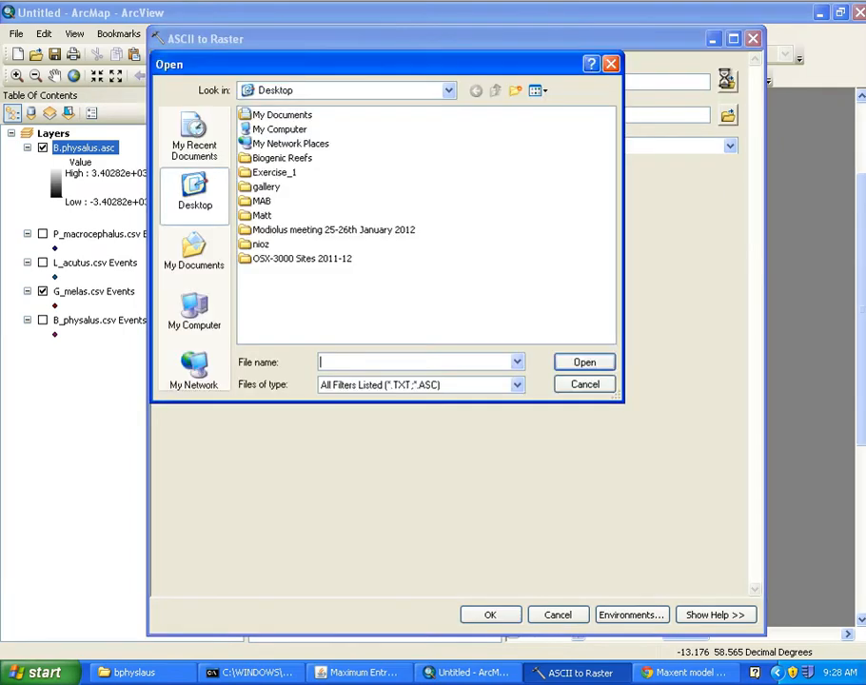
double_click(278, 130)
double_click(284, 130)
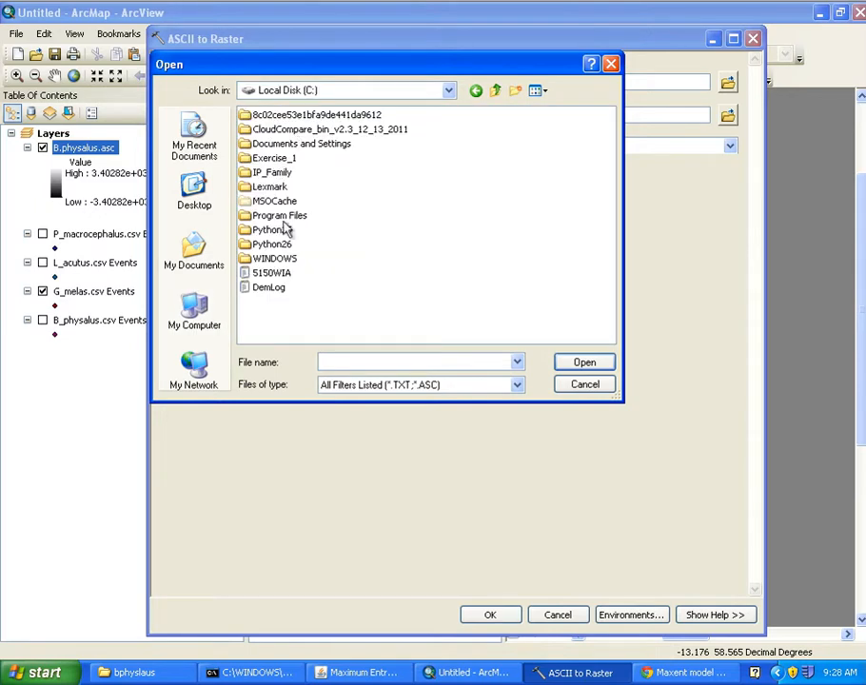
double_click(274, 159)
double_click(263, 115)
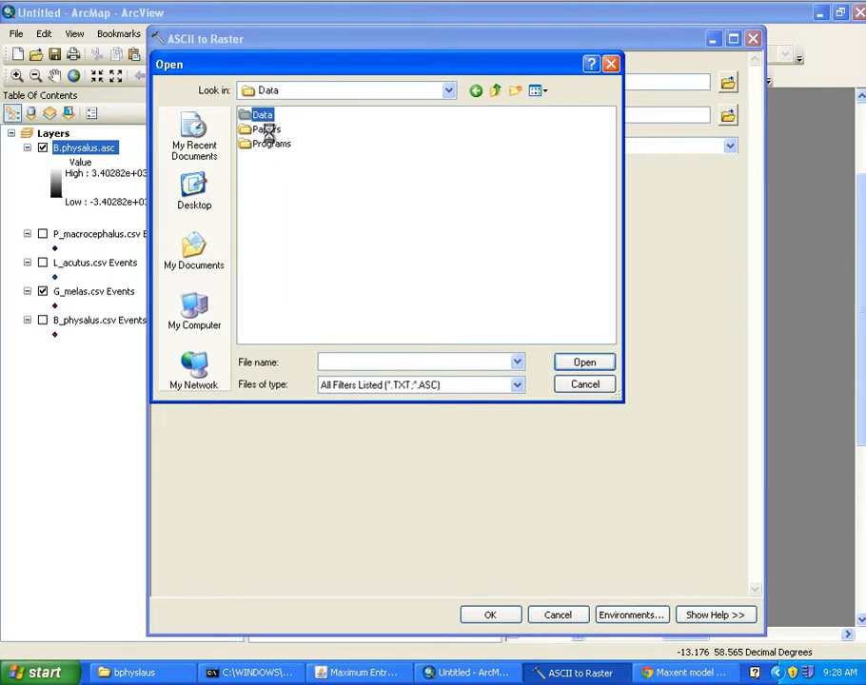
double_click(266, 117)
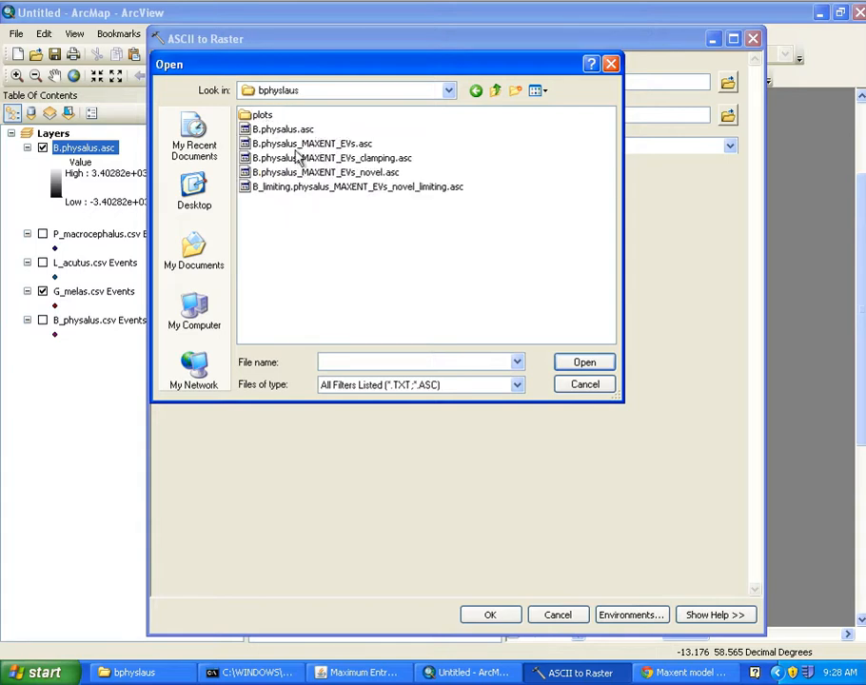
left_click(277, 128)
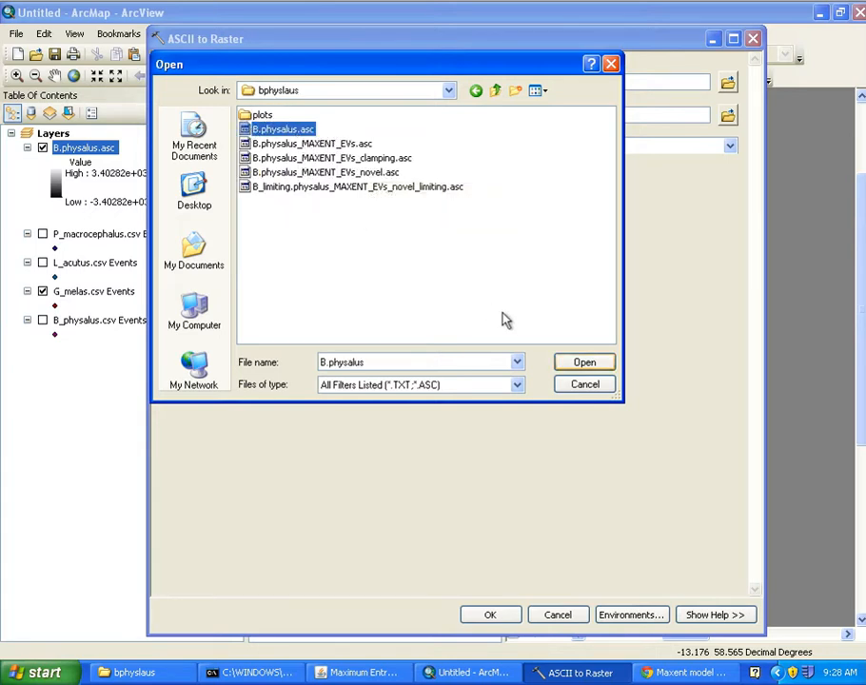
left_click(562, 362)
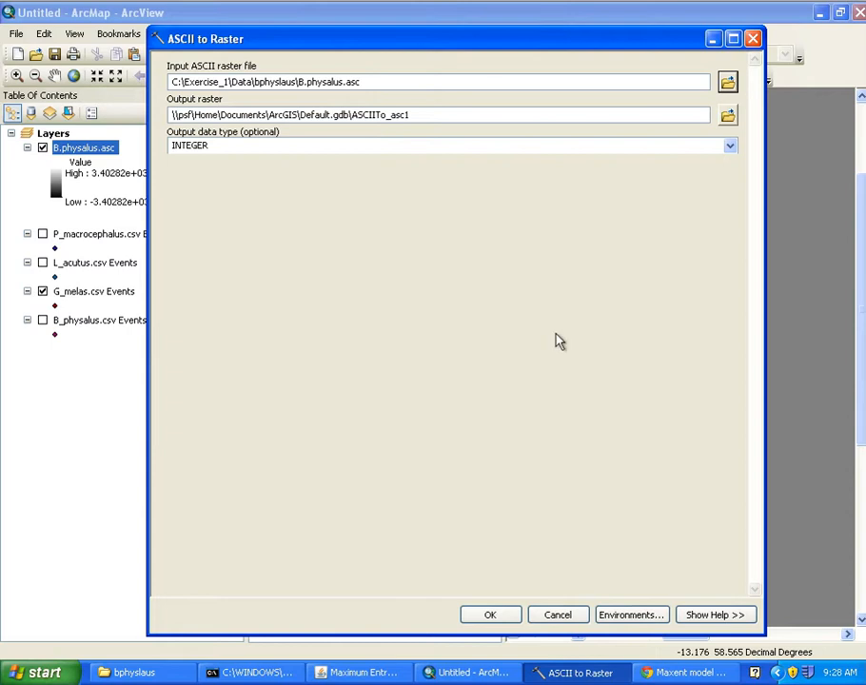
- Set the output raster to bphy in the C:\Exercise_1\Data\bphyslaus folder
left_click(726, 116)
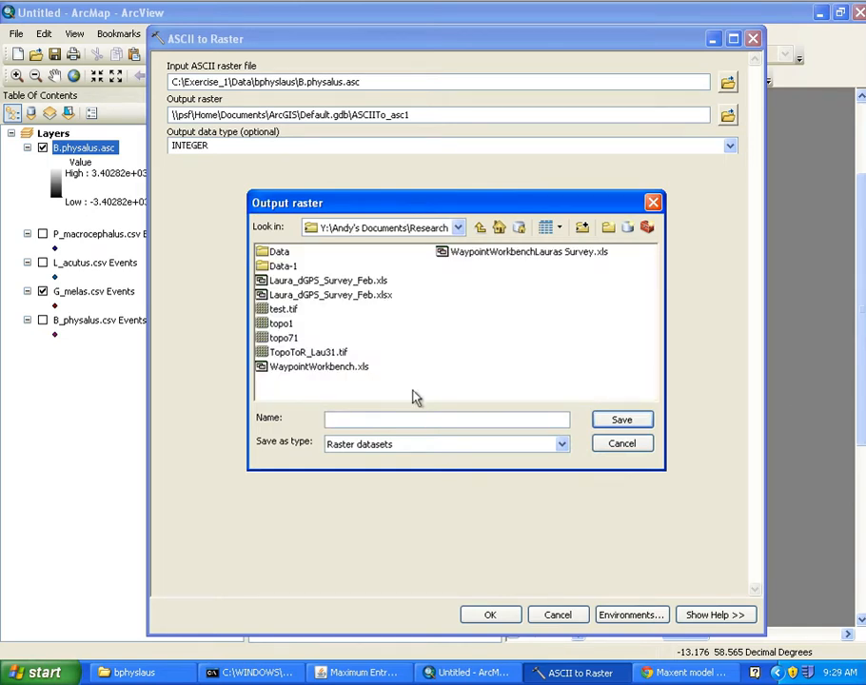
left_click(419, 230)
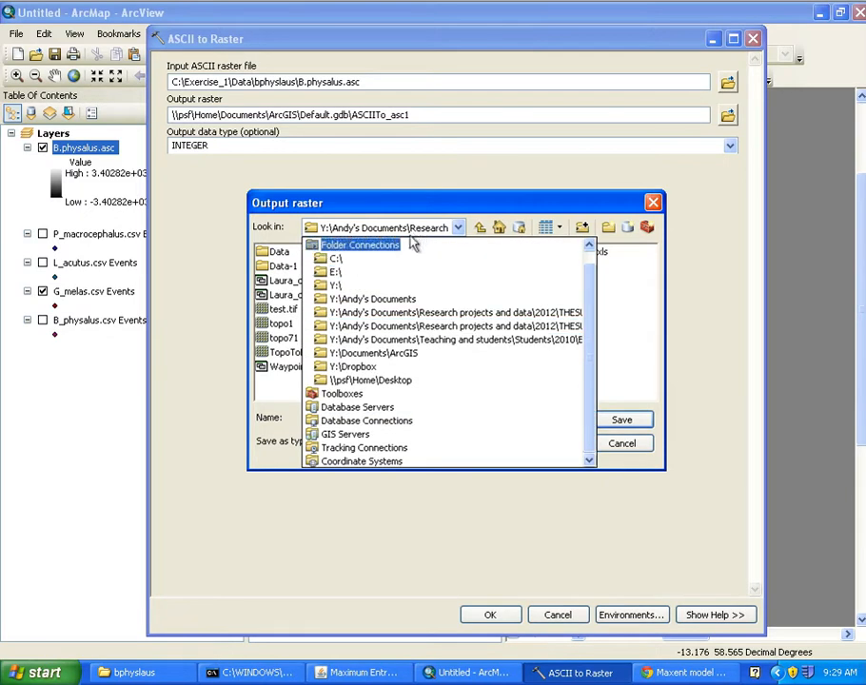
left_click(336, 258)
double_click(301, 296)
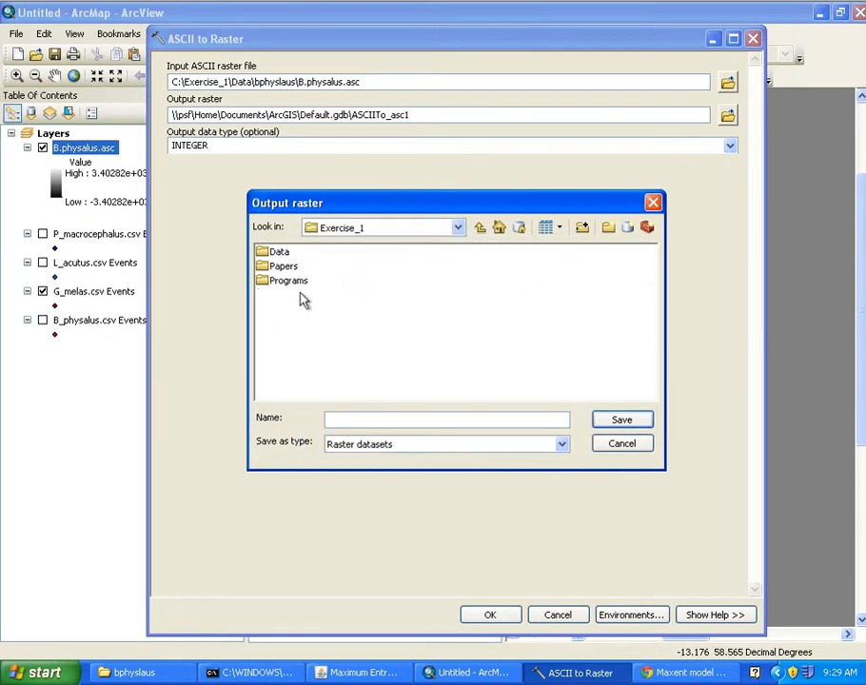
double_click(280, 253)
double_click(284, 254)
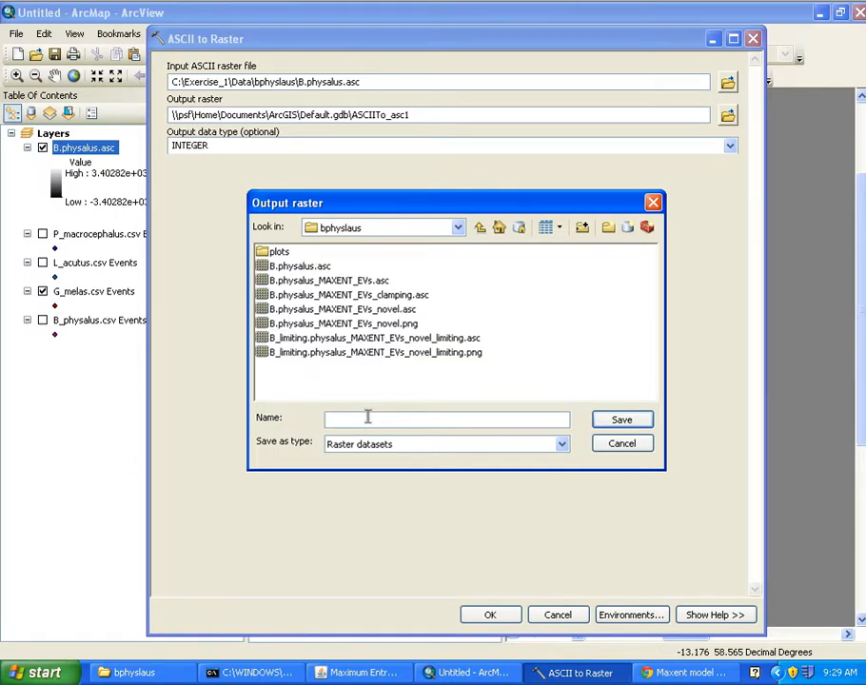
key("b")
key("Up")
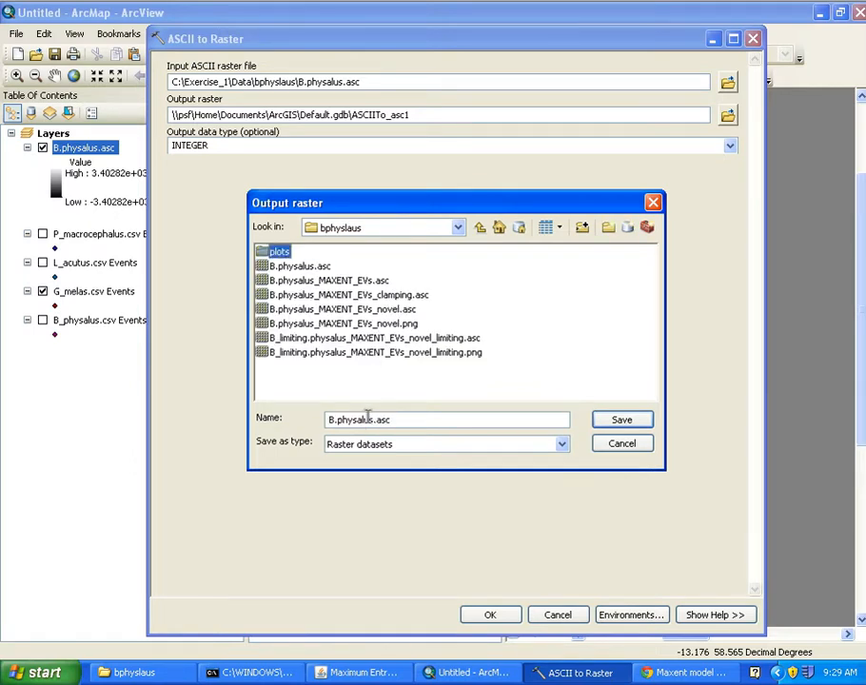
double_click(367, 419)
type("bphy")
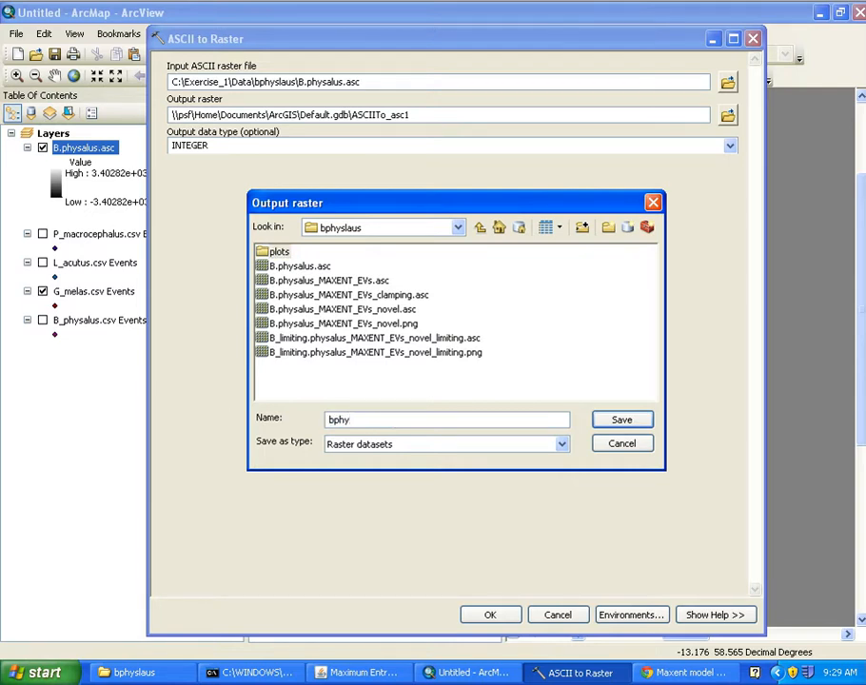
left_click(602, 424)
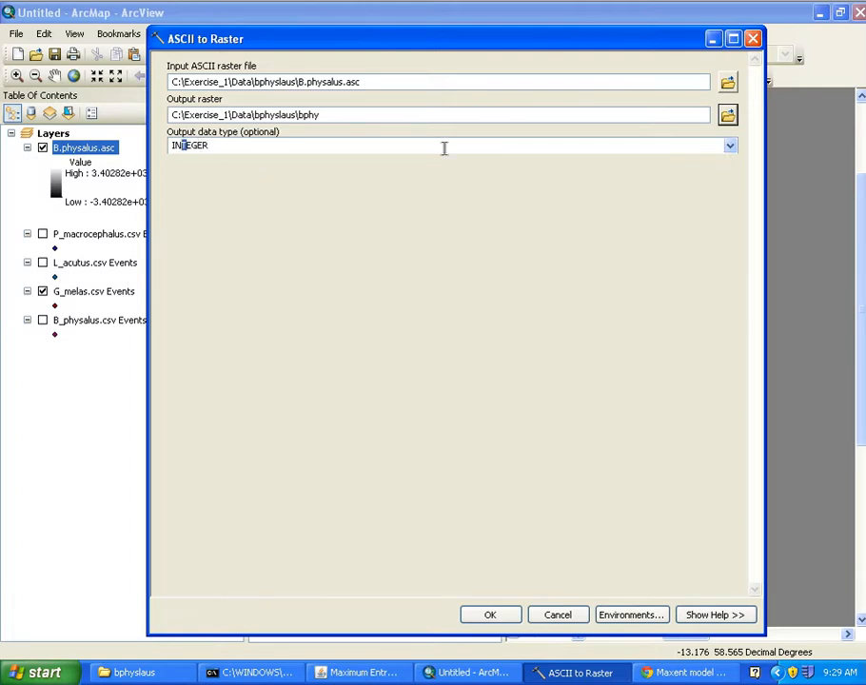
- Run the ASCII to Raster conversion with FLOAT as the output data type and hide the B.physalus.asc layer
left_click(730, 146)
left_click(172, 176)
left_click(466, 614)
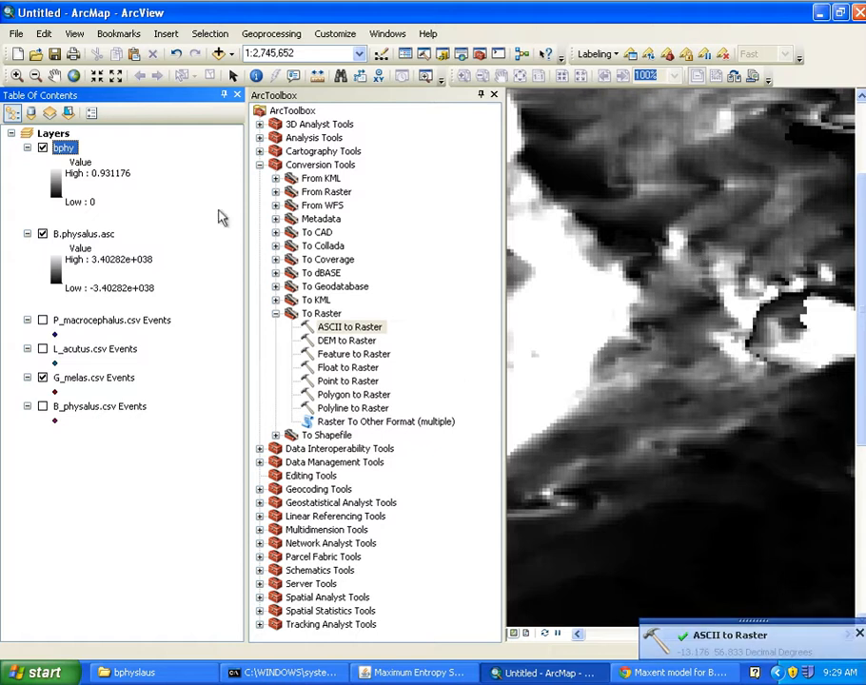
left_click(42, 233)
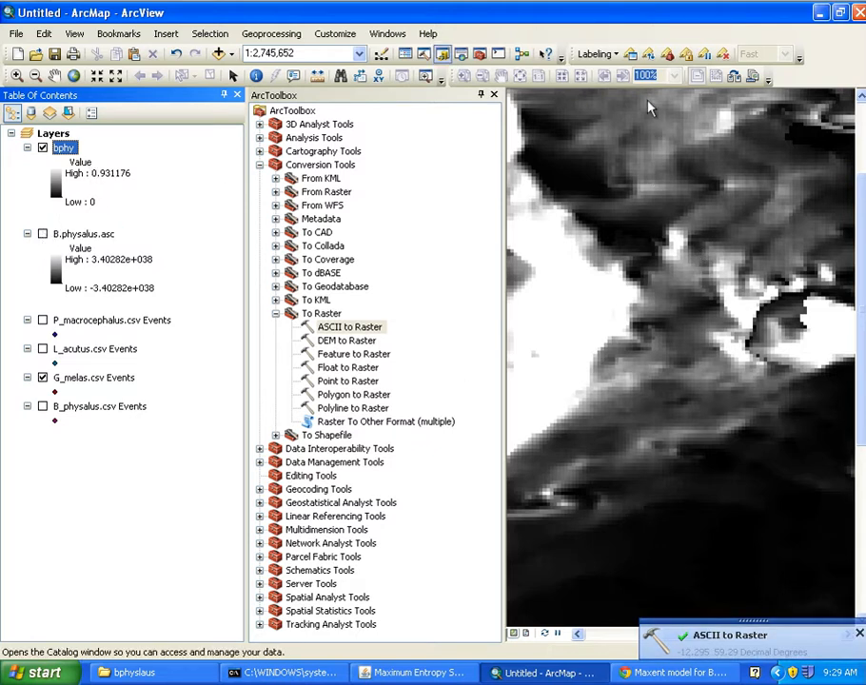
left_click(74, 75)
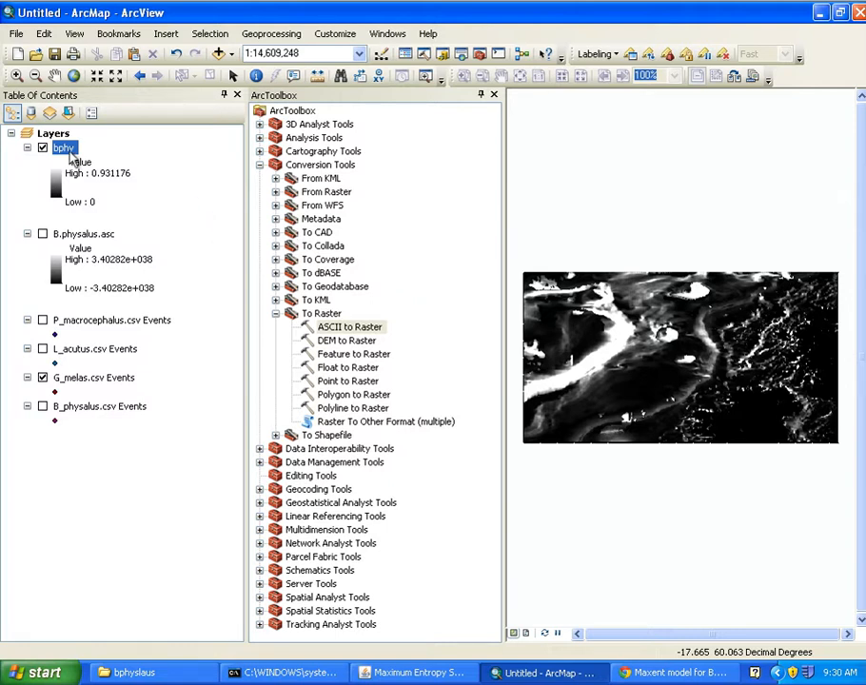
- Switch the bphy layer's symbology to Classified and compute the histogram it requires
right_click(65, 151)
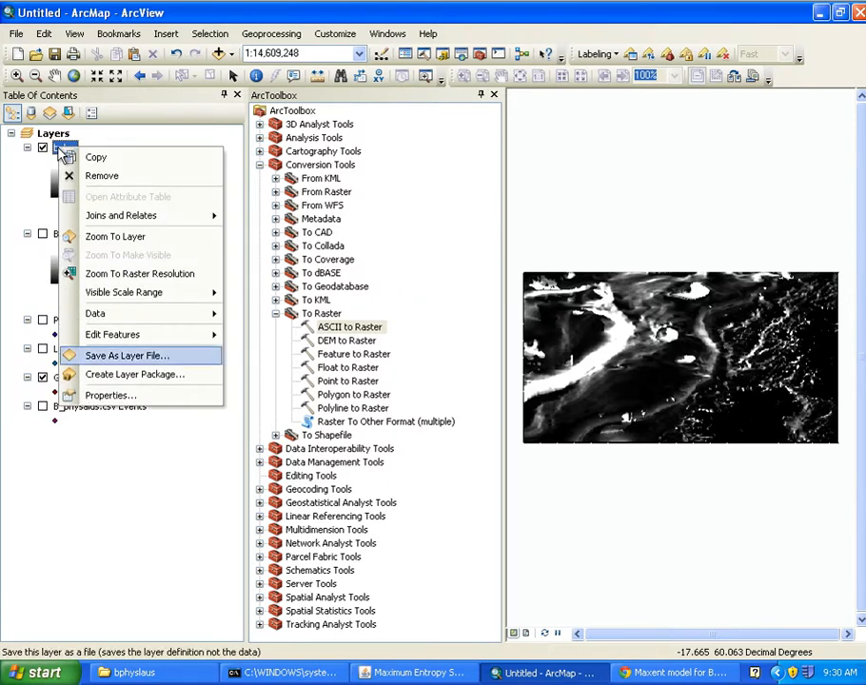
left_click(99, 355)
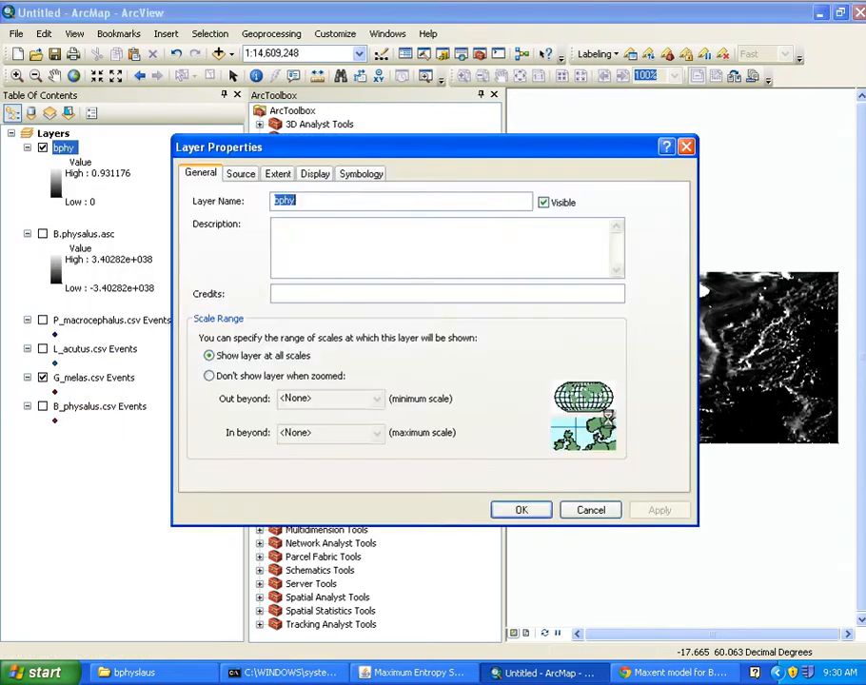
left_click(364, 174)
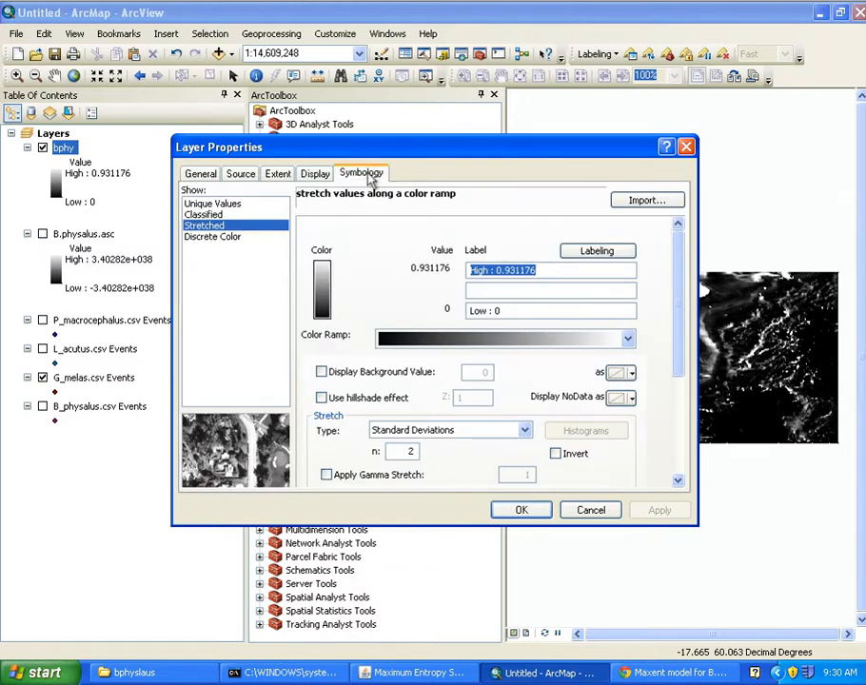
left_click(224, 215)
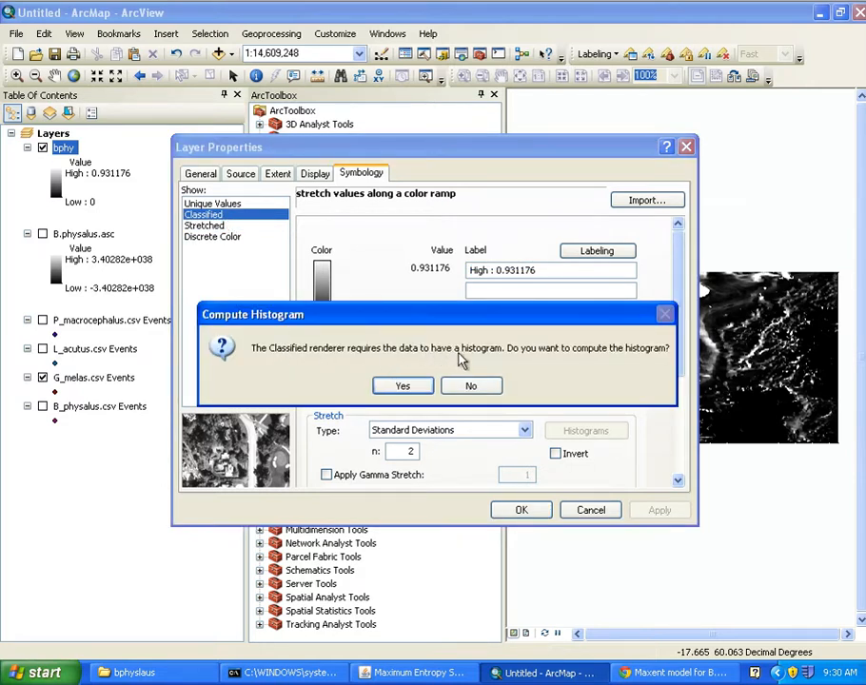
left_click(407, 384)
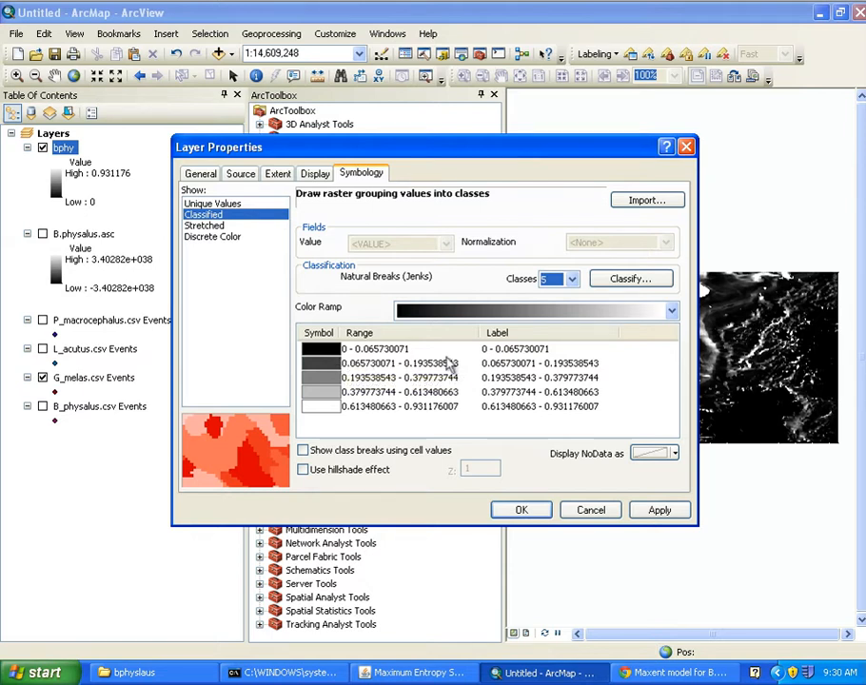
- Classify the bphy values by Defined Interval with an interval size of 0.2
left_click(630, 282)
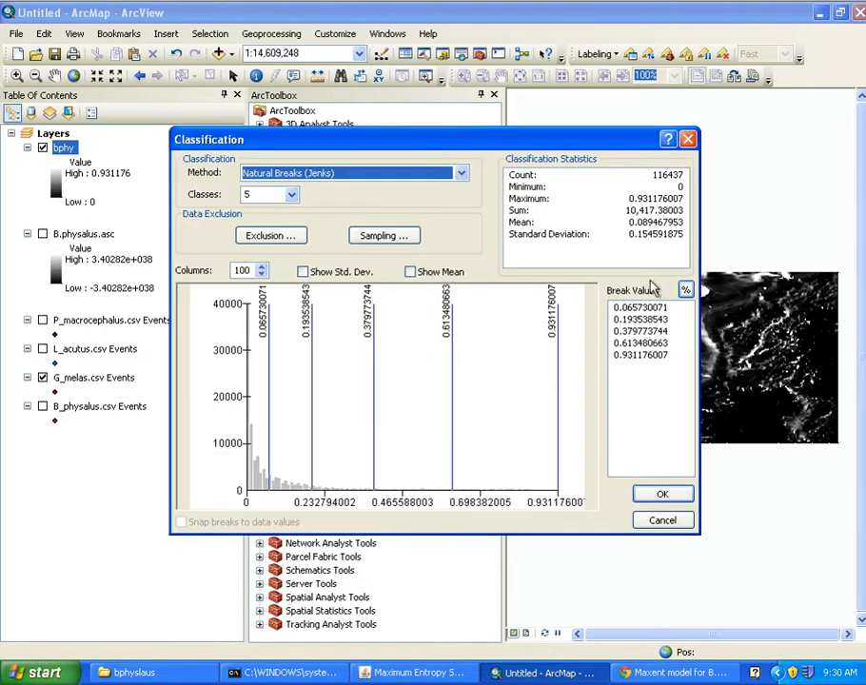
left_click(461, 174)
left_click(300, 209)
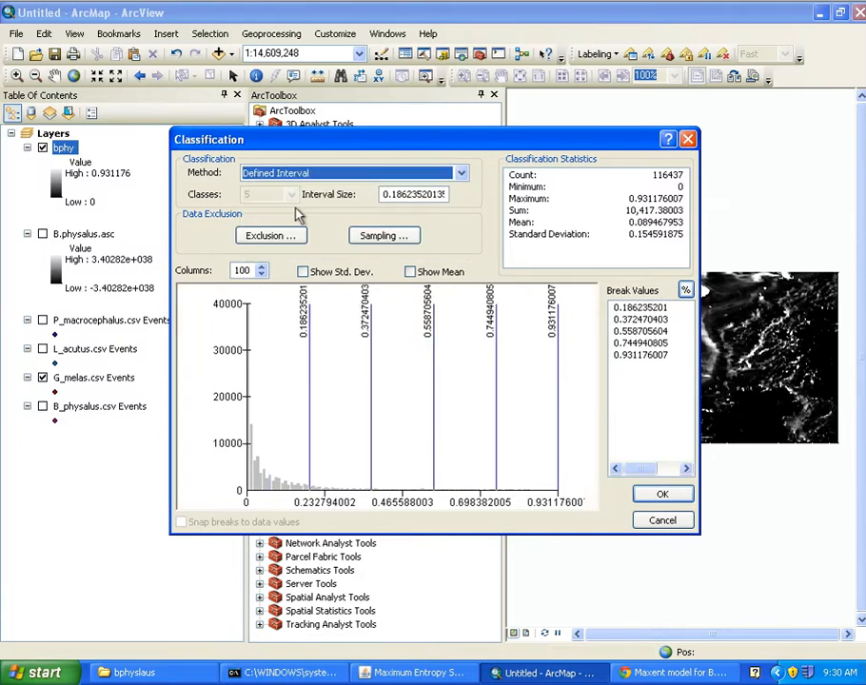
double_click(397, 193)
type("0.2")
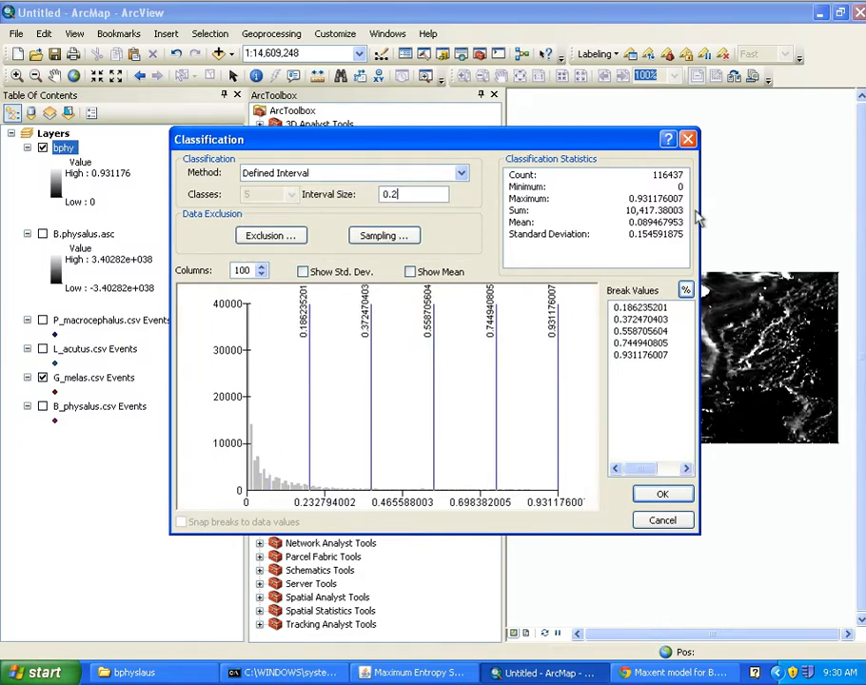
left_click(663, 494)
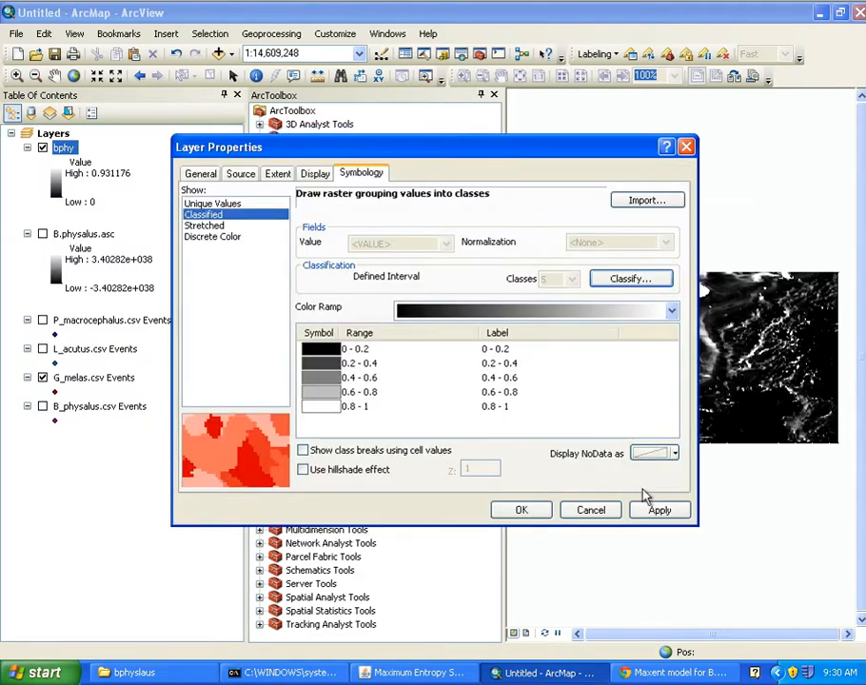
- Apply the red-yellow-cyan-blue colour ramp to the bphy classes and flip it so low values are blue and high values red
left_click(433, 313)
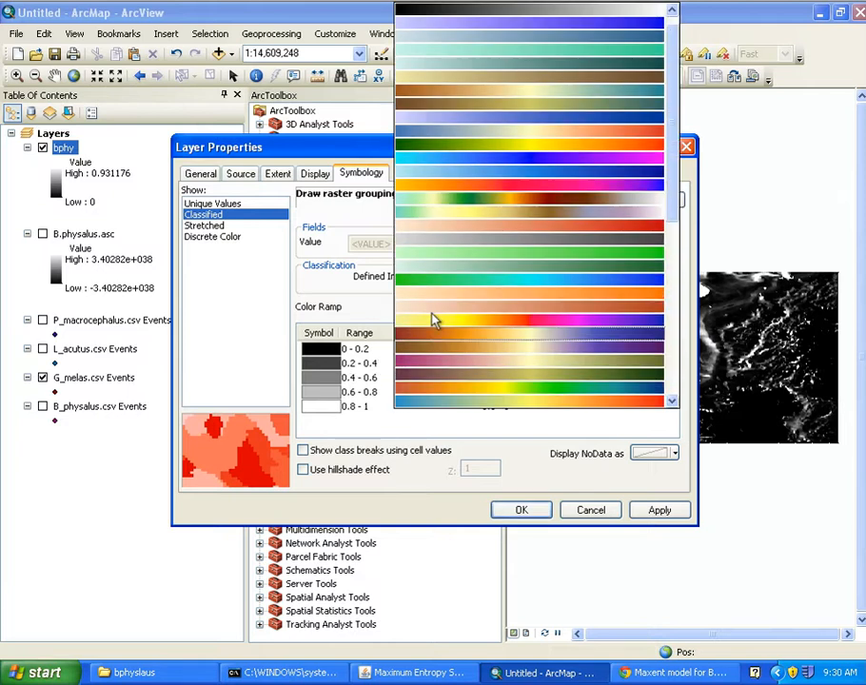
scroll(550, 297, "down", 5)
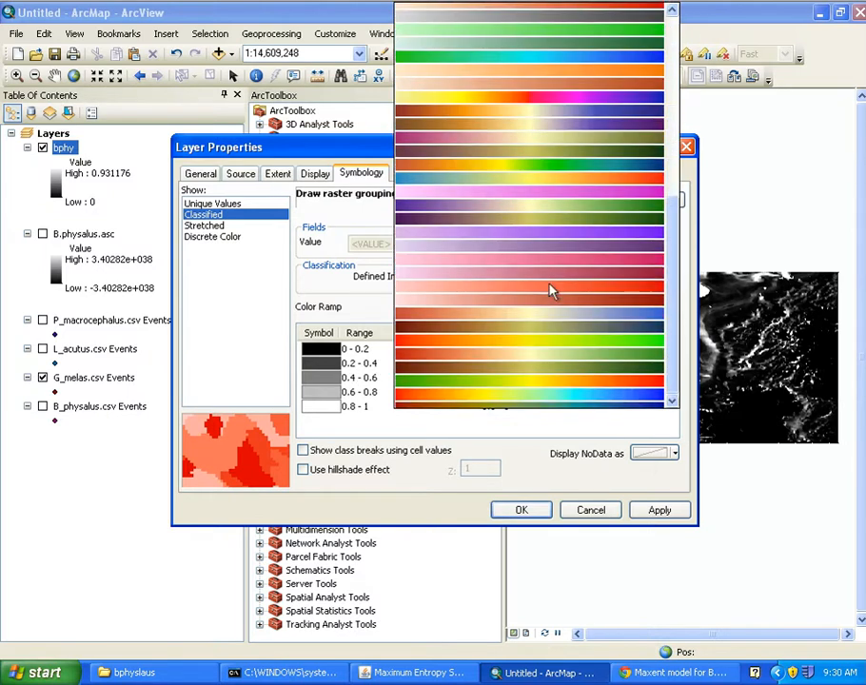
scroll(550, 291, "down", 3)
left_click(552, 289)
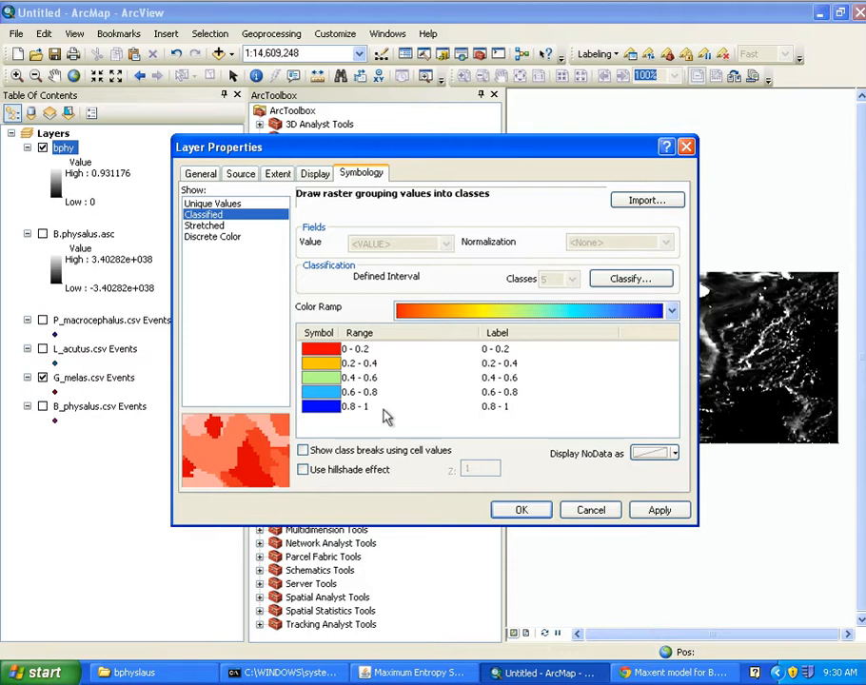
right_click(322, 379)
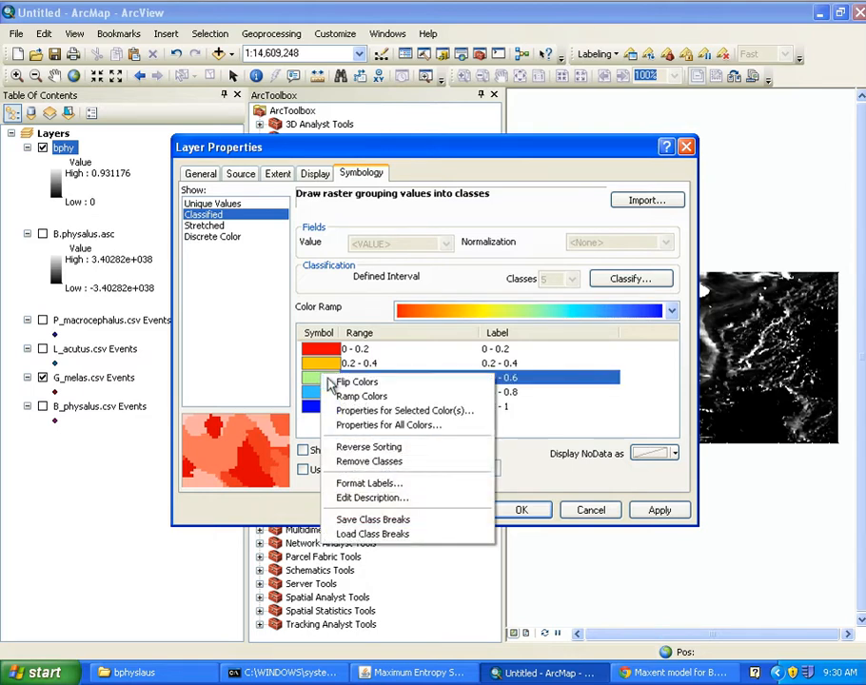
left_click(337, 382)
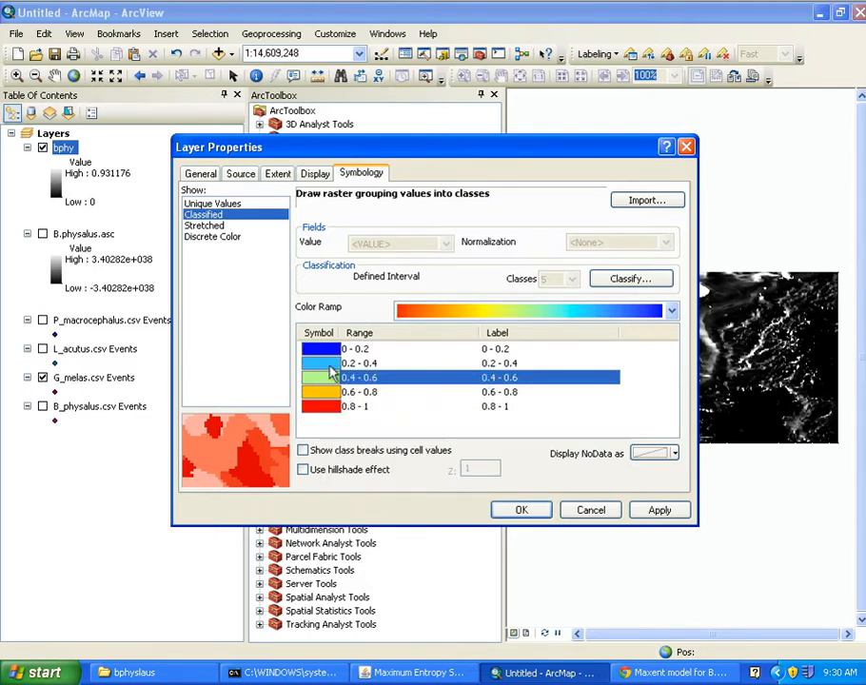
left_click(509, 511)
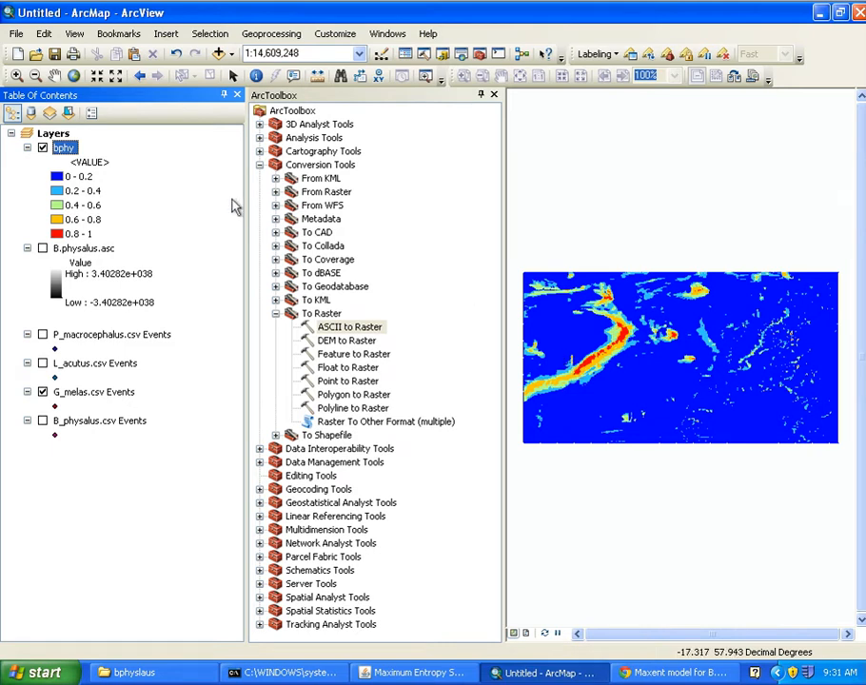
- Move the B_physalus.csv Events layer above bphy and make it visible
left_click_drag(71, 421, 90, 120)
left_click(42, 147)
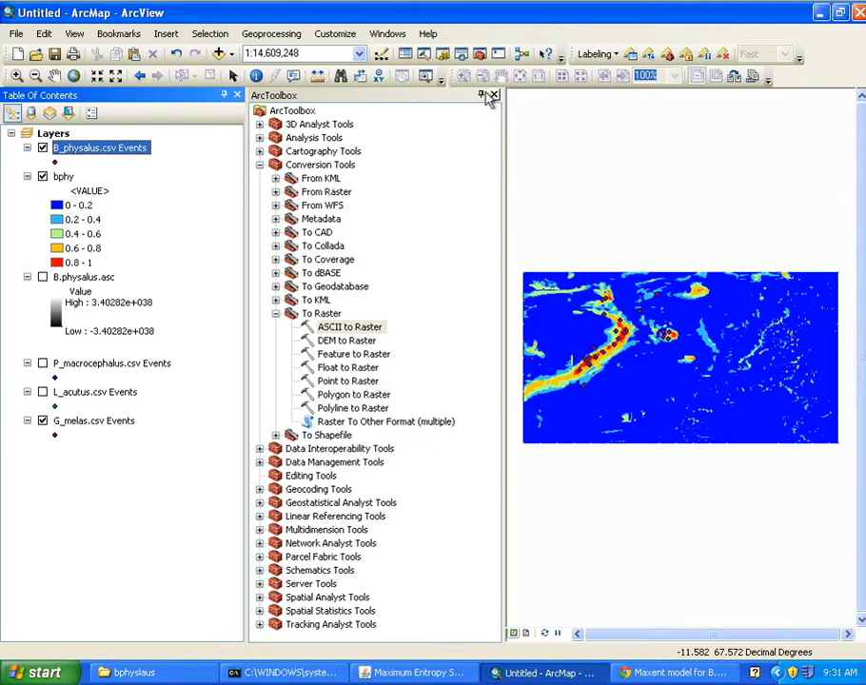
- Bring up the bphyslaus folder and, in the U M N Drive window, open Exercise_1_Beautiful_Maps inside GIS_Practical's Day_3 folder
left_click(167, 676)
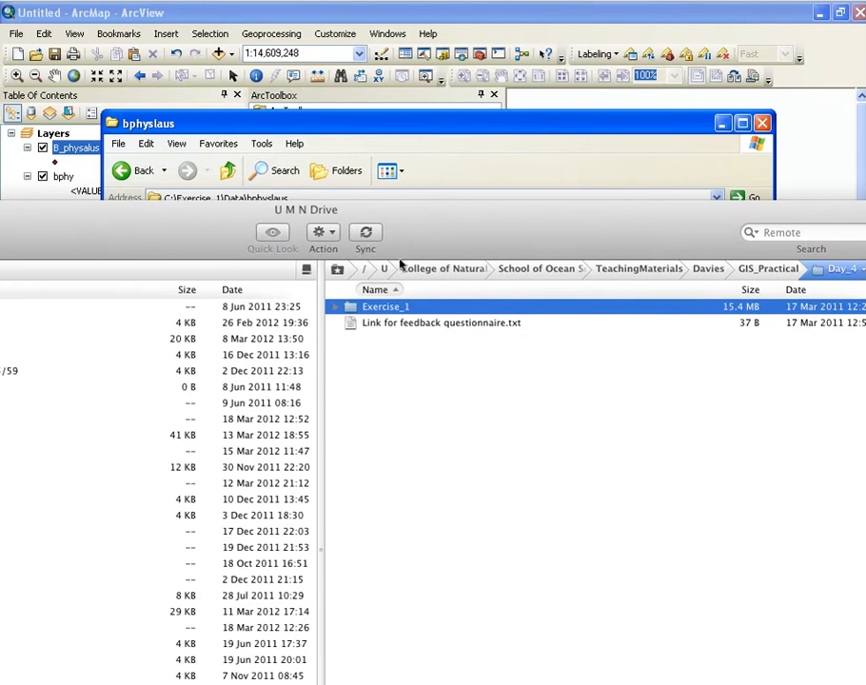
left_click(752, 269)
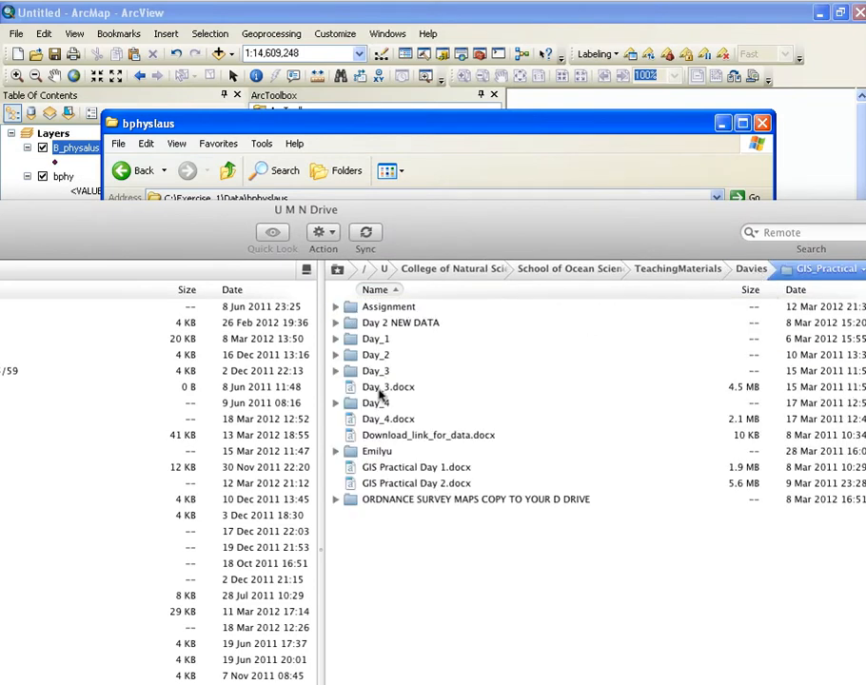
left_click(376, 356)
double_click(379, 371)
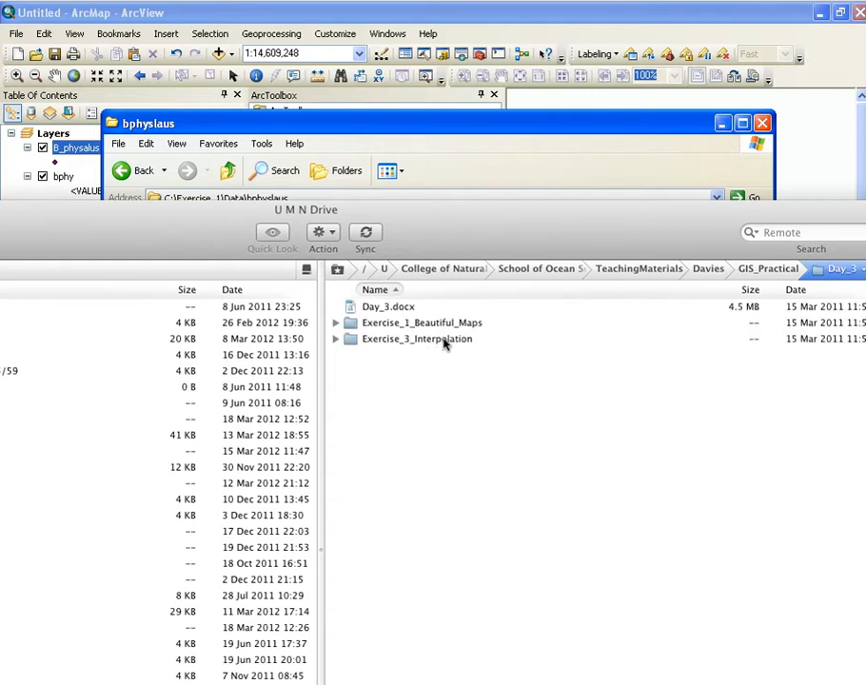
double_click(422, 329)
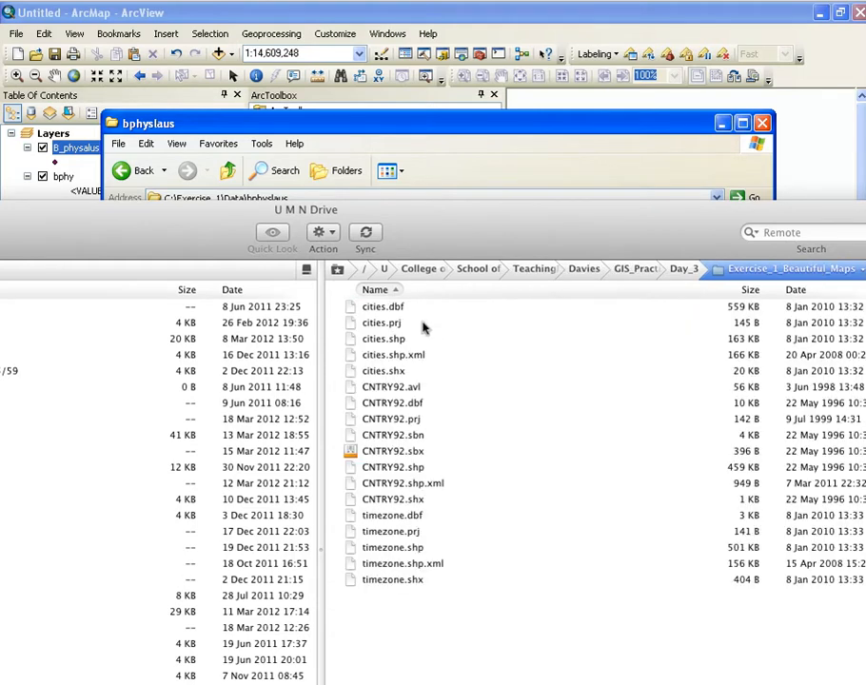
- Copy all the CNTRY92 files, from CNTRY92.avl to CNTRY92.shx, into C:\Exercise_1\Data
left_click(404, 386)
left_click(404, 499, "shift")
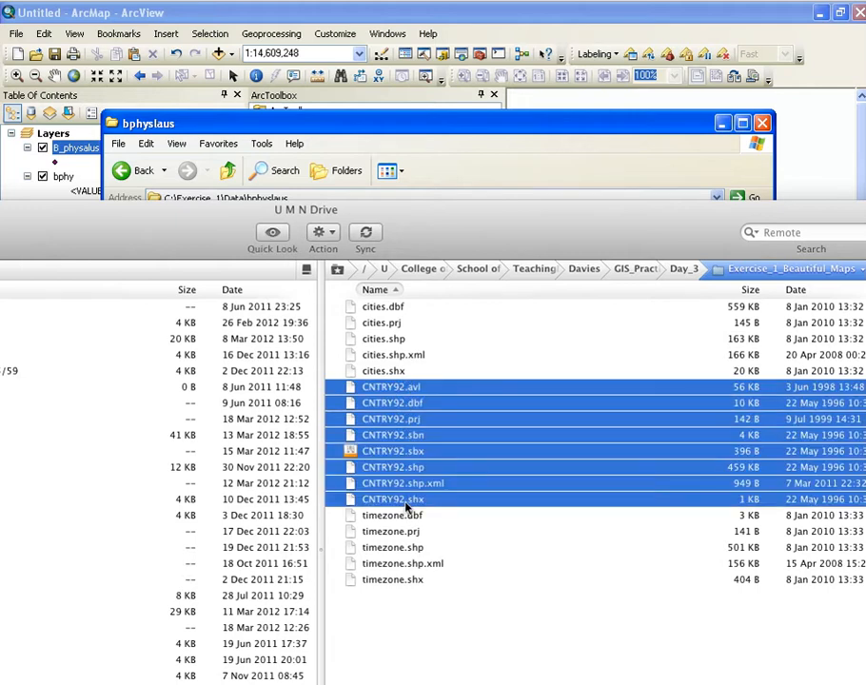
left_click_drag(421, 217, 270, 476)
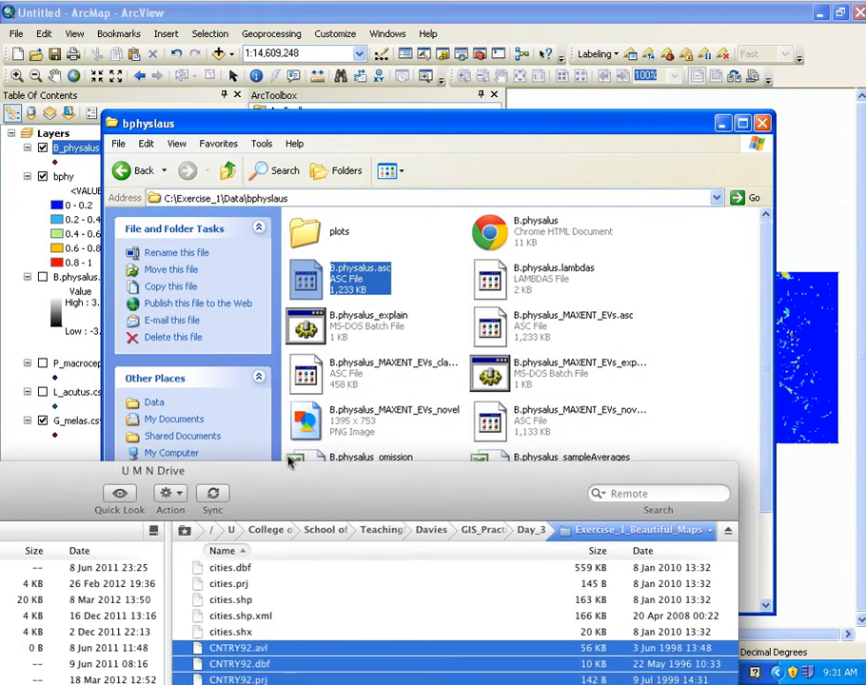
left_click(245, 189)
left_click(229, 171)
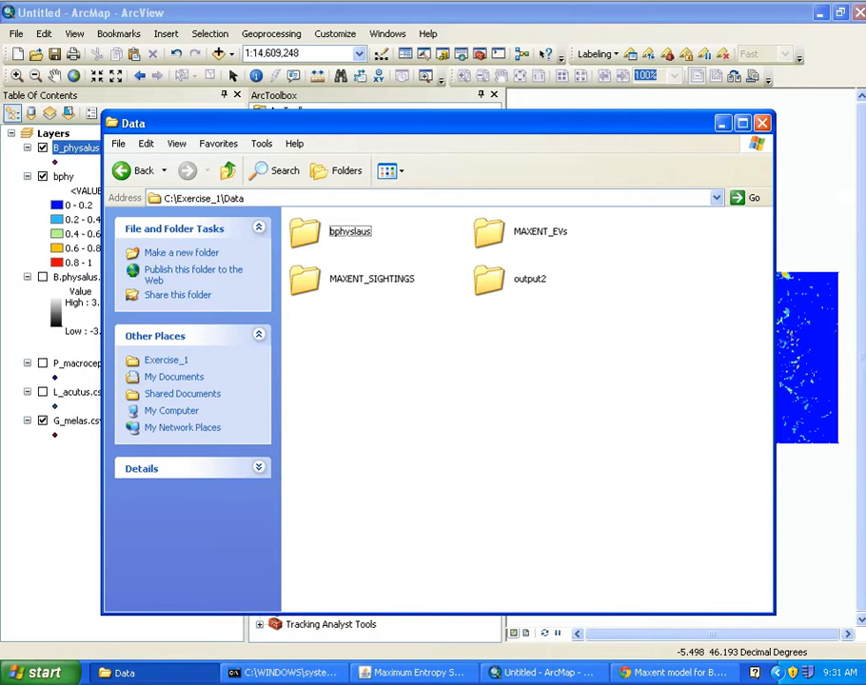
left_click(252, 677)
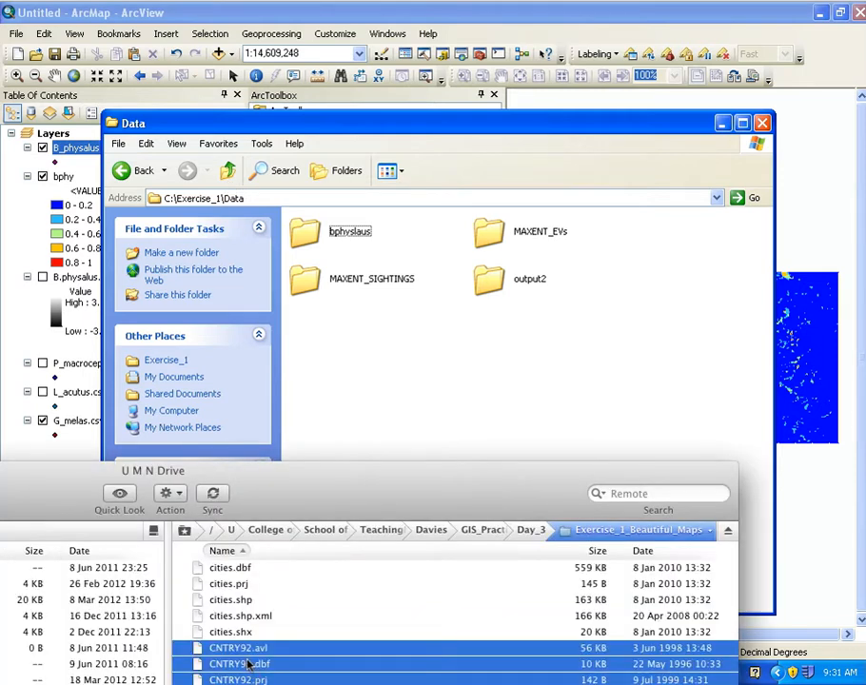
left_click_drag(250, 666, 321, 336)
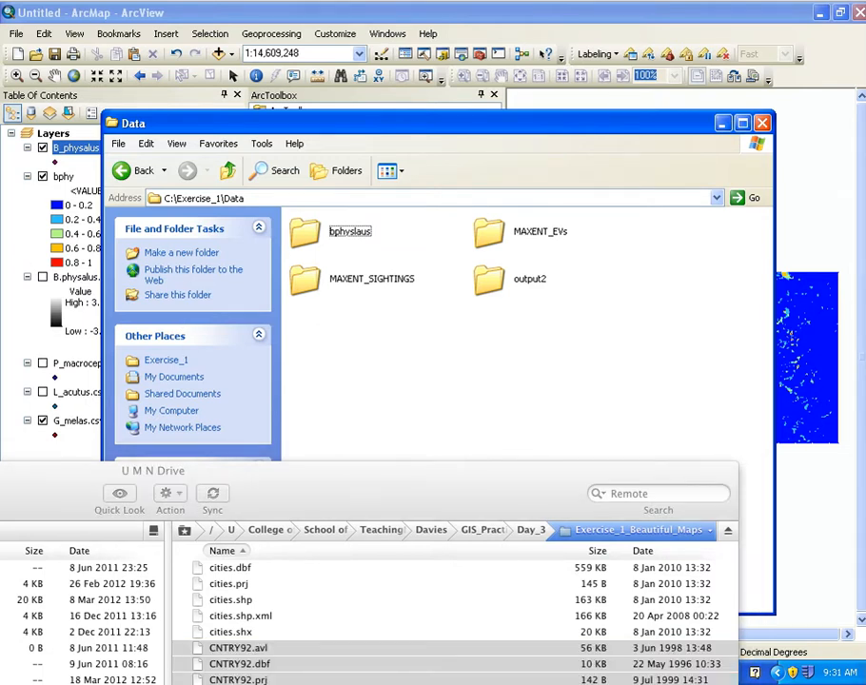
- Close the U M N Drive window and the Data folder window to return to the map
key("super+n")
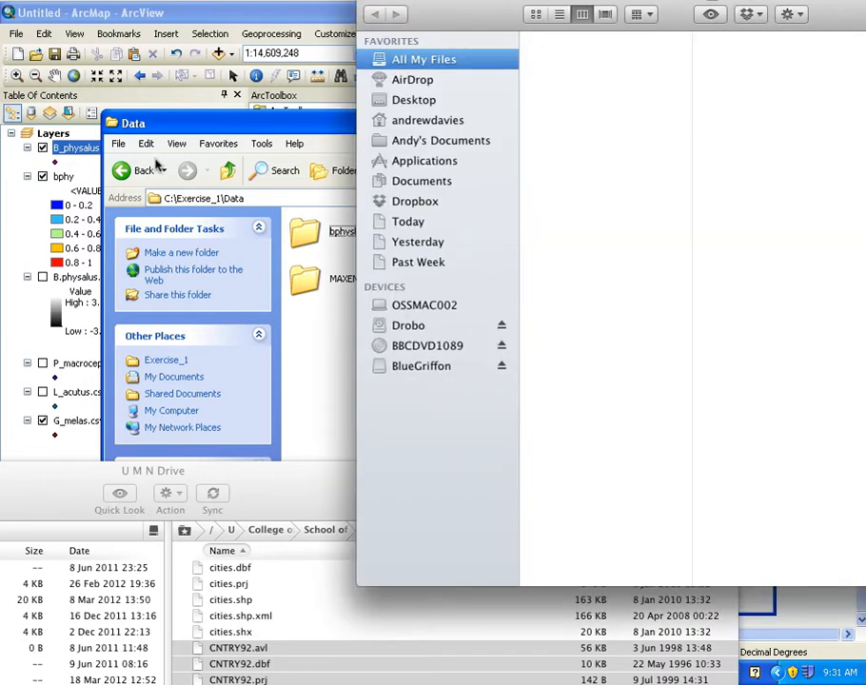
key("super+w")
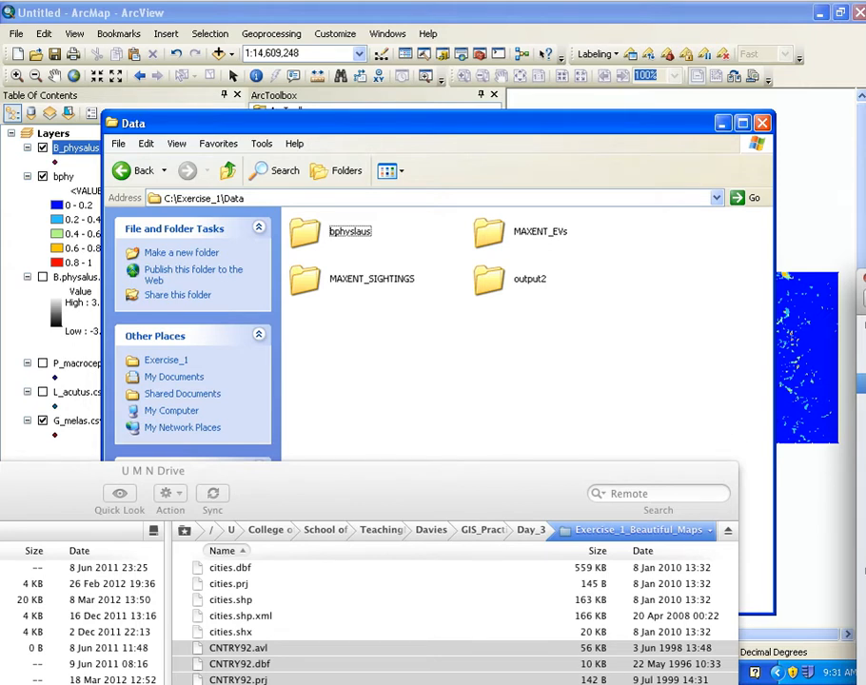
left_click_drag(314, 247, 438, 381)
left_click_drag(174, 480, 670, 332)
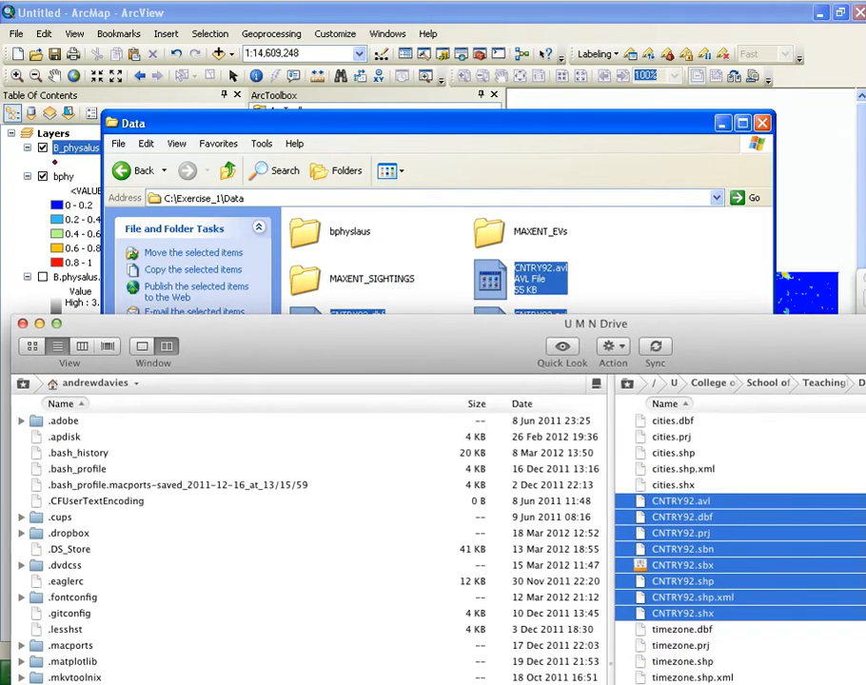
left_click(43, 326)
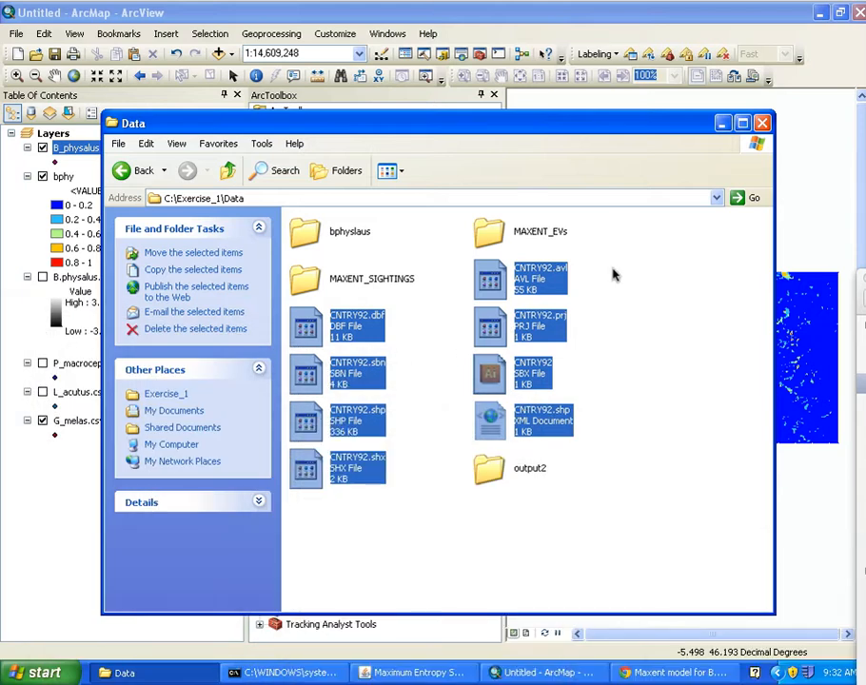
left_click(763, 123)
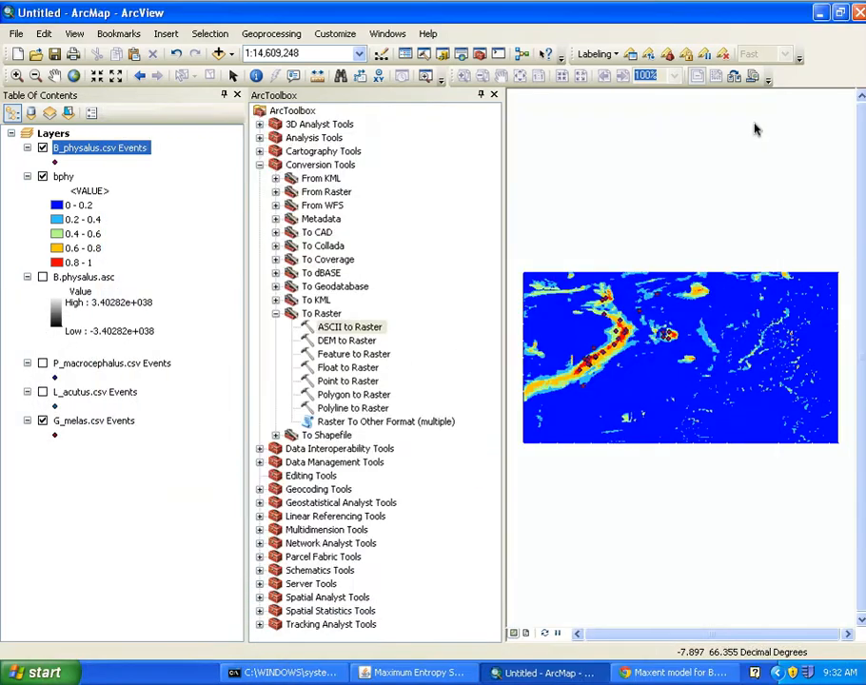
- Add CNTRY92.shp from the Data folder to the map
left_click(219, 53)
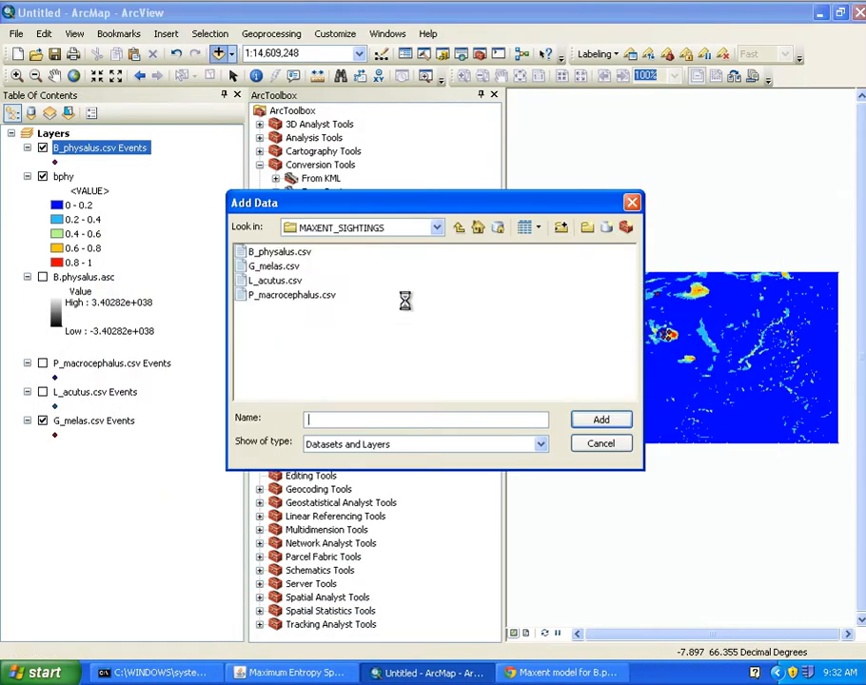
left_click(458, 228)
left_click(276, 310)
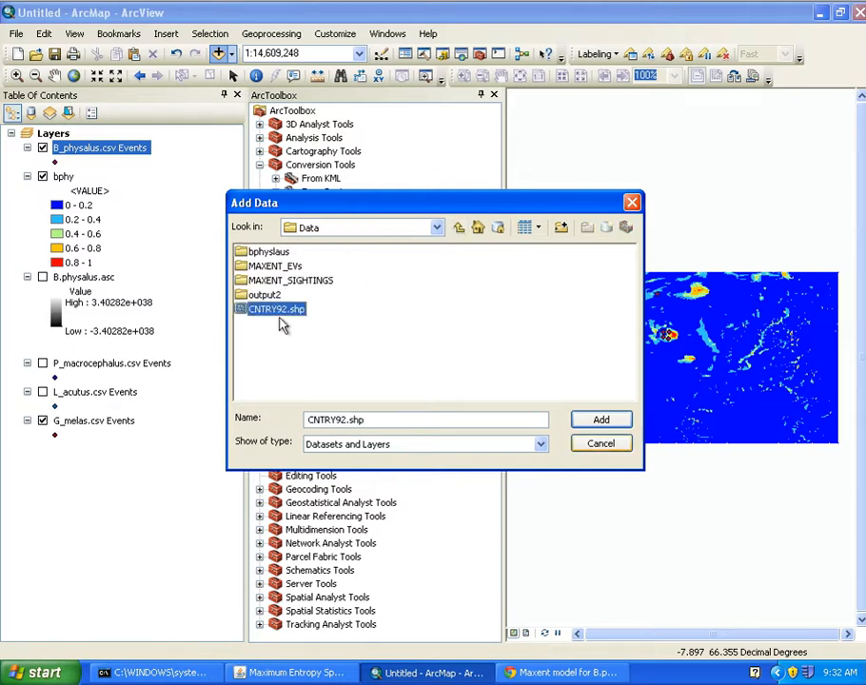
left_click(602, 420)
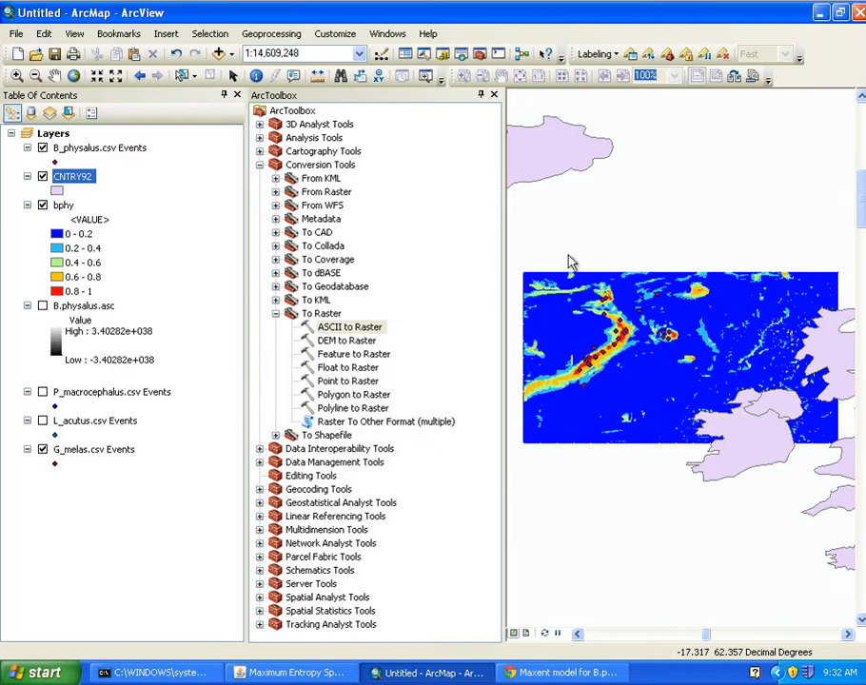
- Give the CNTRY92 country polygons a black fill and black outline, and dismiss the drawing error report
left_click(57, 190)
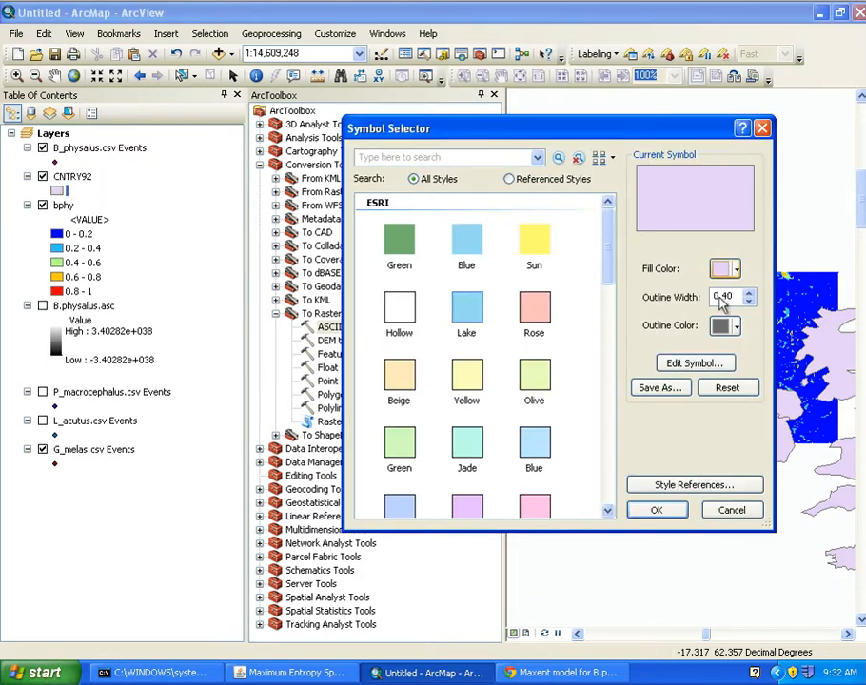
left_click(730, 270)
left_click(694, 449)
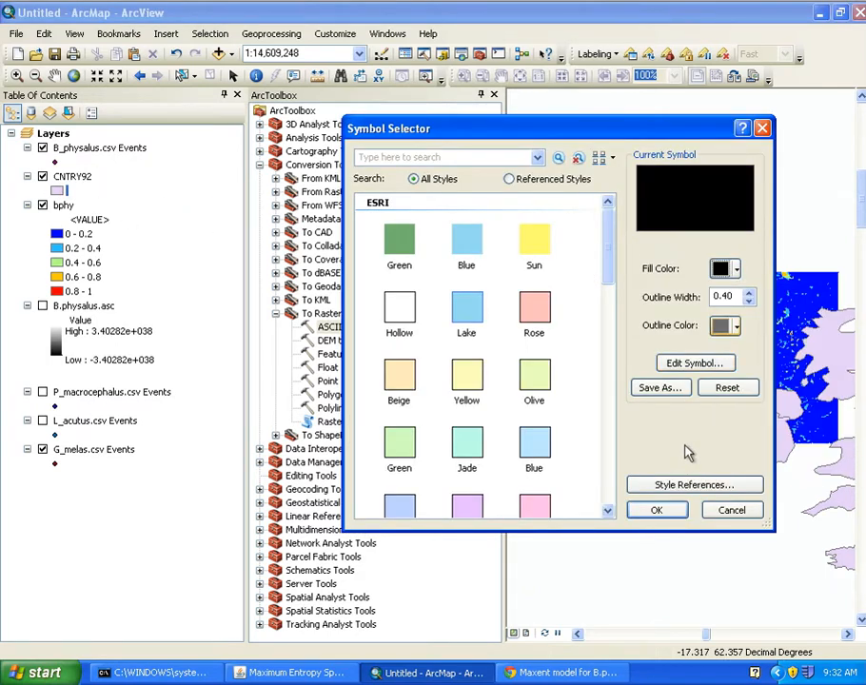
left_click(733, 326)
left_click(694, 505)
left_click(657, 511)
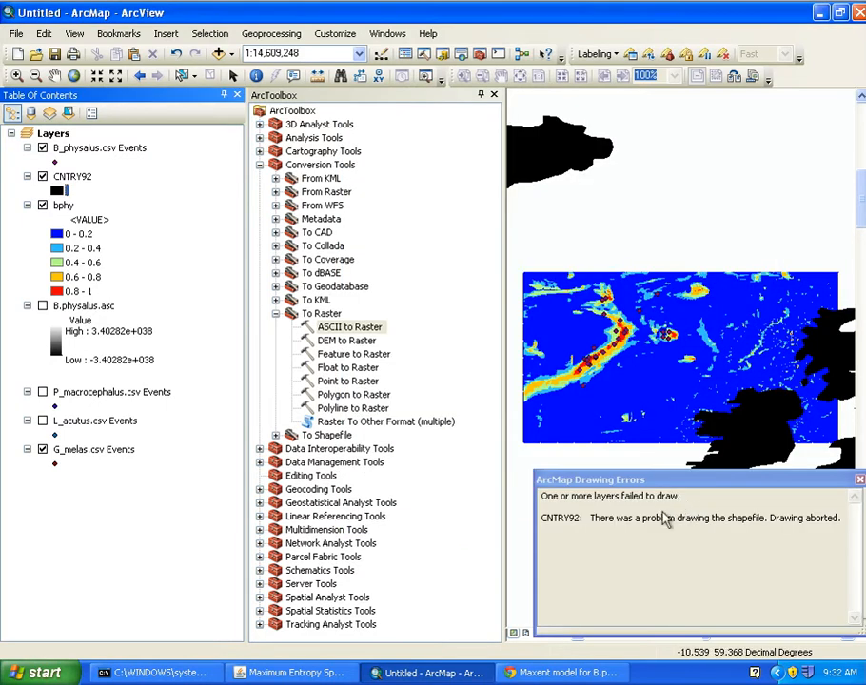
left_click(860, 479)
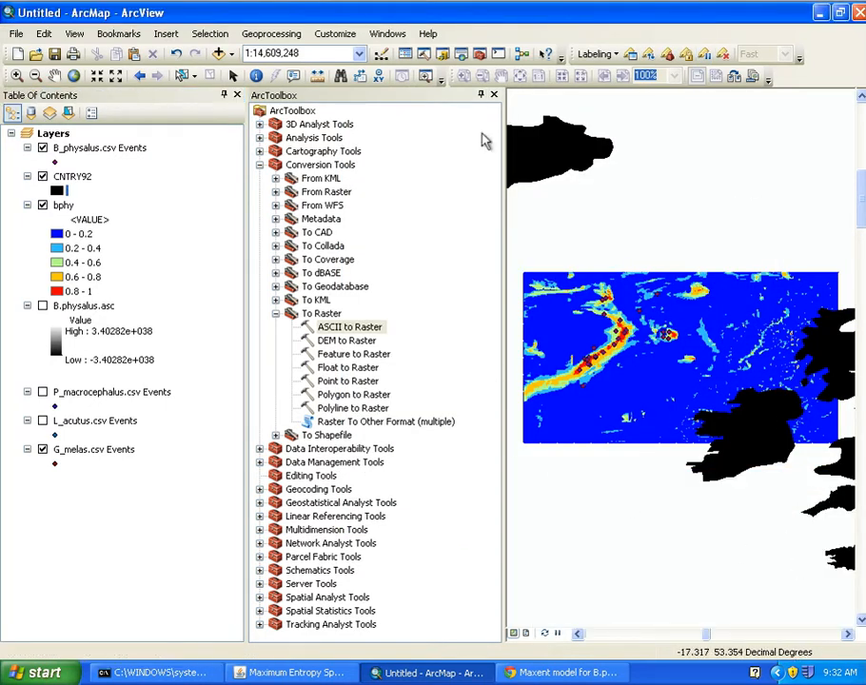
- Close ArcToolbox and frame the map view closely around the bphy raster
left_click(492, 94)
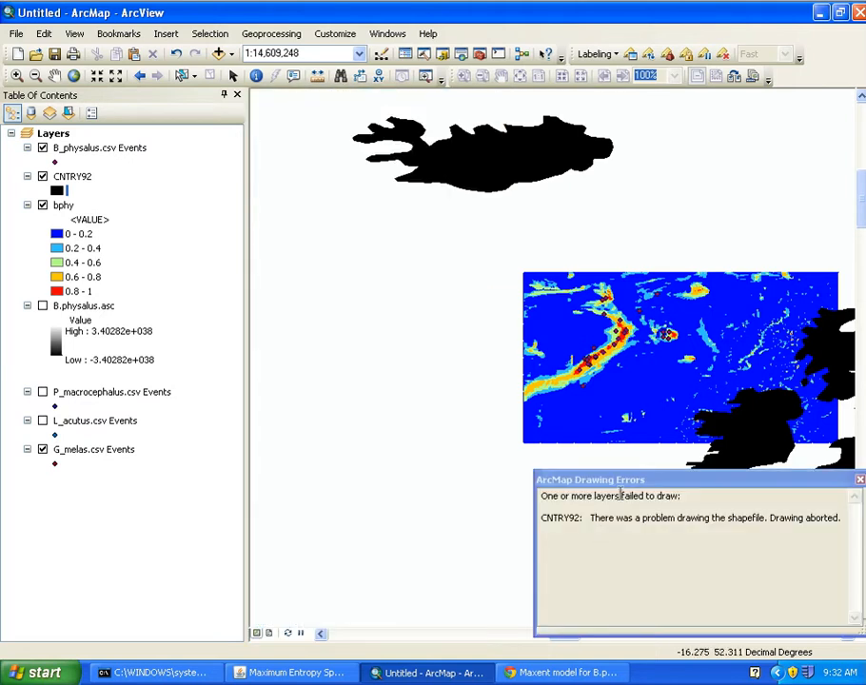
left_click_drag(624, 478, 628, 491)
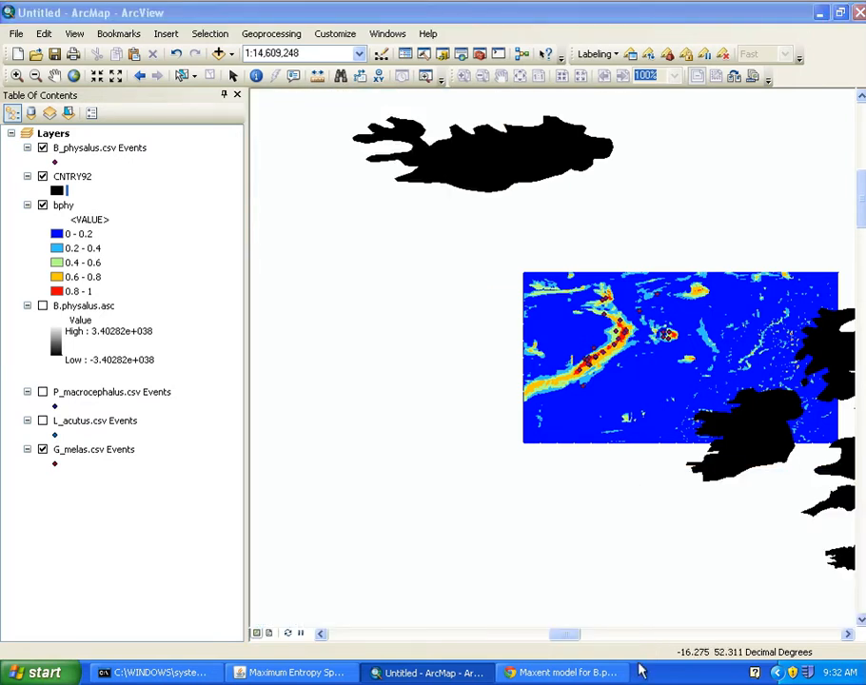
left_click(289, 634)
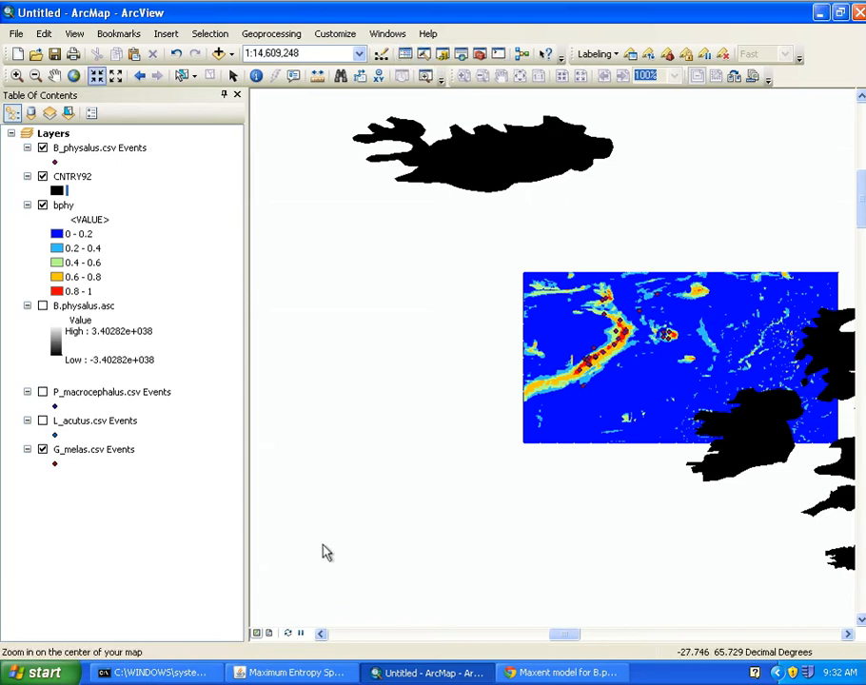
left_click_drag(766, 525, 580, 499)
left_click_drag(576, 425, 644, 505)
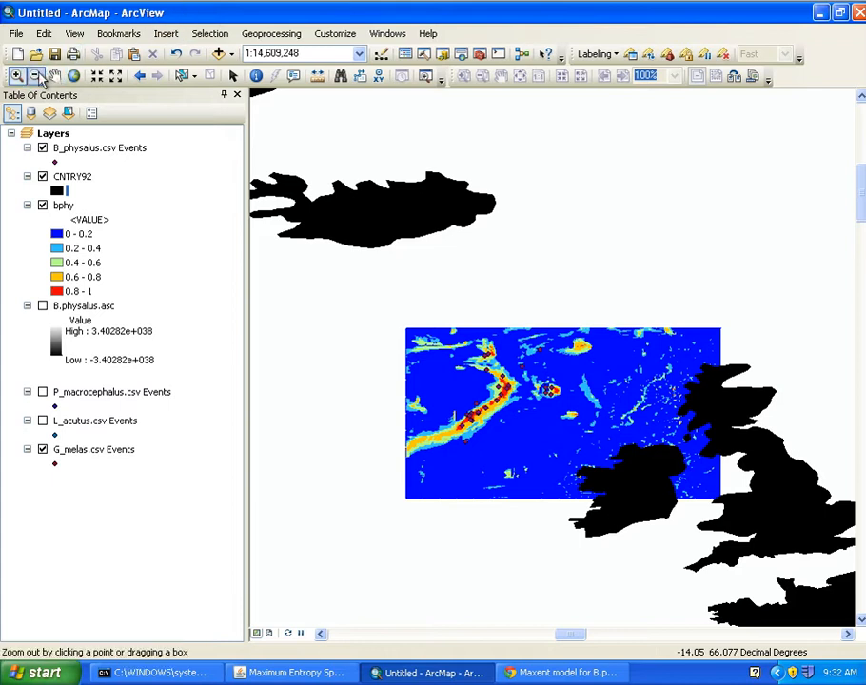
left_click(17, 75)
left_click_drag(389, 314, 727, 510)
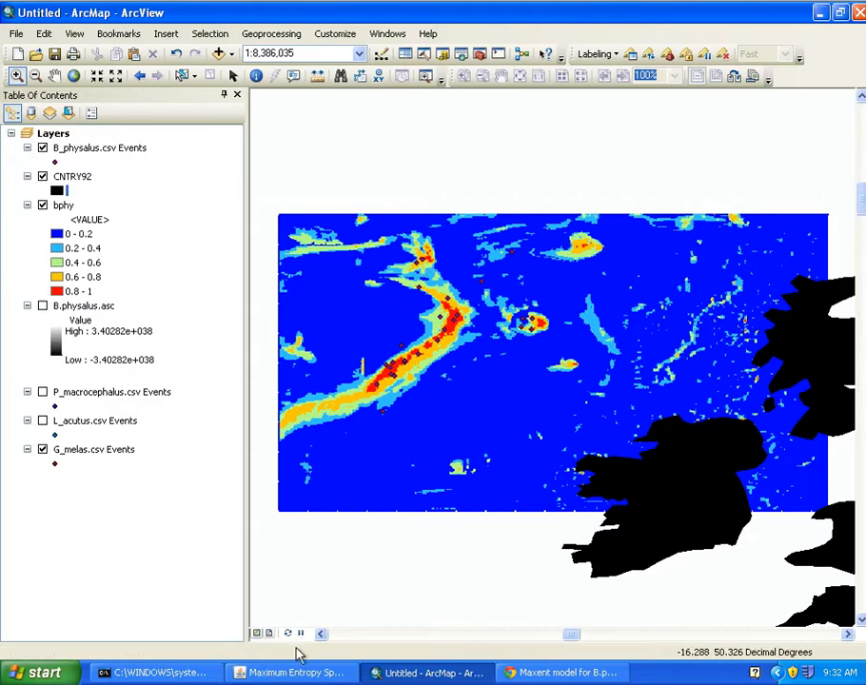
- Switch to layout view and shrink the data frame to about 3.8 by 2 inches in the page's upper-left area
left_click(269, 635)
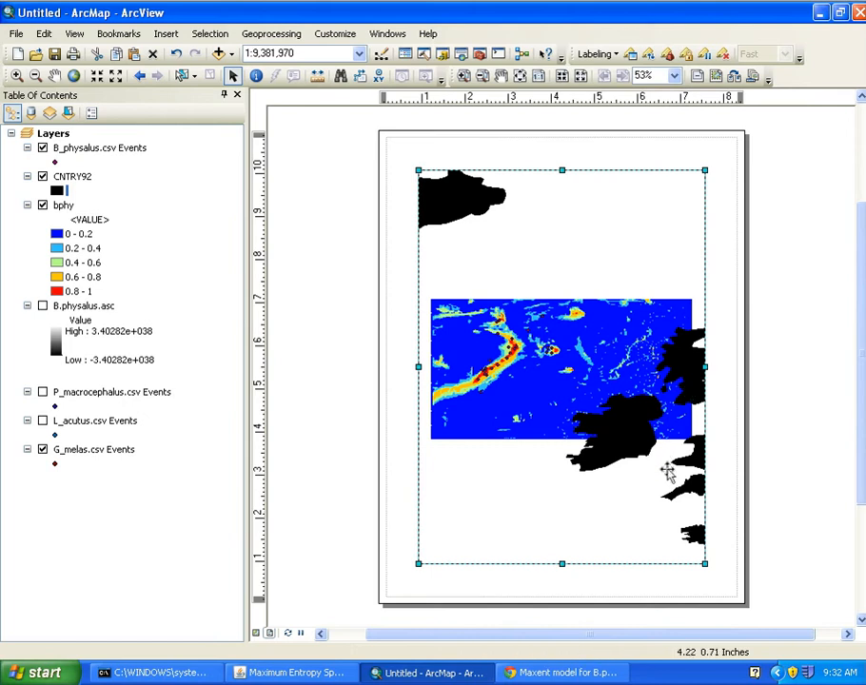
left_click_drag(562, 563, 560, 315)
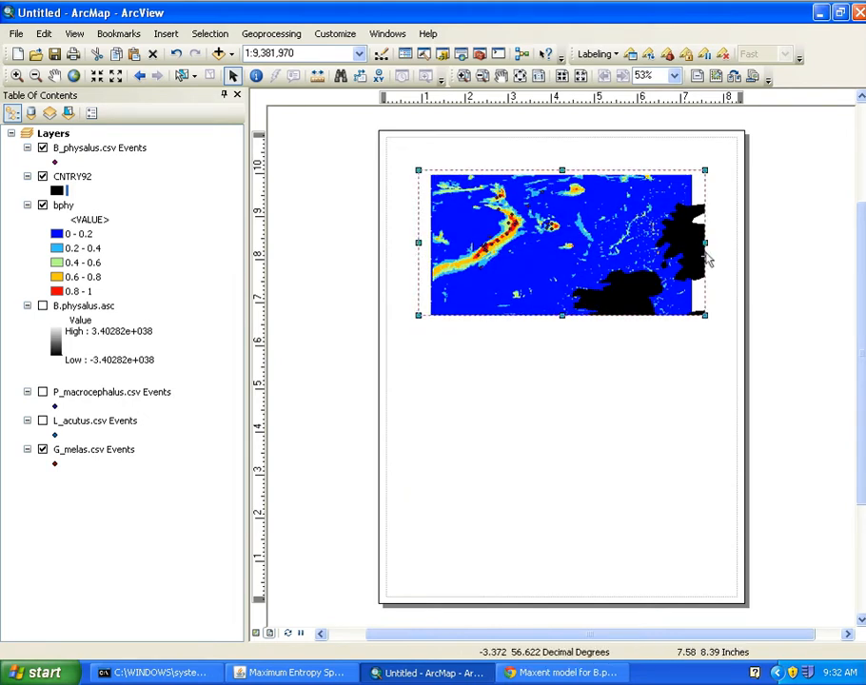
left_click_drag(706, 243, 681, 242)
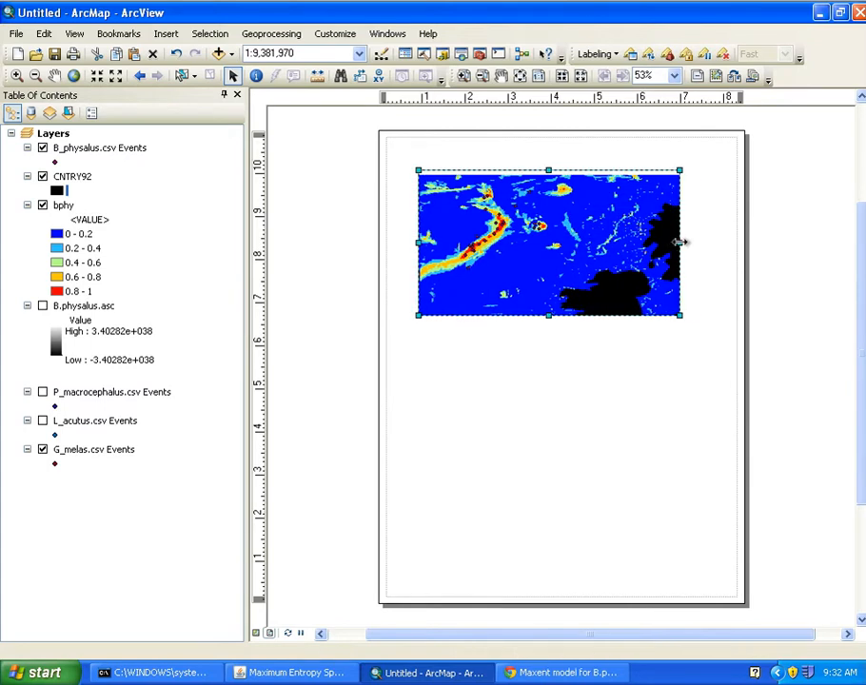
left_click_drag(548, 171, 548, 176)
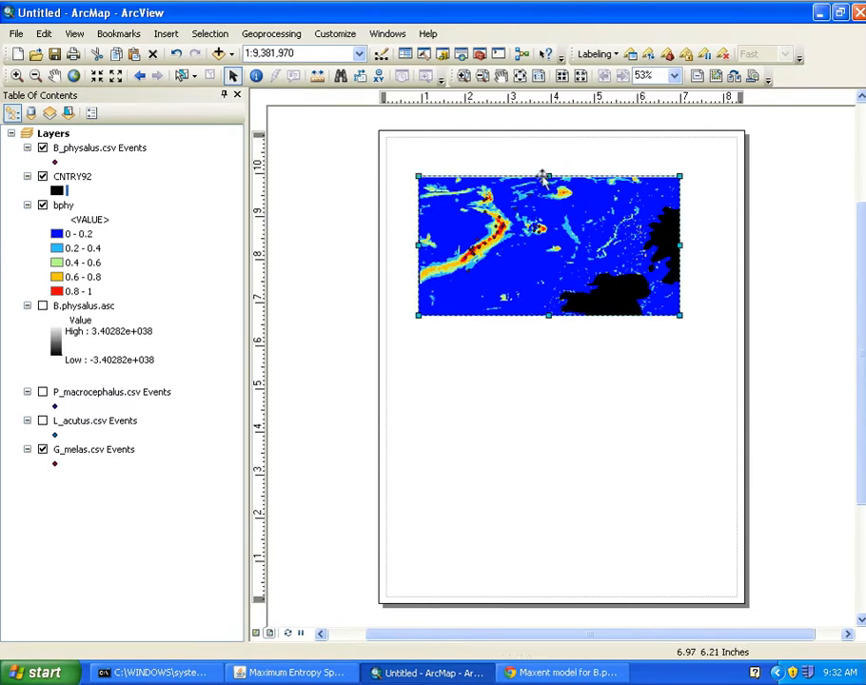
left_click_drag(679, 315, 582, 263)
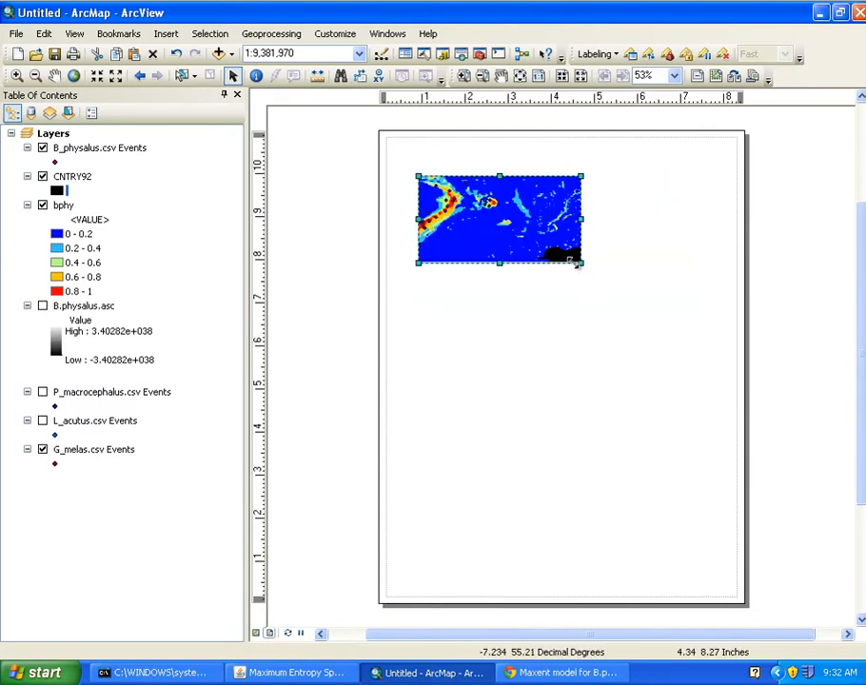
- Reset the data frame to the full map extent and zoom it back in on the bphy raster
left_click(74, 76)
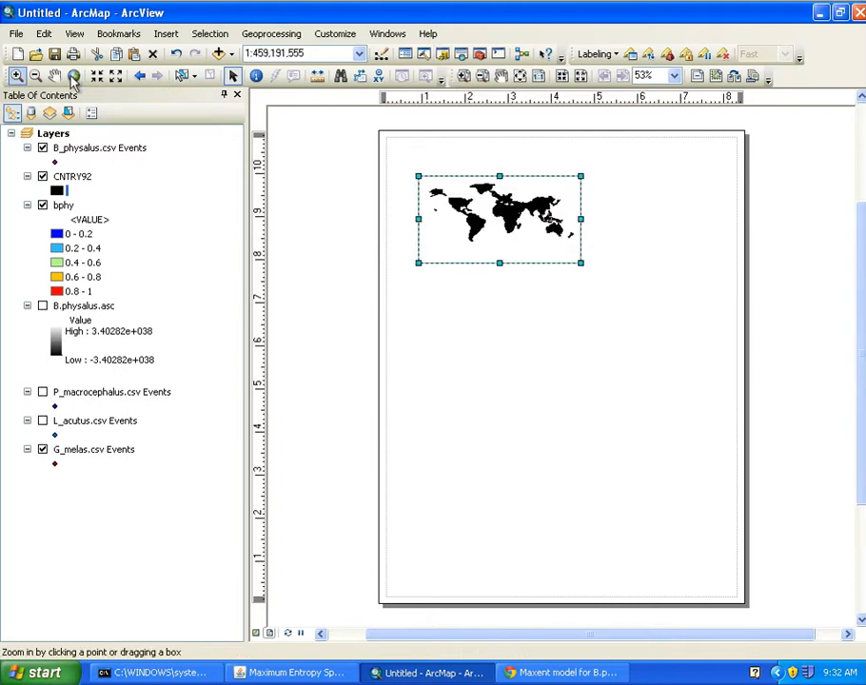
left_click(18, 76)
left_click_drag(488, 183, 514, 208)
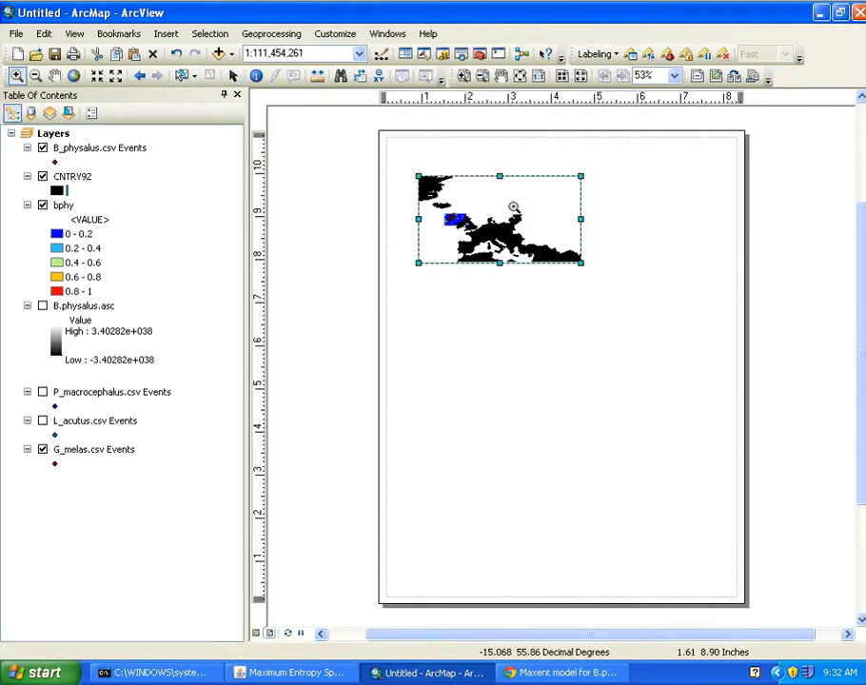
left_click_drag(438, 218, 520, 234)
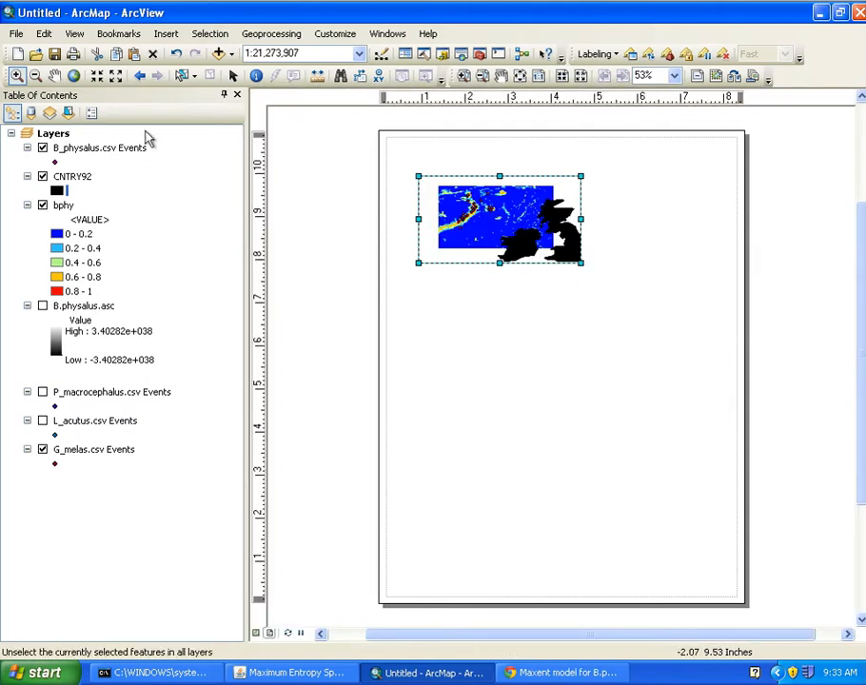
- Reduce the data frame to about 3 by 1.6 inches and move it lower, near the page's left margin
left_click(233, 75)
left_click_drag(569, 258, 544, 243)
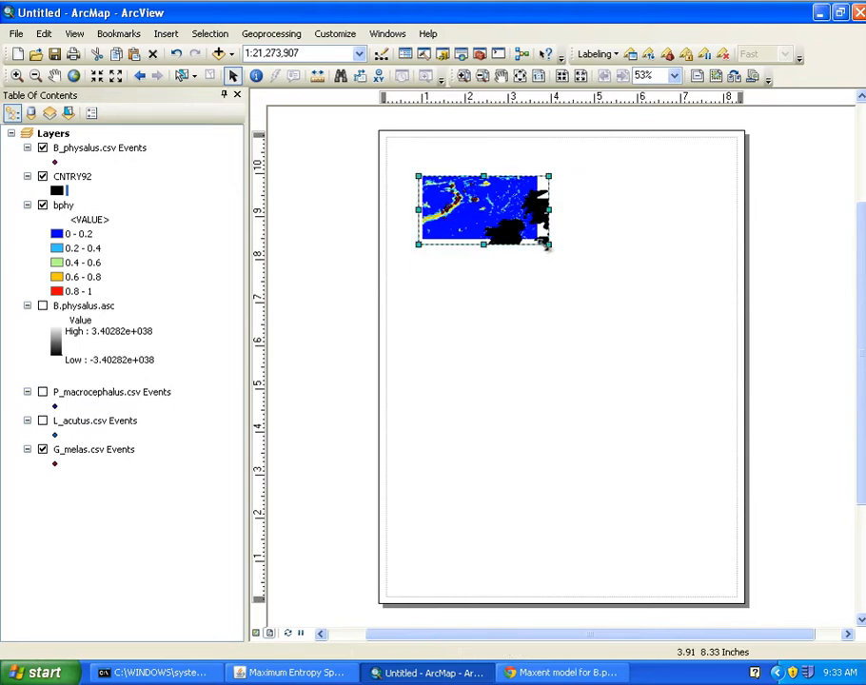
mouse_move(472, 202)
left_mouse_down()
mouse_move(448, 291)
mouse_move(597, 328)
mouse_move(632, 236)
mouse_move(479, 232)
mouse_move(448, 222)
mouse_move(459, 250)
mouse_move(473, 183)
left_mouse_up()
left_click_drag(461, 241, 453, 266)
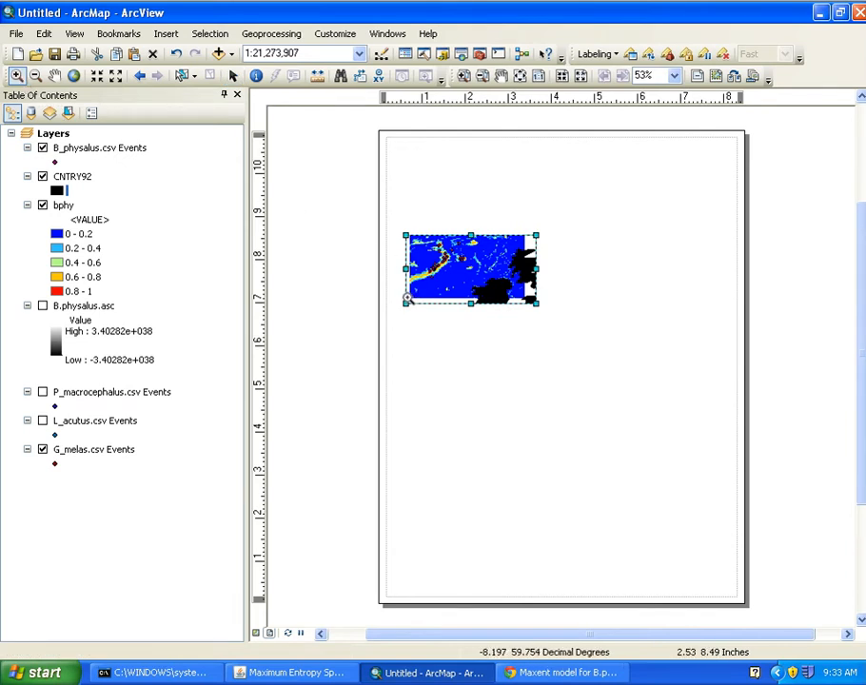
- Magnify the layout page around the data frame and start zooming in on the map inside it
left_click(464, 77)
left_click_drag(360, 155, 751, 414)
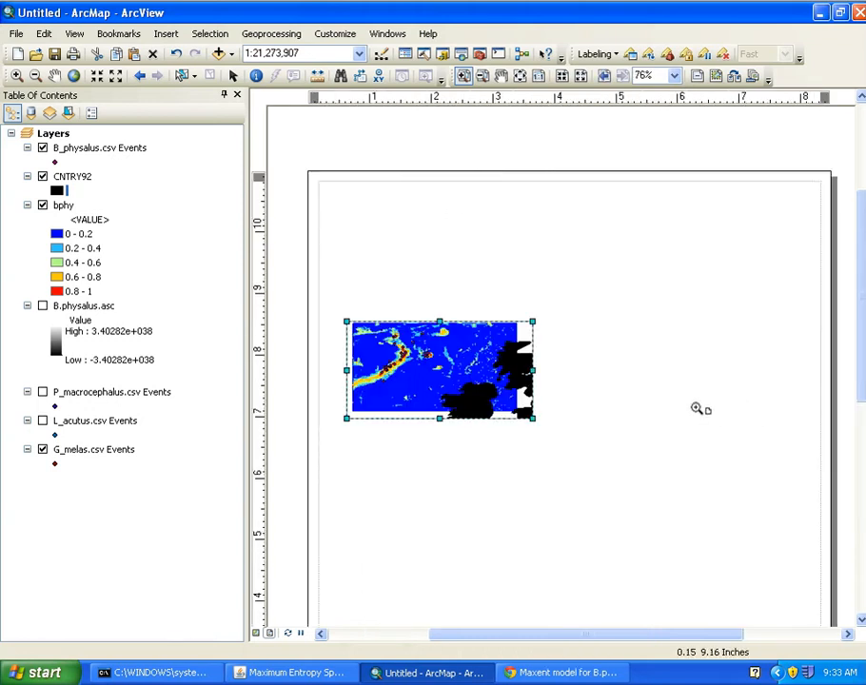
left_click_drag(314, 286, 629, 487)
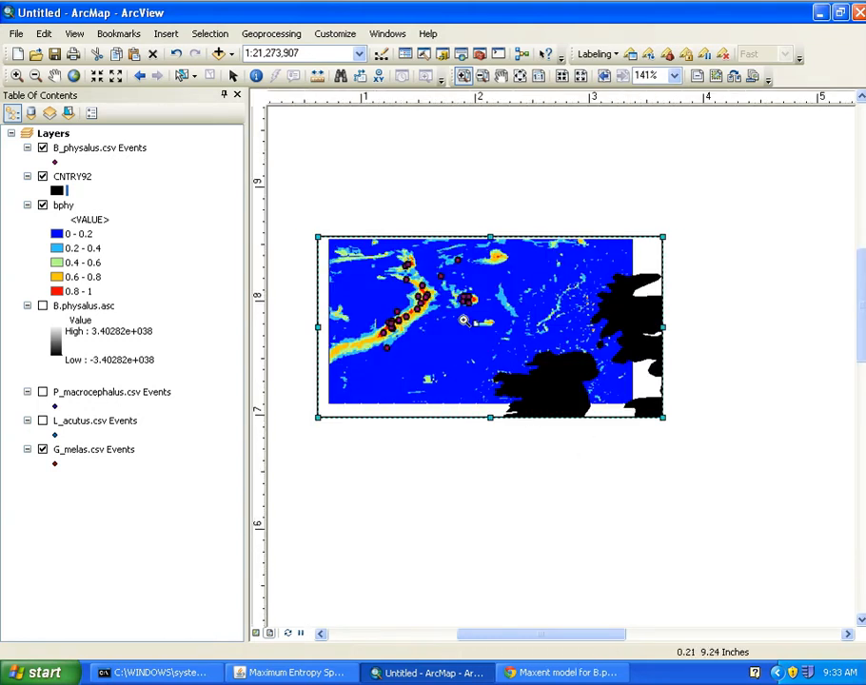
left_click(17, 76)
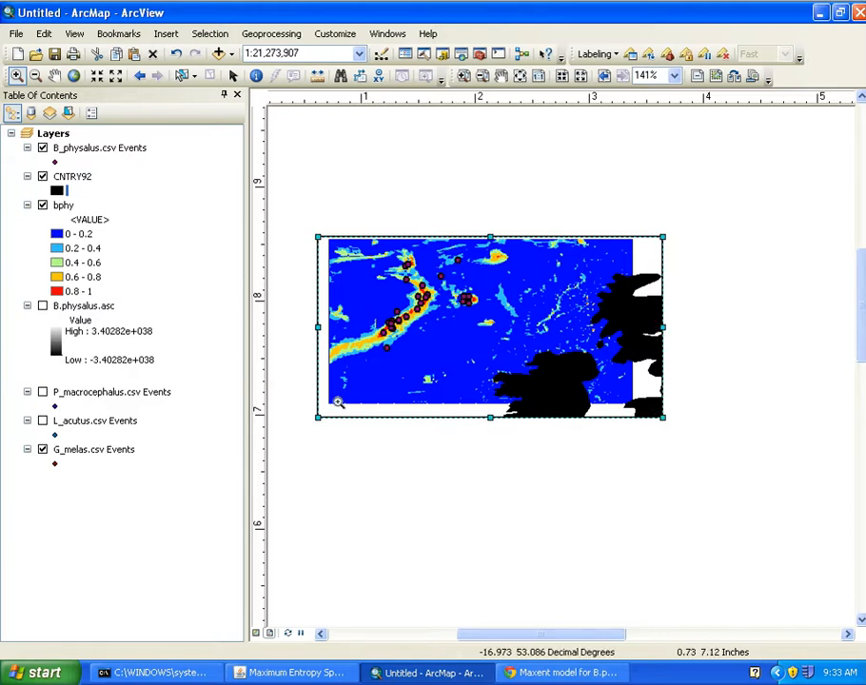
- Zoom the map inside the data frame to the extent of the bphy raster
left_click_drag(328, 401, 621, 245)
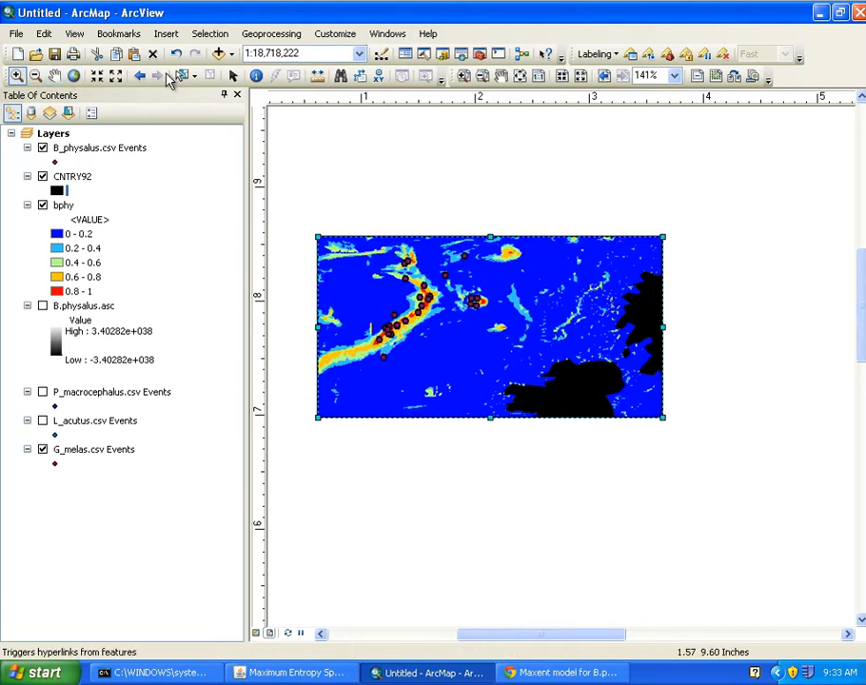
left_click(289, 126)
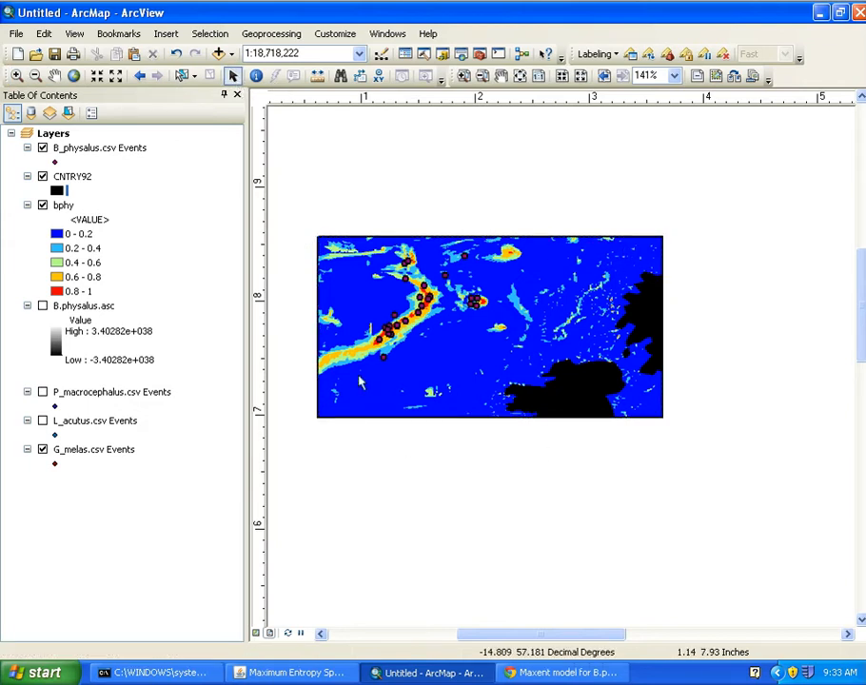
- Create a new graticule for the data frame with labels only and parallels placed every 2 degrees
right_click(550, 350)
key("Escape")
double_click(549, 353)
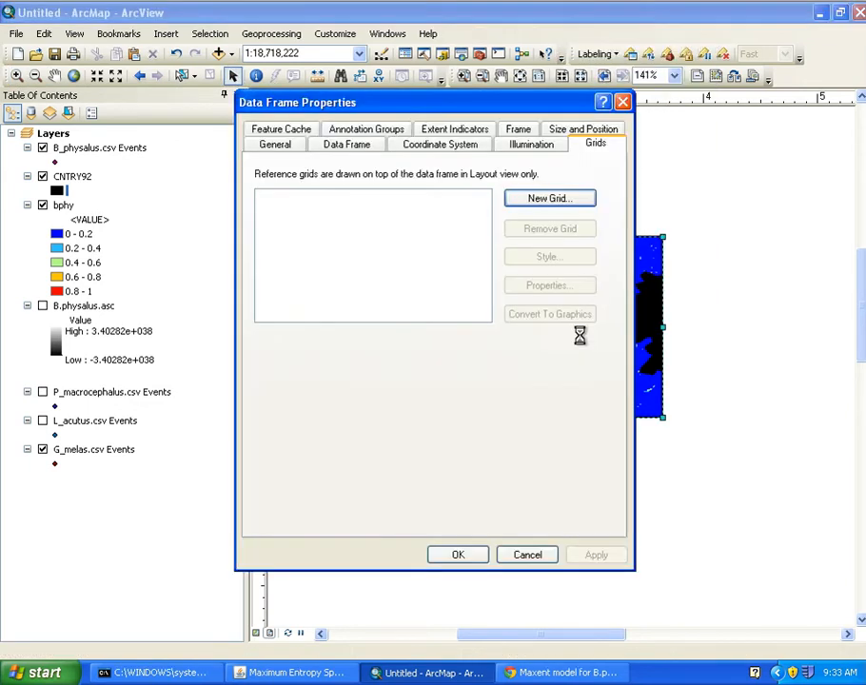
left_click(522, 200)
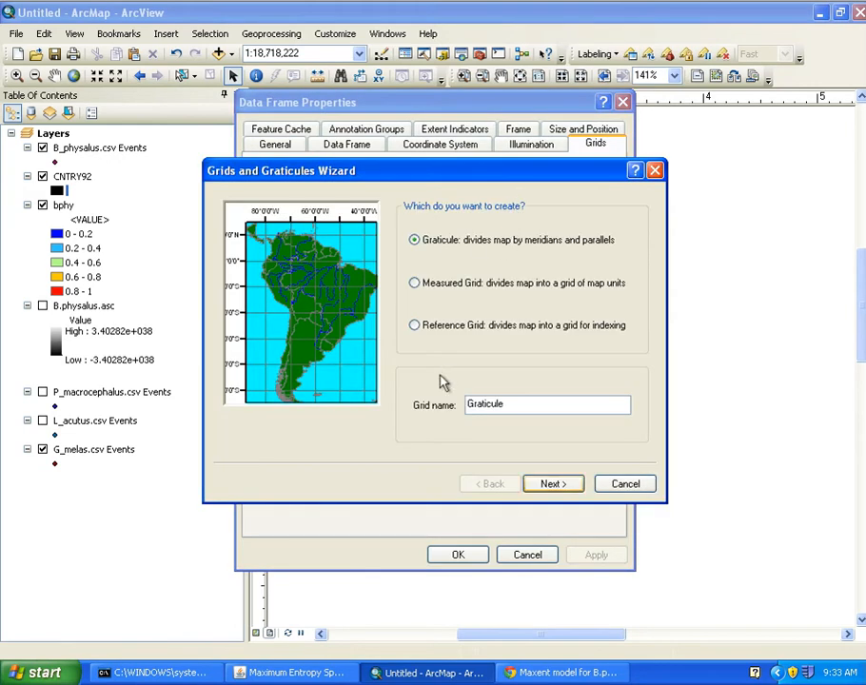
left_click(551, 484)
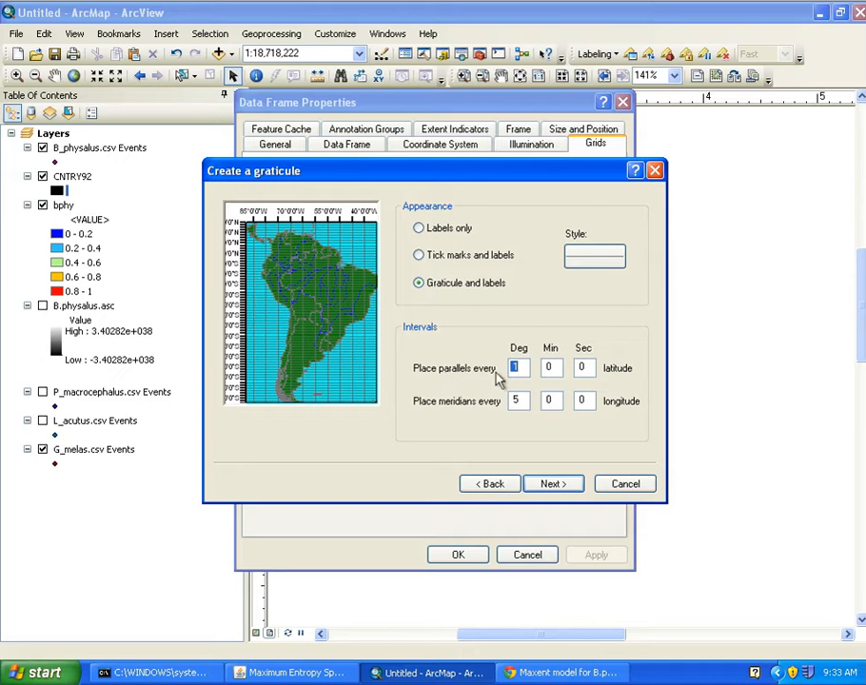
type("2")
left_click(419, 229)
left_click(551, 484)
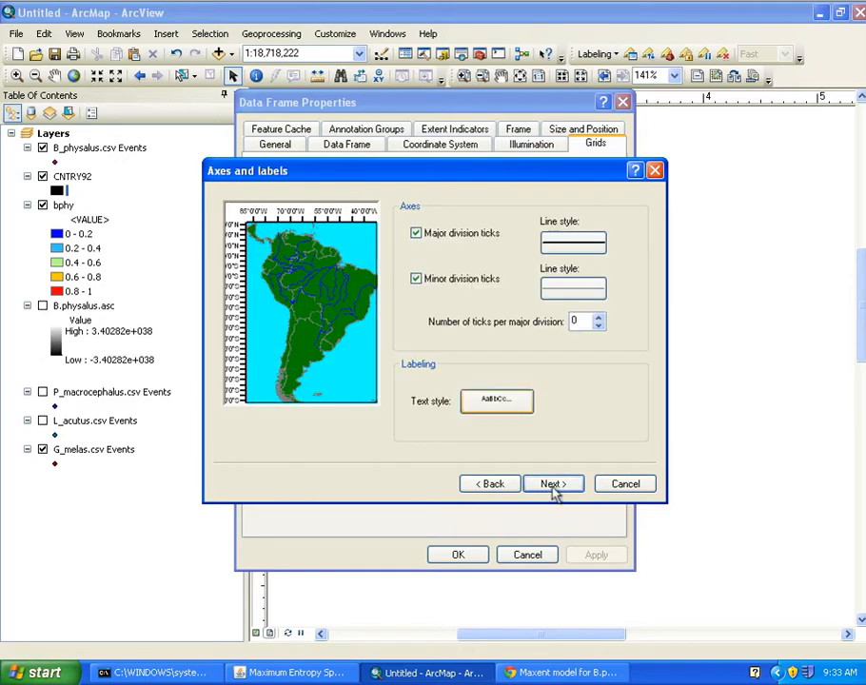
- Set the graticule's label text size to 14, finish the grid and apply it to the data frame
left_click(509, 404)
left_click(728, 321)
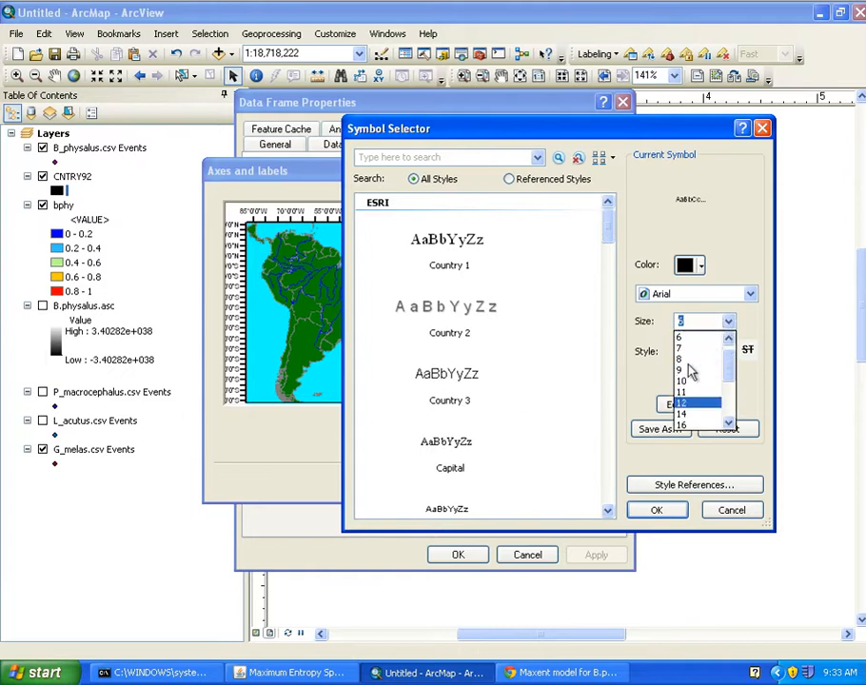
left_click(721, 413)
left_click(657, 511)
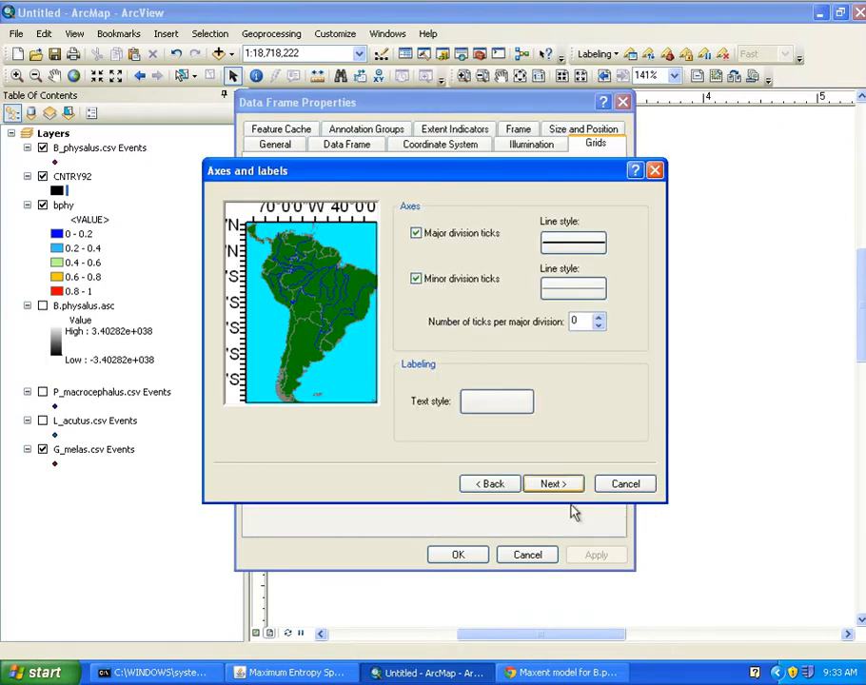
left_click(551, 483)
left_click(550, 485)
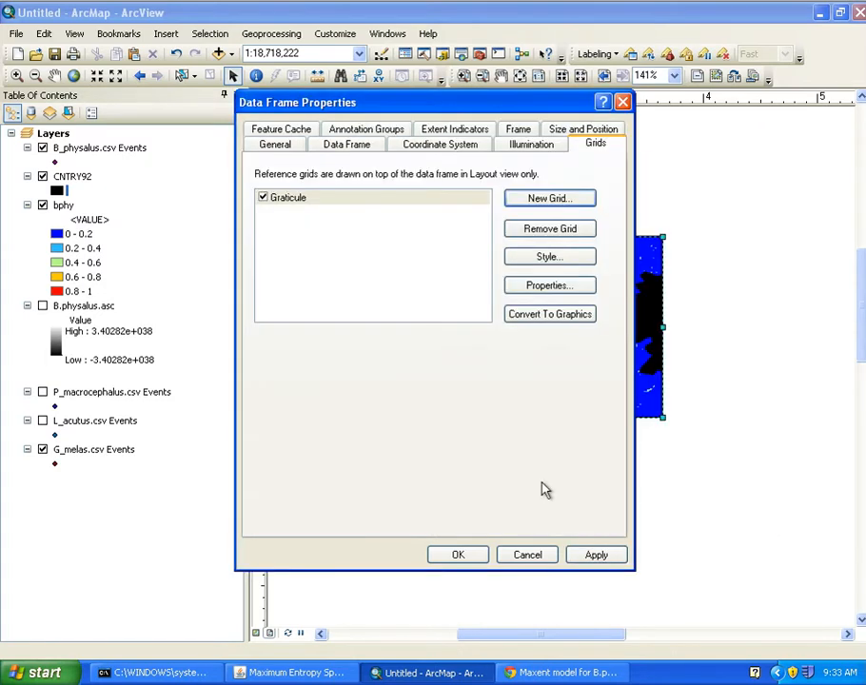
left_click(573, 561)
- Set the graticule label size to 12 and turn off the labels on the bottom and right axes
left_click_drag(486, 100, 293, 107)
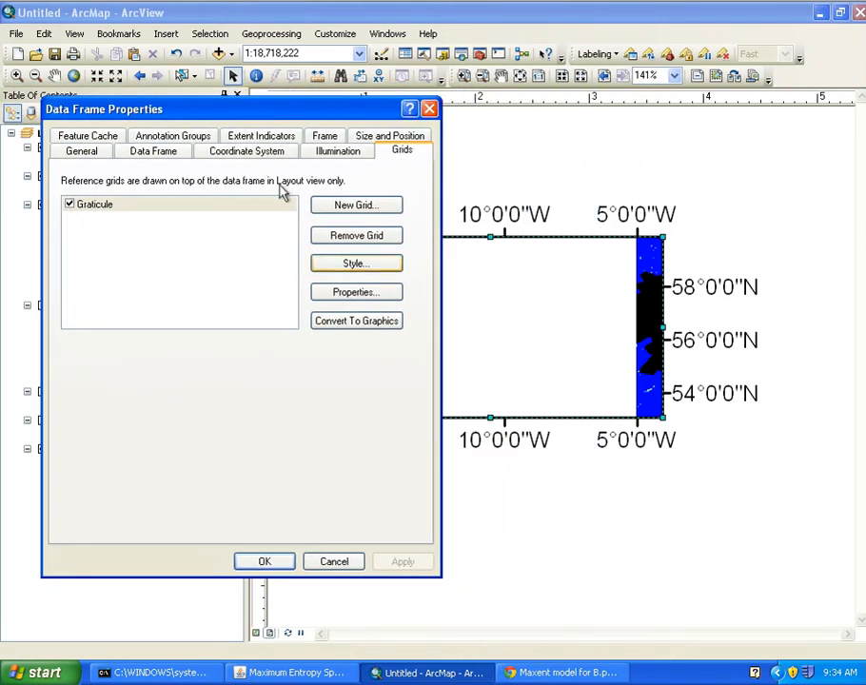
left_click(339, 292)
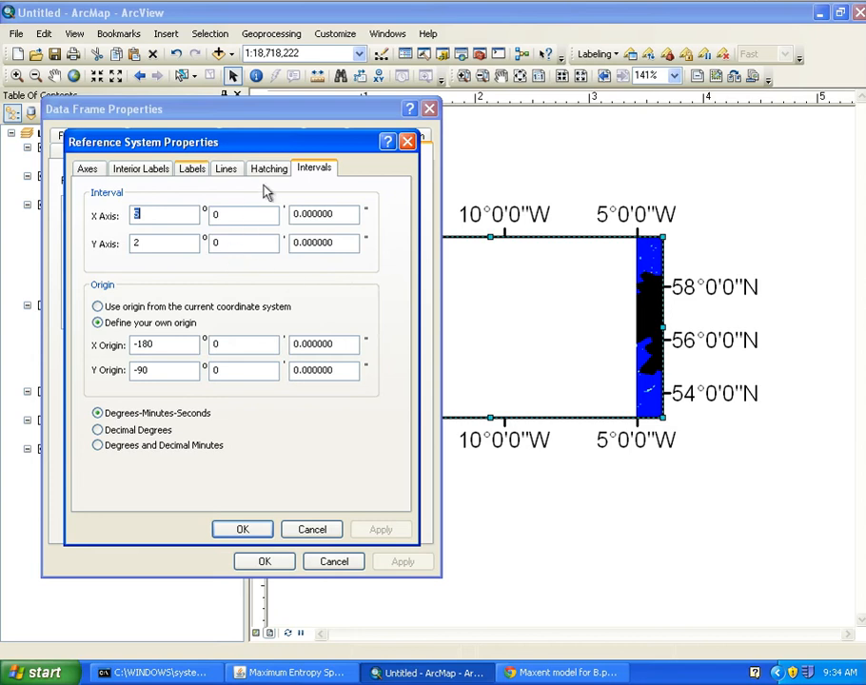
left_click(143, 169)
left_click(186, 170)
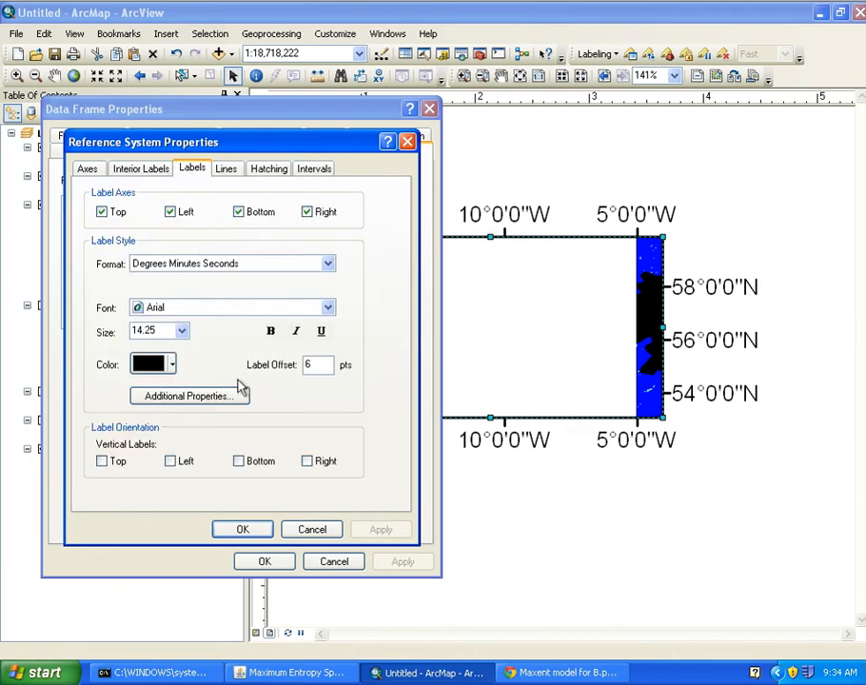
left_click(182, 331)
left_click(183, 349)
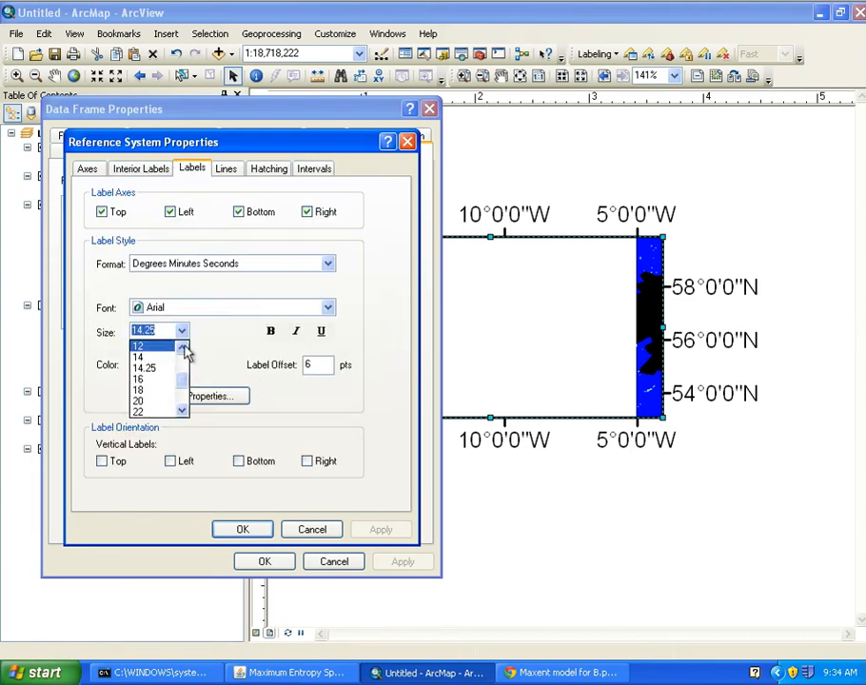
left_click(150, 346)
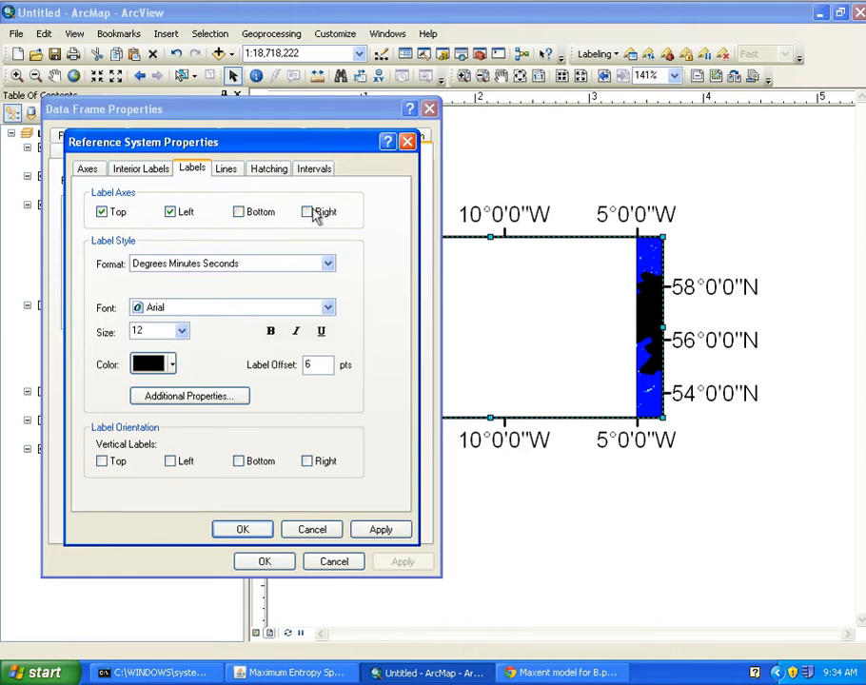
- Hide zero minutes and zero seconds in the graticule labels, and shift the data frame slightly to the right on the page
left_click(190, 403)
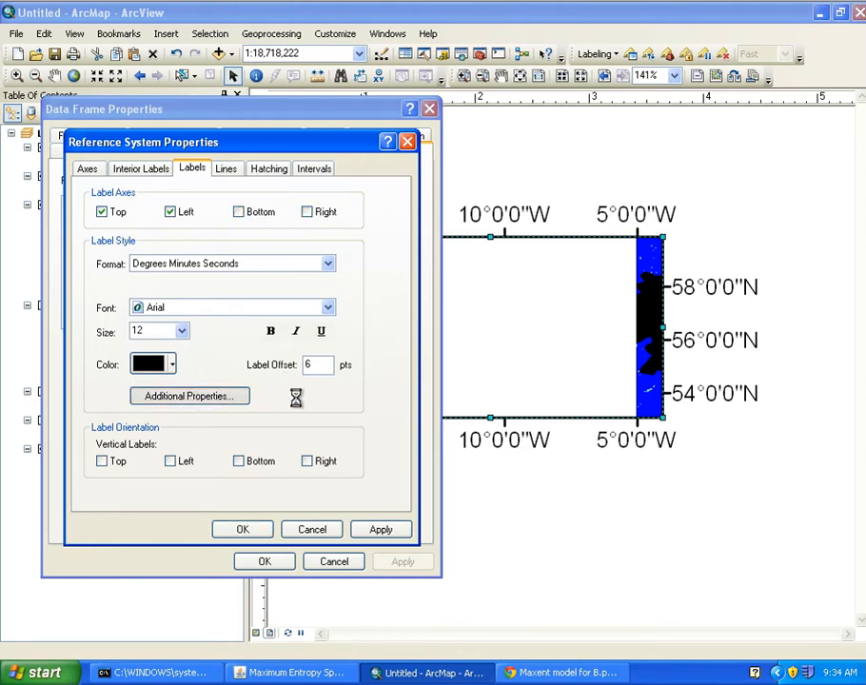
left_click(130, 366)
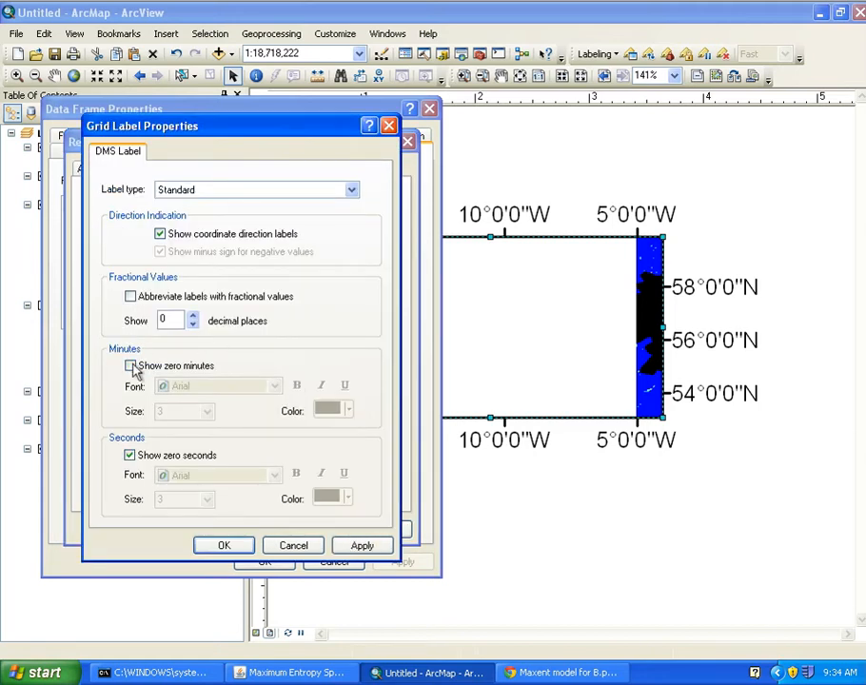
left_click(130, 455)
left_click(224, 545)
left_click(228, 528)
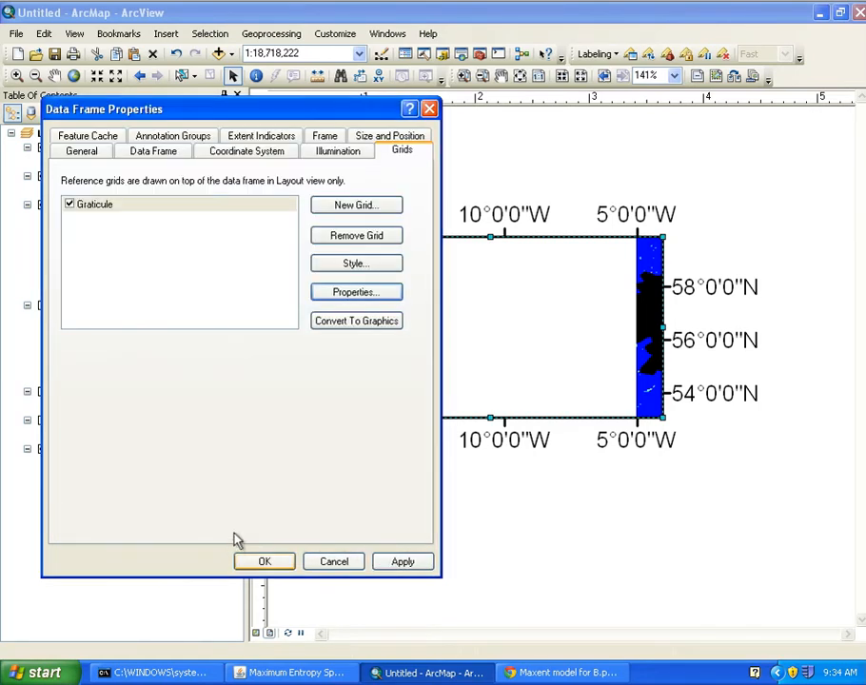
left_click(227, 561)
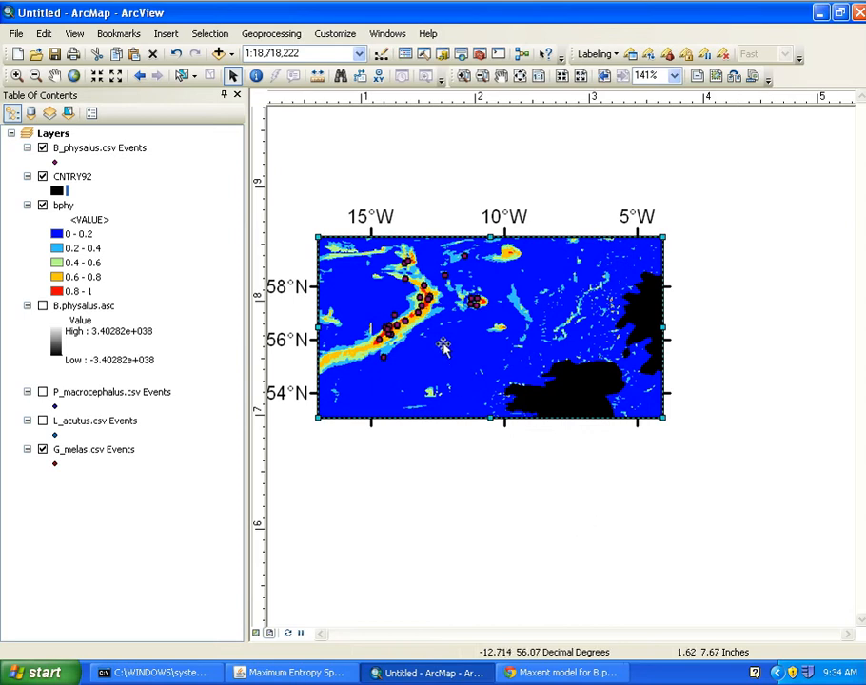
left_click_drag(416, 342, 425, 343)
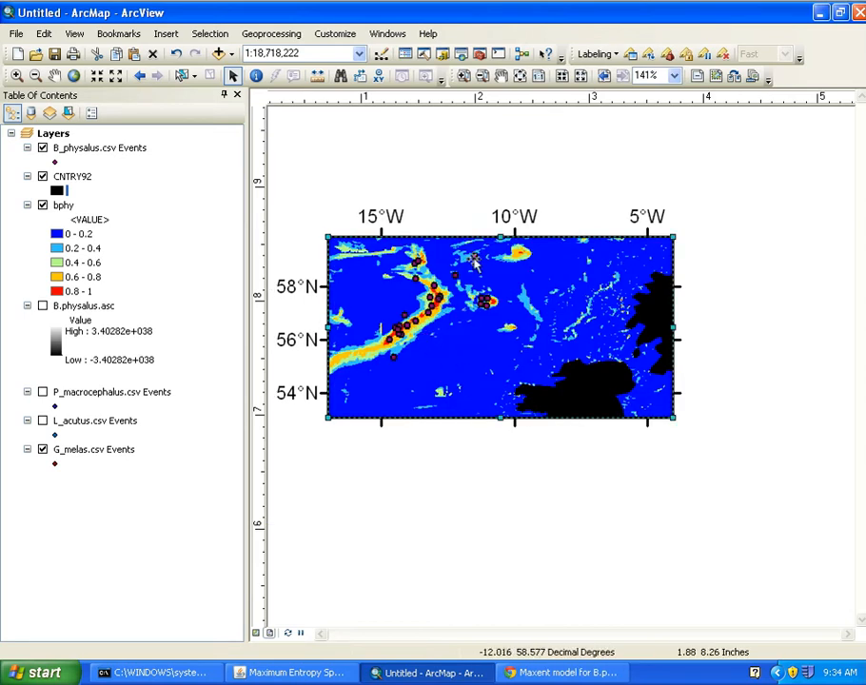
- Recolour the B_physalus.csv Events points white and reduce their symbol size
left_click(55, 161)
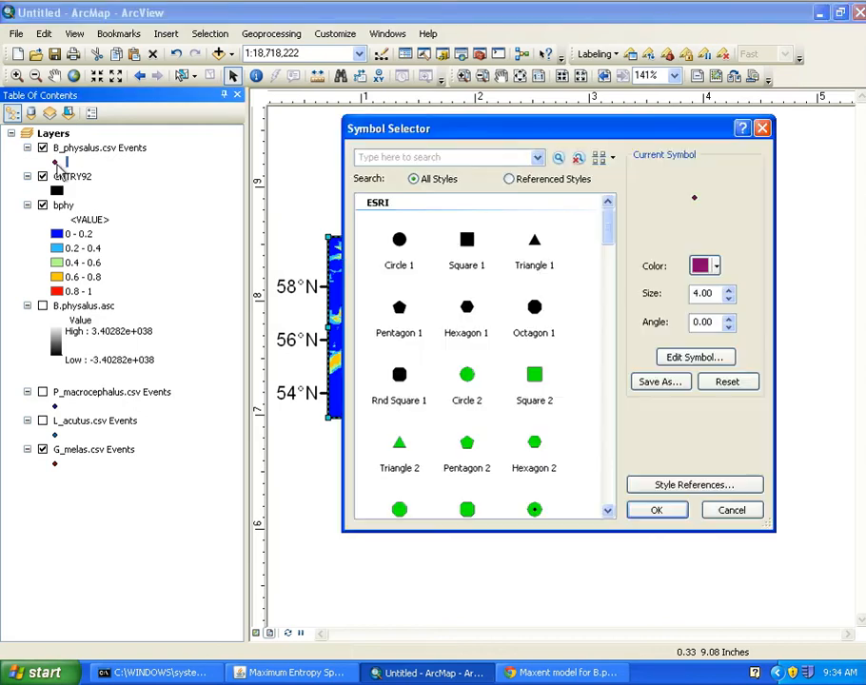
left_click(709, 271)
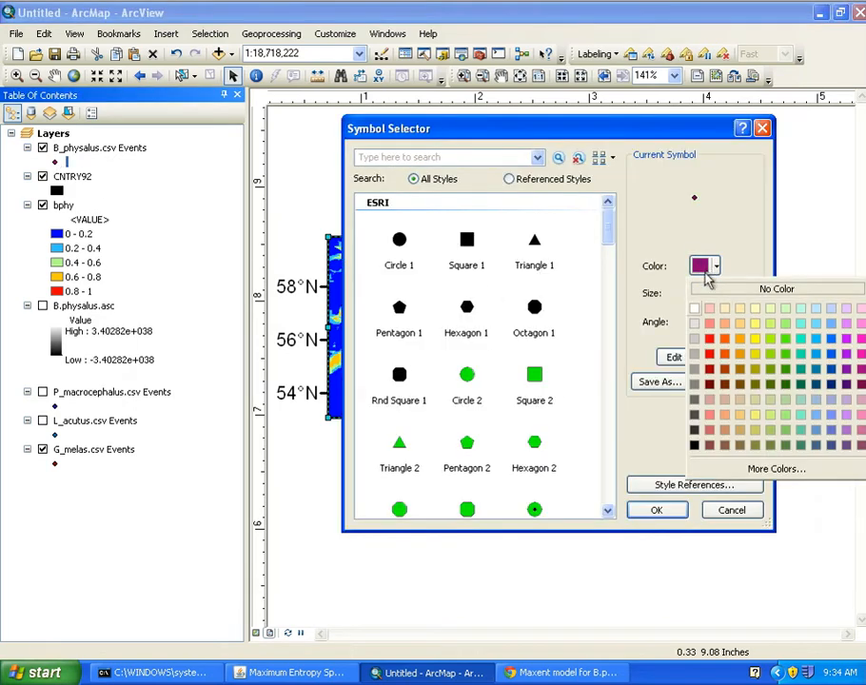
left_click(693, 310)
left_click(659, 510)
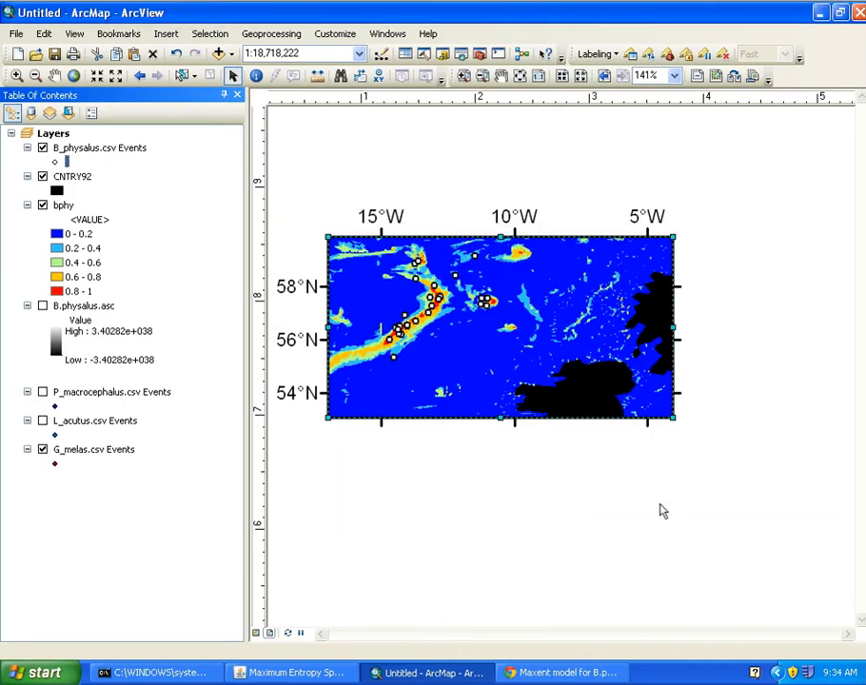
left_click(54, 163)
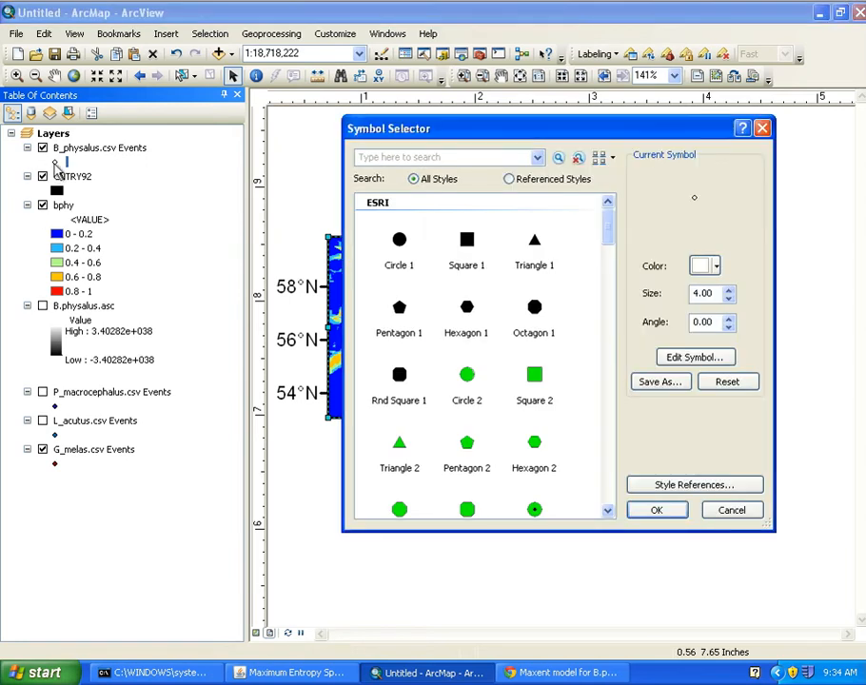
left_click_drag(691, 298, 718, 297)
type("8")
left_click(657, 509)
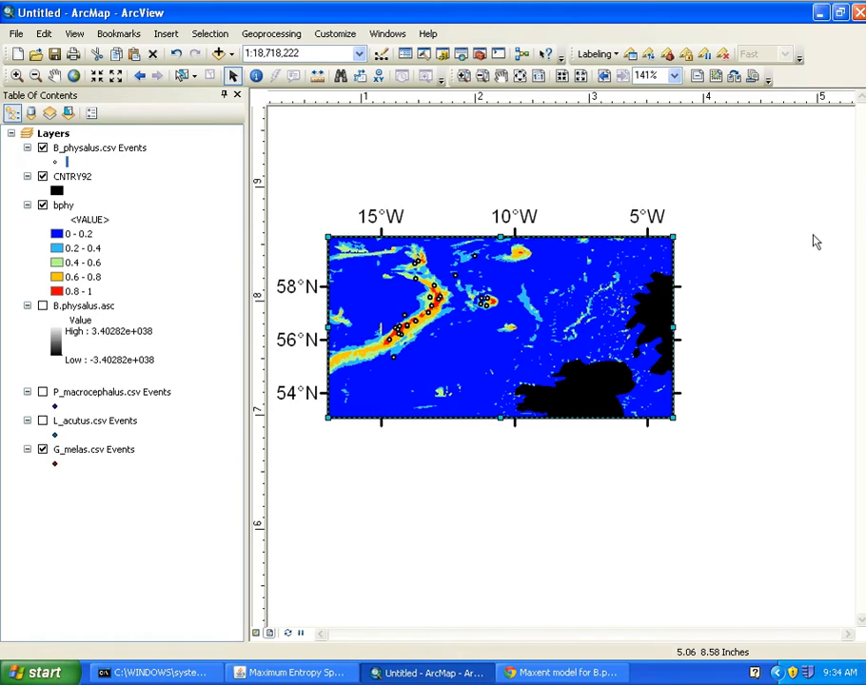
scroll(572, 398, "up", 2)
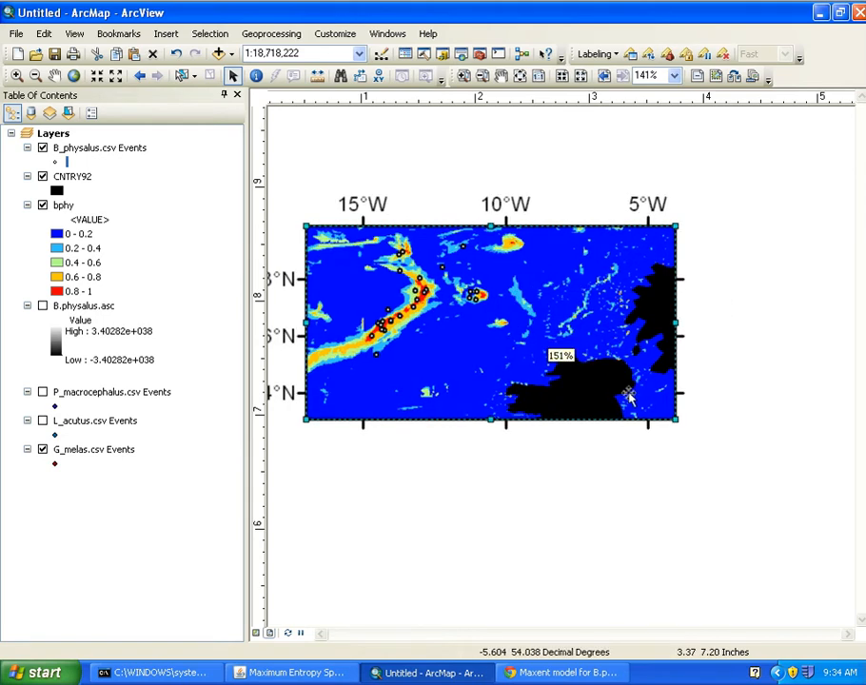
scroll(610, 399, "down", 6)
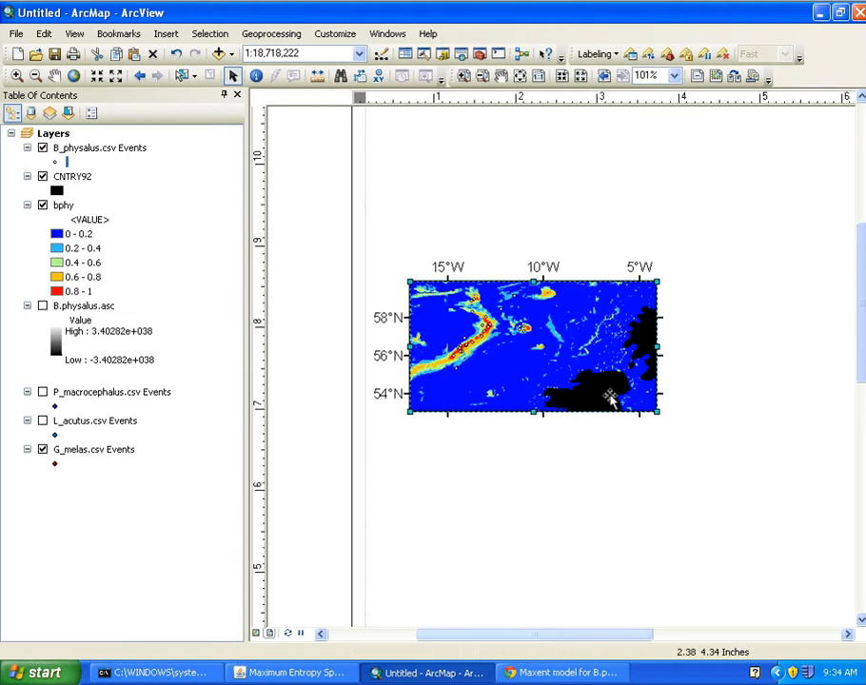
left_click_drag(524, 635, 538, 637)
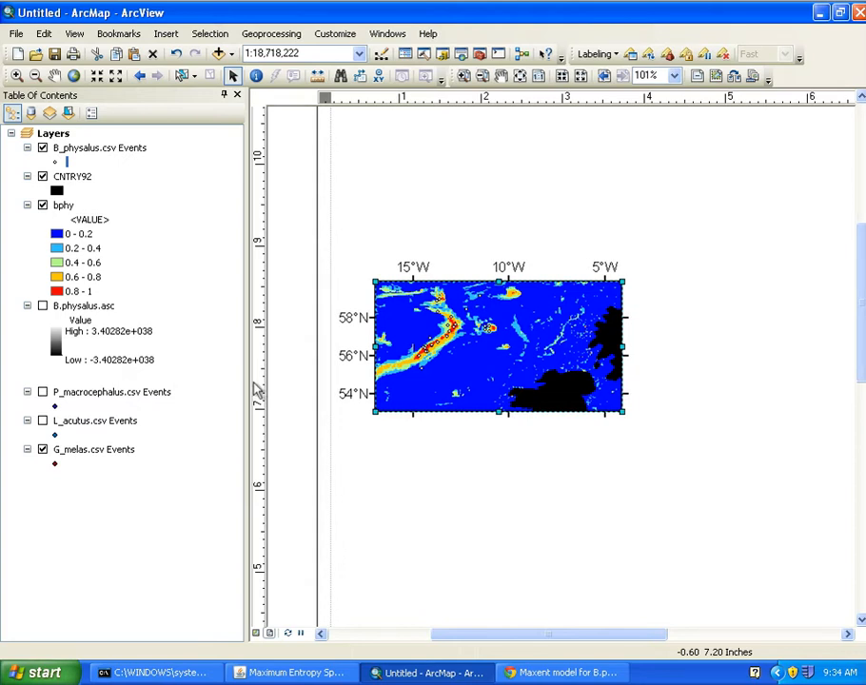
- Switch to Maxent, load G_melas.csv from the MAXENT_SIGHTINGS folder as the samples file, and run the model
left_click(276, 672)
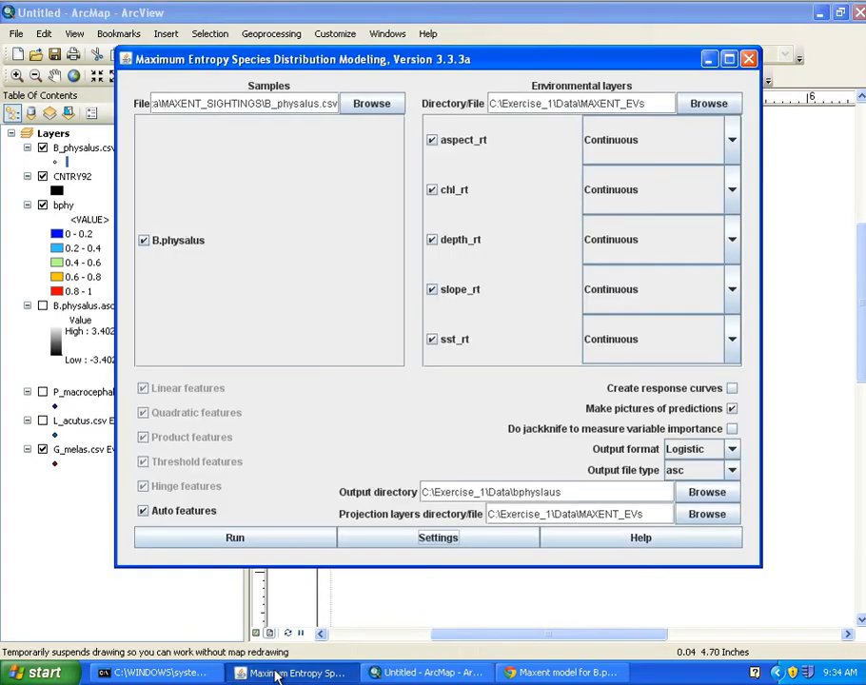
left_click(371, 103)
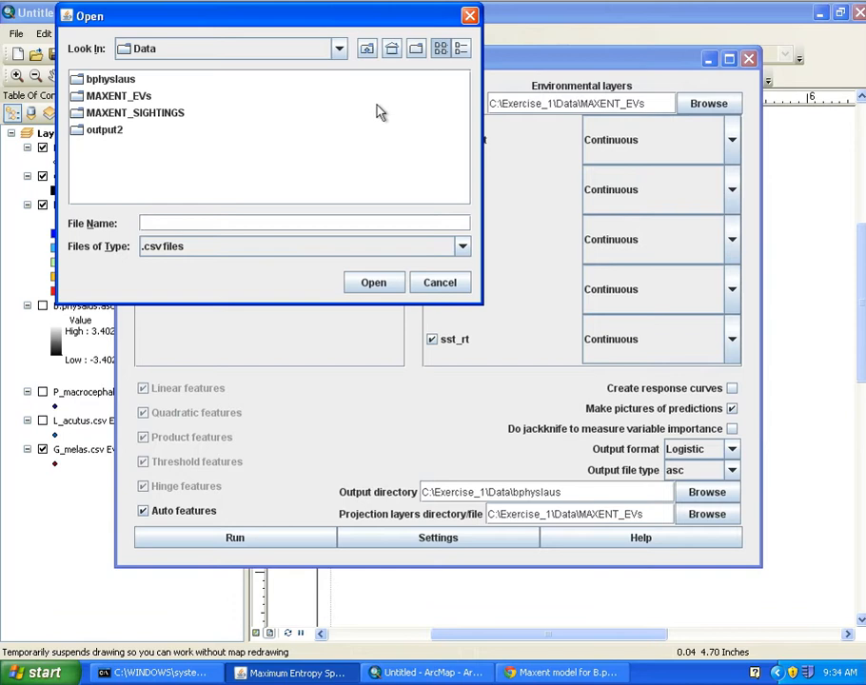
left_click(133, 112)
double_click(107, 113)
left_click(106, 95)
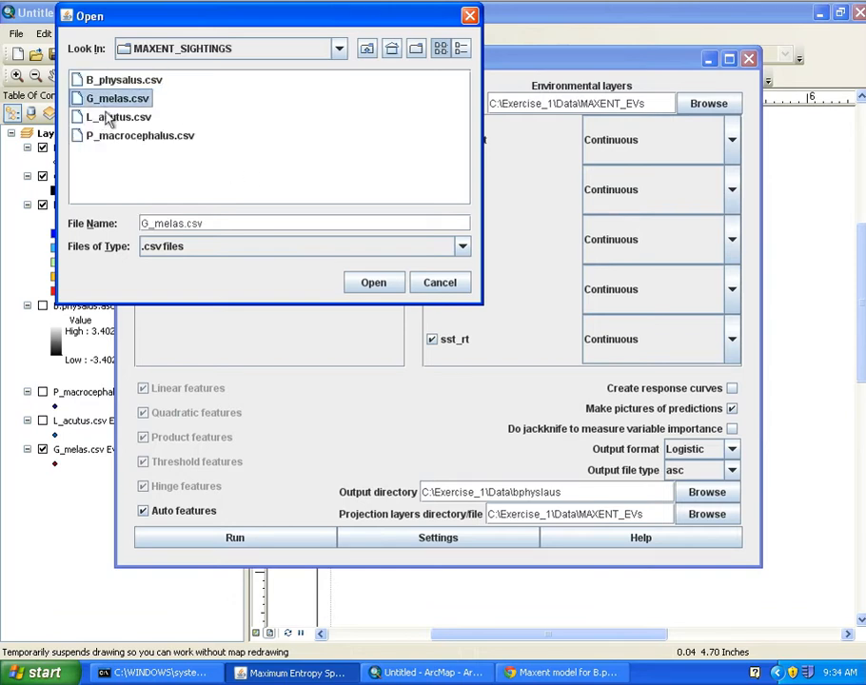
left_click(371, 282)
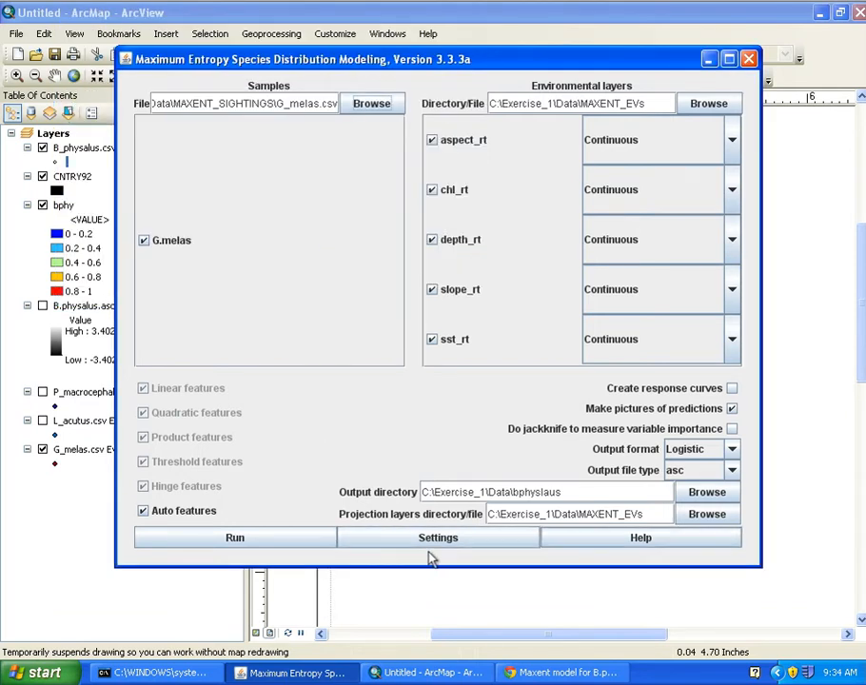
left_click(283, 542)
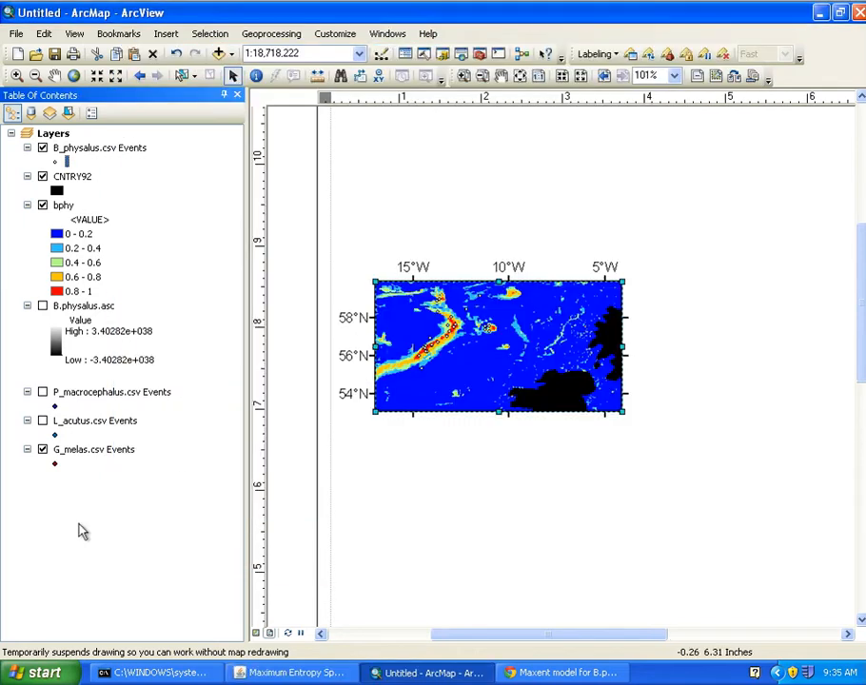
left_click(81, 529)
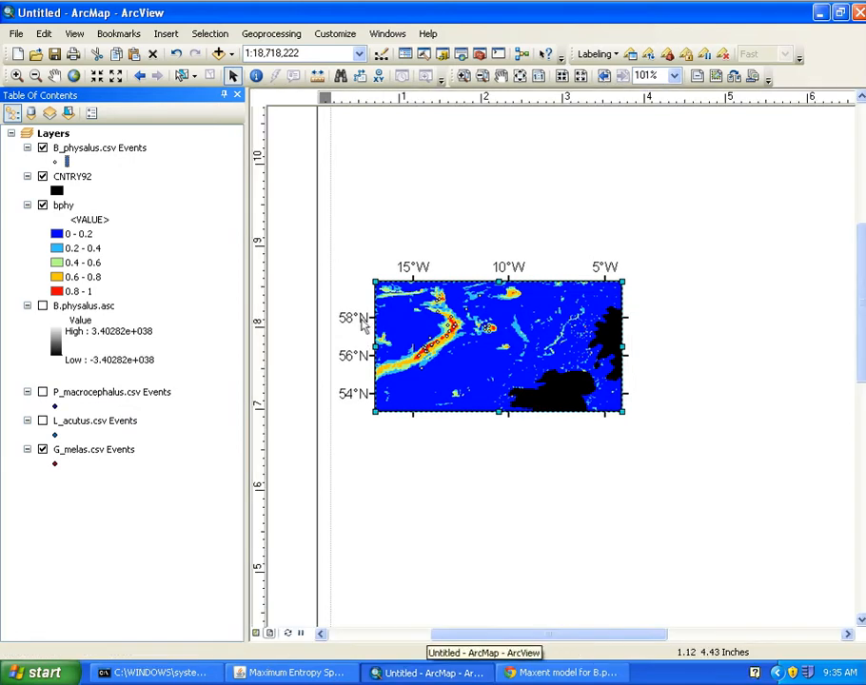
left_click(295, 673)
left_click(329, 676)
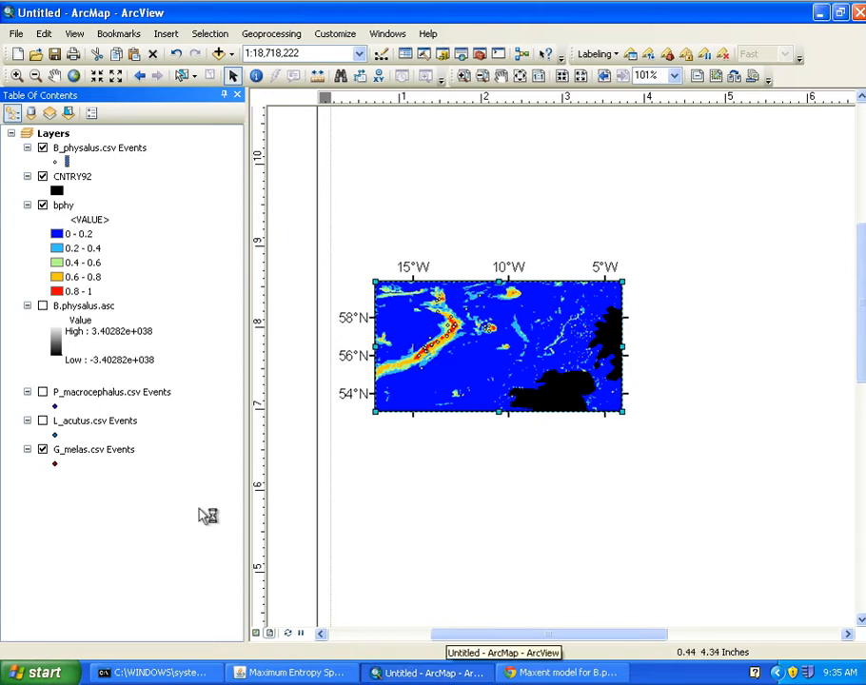
left_click(325, 673)
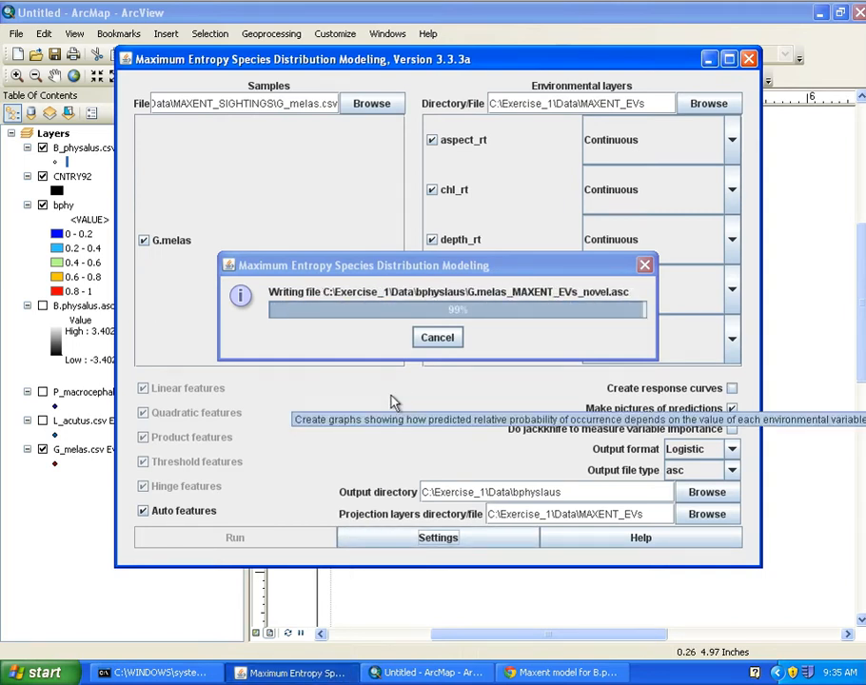
- Load L_acutus.csv as the Maxent samples file and run the model for L. acutus
left_click(371, 103)
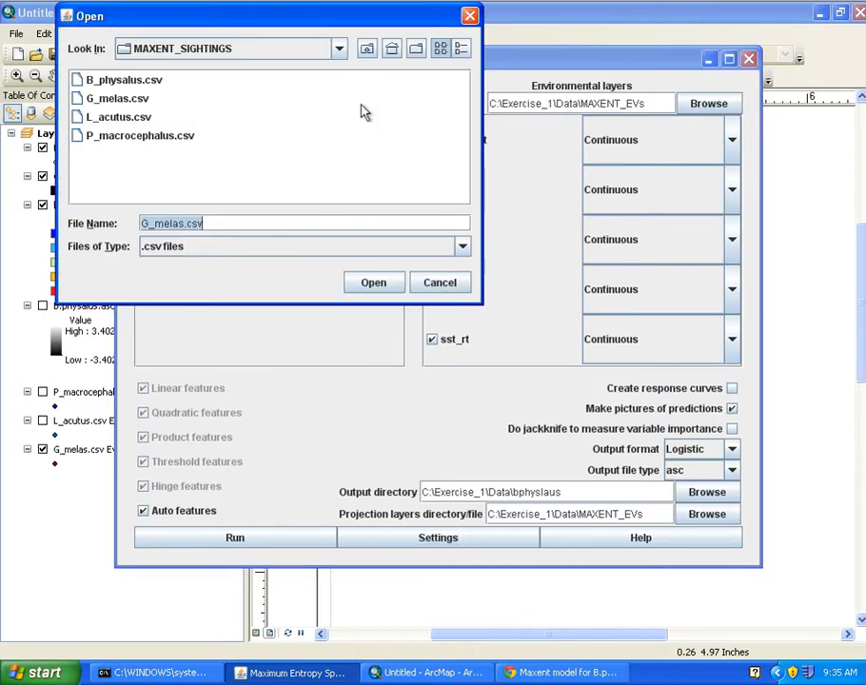
left_click(115, 116)
left_click(350, 282)
left_click(287, 540)
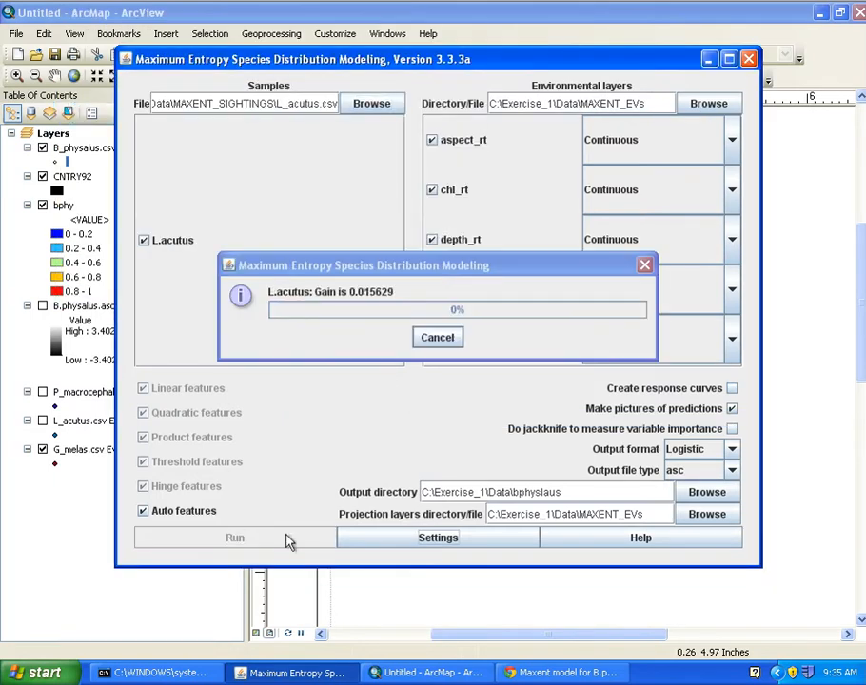
- Switch to ArcMap, start the ASCII to Raster conversion tool and choose G.melas.asc from the bphyslaus folder as its input
left_click(120, 572)
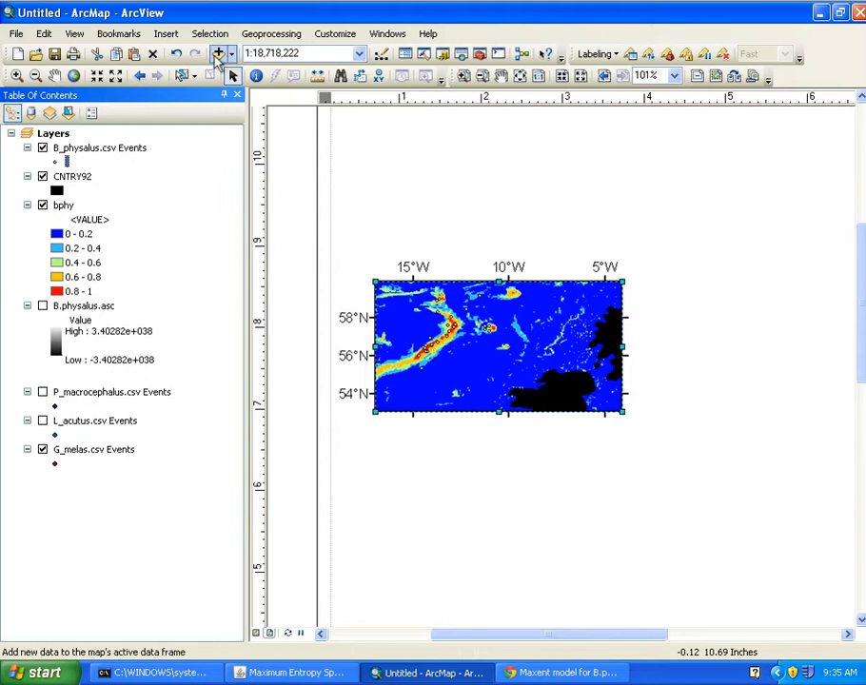
left_click(461, 54)
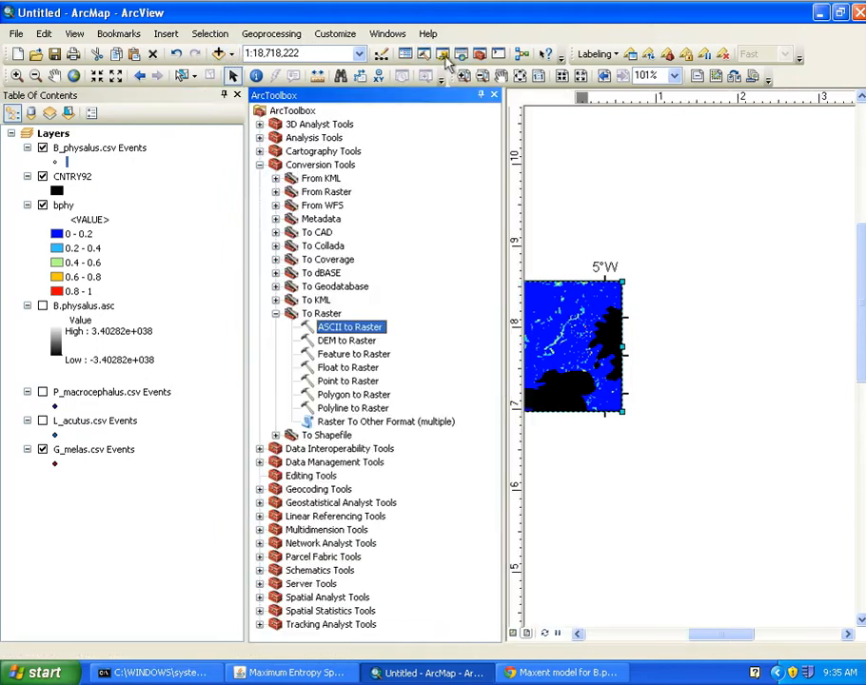
double_click(340, 329)
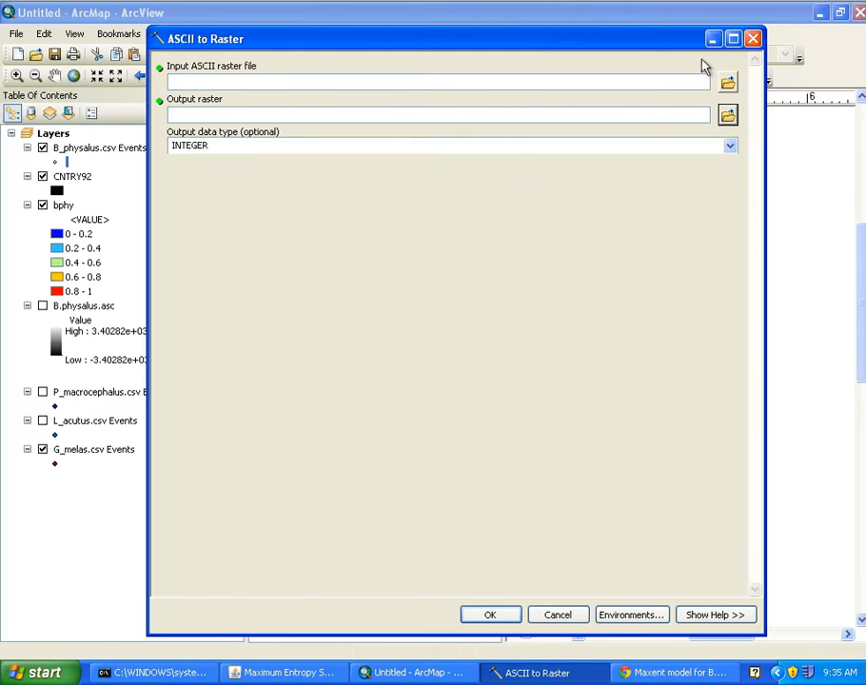
left_click(727, 82)
left_click(351, 336)
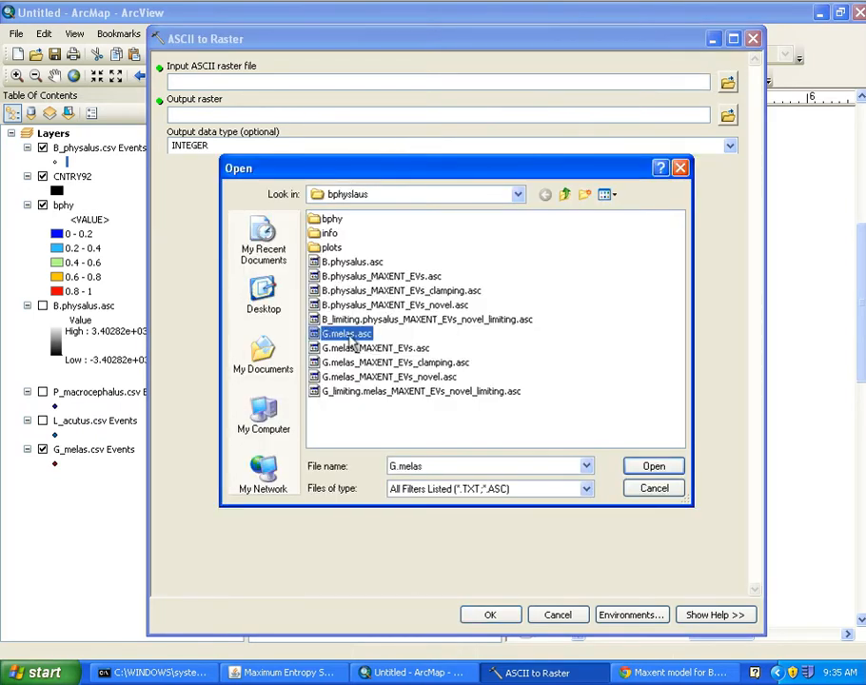
left_click(641, 465)
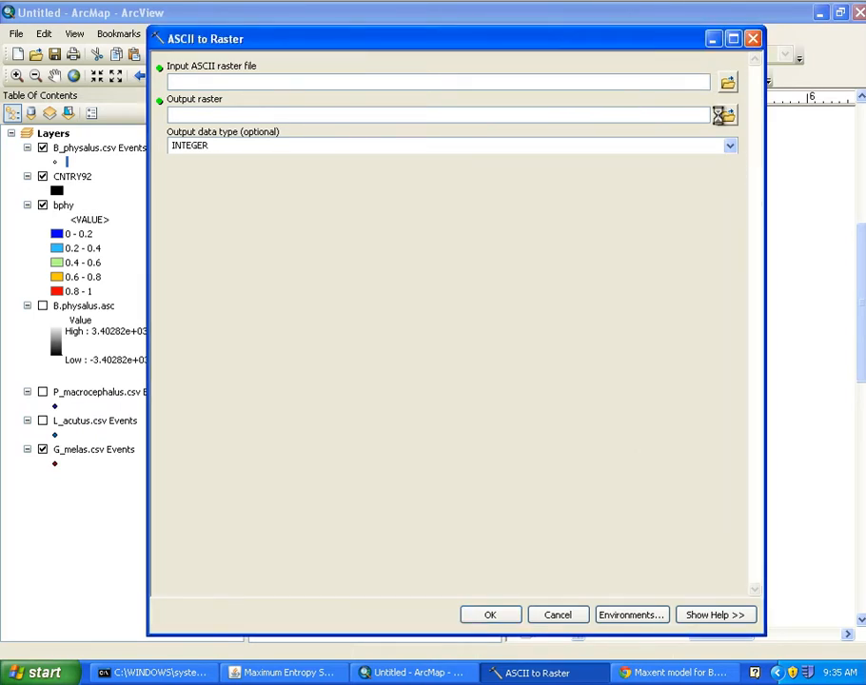
- Replace the default output raster path with C:\Exercise_1\Data\bphyslaus\melas, reusing the folder path from the input file
left_click_drag(300, 83, 172, 83)
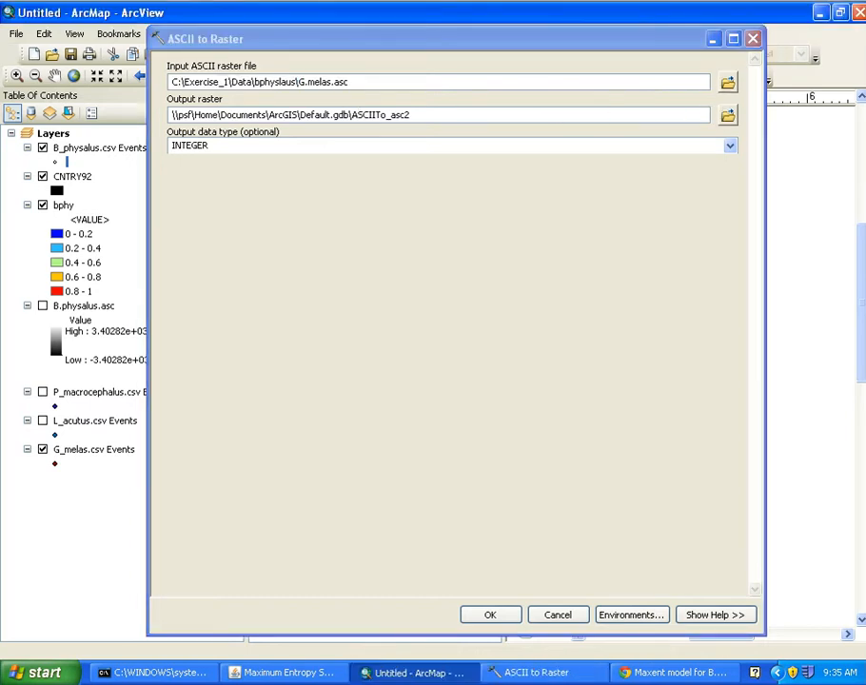
key("super")
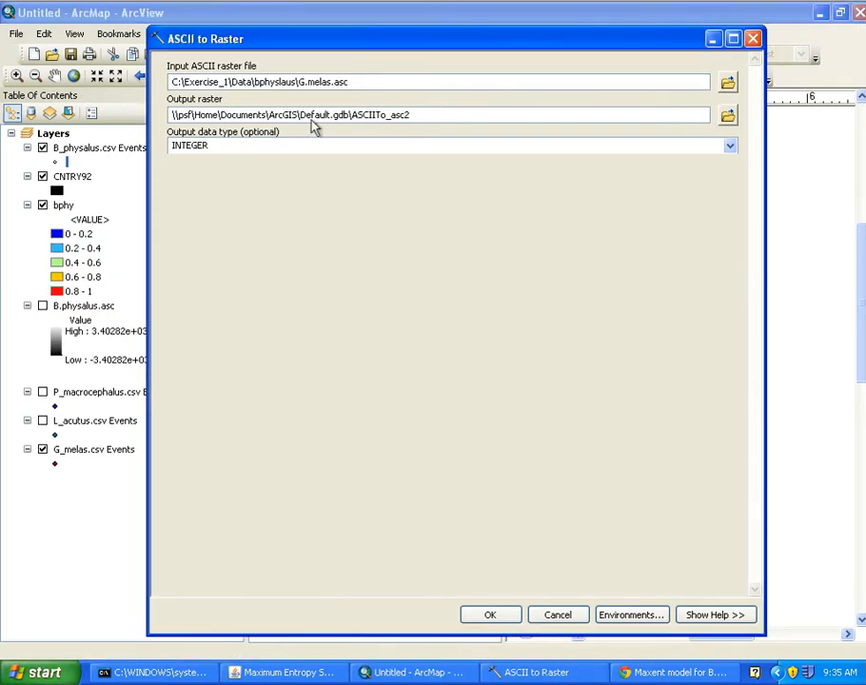
left_click_drag(420, 113, 172, 115)
key("Delete")
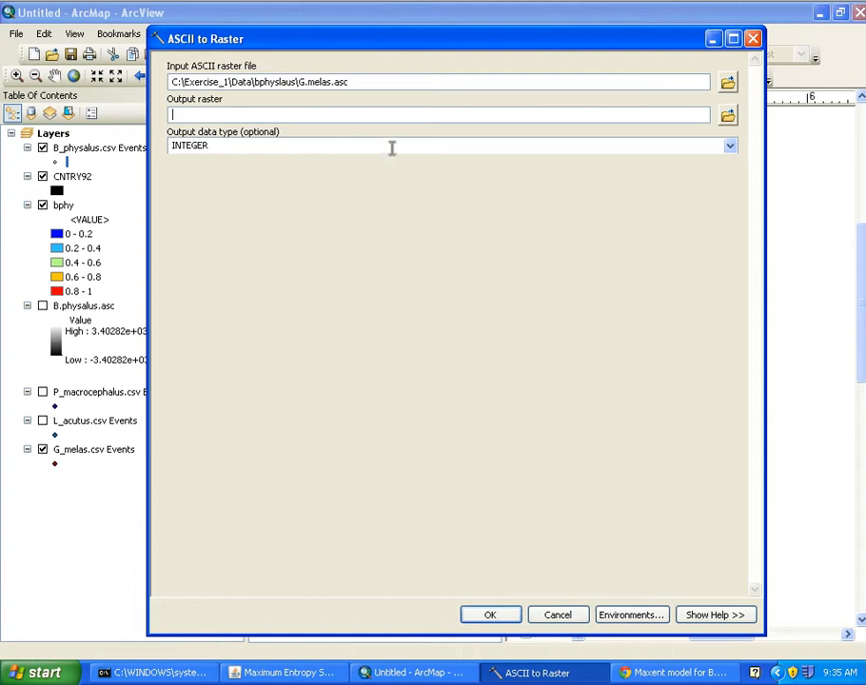
key("super")
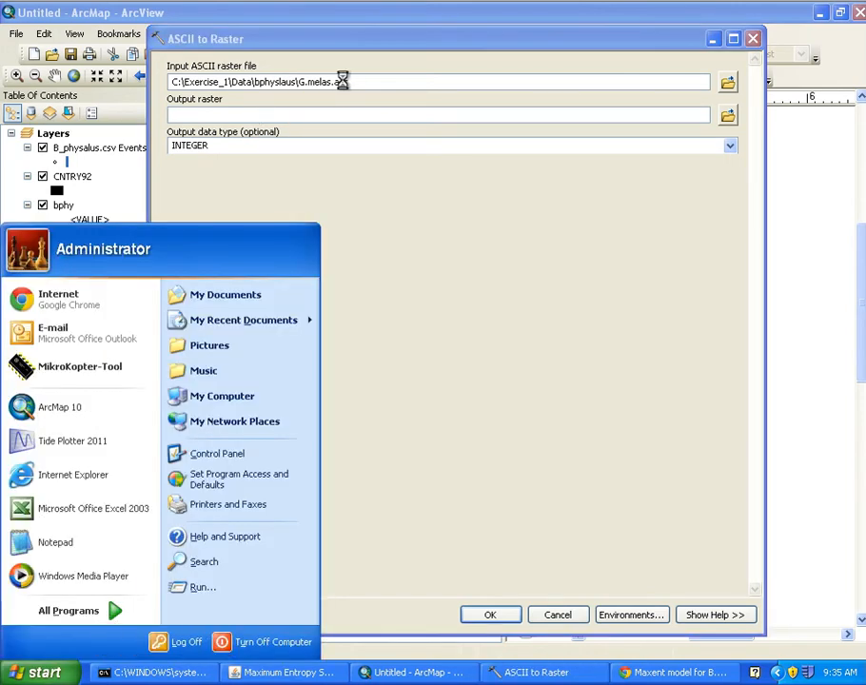
left_click(297, 82)
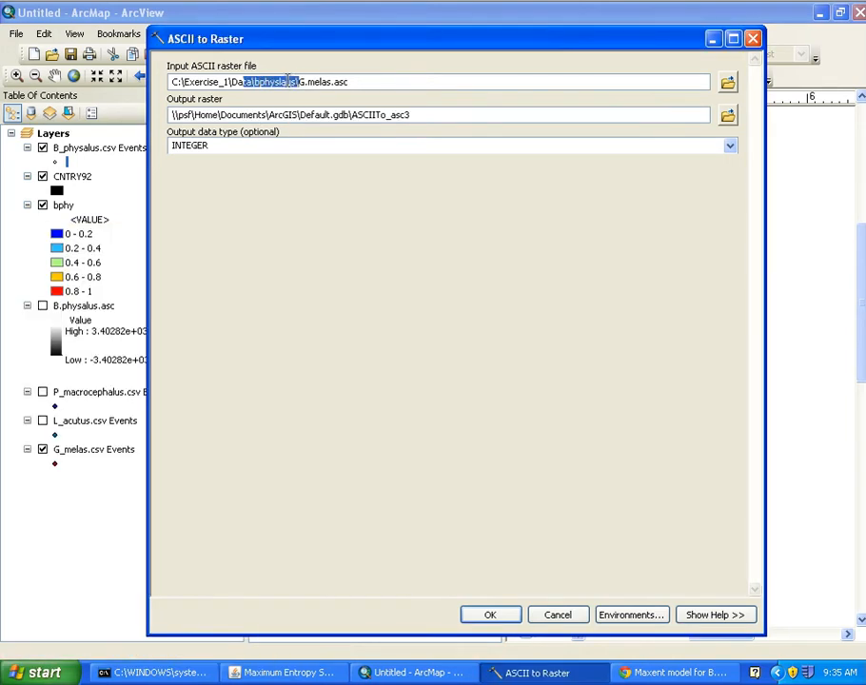
left_click_drag(288, 81, 119, 84)
key("ctrl+c")
left_click(254, 118)
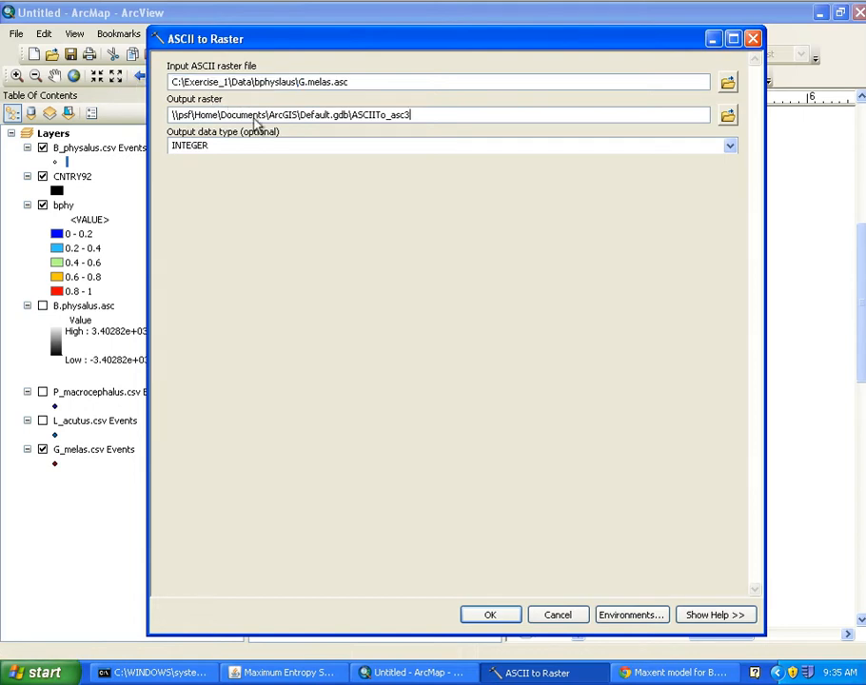
double_click(416, 115)
key("ctrl+v")
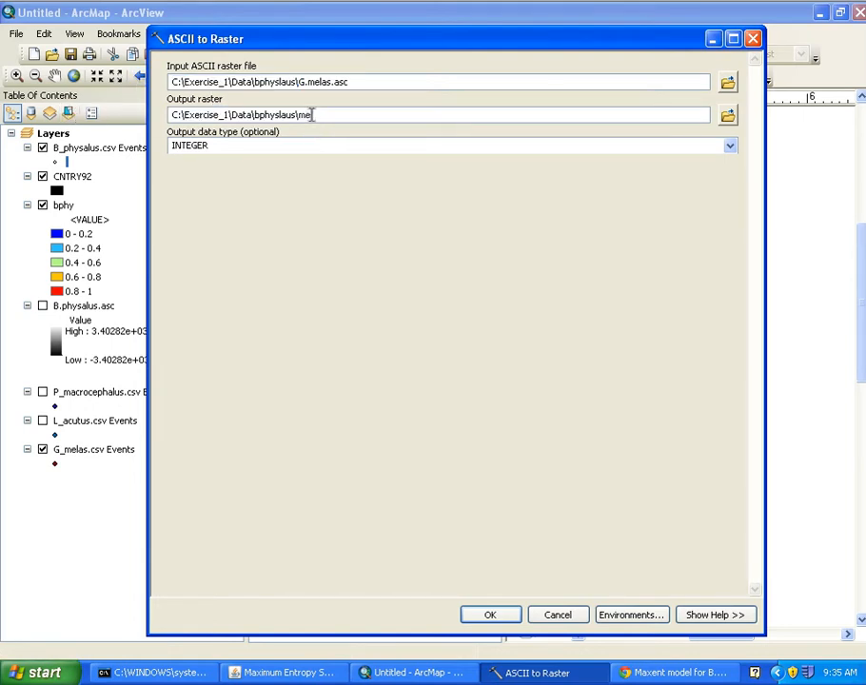
- Set the output data type to FLOAT and run the G.melas.asc conversion
left_click(730, 146)
left_click(208, 162)
left_click(487, 614)
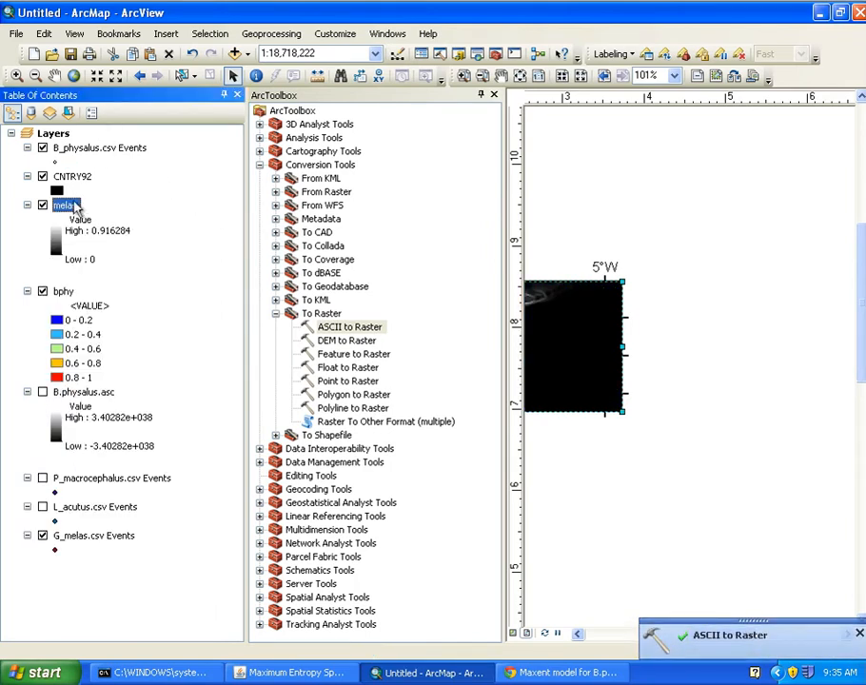
- Move the melas raster below the bphy layer in the layer order
left_click(60, 192)
left_click(721, 515)
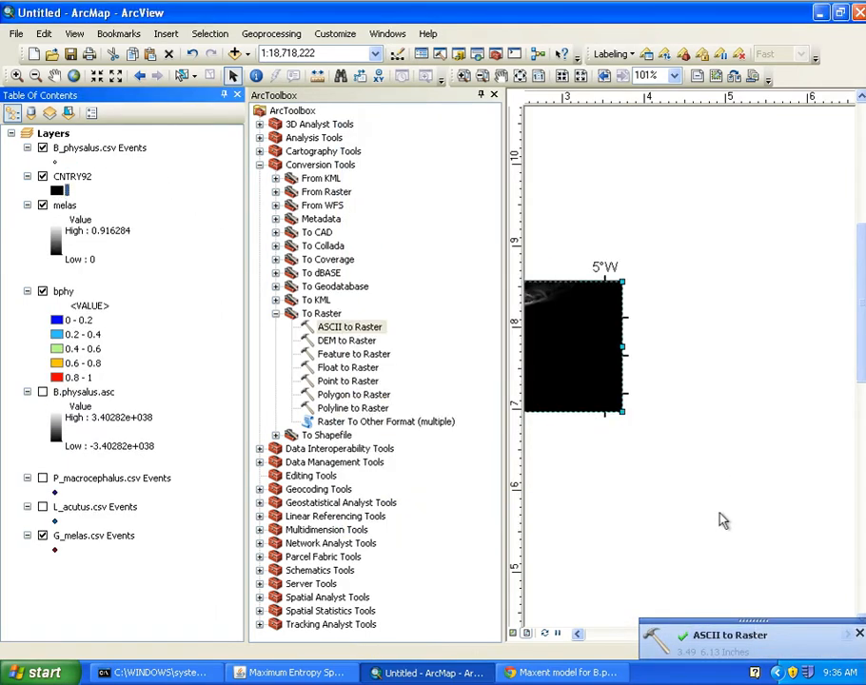
left_click(63, 206)
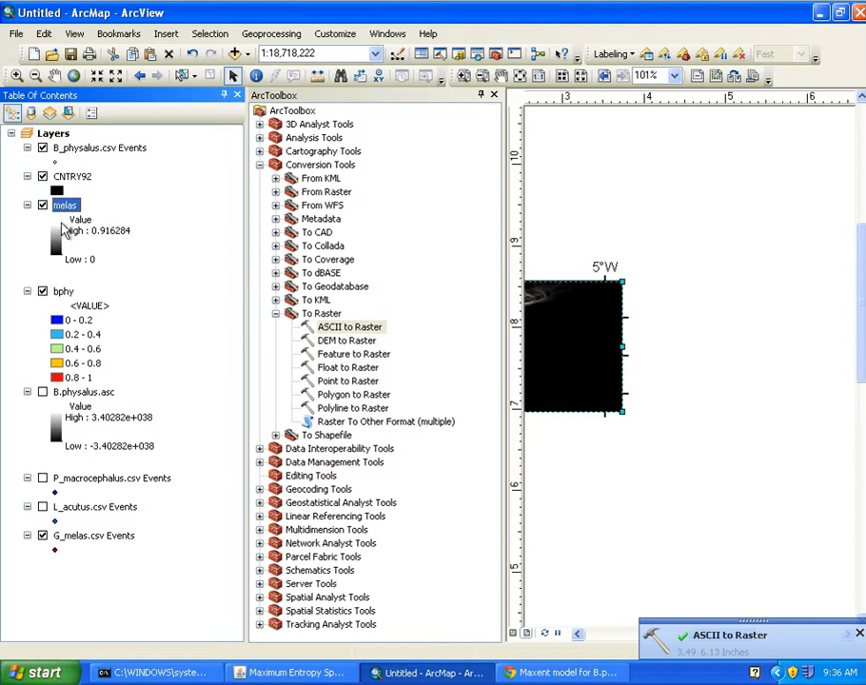
left_click_drag(64, 228, 108, 378)
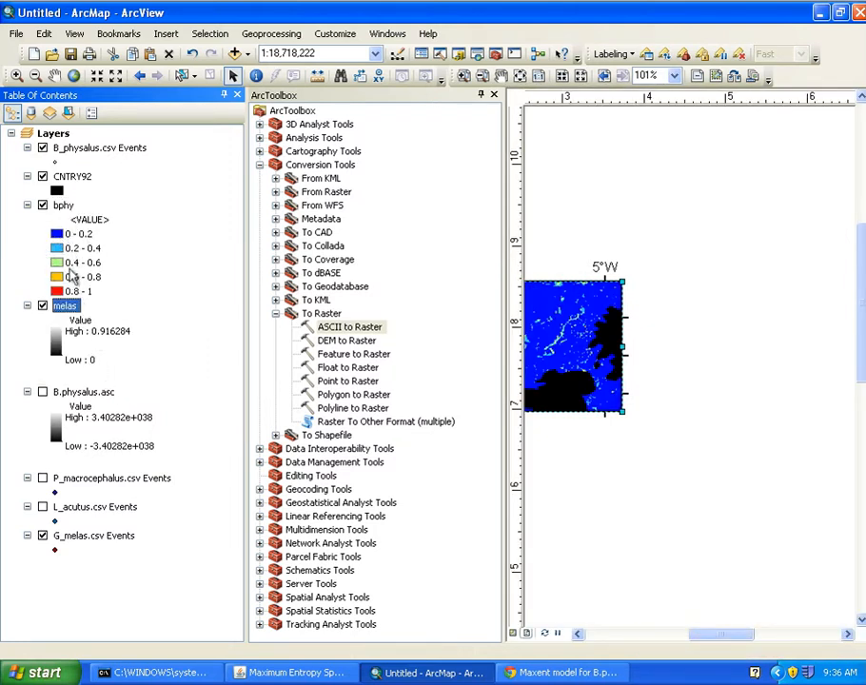
- Switch the melas layer's symbology to Classified and compute the required histogram
right_click(70, 307)
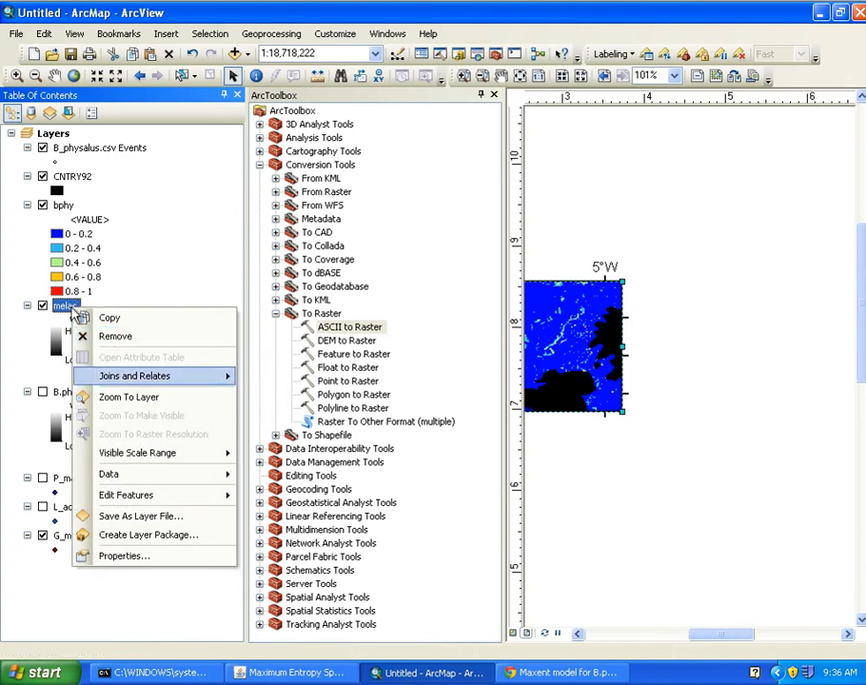
left_click(124, 557)
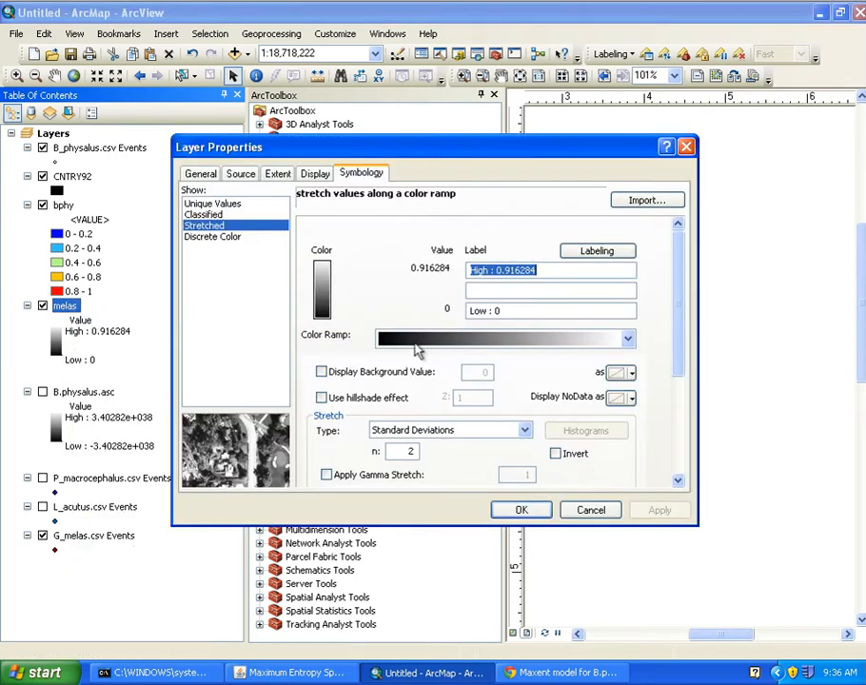
left_click(206, 216)
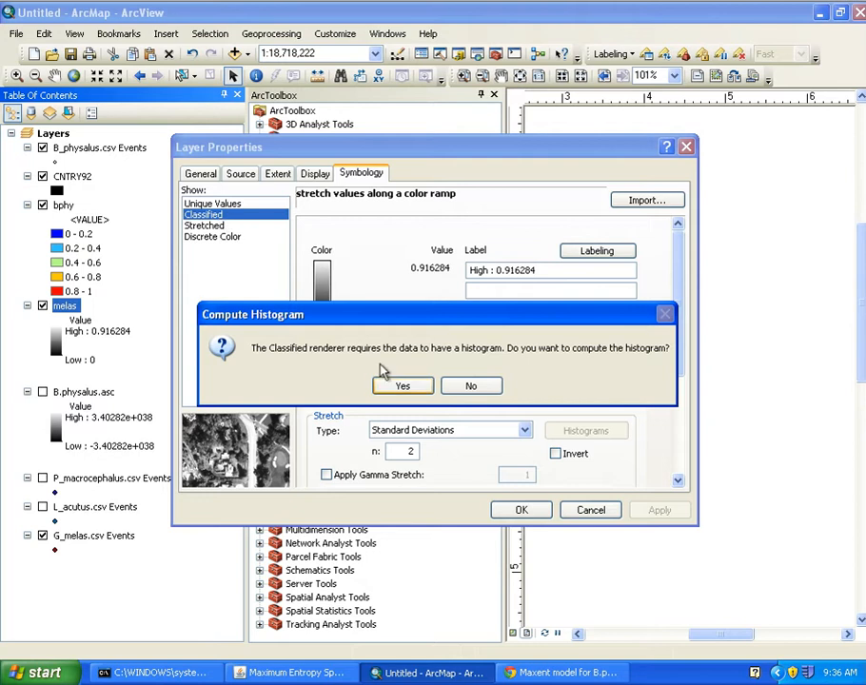
left_click(403, 386)
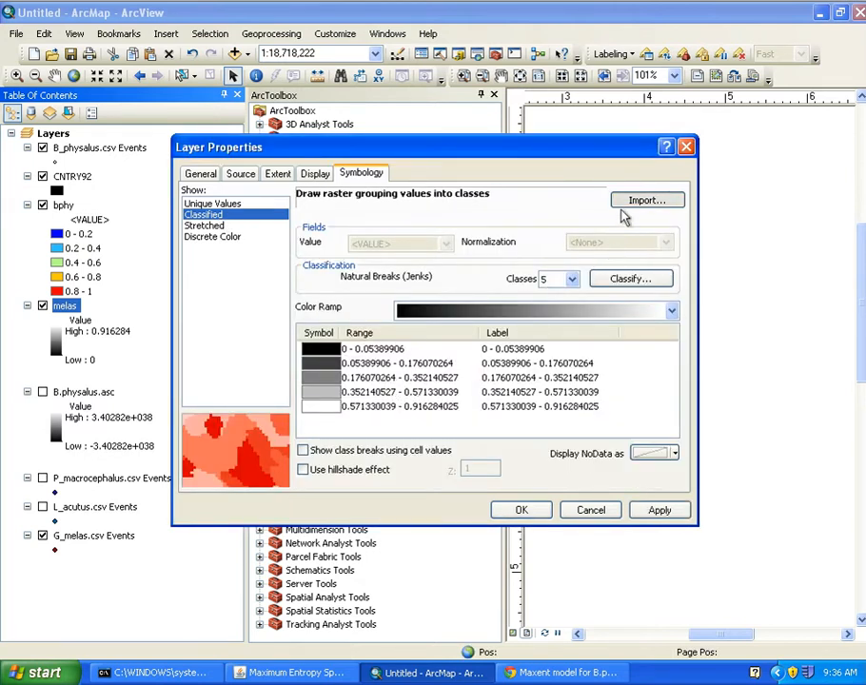
- Import the bphy layer's symbology into the melas layer and apply it
left_click(627, 204)
left_click(511, 316)
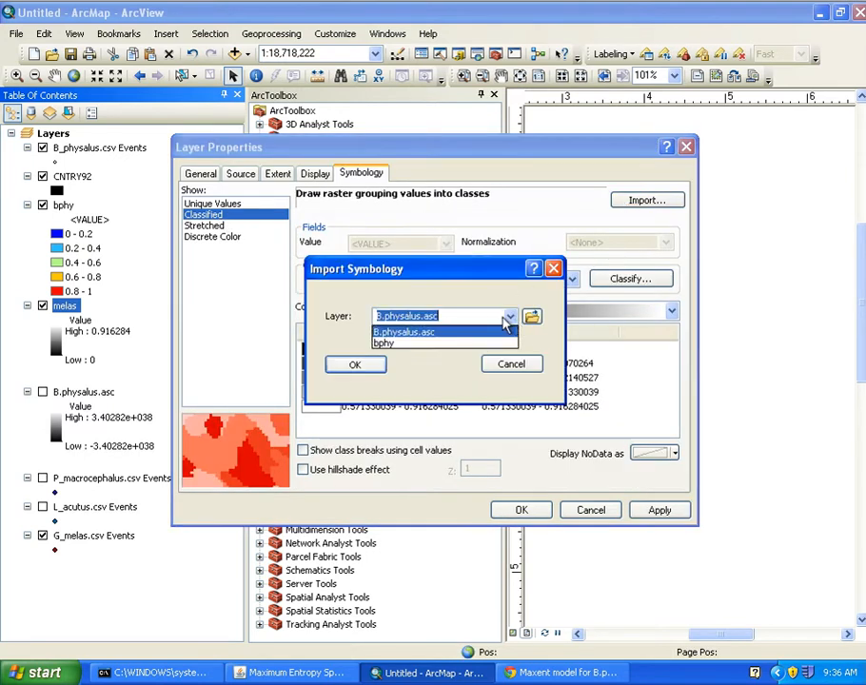
left_click(386, 341)
left_click(356, 365)
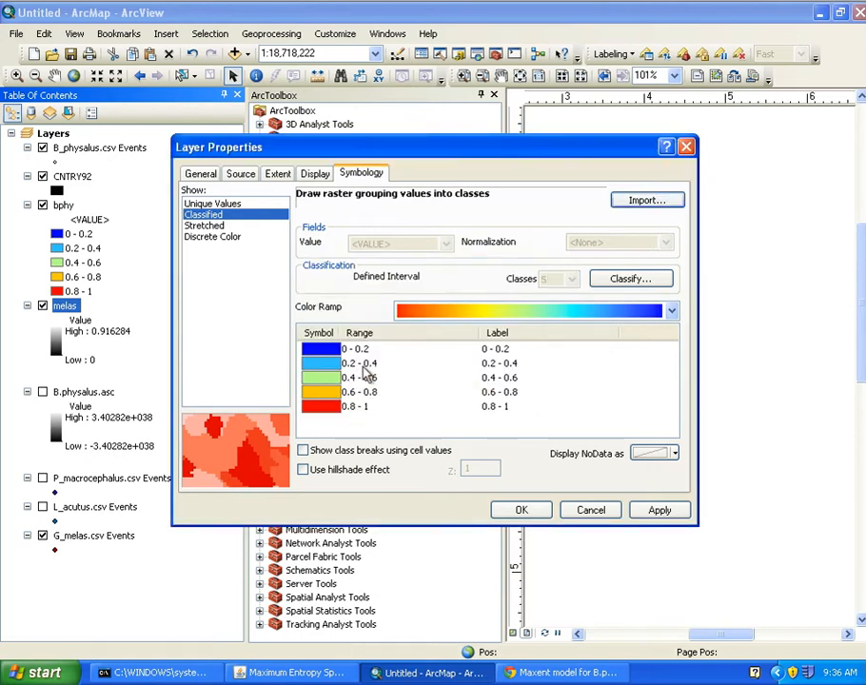
left_click(522, 511)
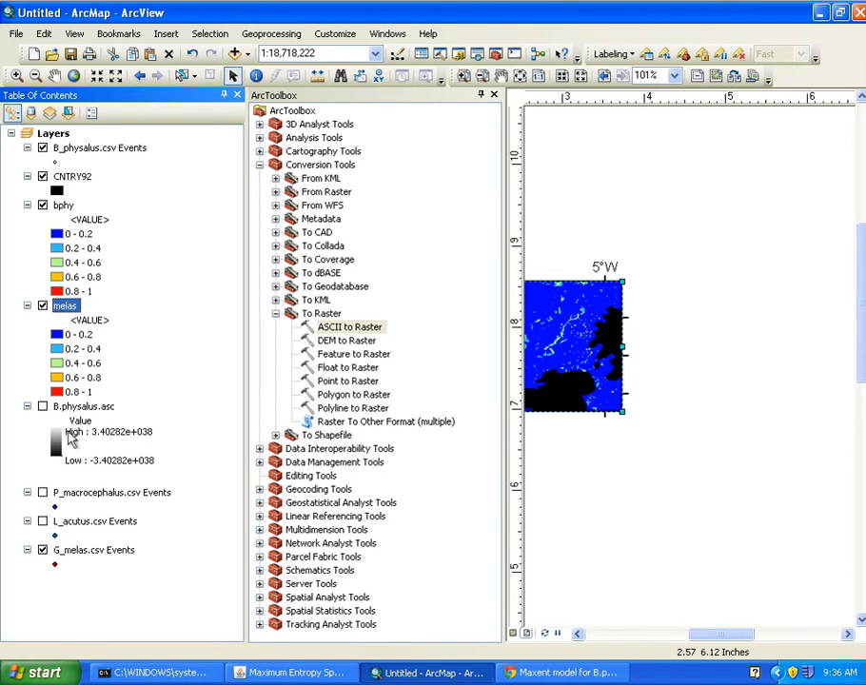
- Move G_melas.csv Events to just under B_physalus.csv Events and import the B_physalus.csv Events point symbology into it
left_click_drag(77, 550, 67, 124)
right_click(80, 179)
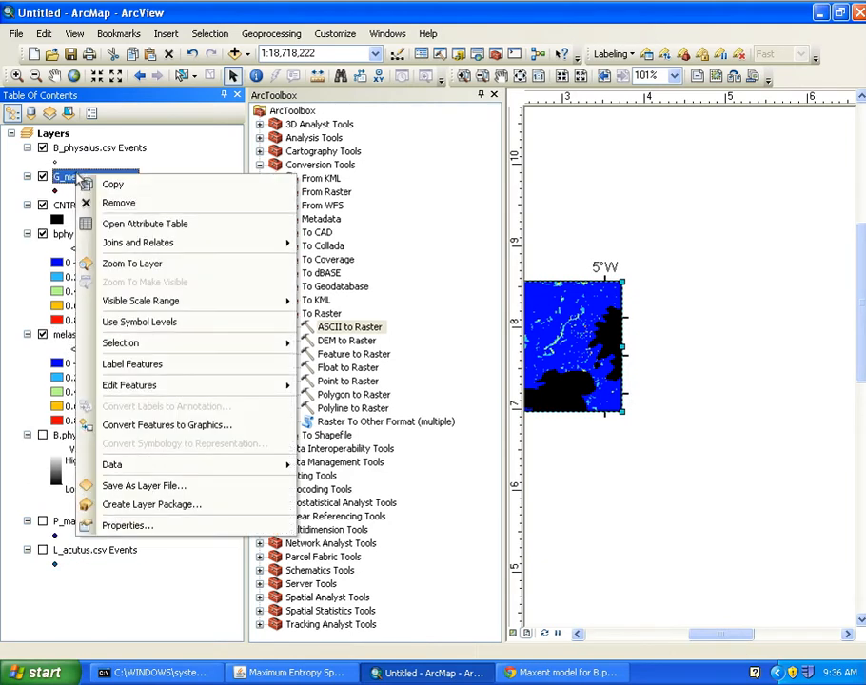
left_click(133, 526)
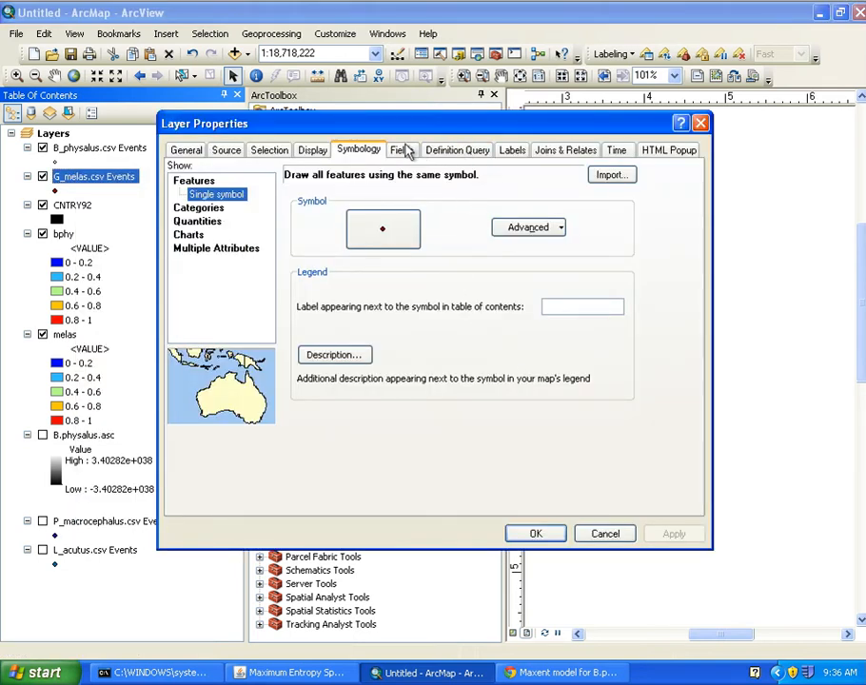
left_click(611, 176)
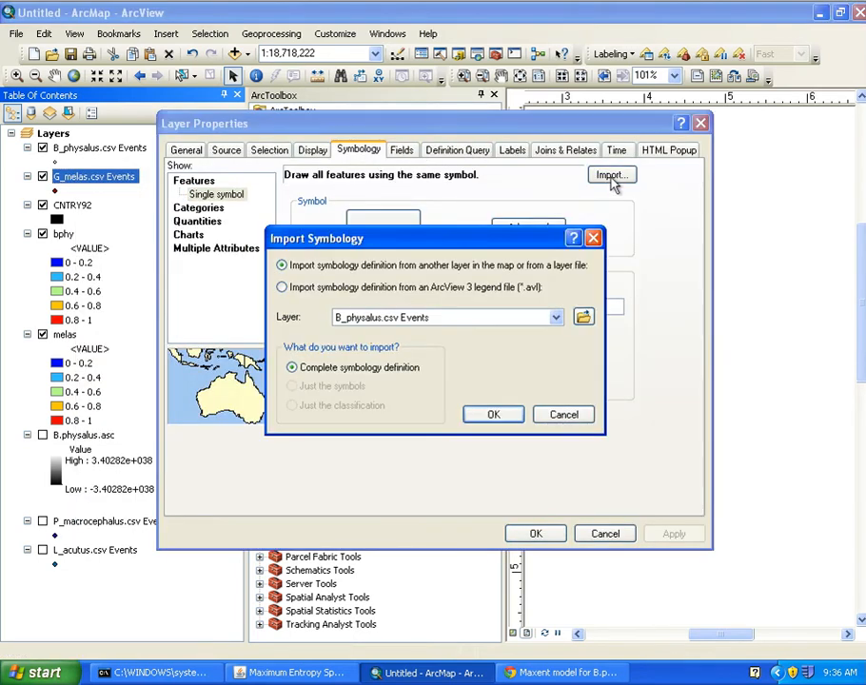
left_click(493, 414)
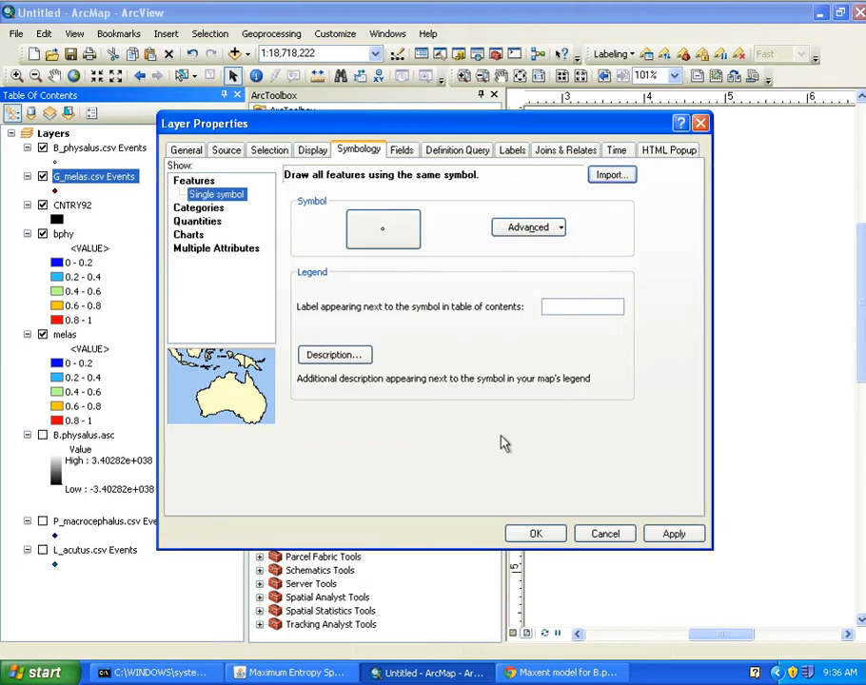
left_click(535, 535)
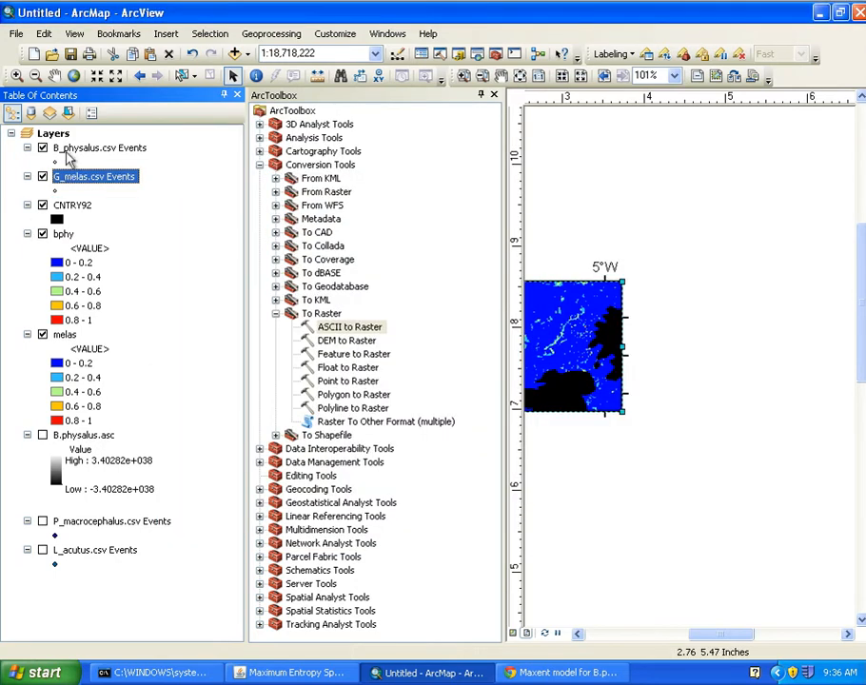
- Close ArcToolbox and hide the G_melas.csv Events layer
left_click(494, 95)
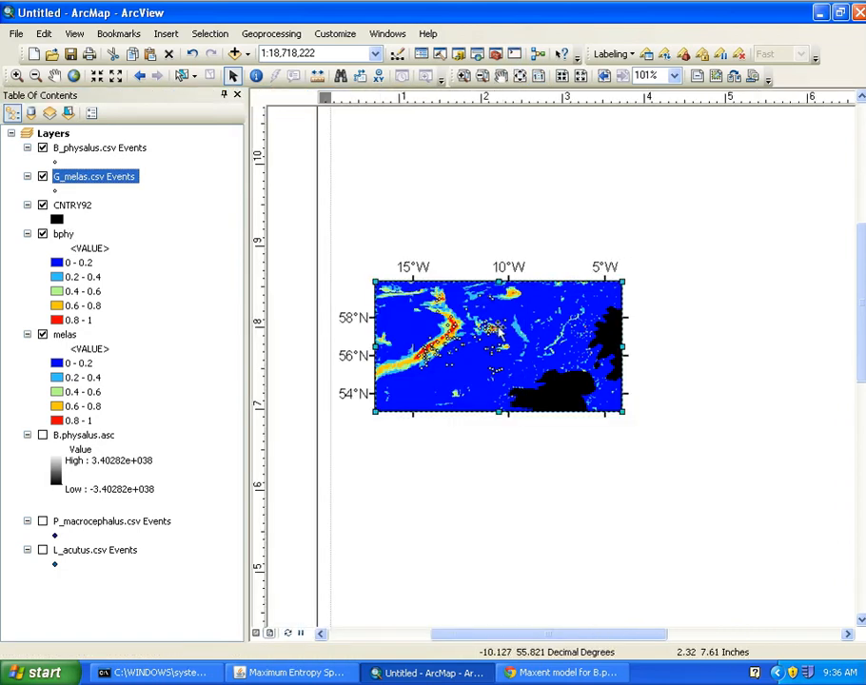
left_click(42, 176)
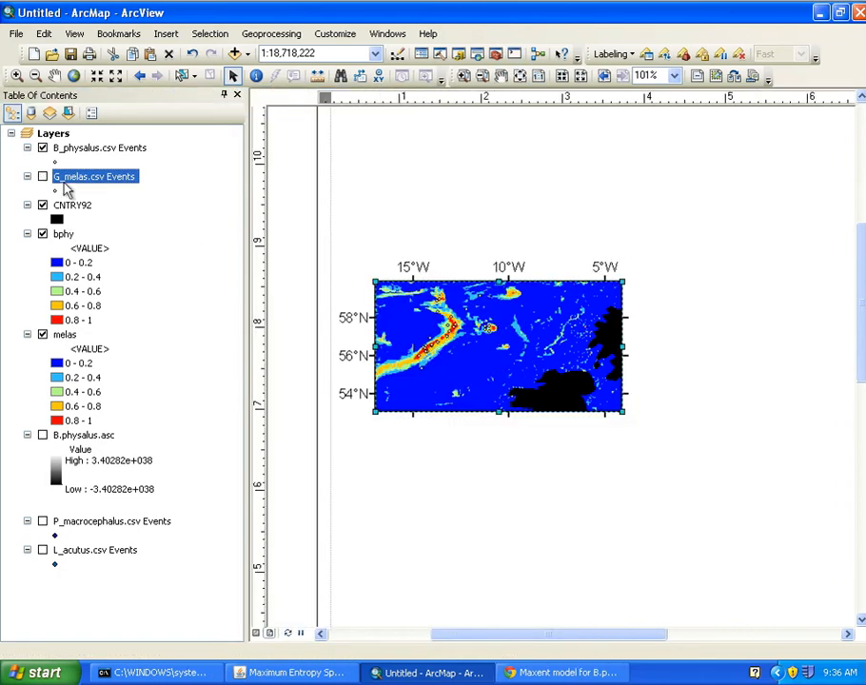
- Copy the B. physalus map data frame and paste a duplicate of it onto the layout page
right_click(494, 332)
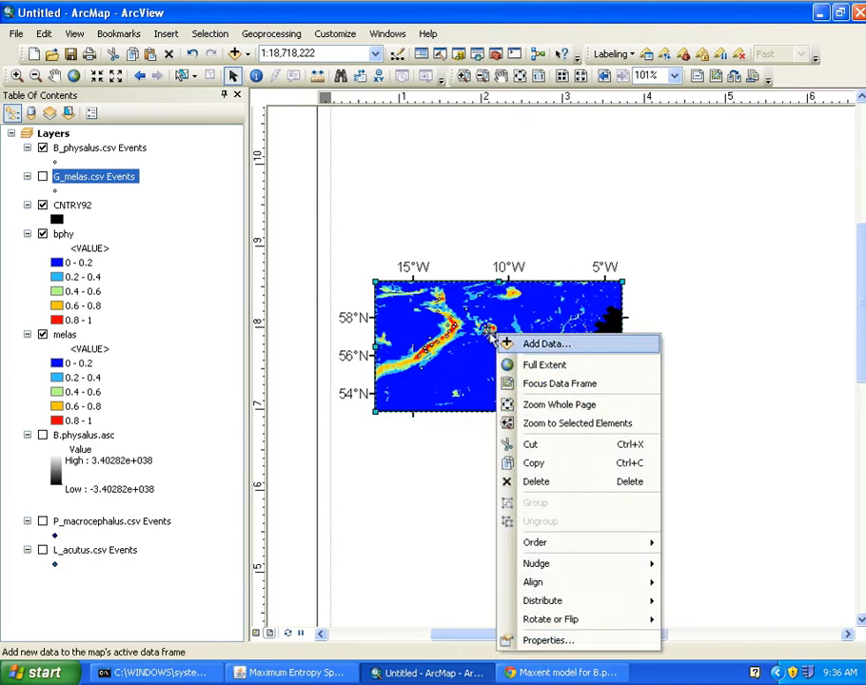
left_click(559, 465)
left_click(562, 477)
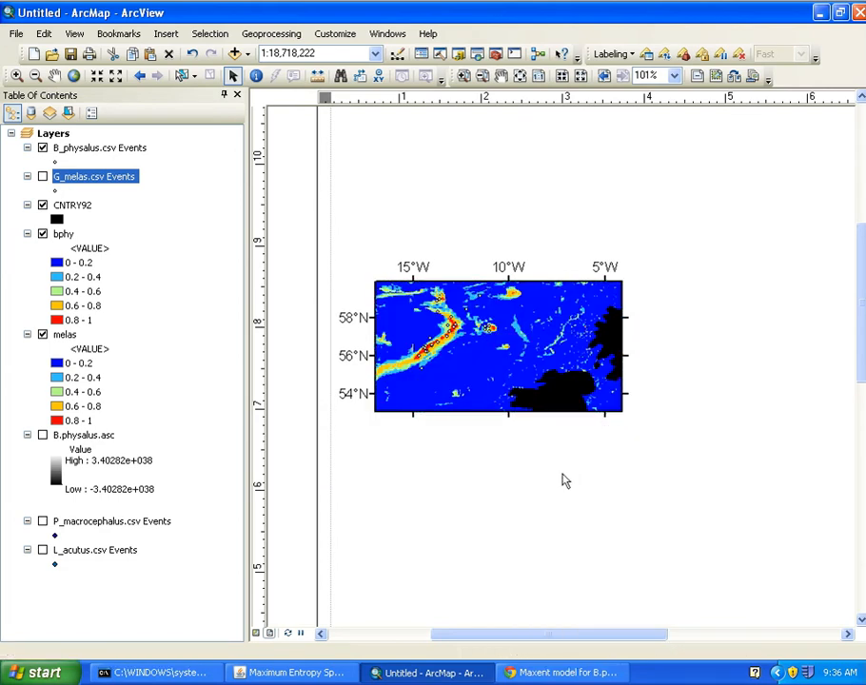
right_click(636, 505)
left_click(686, 314)
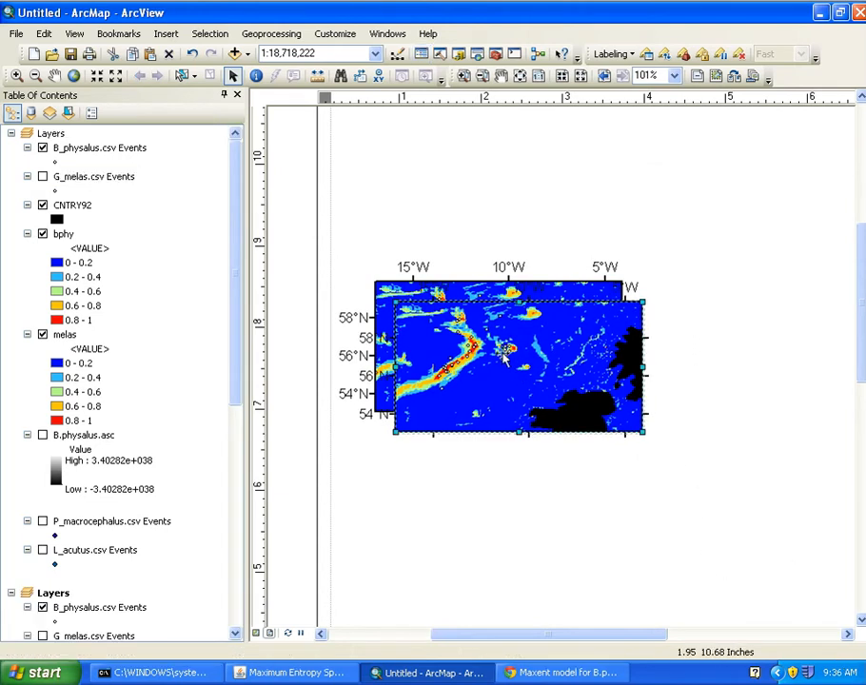
- Place the duplicated data frame to the right of the original B. physalus map, with their upper edges aligned
left_click_drag(491, 352, 733, 331)
mouse_move(664, 332)
left_mouse_down()
mouse_move(683, 328)
mouse_move(667, 330)
left_mouse_up()
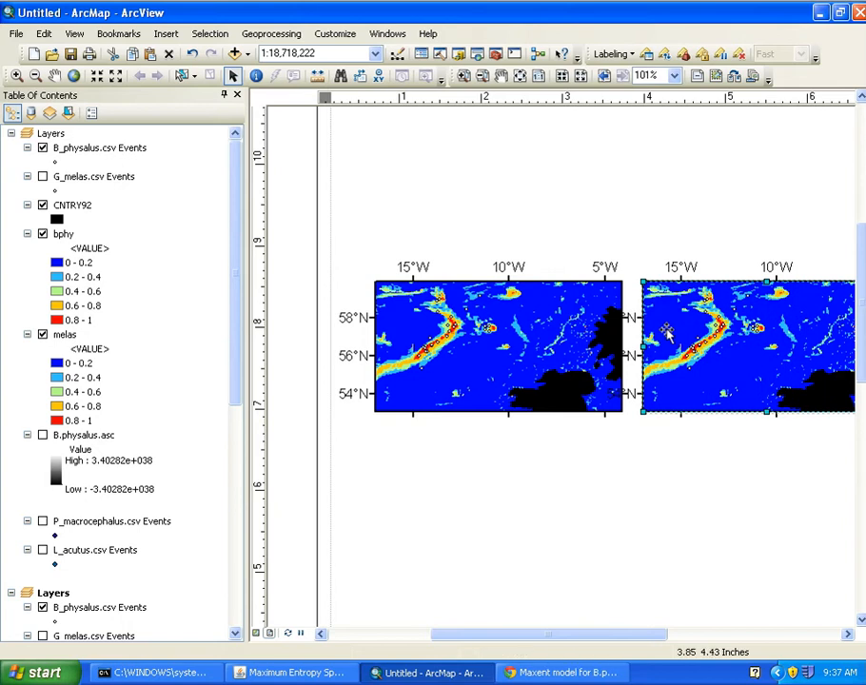
- Turn off the left-axis labels of the duplicated data frame's graticule, keeping its top and right labels
left_click_drag(623, 632, 672, 617)
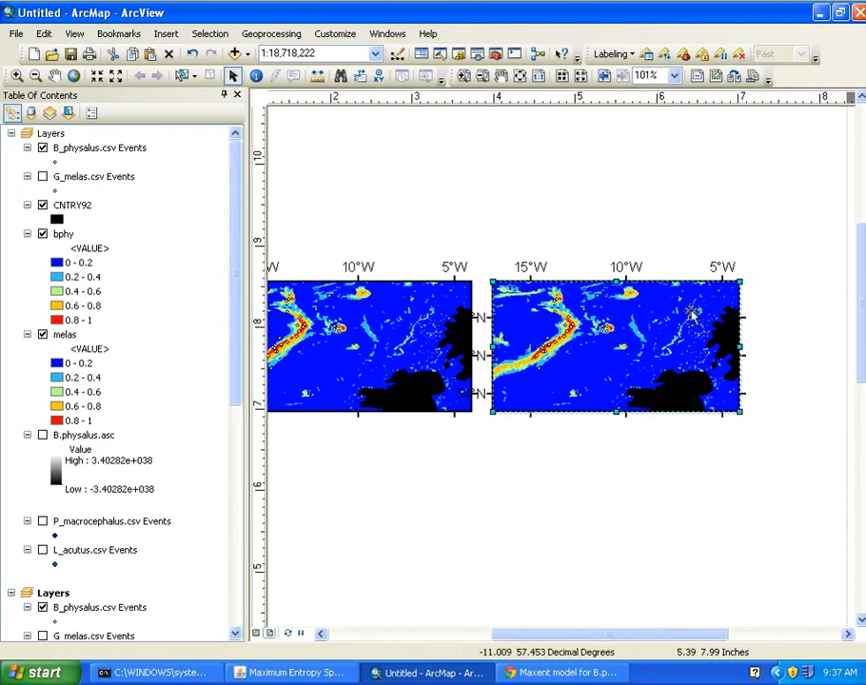
right_click(602, 329)
left_click(640, 634)
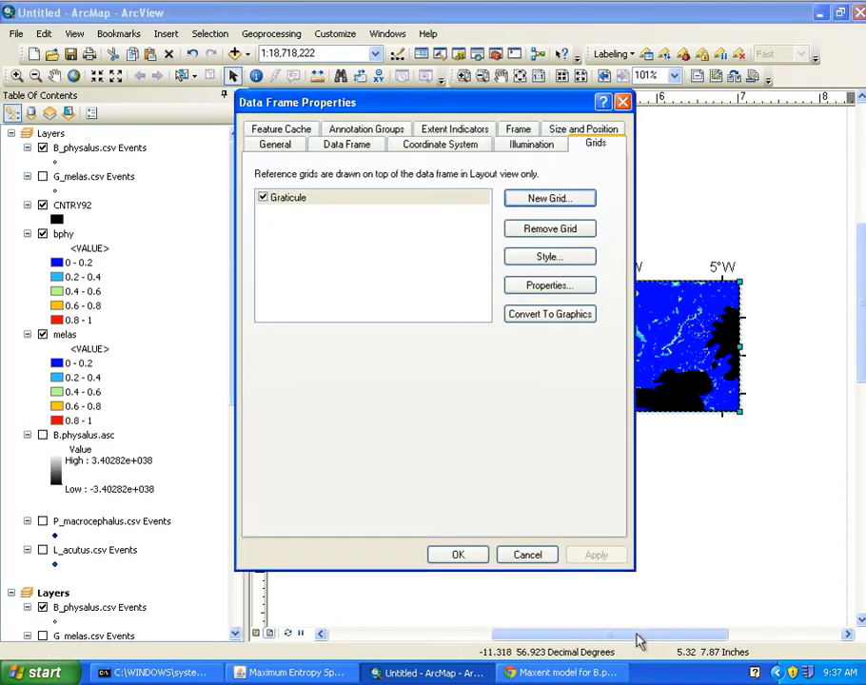
left_click(549, 285)
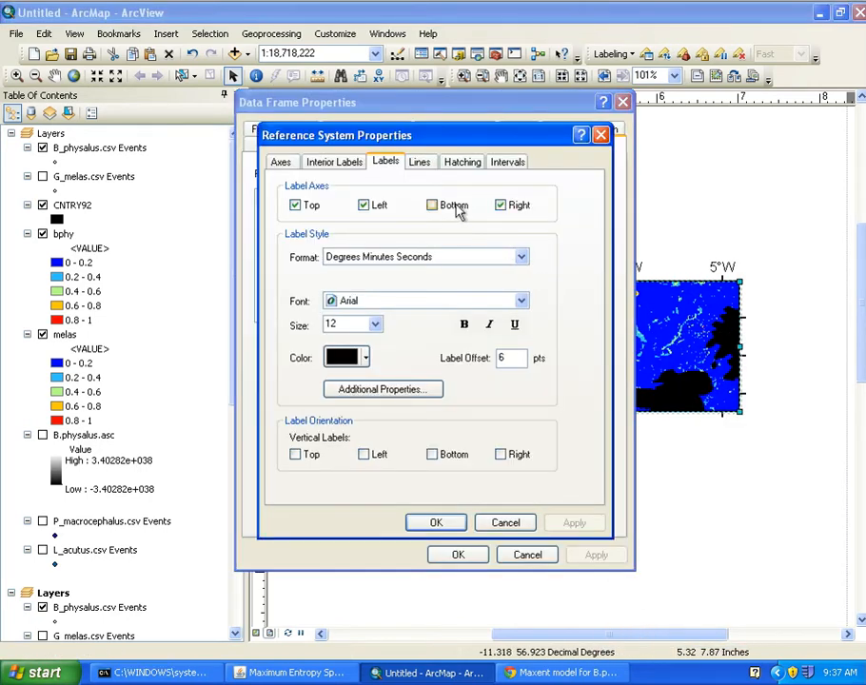
left_click(390, 208)
left_click(436, 523)
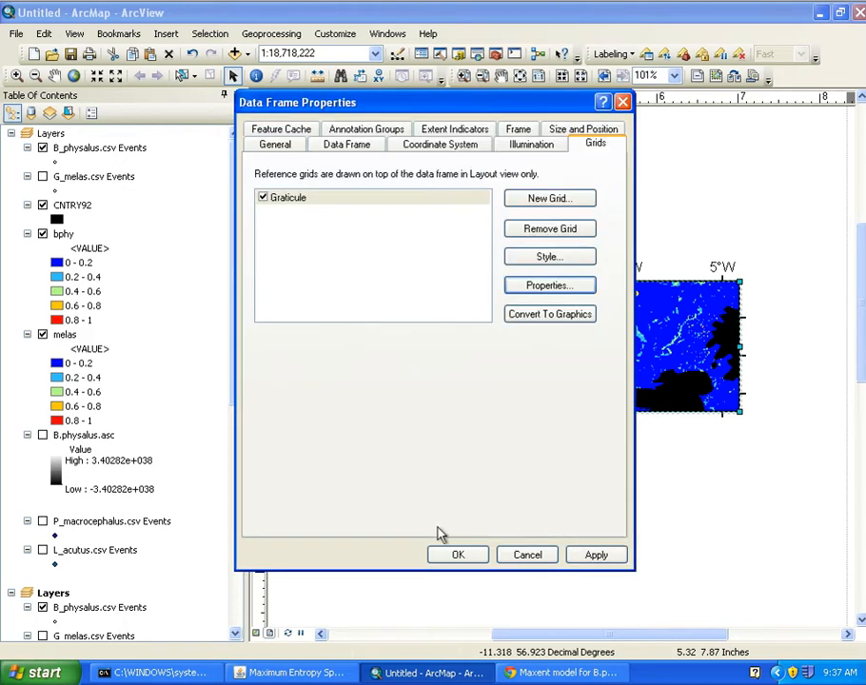
left_click(449, 553)
left_click(750, 474)
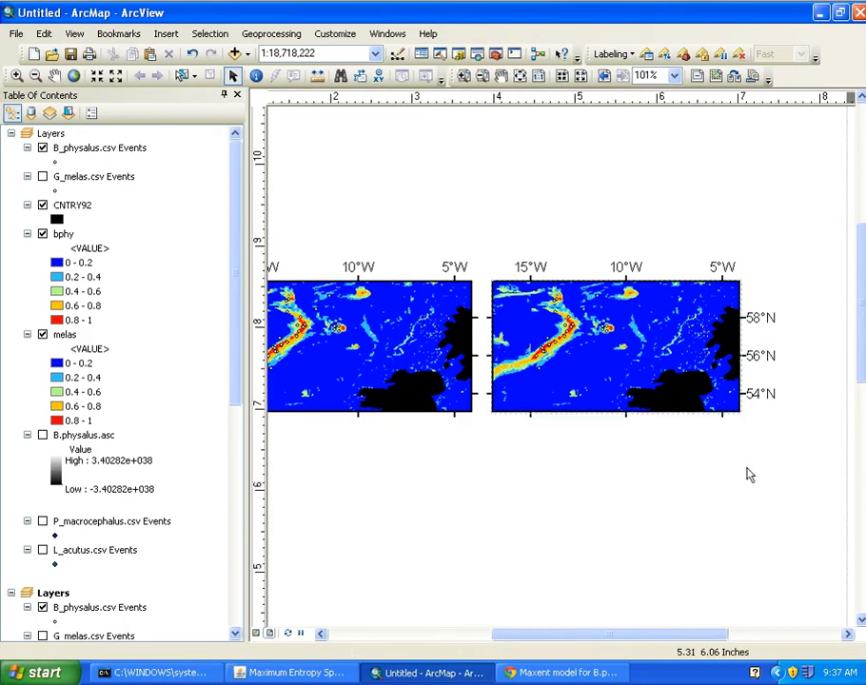
- In the duplicated data frame, hide the B_physalus.csv Events and bphy layers and show G_melas.csv Events
left_click_drag(571, 635, 535, 638)
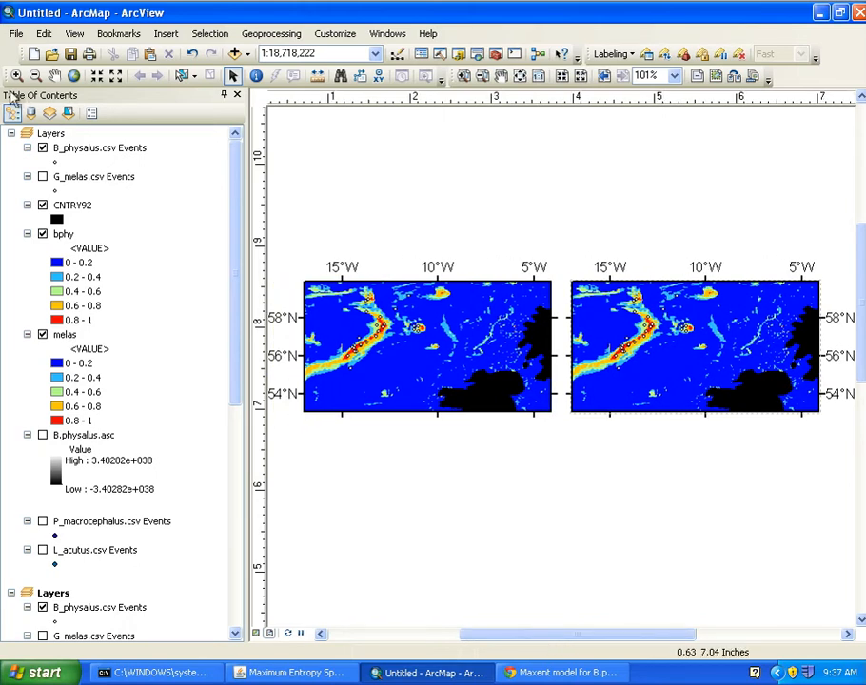
left_click(11, 134)
left_click(51, 163)
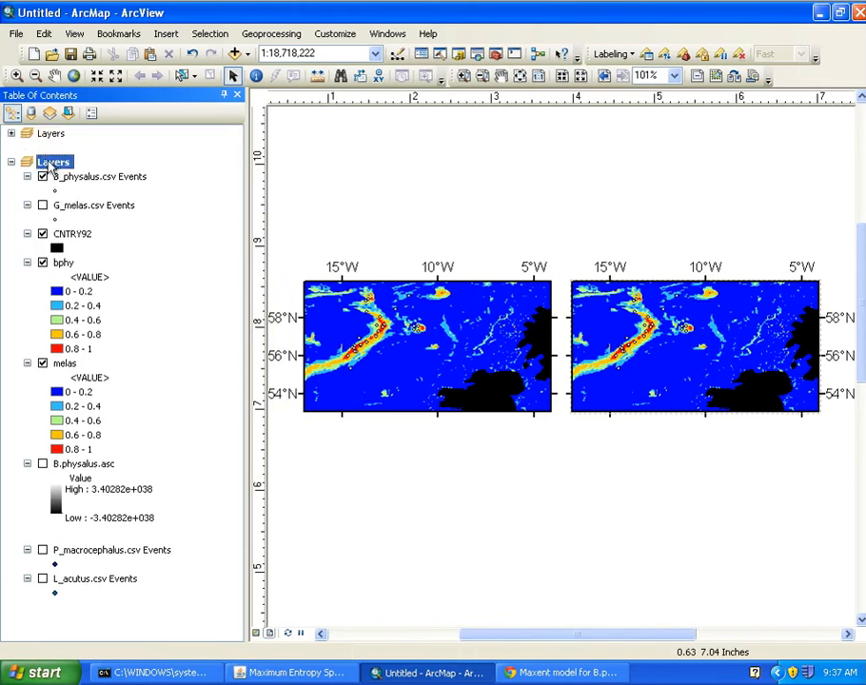
left_click(42, 177)
left_click(42, 262)
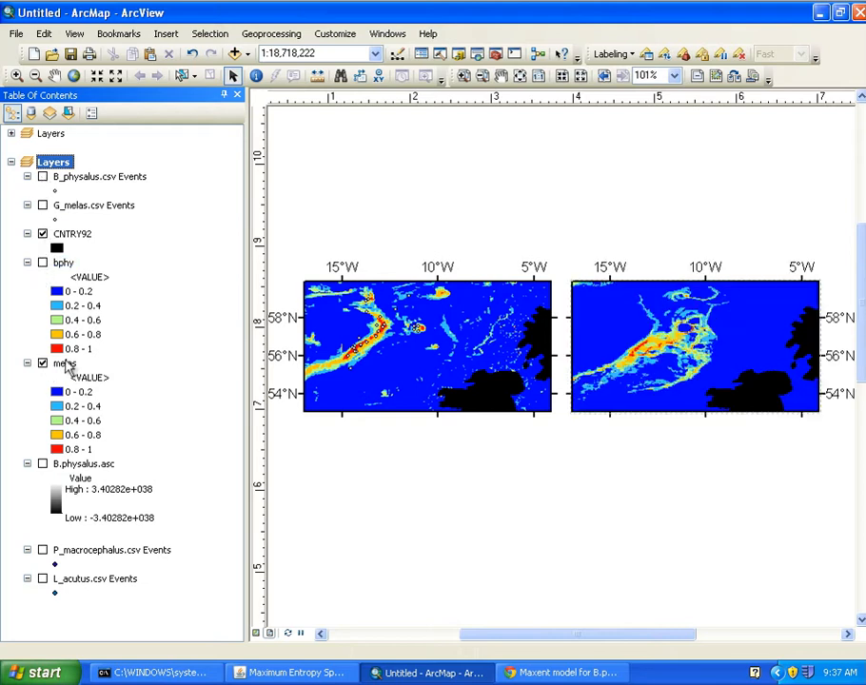
left_click(42, 205)
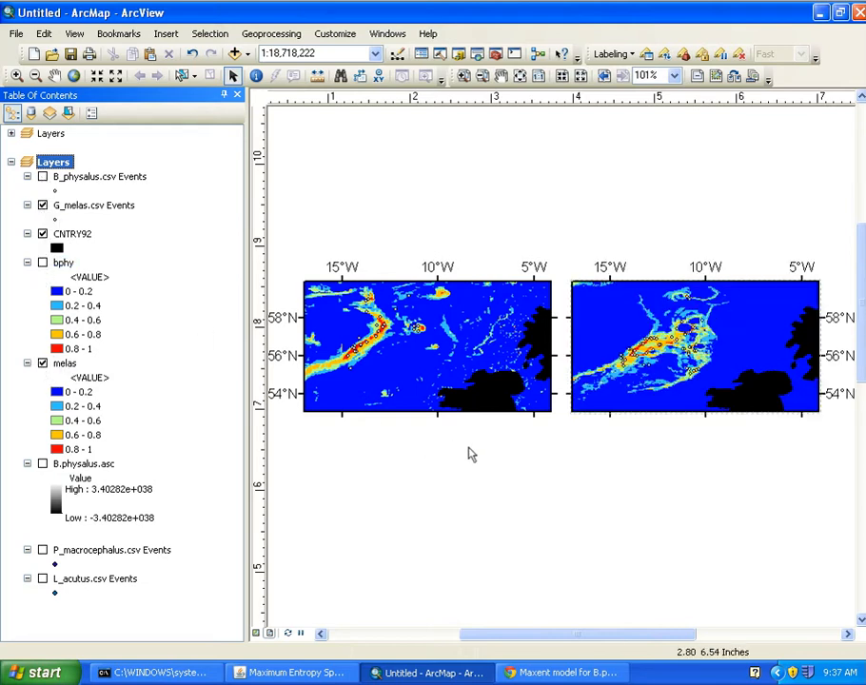
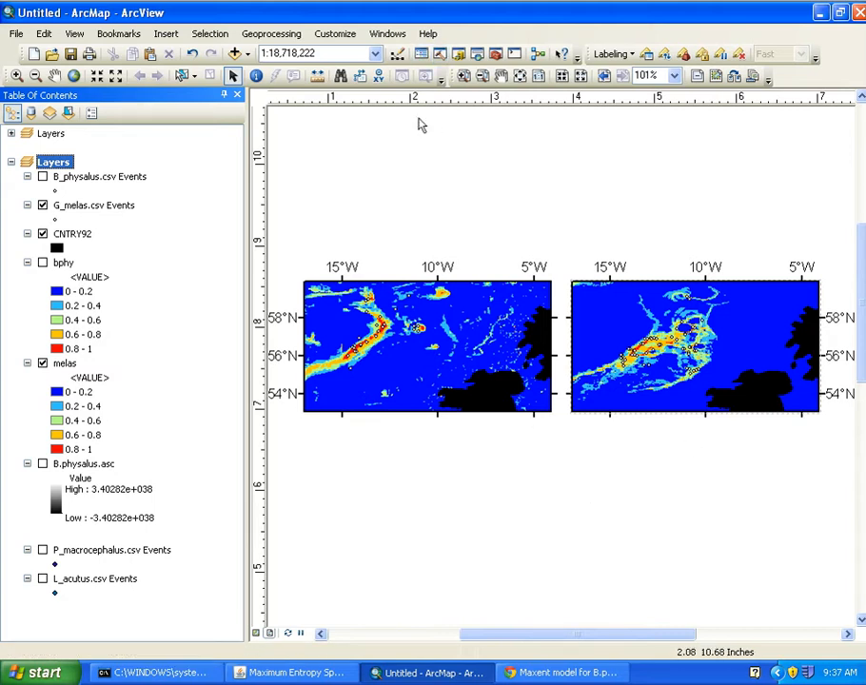
- Show the Draw toolbar and add the text label "B. physalus" over the land area of the original map
right_click(478, 42)
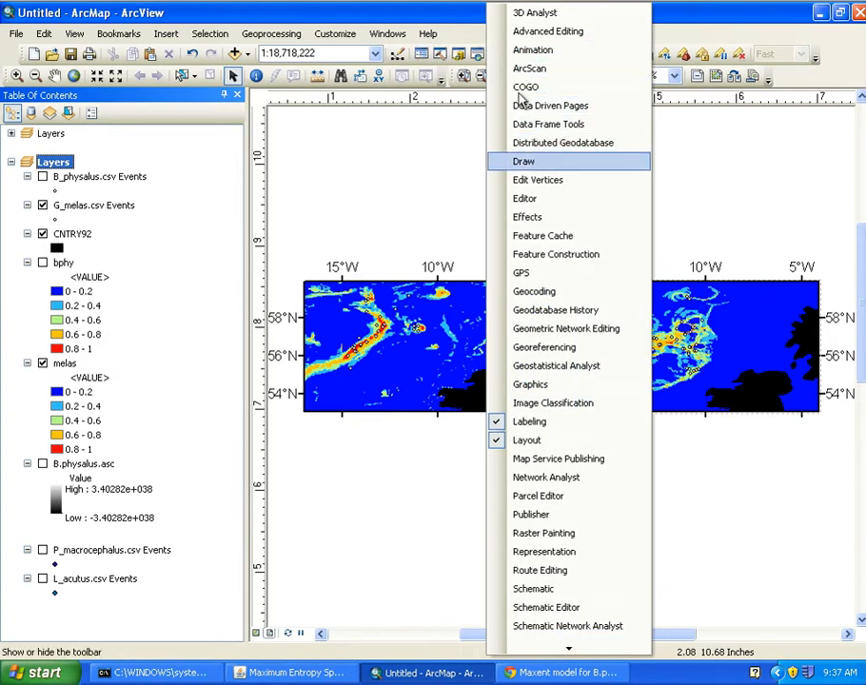
left_click(519, 162)
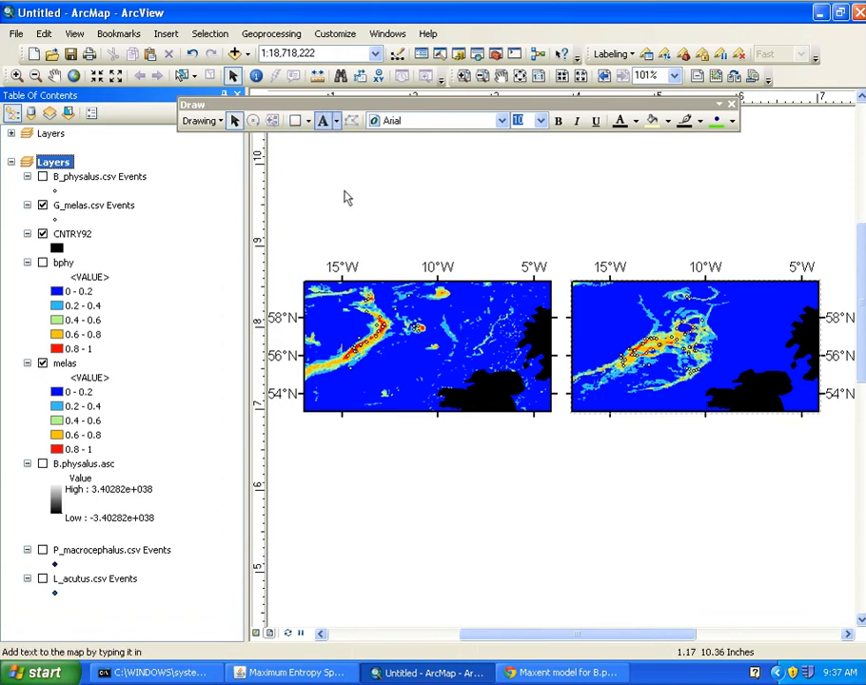
left_click(323, 121)
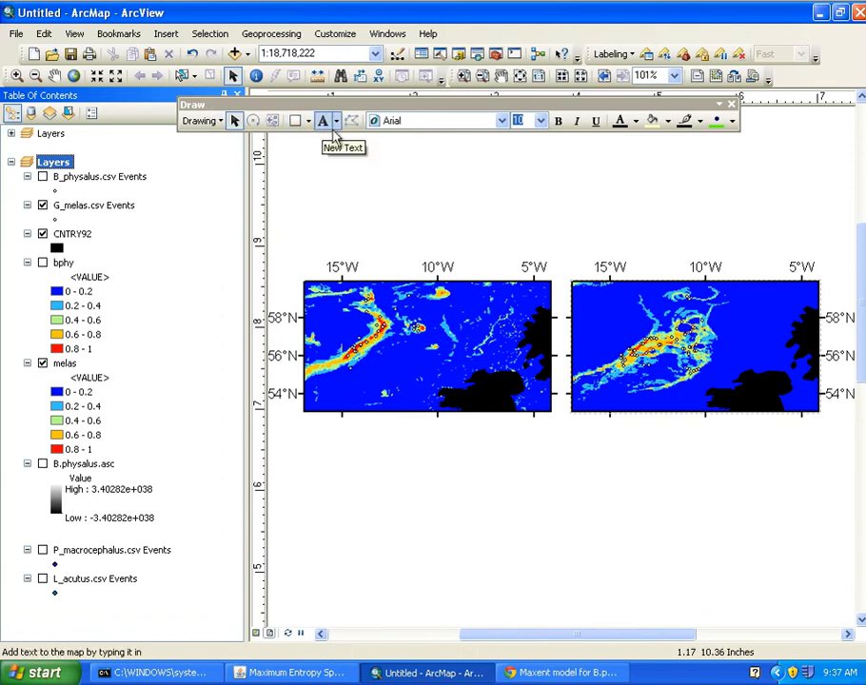
left_click(456, 383)
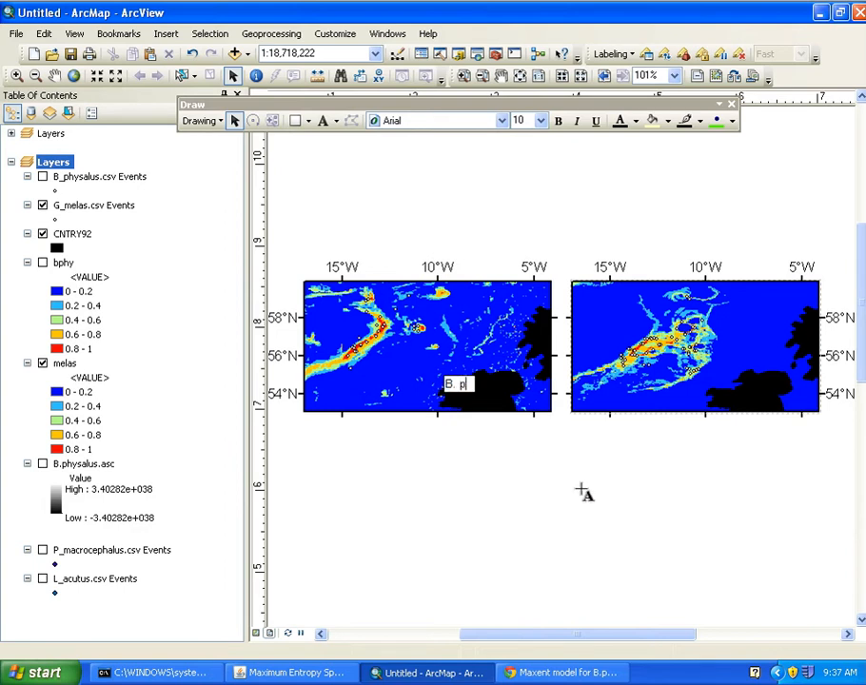
key("Escape")
double_click(456, 384)
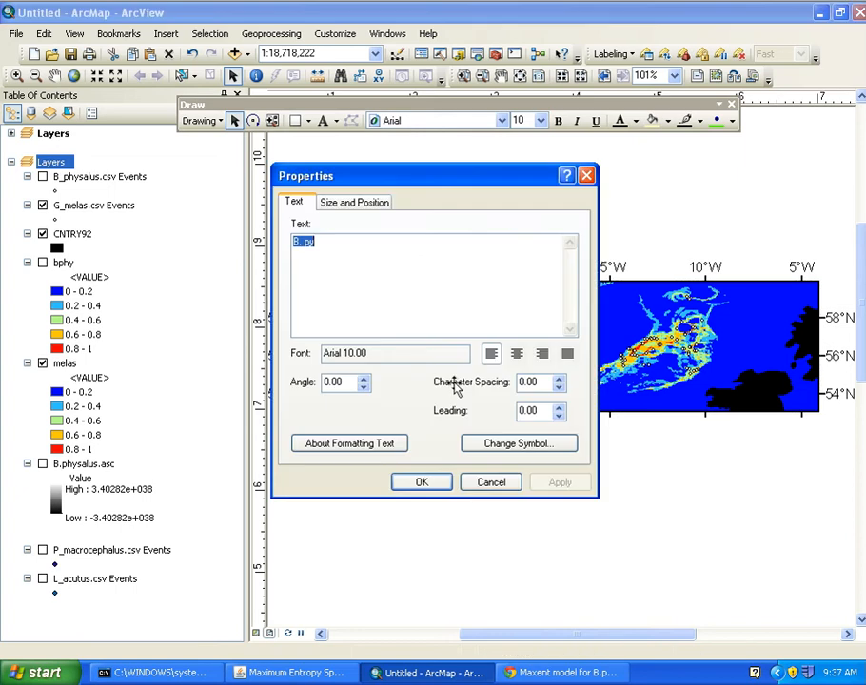
key("Right")
key("BackSpace")
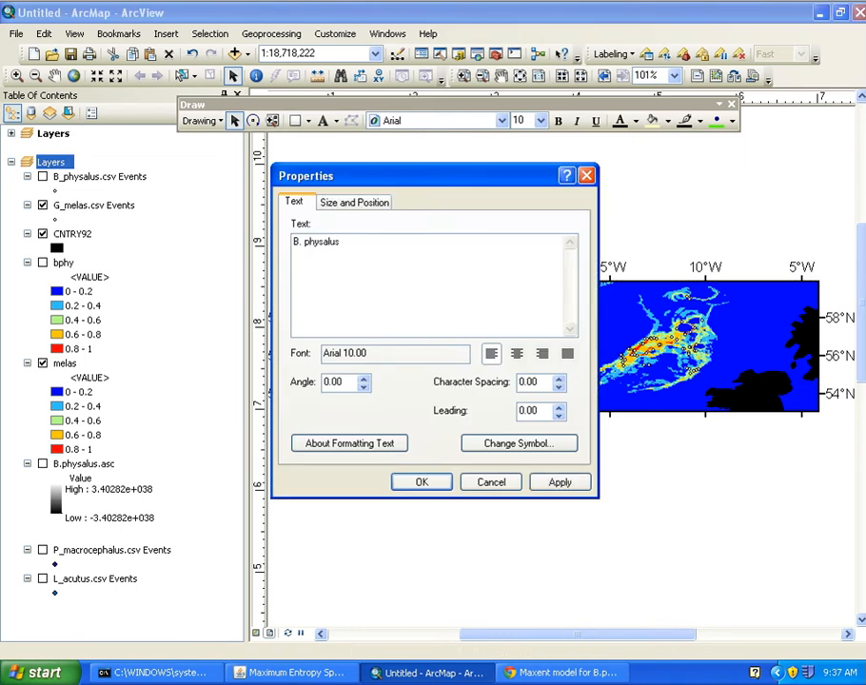
- Format the B. physalus label as white, bold italic Arial 14 and move it into the map's lower-right corner
left_click_drag(371, 244, 283, 239)
left_click(506, 445)
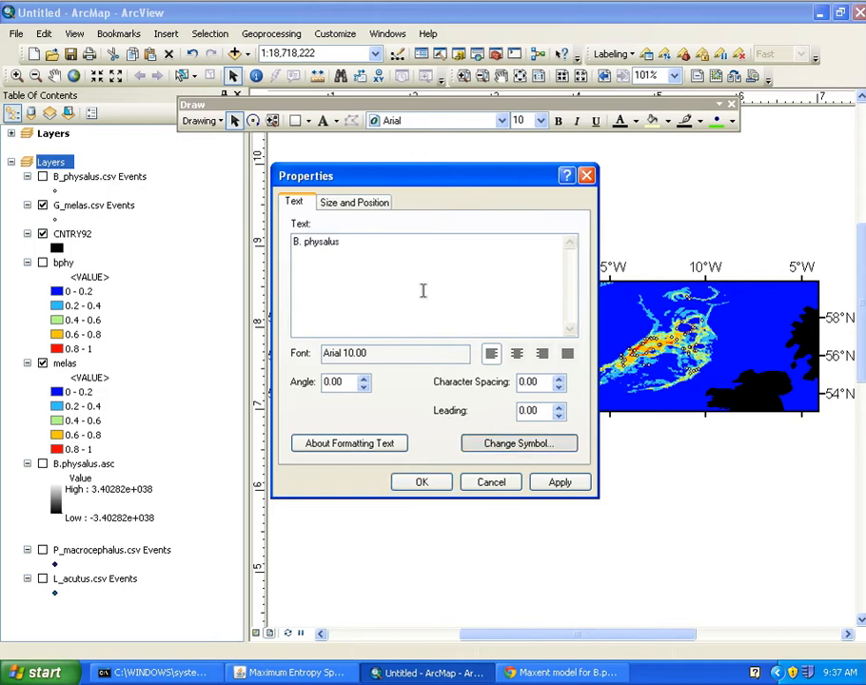
left_click(704, 350)
left_click(750, 294)
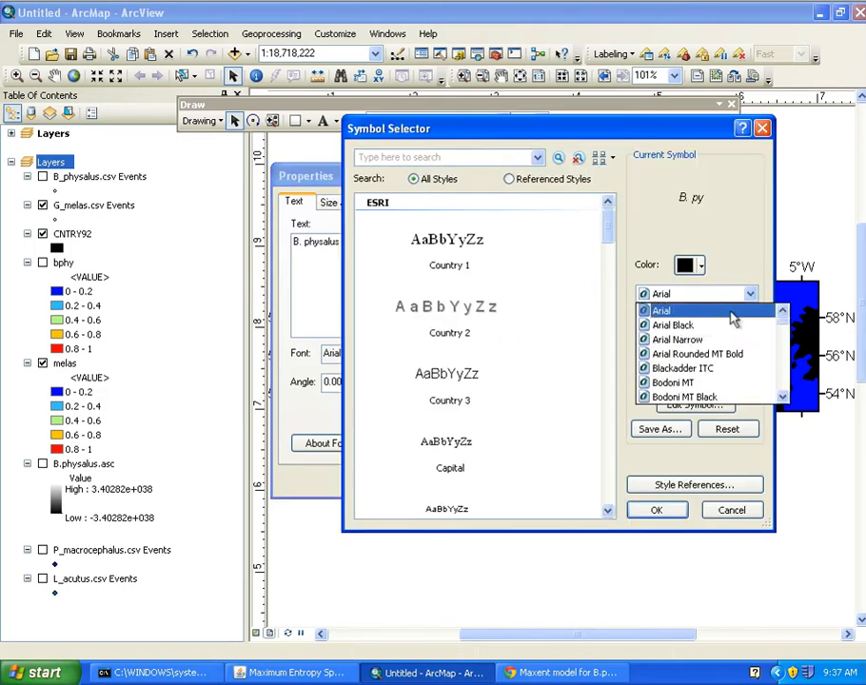
left_click(731, 311)
left_click(701, 265)
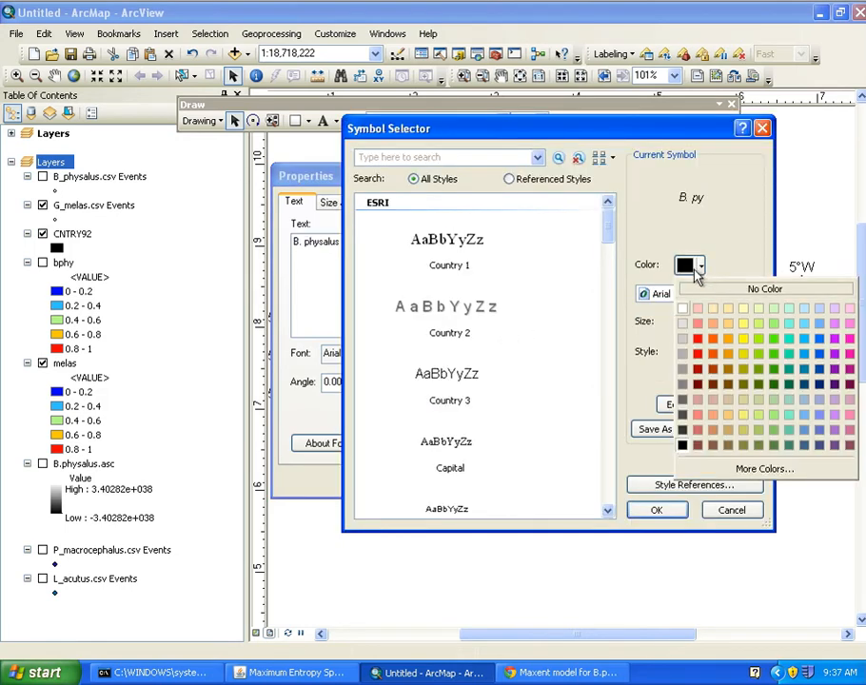
left_click(667, 301)
left_click(682, 350)
left_click(728, 321)
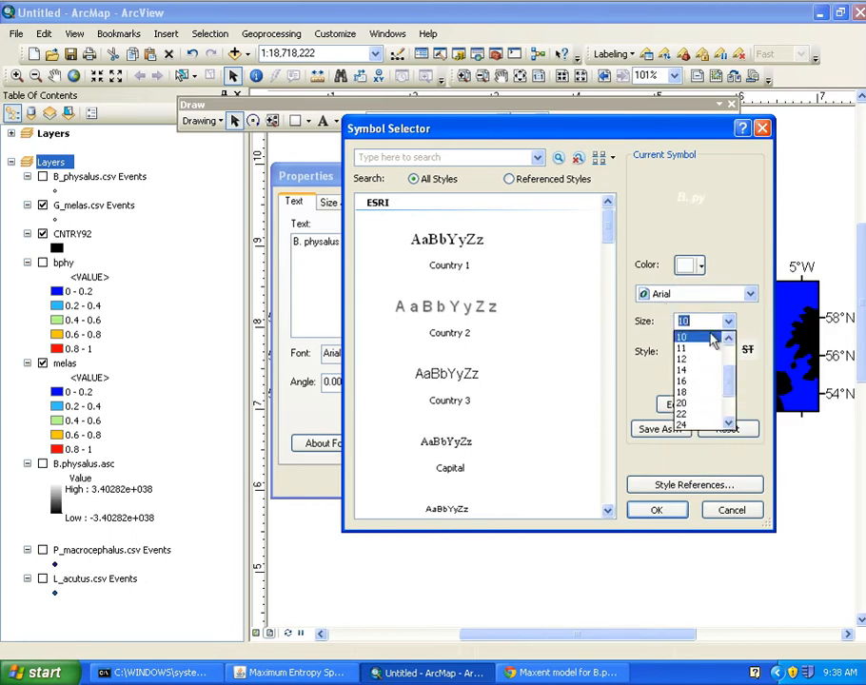
left_click(690, 374)
left_click(657, 510)
left_click(411, 481)
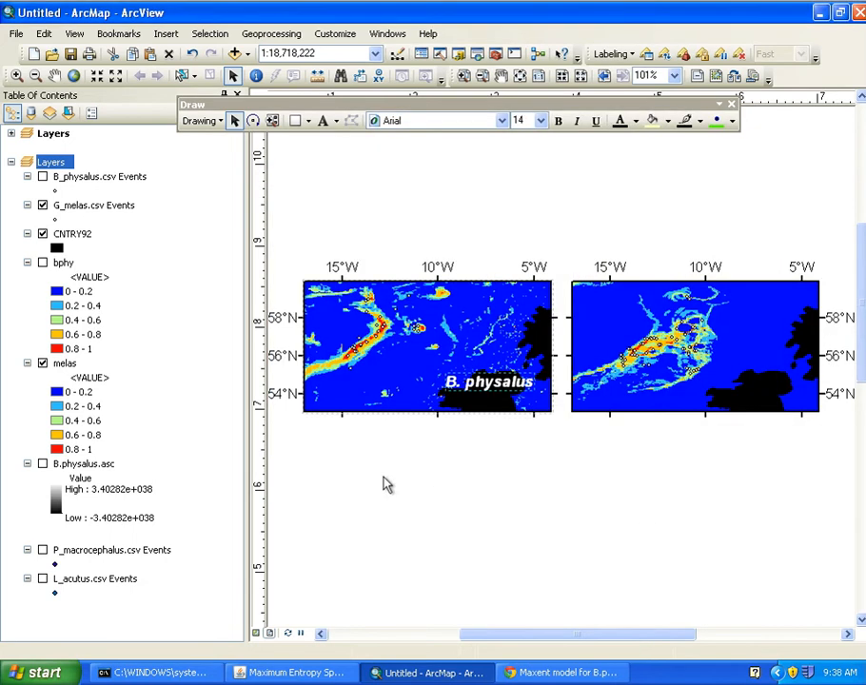
left_click_drag(477, 399, 486, 412)
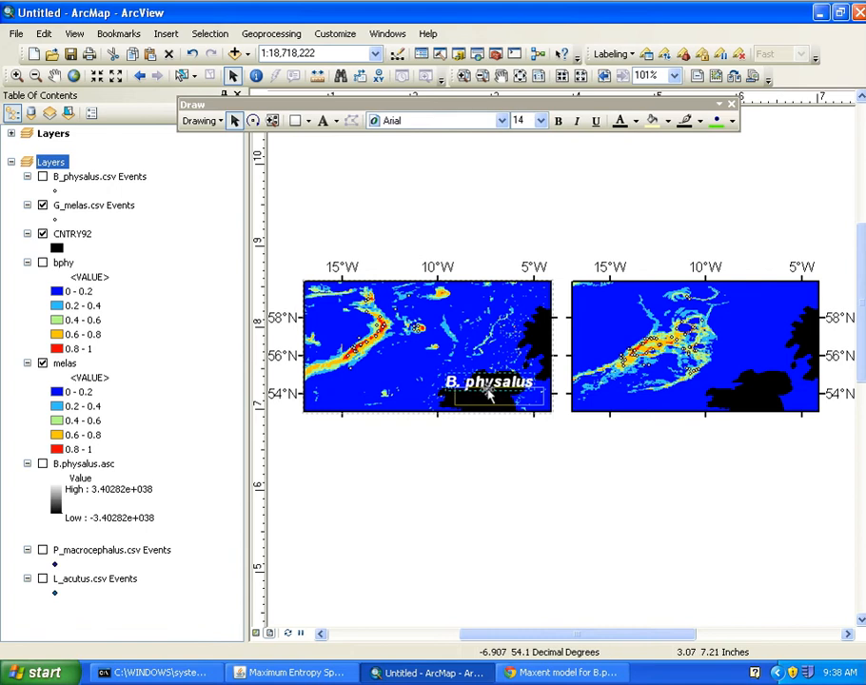
- Duplicate the B. physalus label into the second map's lower-right corner and change its text to "G. melas"
key("ctrl+c")
key("ctrl+v")
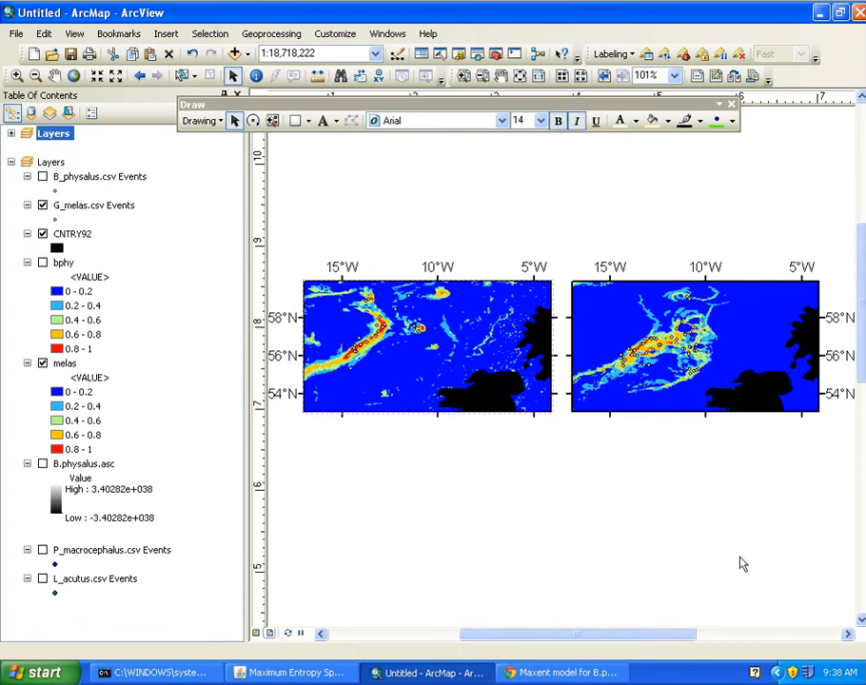
left_click_drag(500, 412, 752, 405)
double_click(752, 404)
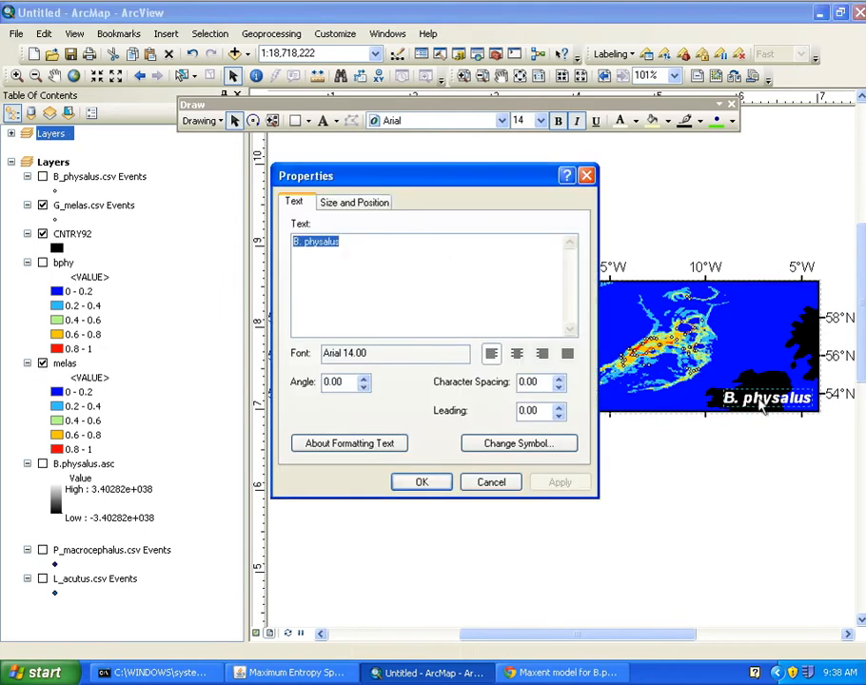
type("G. melas")
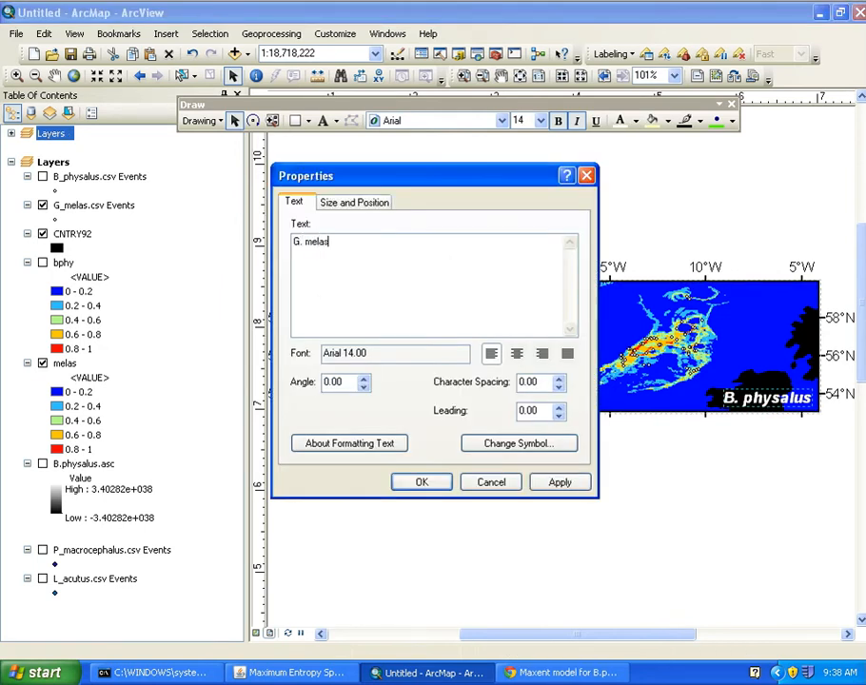
left_click(422, 482)
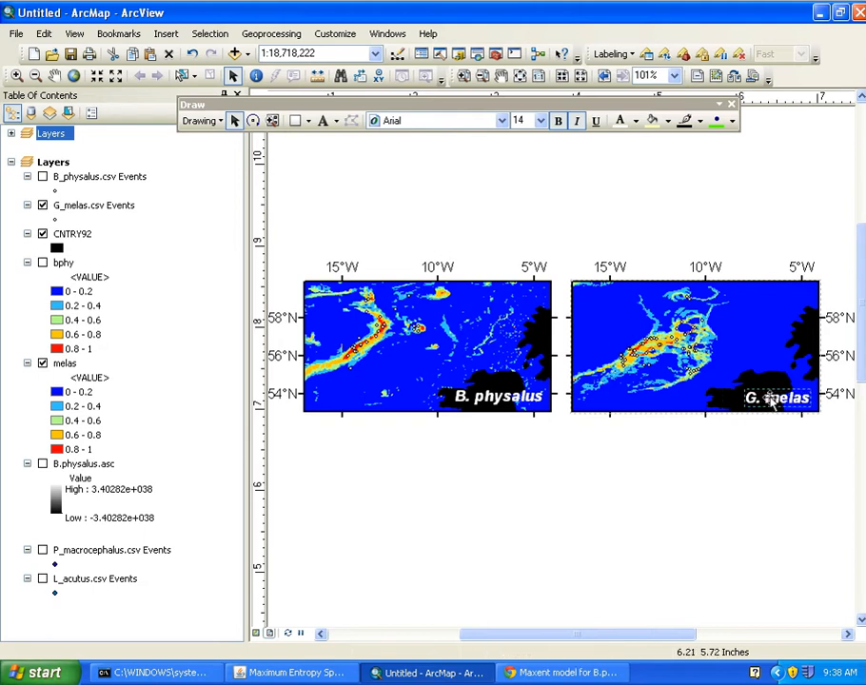
left_click(746, 522)
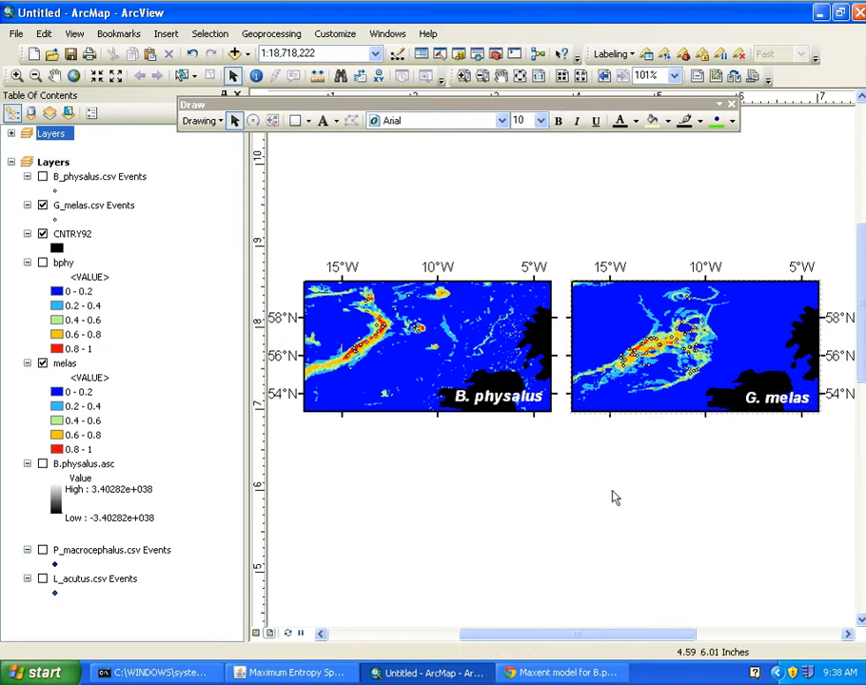
- Duplicate both map frames with their species labels and position the copies as a second row directly below the originals
left_click(259, 247)
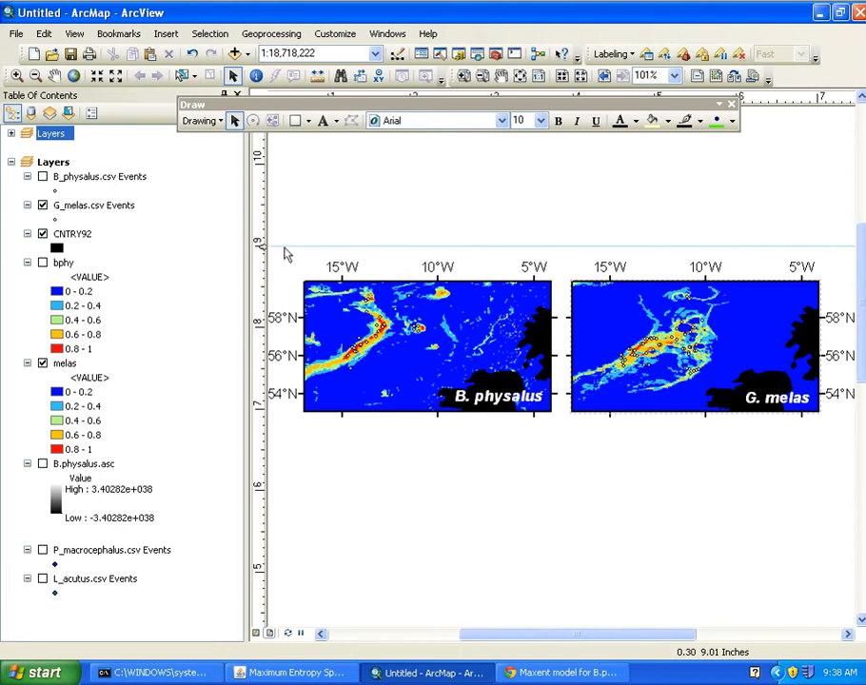
left_click_drag(278, 230, 620, 463)
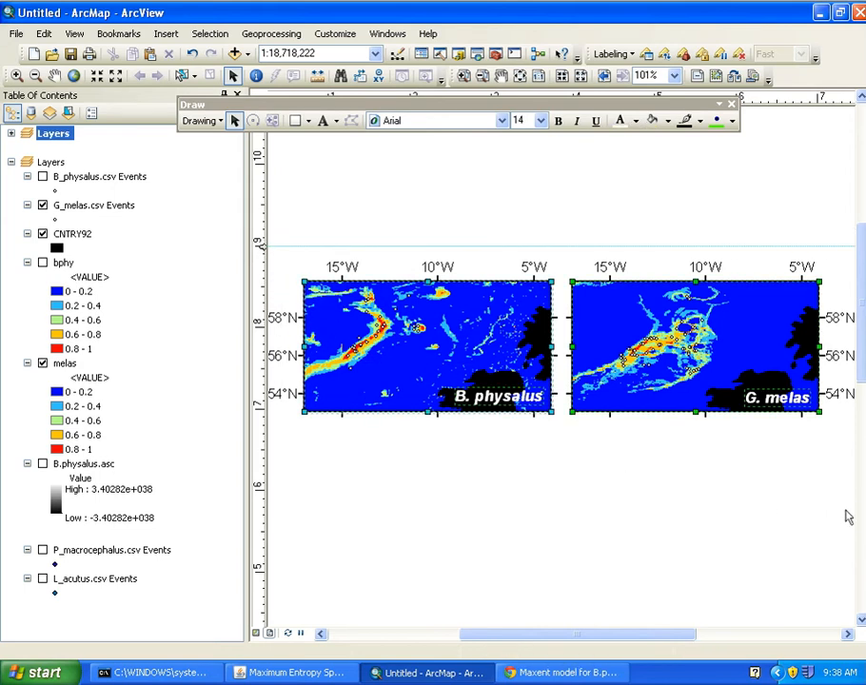
key("ctrl+v")
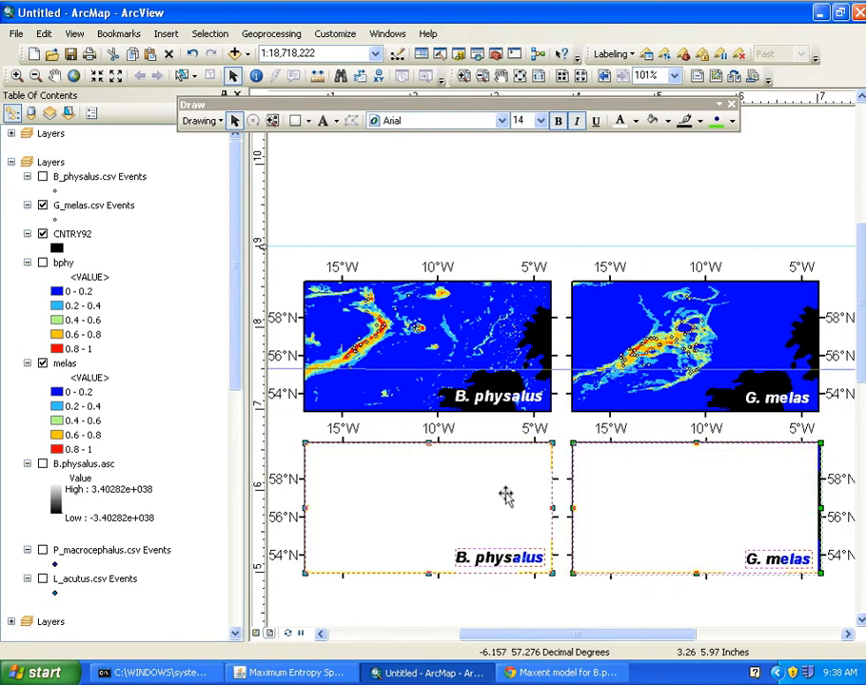
key("Up")
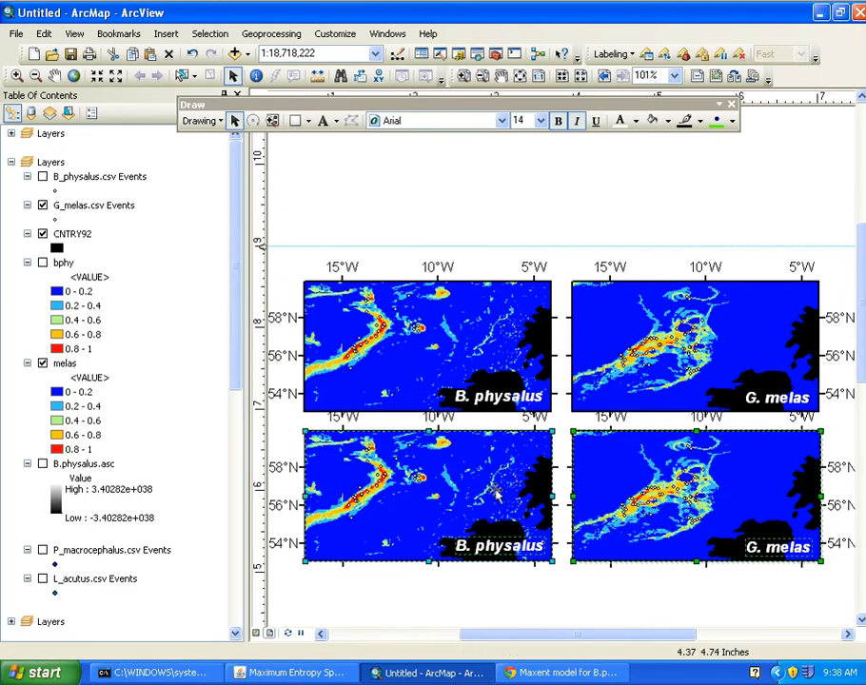
- Switch the second-row B. physalus map's graticule labels from the top axis to the bottom axis, keeping the left labels
right_click(480, 502)
key("i")
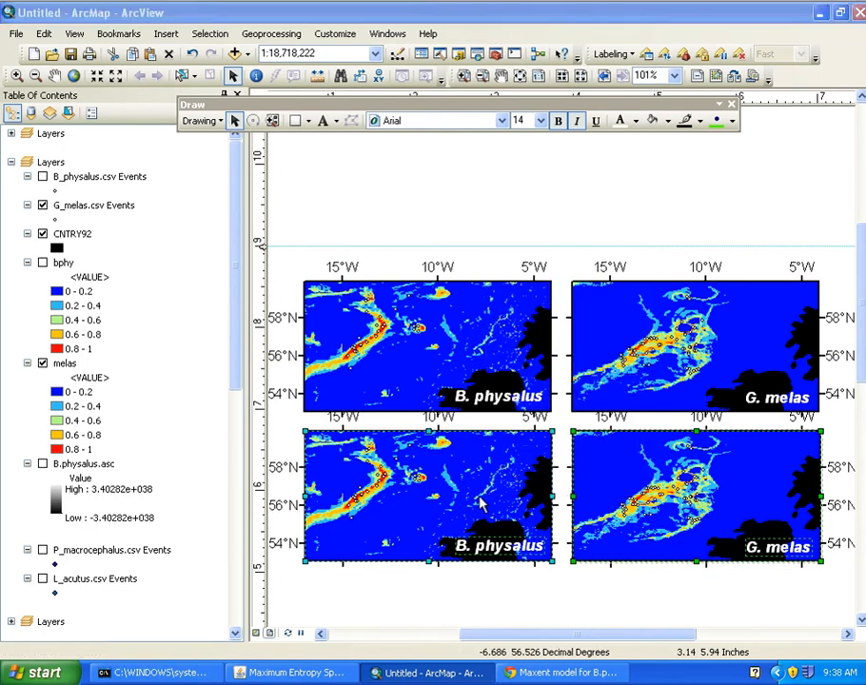
left_click(479, 449)
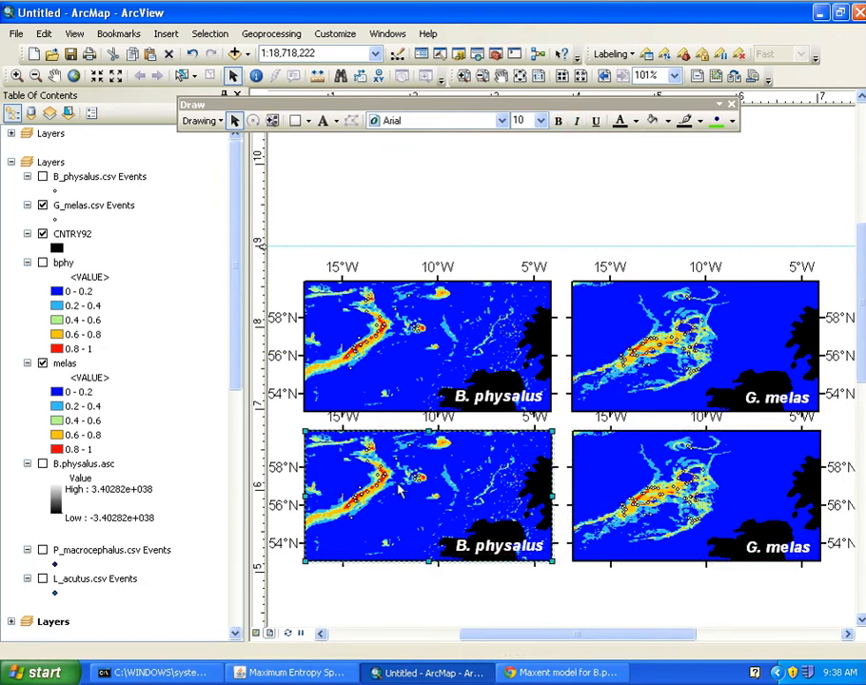
right_click(400, 168)
left_click(448, 472)
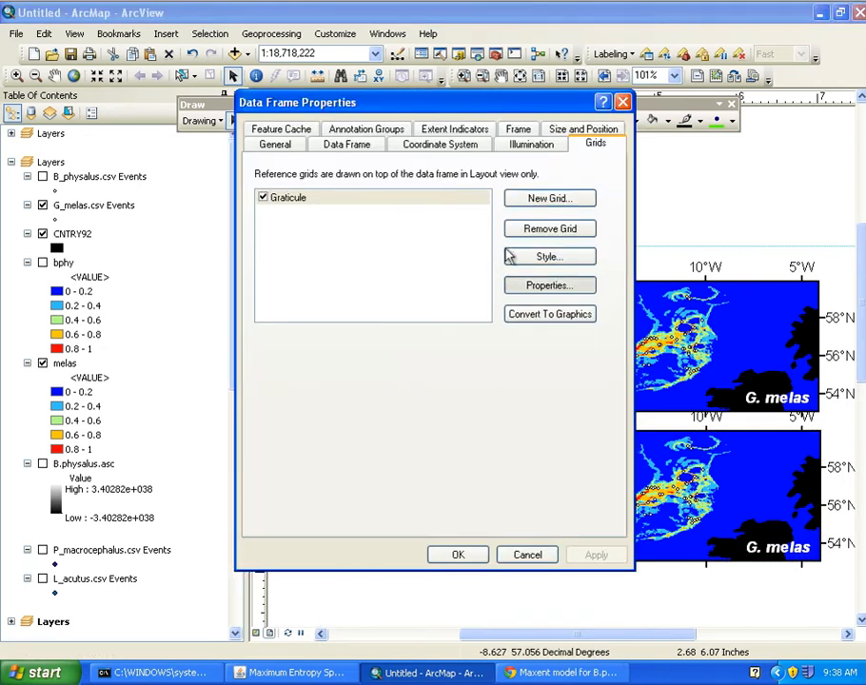
left_click(530, 286)
left_click(479, 210)
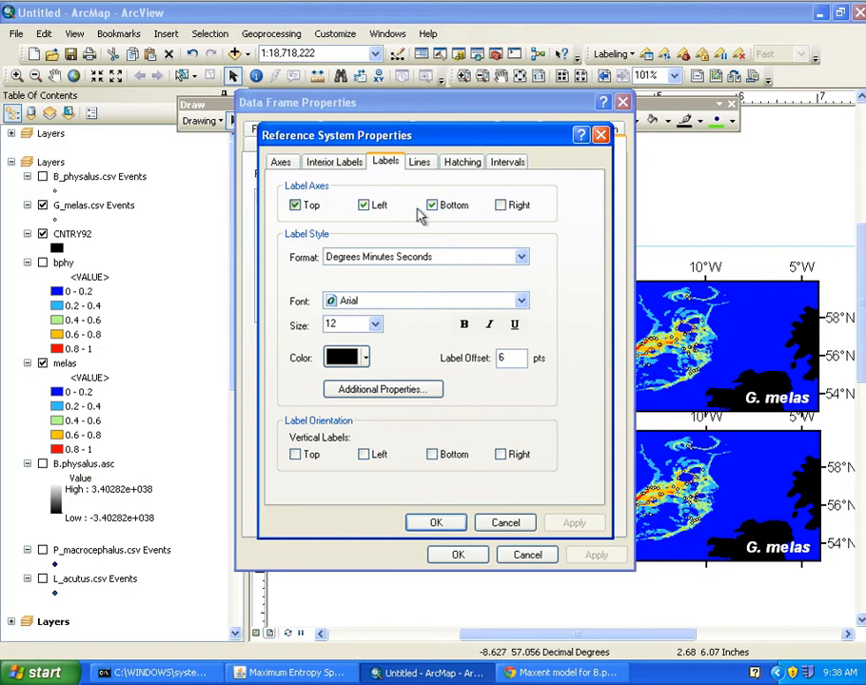
left_click(316, 211)
left_click(453, 523)
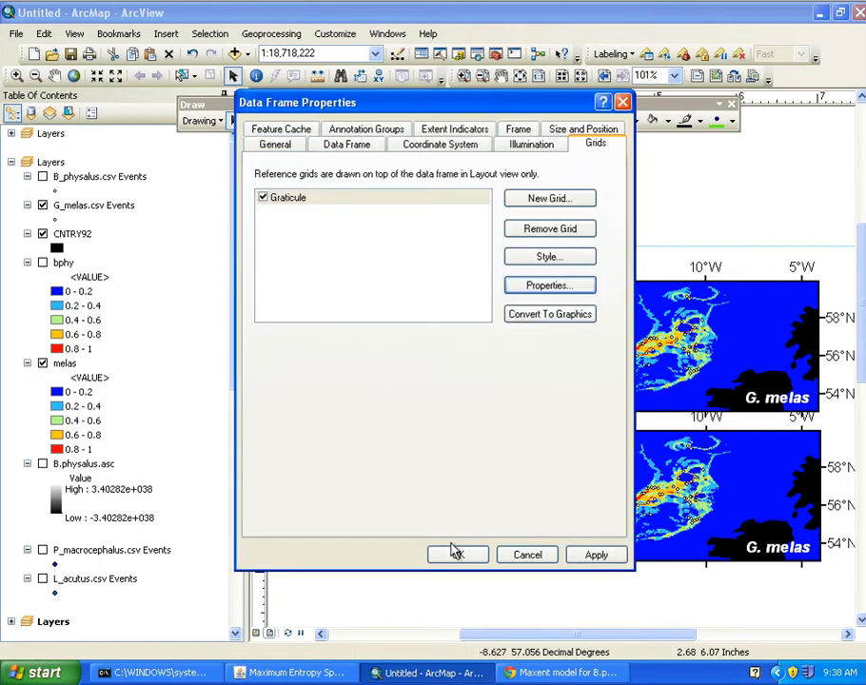
left_click(456, 499)
- Switch the second-row G. melas map's graticule labels from the top axis to the bottom axis, keeping the right labels
right_click(621, 495)
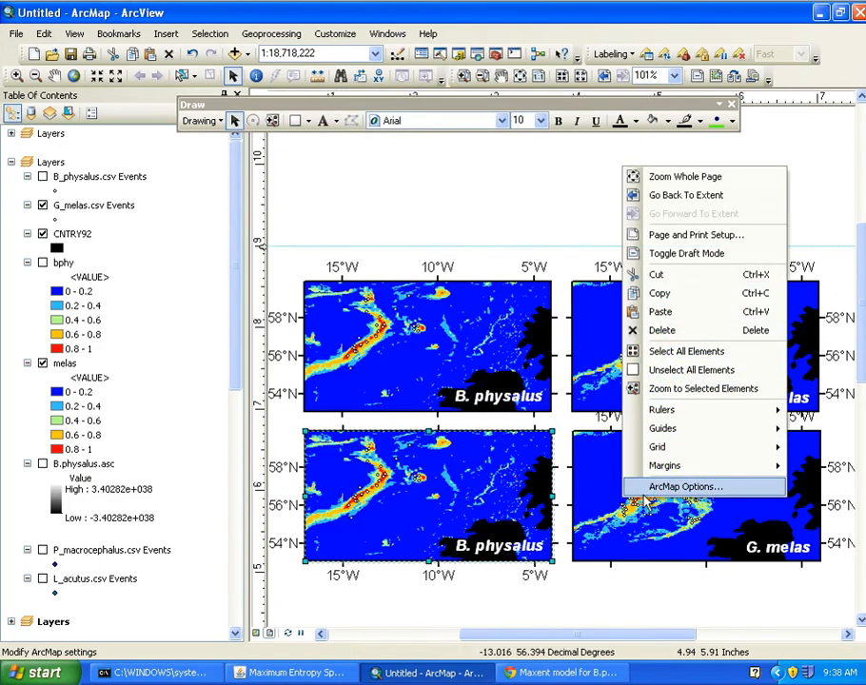
left_click(645, 508)
right_click(672, 550)
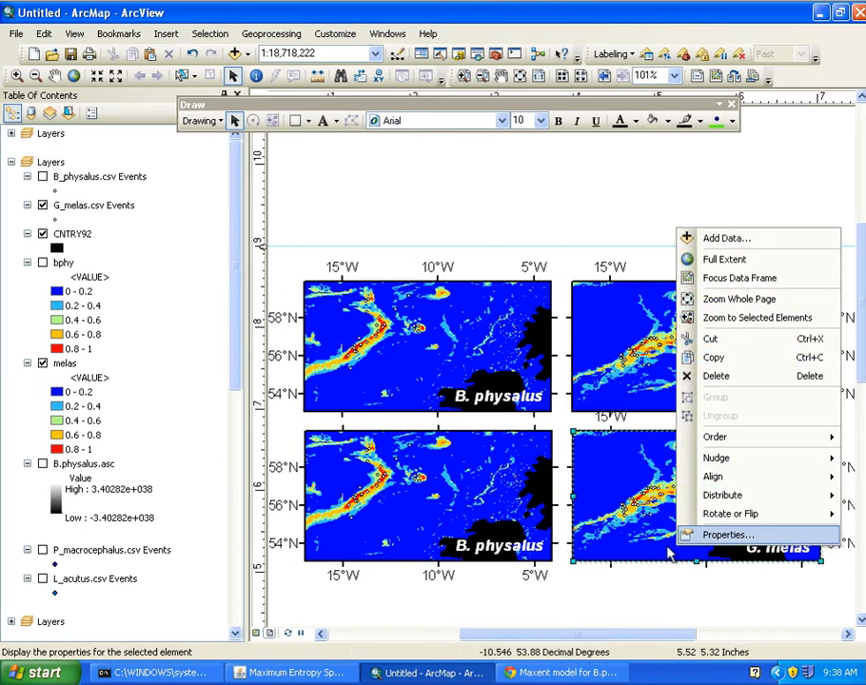
left_click(723, 535)
left_click(547, 282)
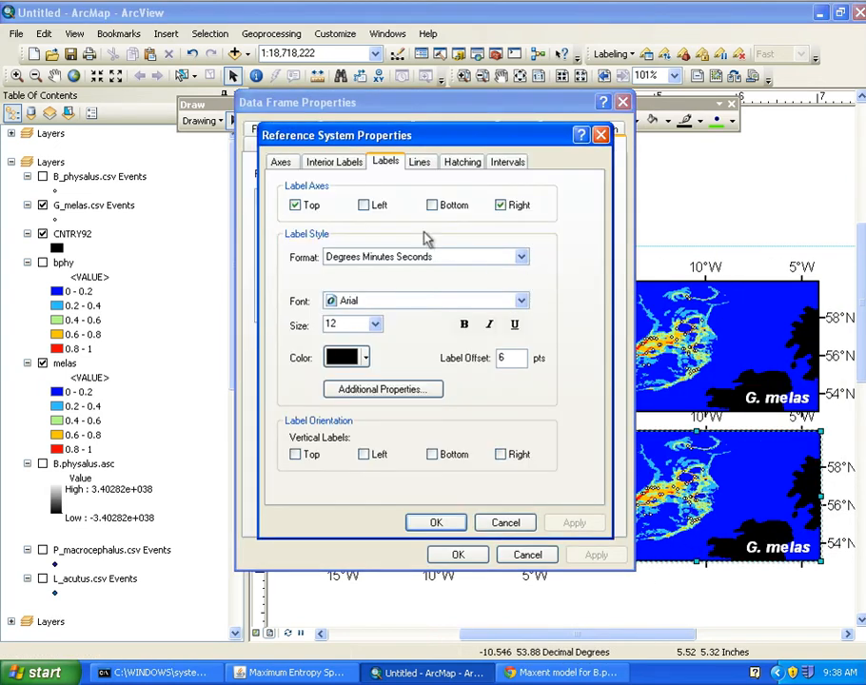
left_click(310, 205)
left_click(454, 206)
left_click(449, 555)
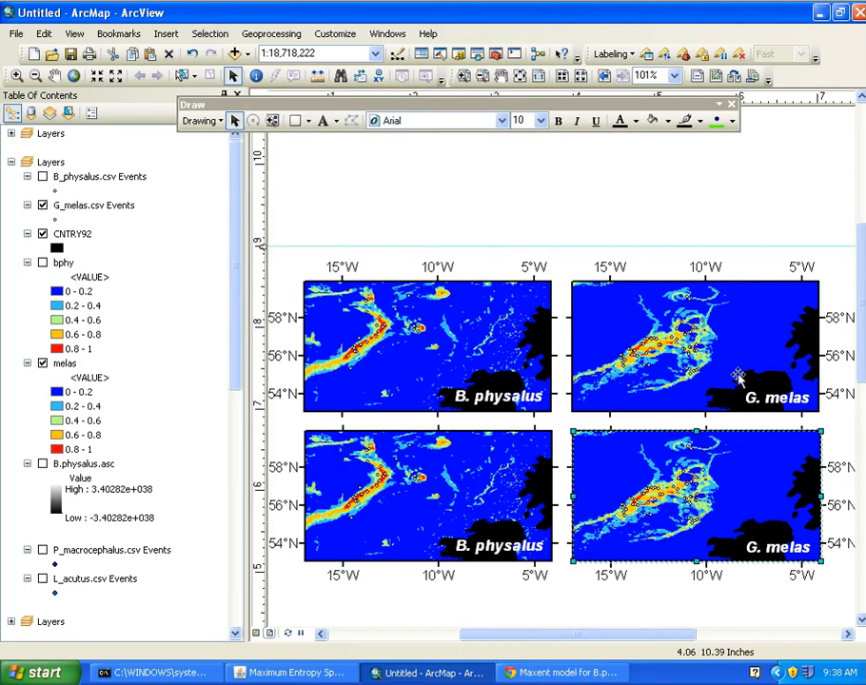
- Select all four maps with their species labels and move them together into the lower half of the page
left_click(520, 77)
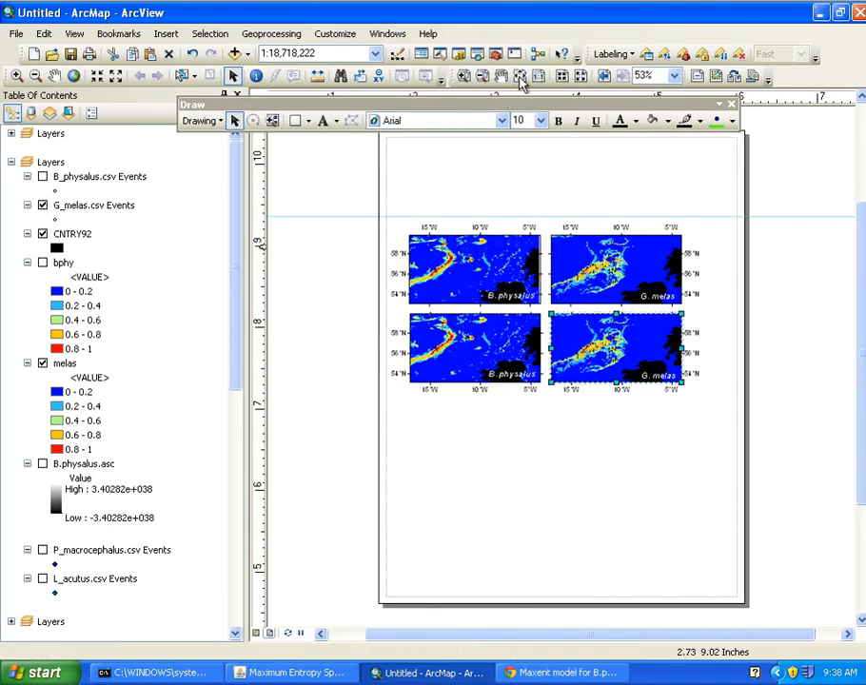
left_click_drag(334, 187, 742, 461)
left_click_drag(629, 344, 647, 400)
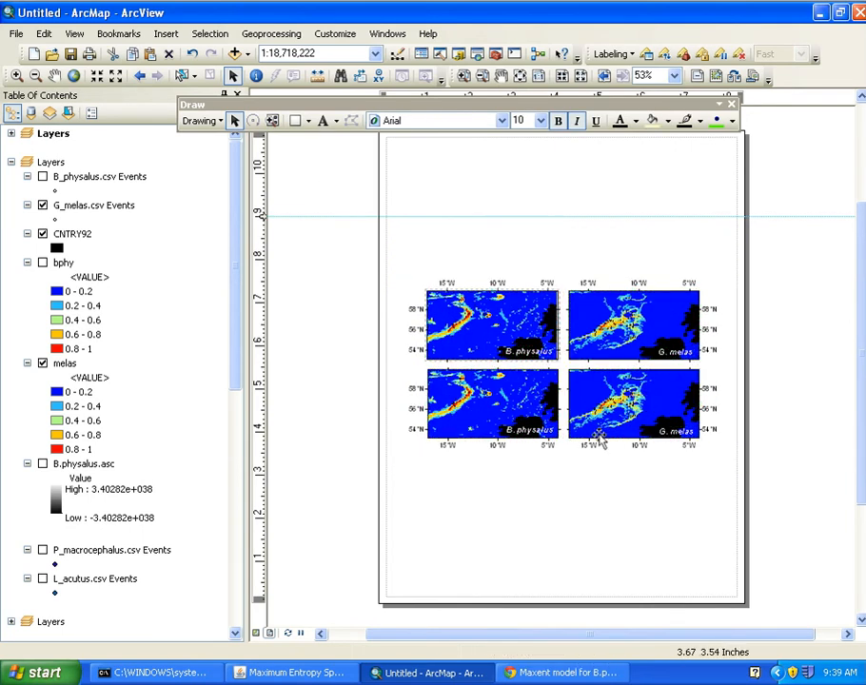
left_click(526, 448)
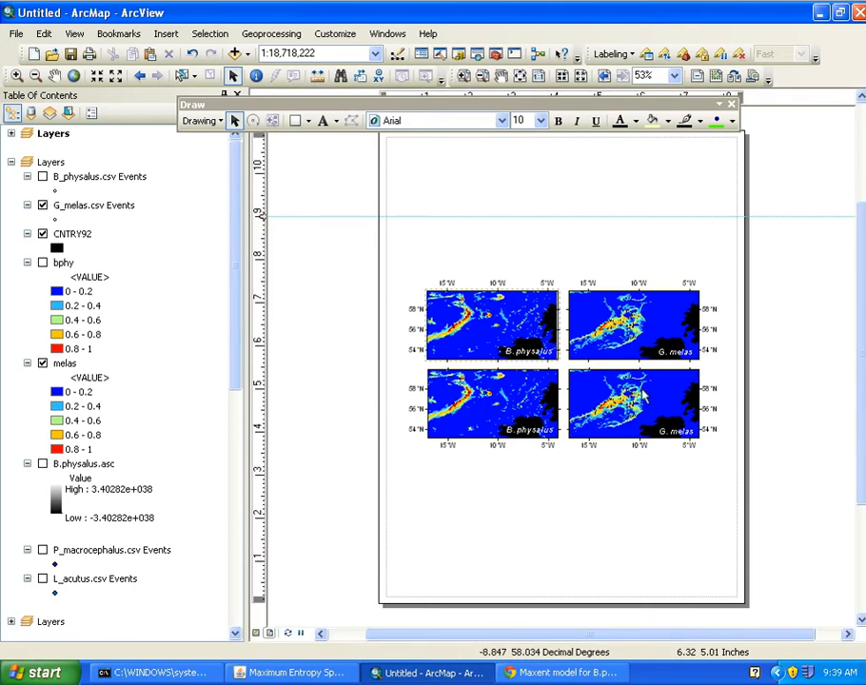
mouse_move(404, 243)
left_mouse_down()
mouse_move(701, 352)
mouse_move(725, 522)
left_mouse_up()
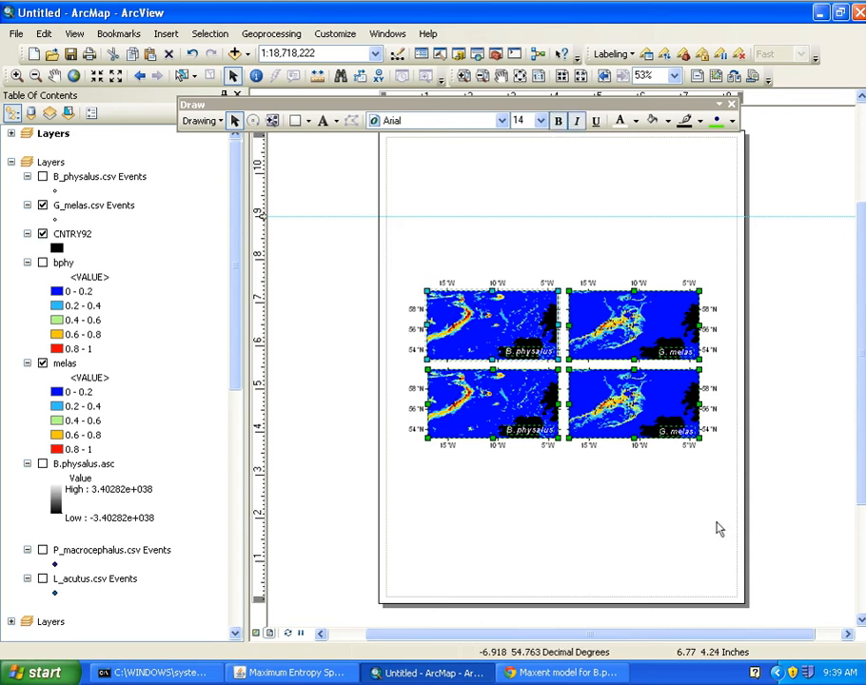
left_click_drag(660, 414, 661, 469)
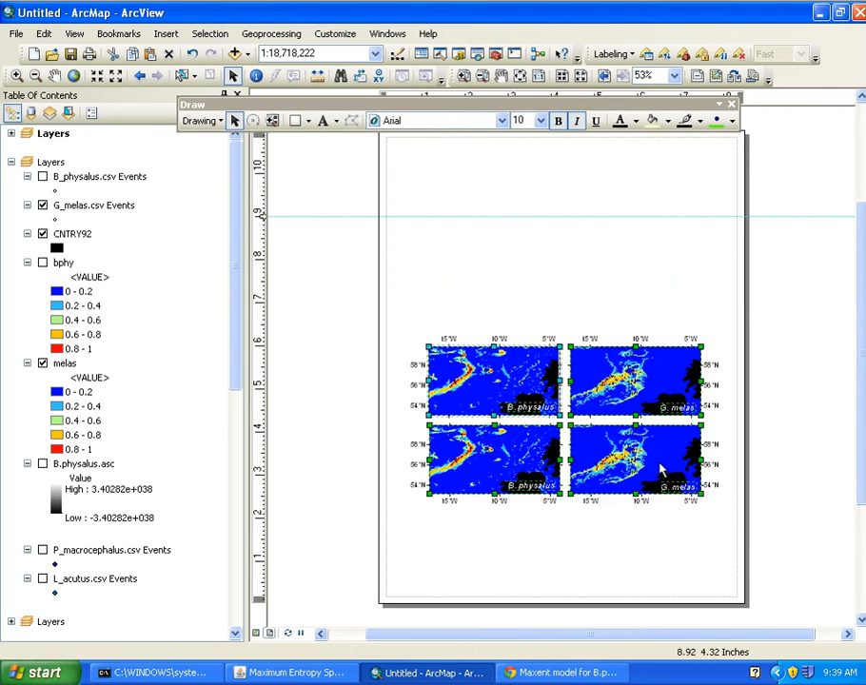
left_click(754, 419)
- Duplicate the upper B. physalus data frame, place the copy above the grid and enlarge it to span both map columns
left_click(500, 361)
left_click(559, 280)
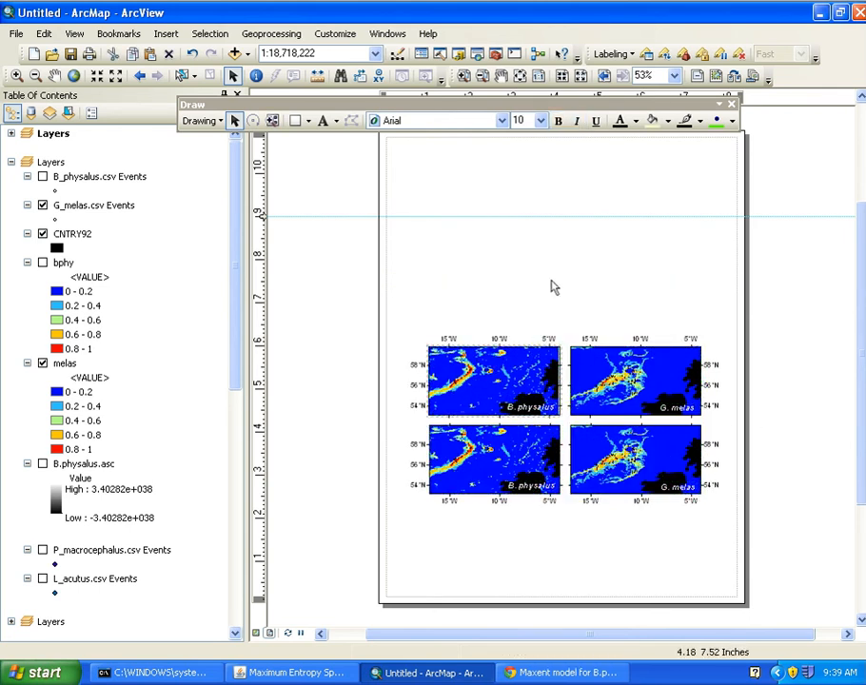
key("ctrl+v")
left_click_drag(478, 388, 460, 201)
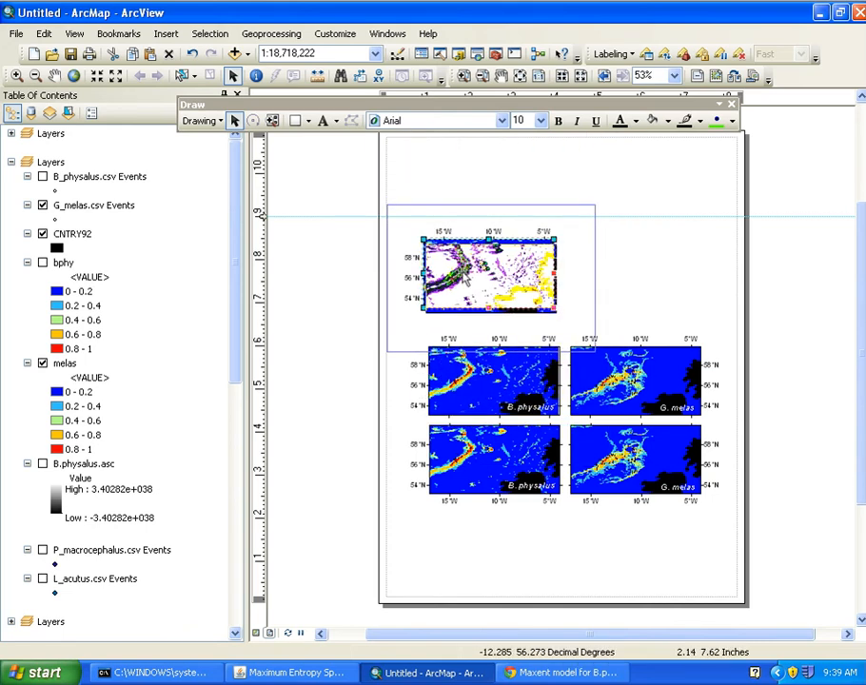
left_click_drag(464, 274, 466, 275)
left_click_drag(557, 245, 705, 184)
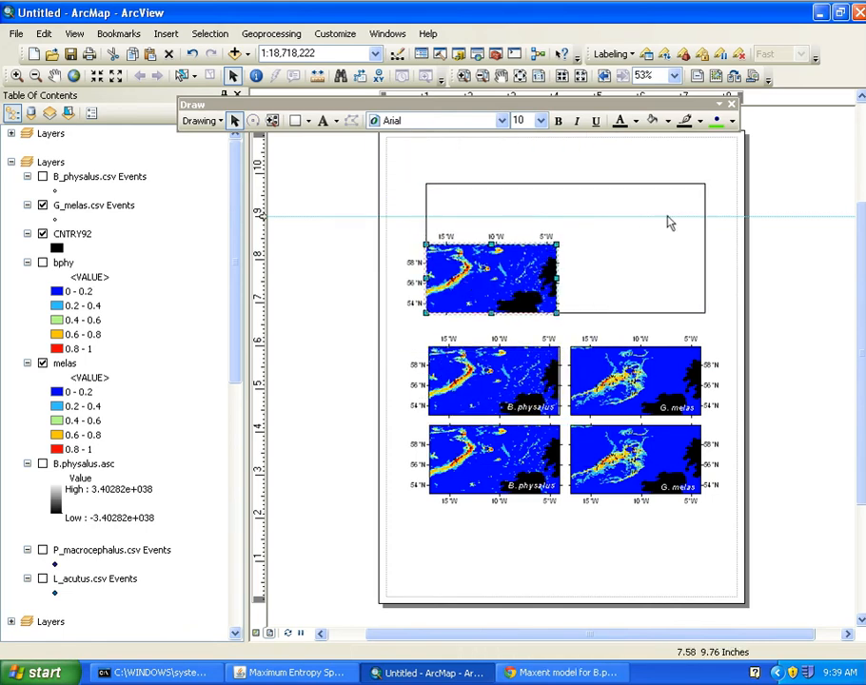
left_click_drag(669, 222, 701, 186)
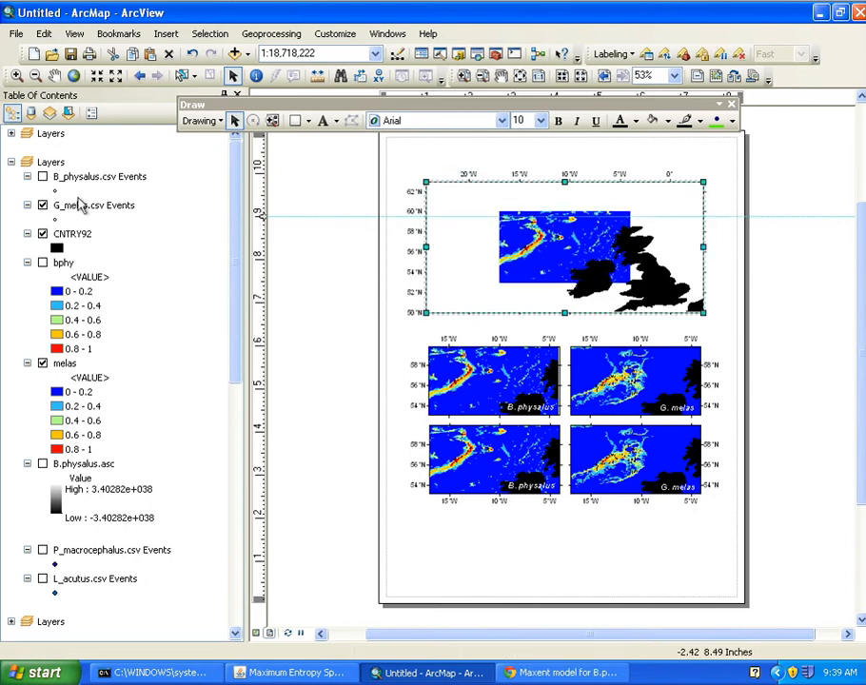
- Hide all layers except CNTRY92 in the new overview data frame
left_click(12, 162)
left_click(11, 220)
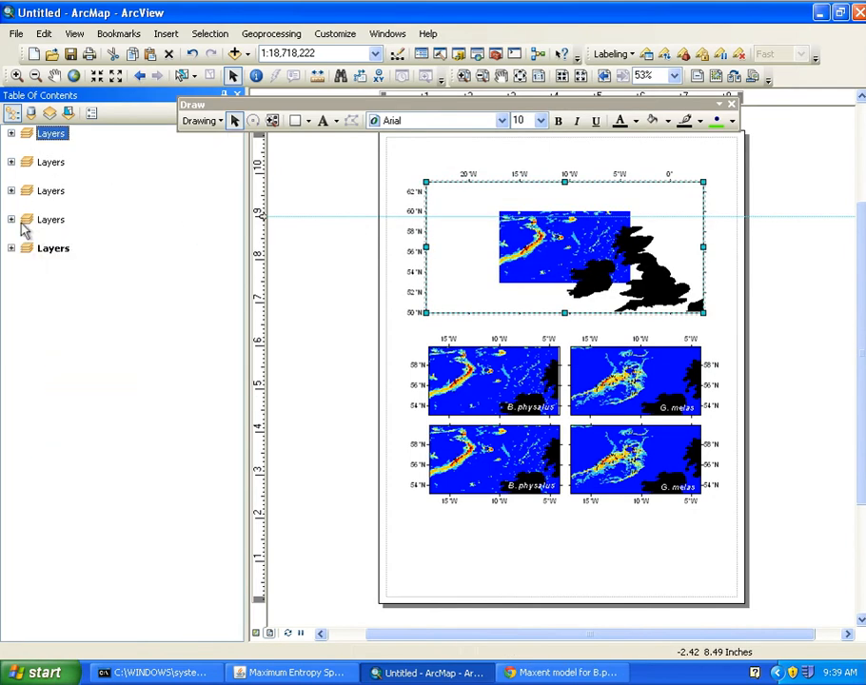
left_click(11, 248)
left_click(42, 292)
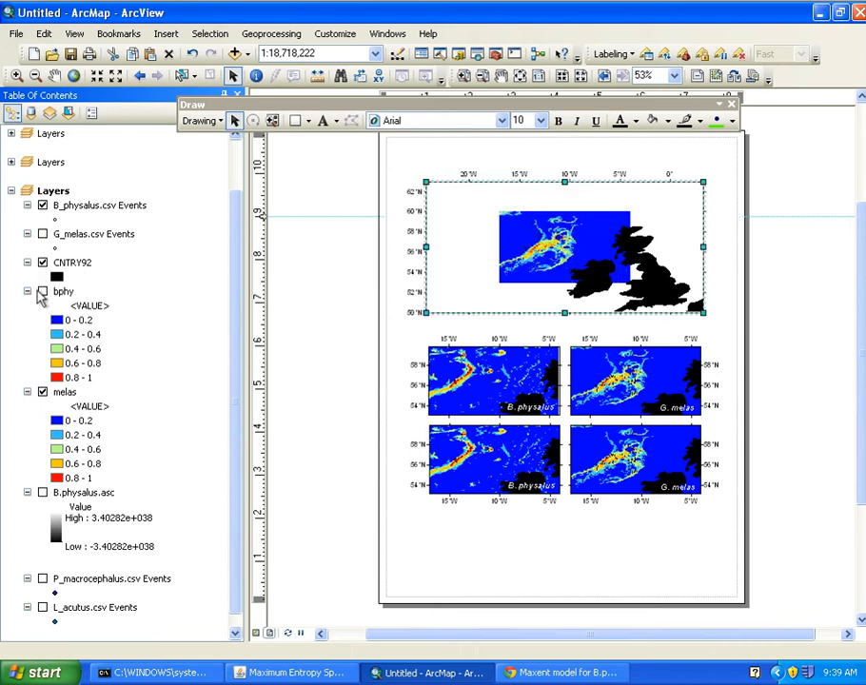
left_click(42, 392)
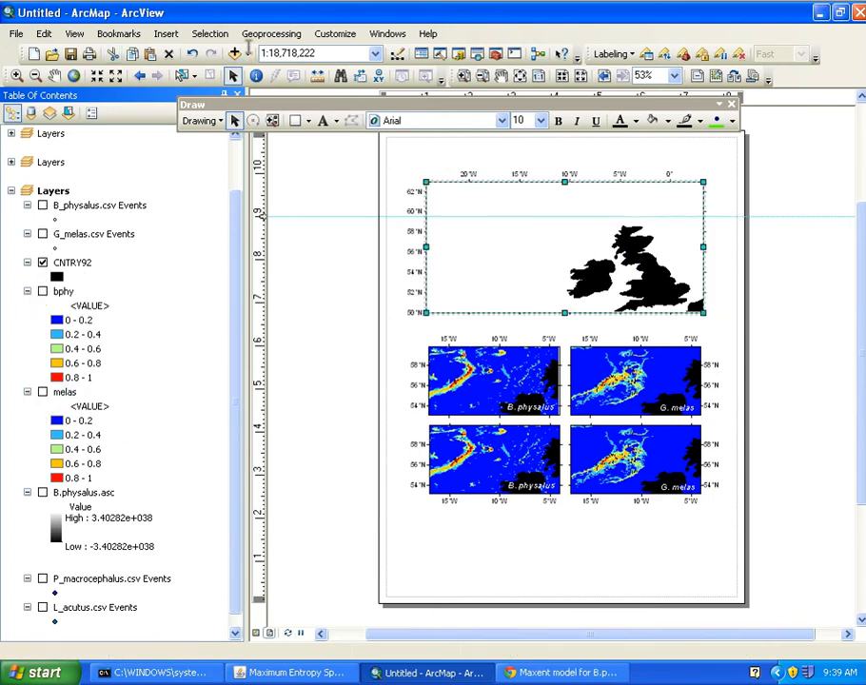
- Set the overview map's extent to the North Atlantic and Europe, from Greenland to the Mediterranean
left_click(75, 76)
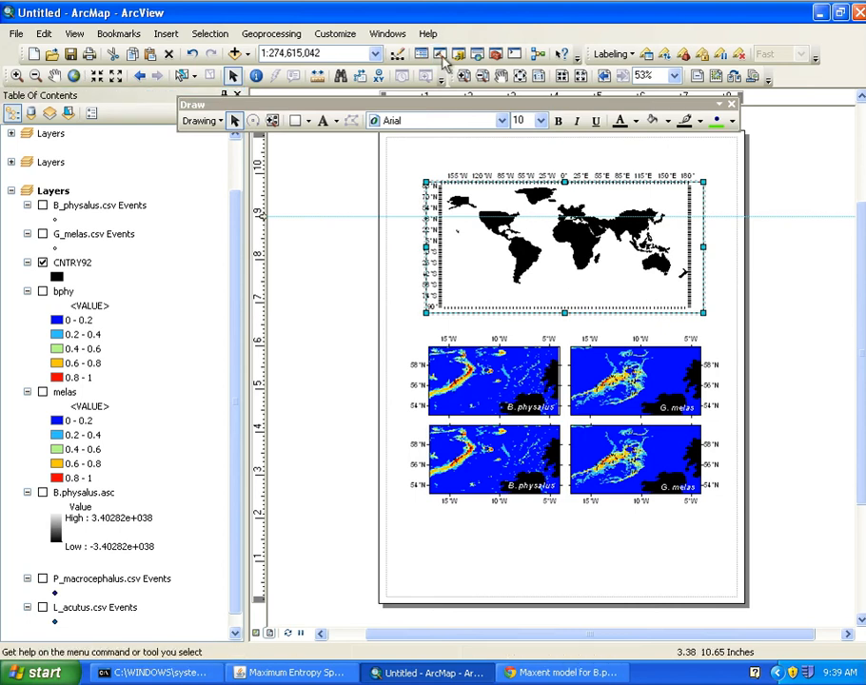
left_click(16, 76)
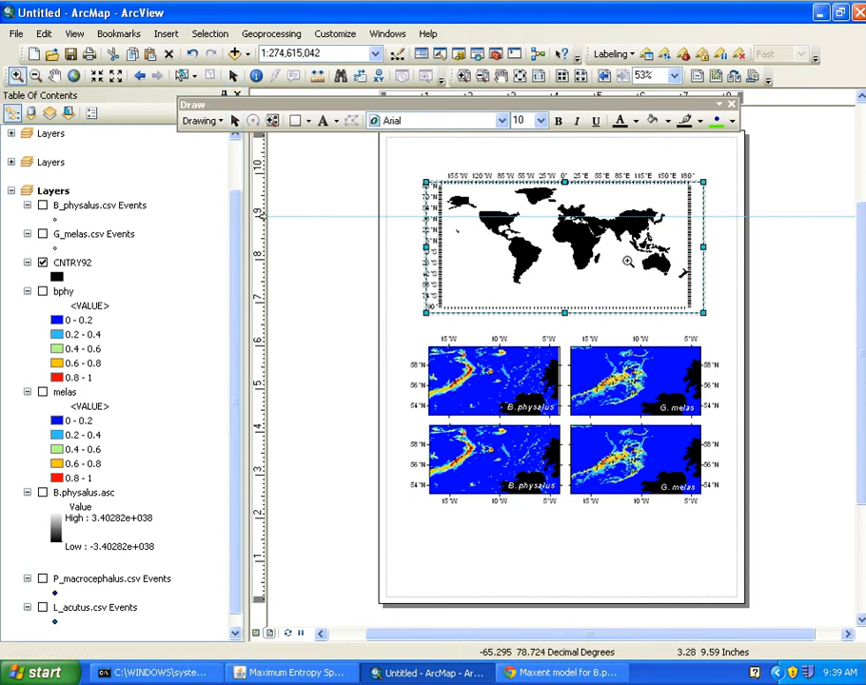
left_click_drag(519, 191, 602, 236)
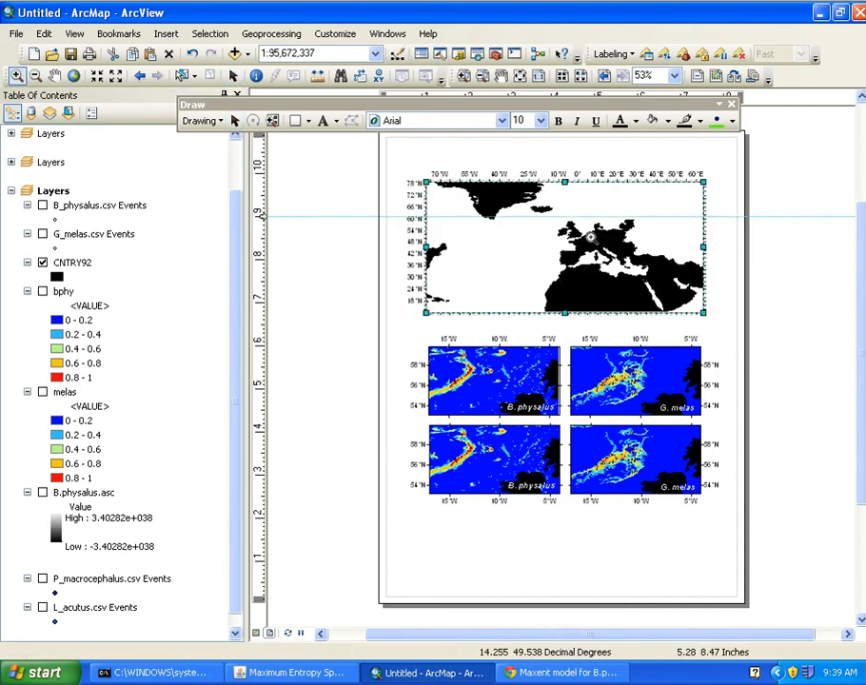
left_click_drag(517, 199, 627, 290)
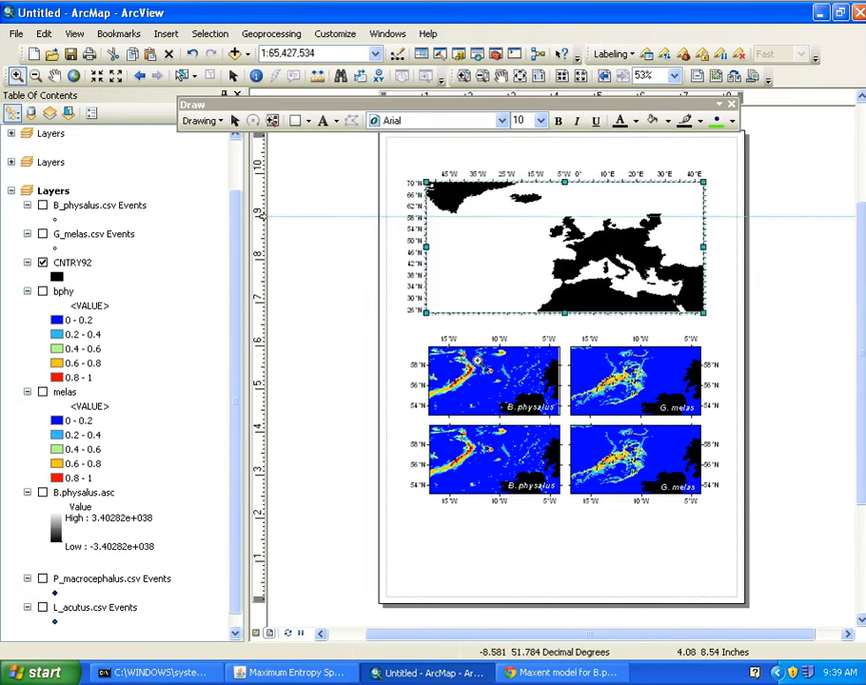
- Add an extent indicator to the overview map for the first of the other Layers data frames
left_click(234, 76)
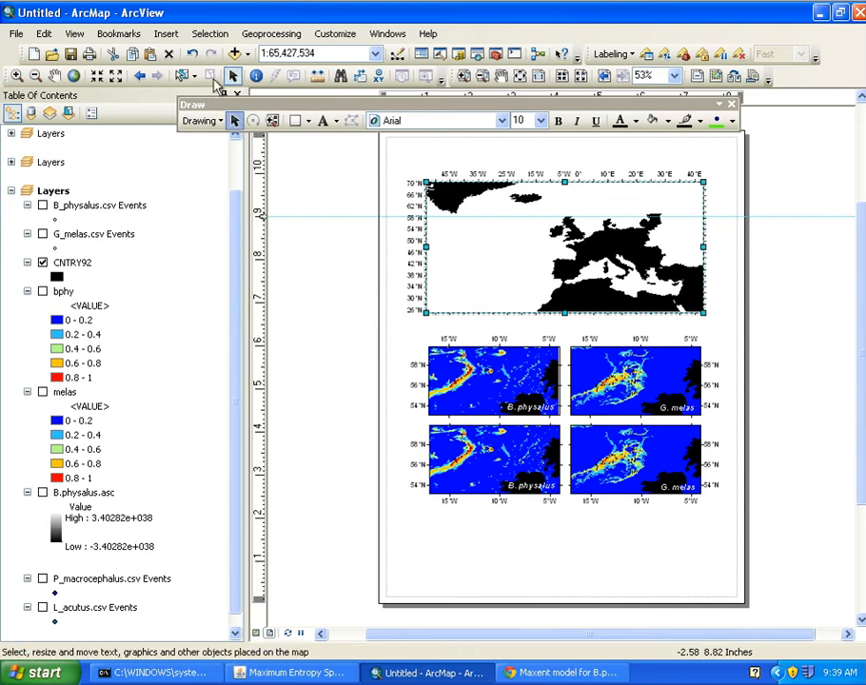
right_click(477, 250)
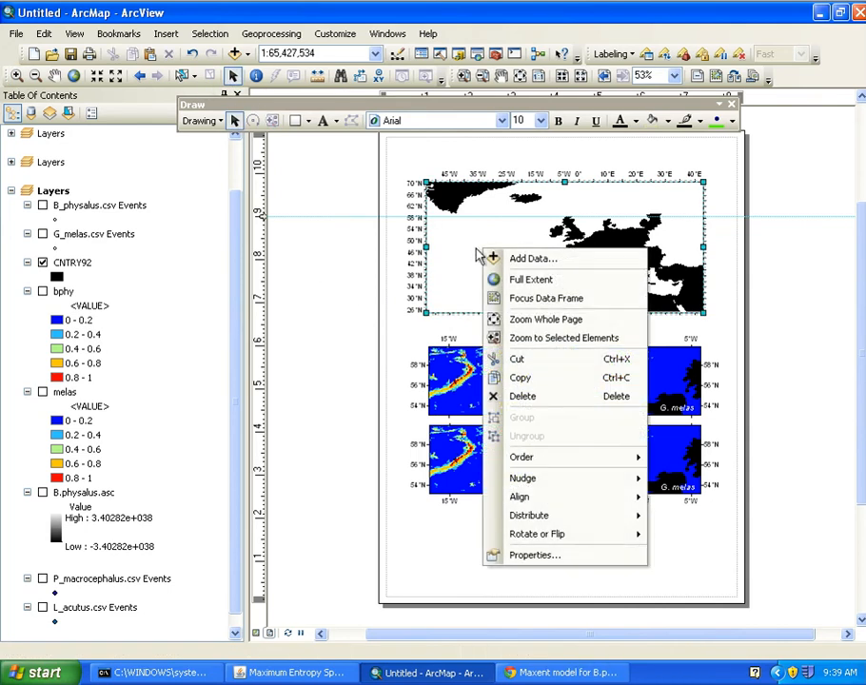
left_click(529, 556)
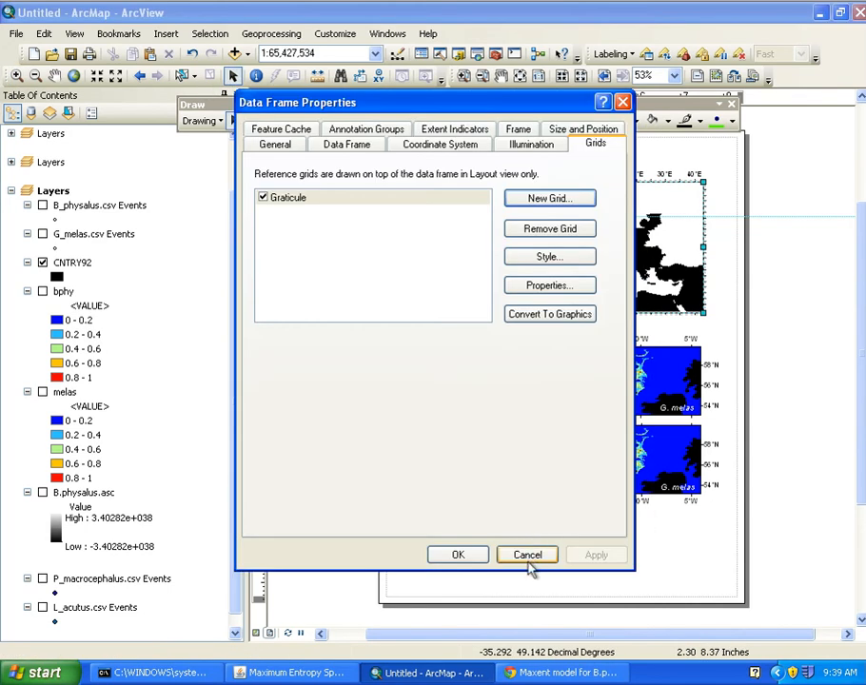
left_click(428, 131)
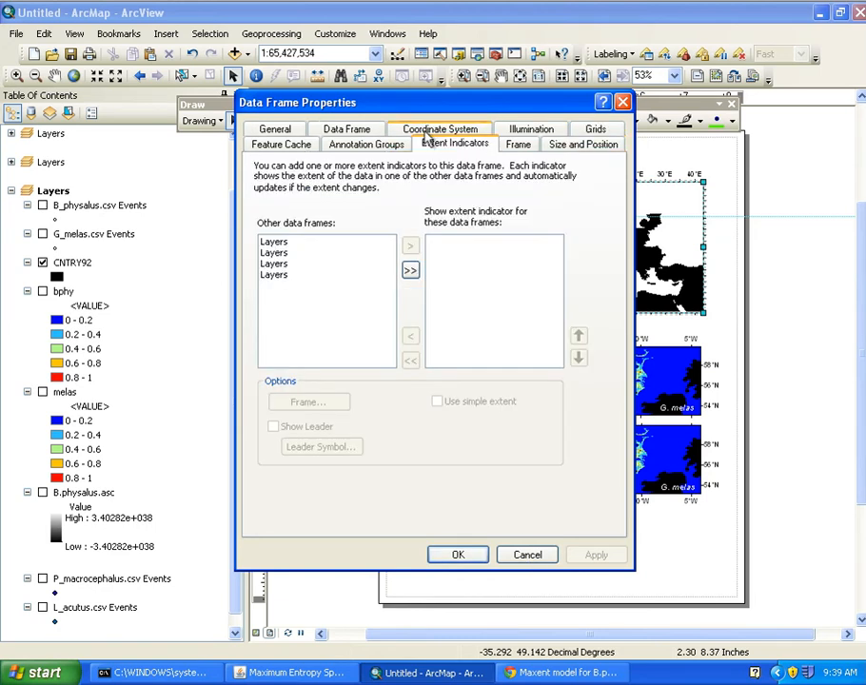
left_click(286, 243)
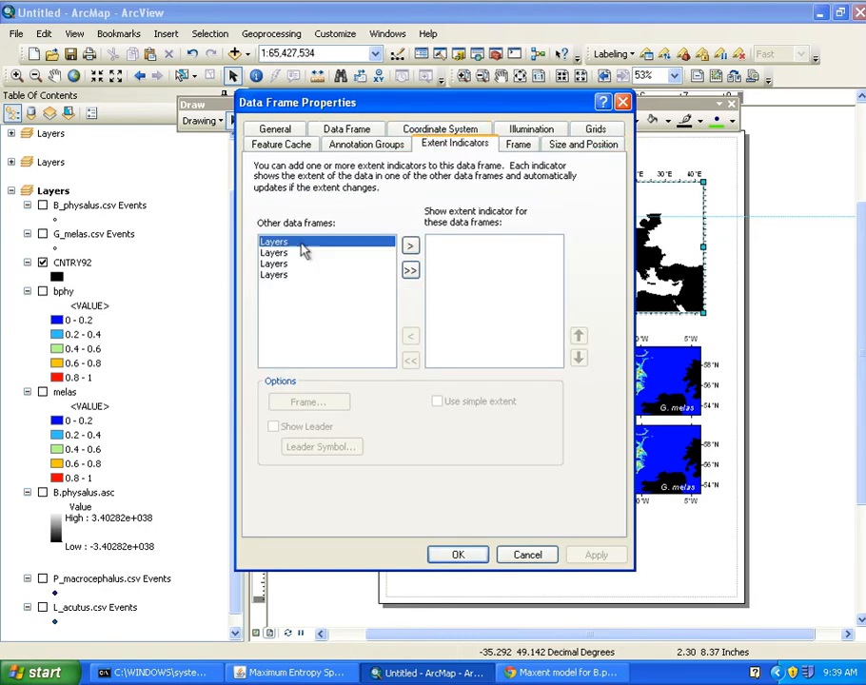
left_click(410, 245)
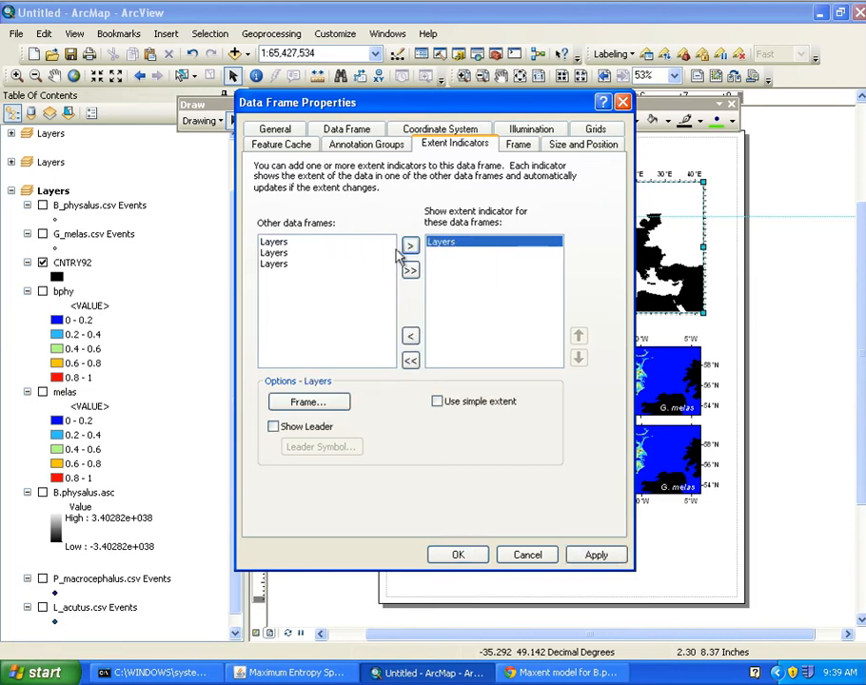
left_click(458, 555)
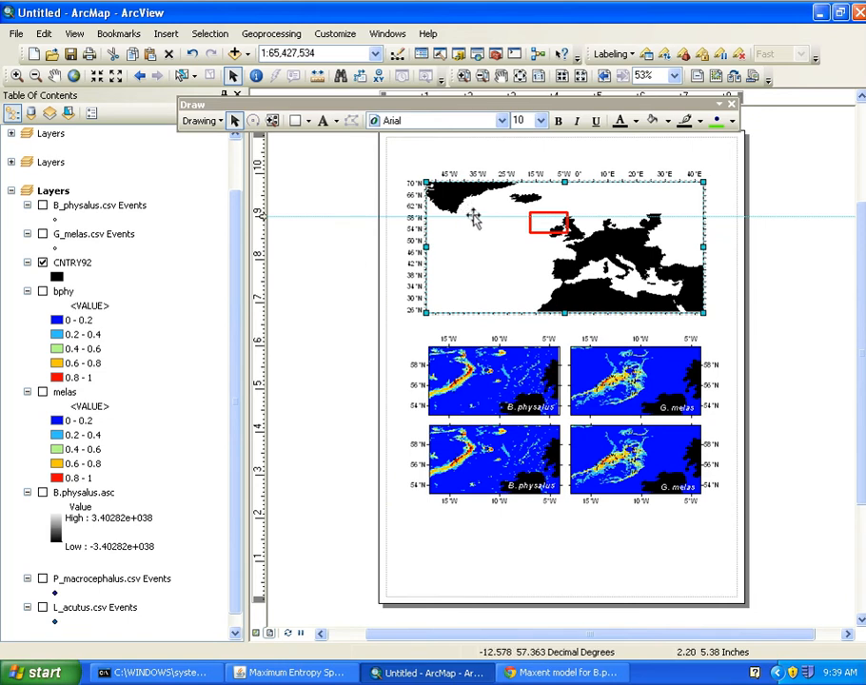
- Move the overview map down to sit just above the four species maps and keep it selected
left_click(781, 260)
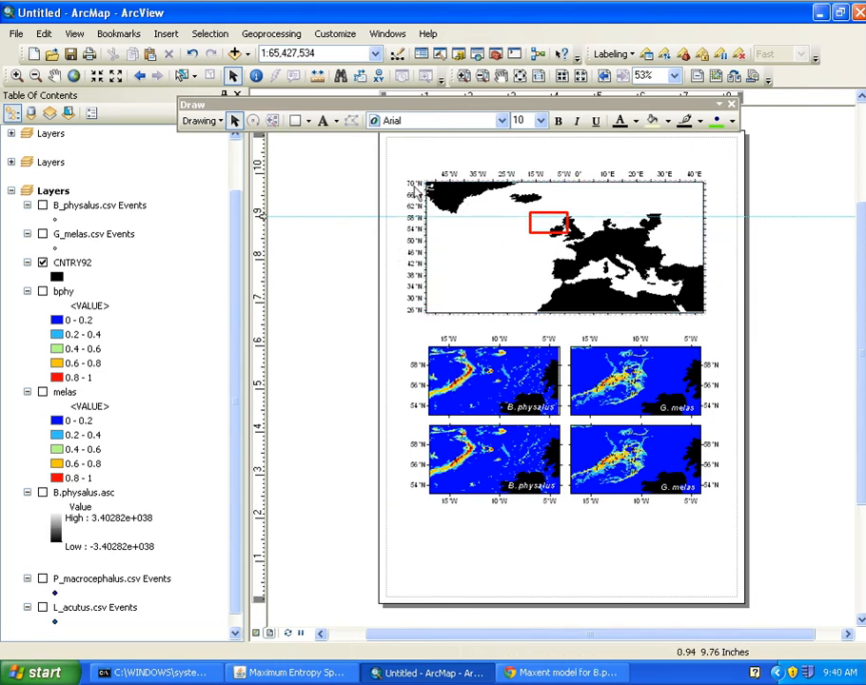
left_click_drag(498, 219, 498, 240)
left_click(826, 308)
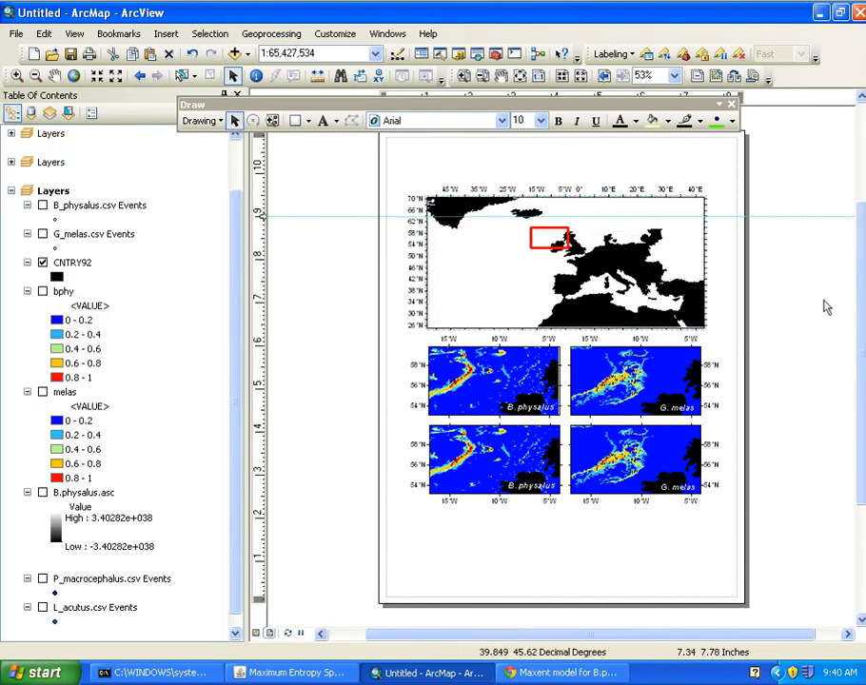
left_click(691, 269)
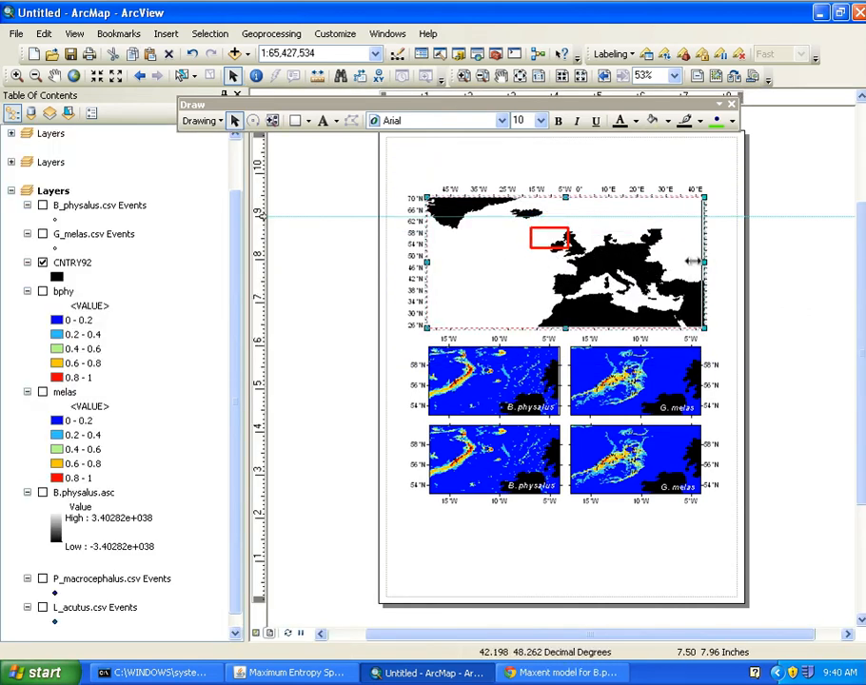
- Adjust the overview map's side edges to line up with the species maps below, and dock the Draw toolbar
left_click(754, 286)
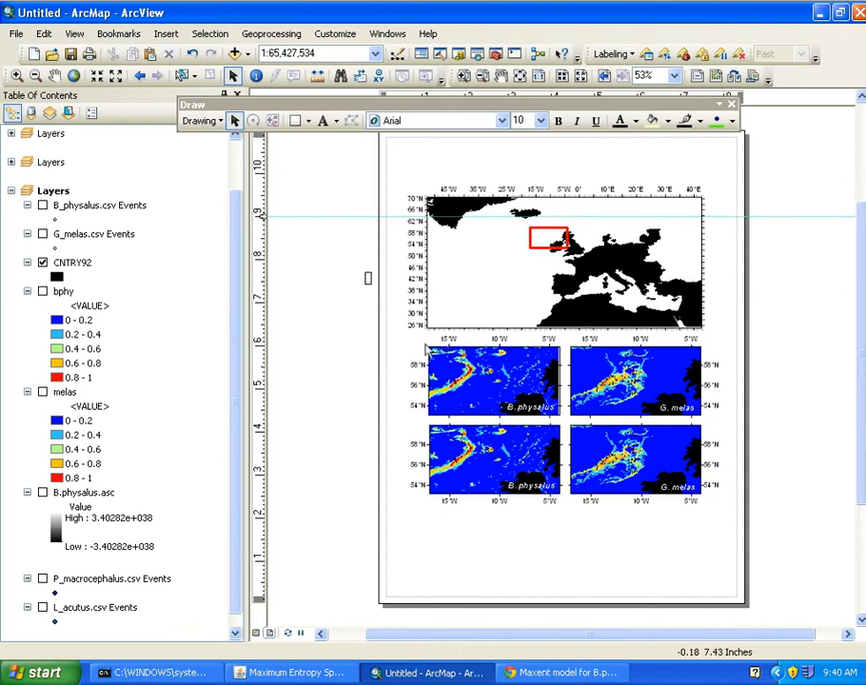
left_click_drag(367, 274, 421, 393)
left_click(464, 288)
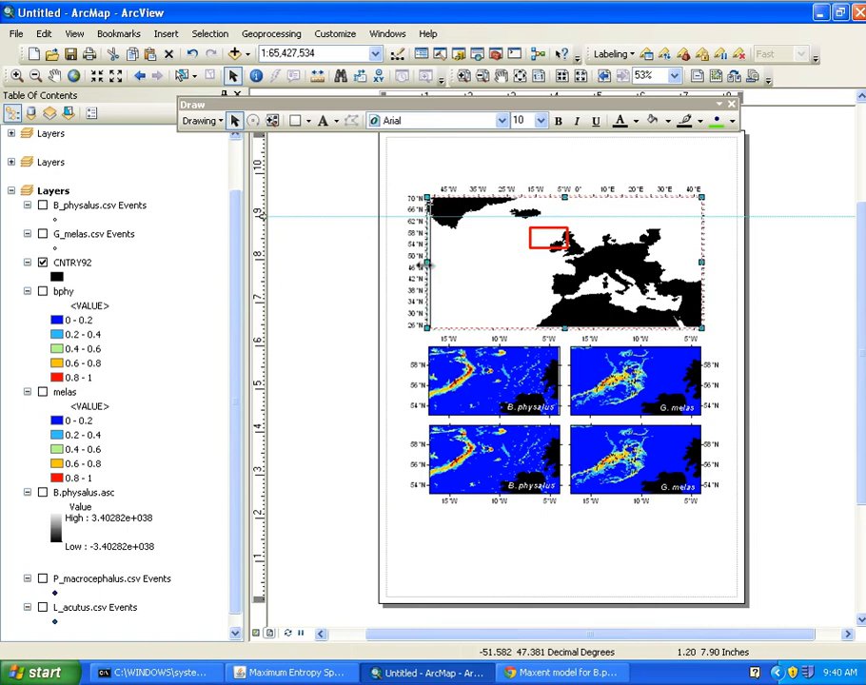
left_click_drag(427, 265, 426, 263)
left_click(368, 315)
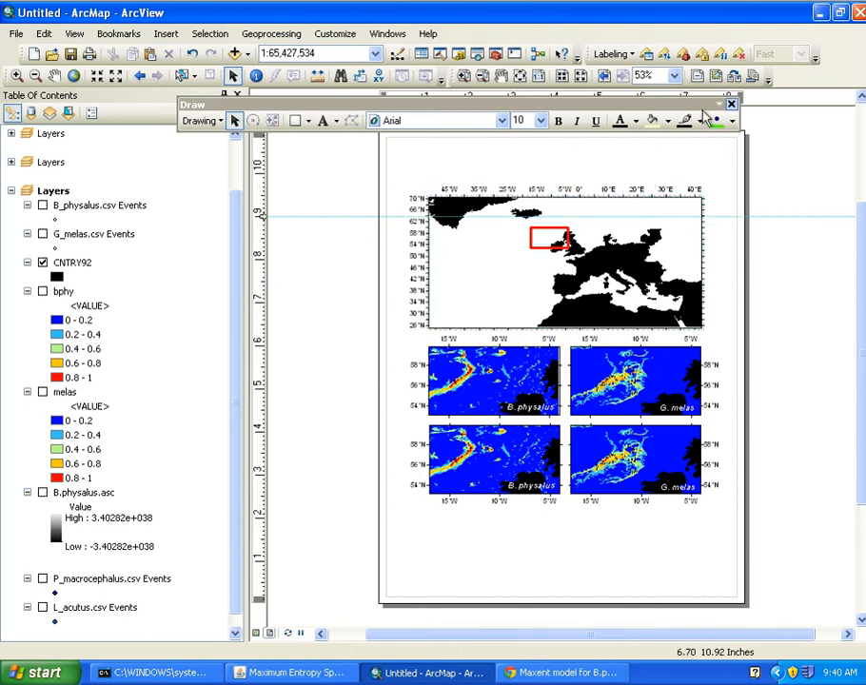
mouse_move(722, 113)
left_mouse_down()
mouse_move(716, 96)
mouse_move(715, 134)
mouse_move(716, 98)
left_mouse_up()
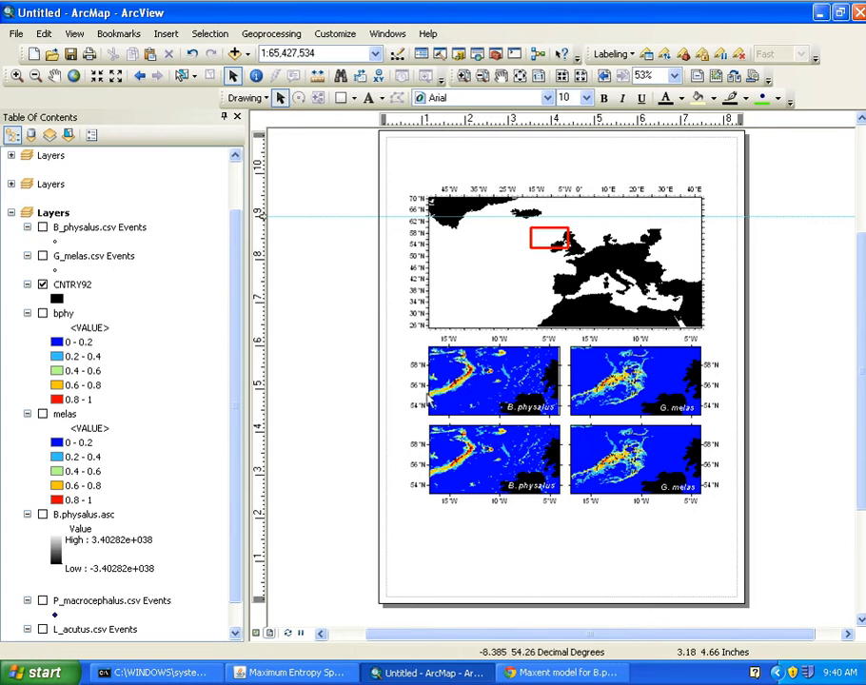
- Collapse the overview data frame's layer list, expand the data frame above it and select its melas layer
left_click(64, 314)
left_click(64, 317)
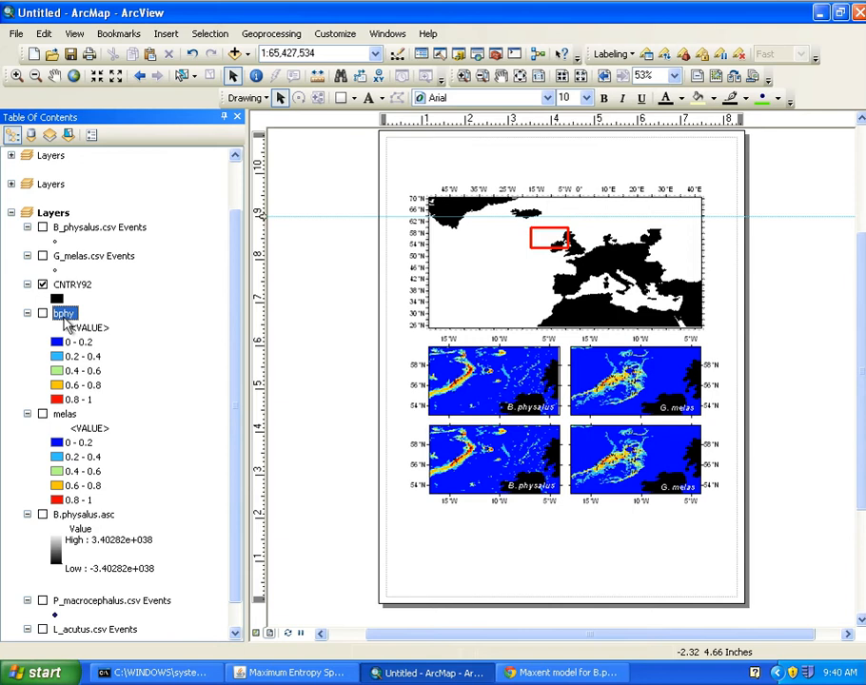
left_click(11, 212)
left_click(12, 184)
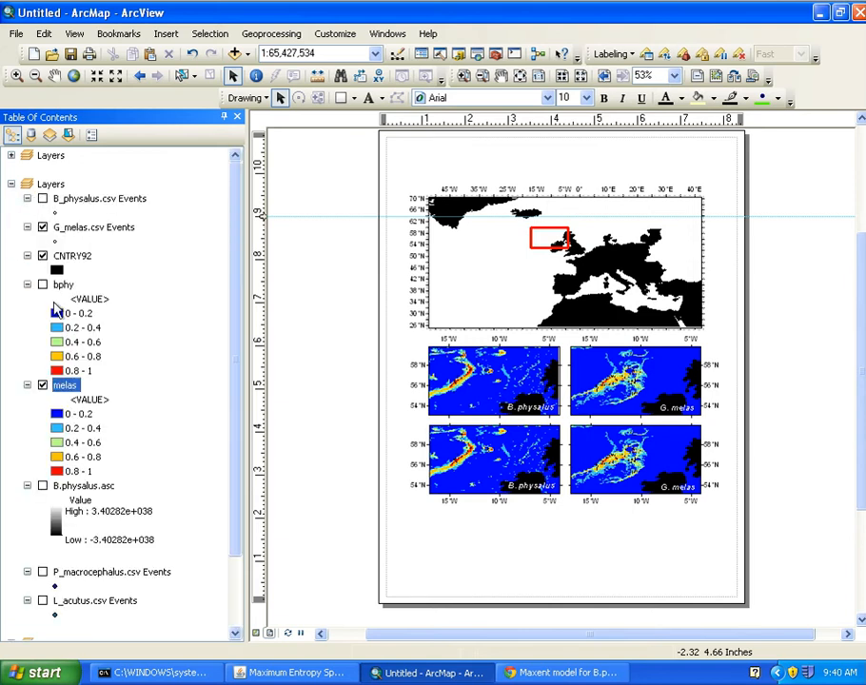
left_click(64, 386)
- Insert a legend with bphy as its only item, removing CNTRY92, and place it below the species maps
left_click(166, 33)
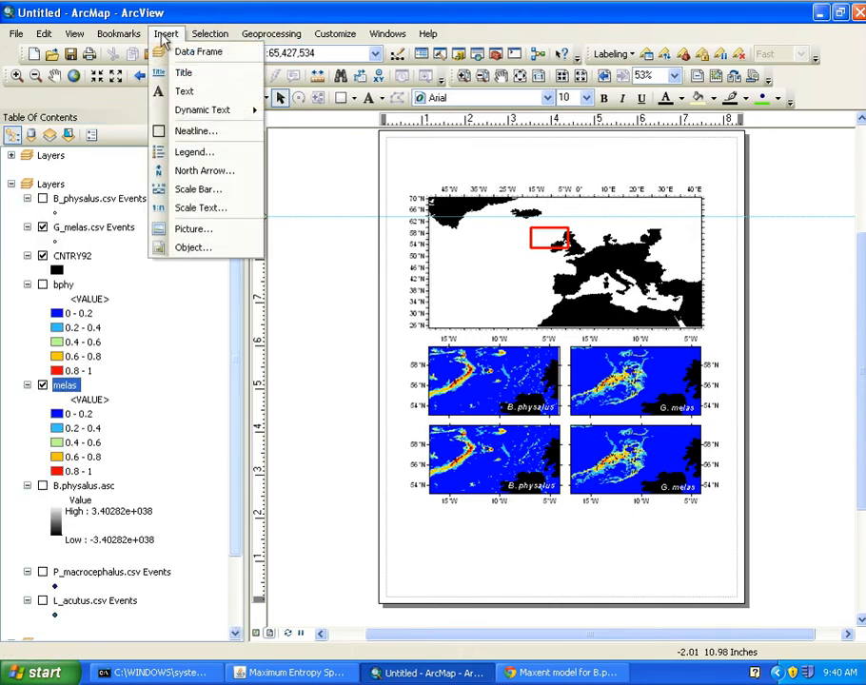
left_click(191, 152)
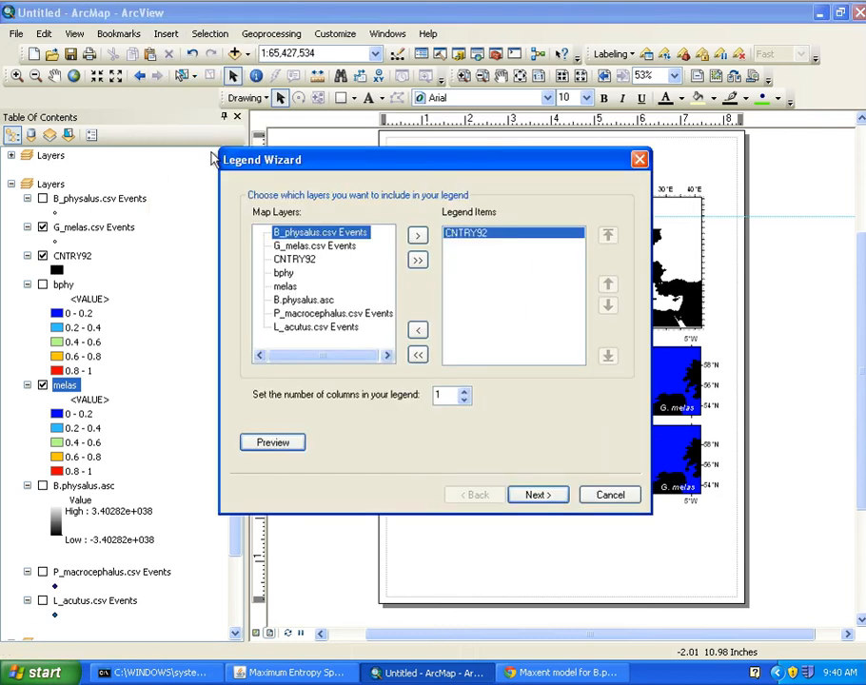
left_click(419, 331)
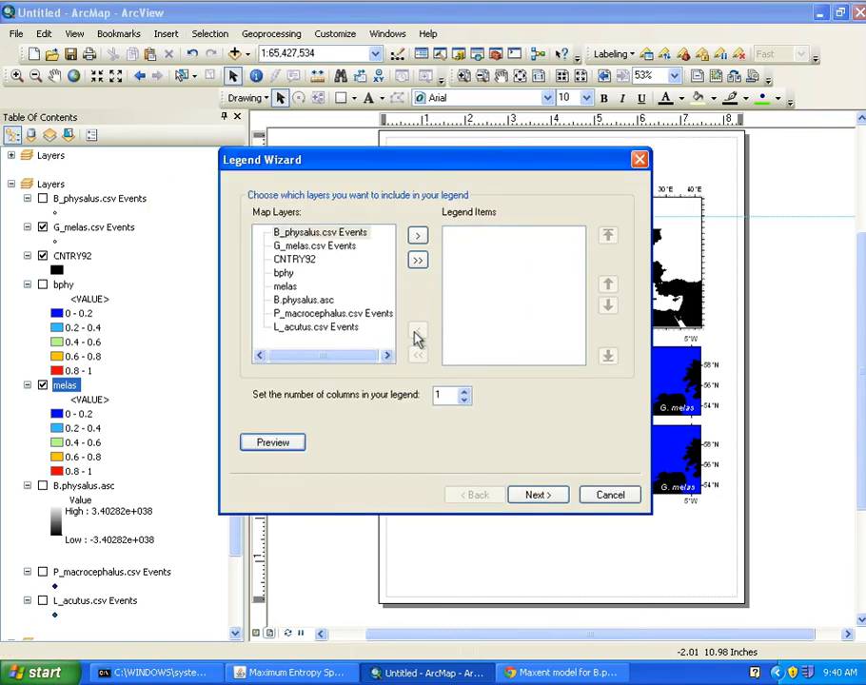
left_click(291, 275)
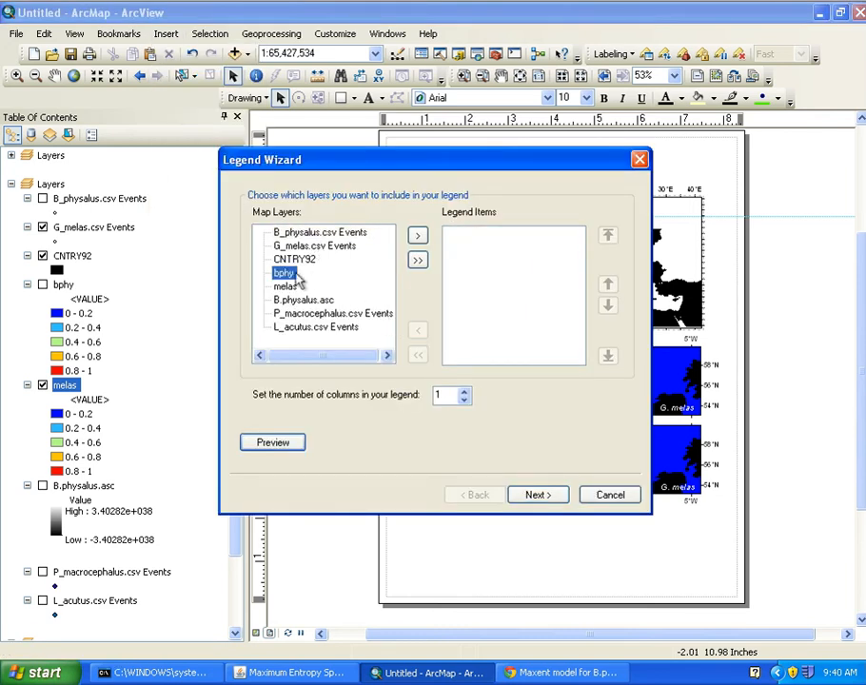
left_click(417, 235)
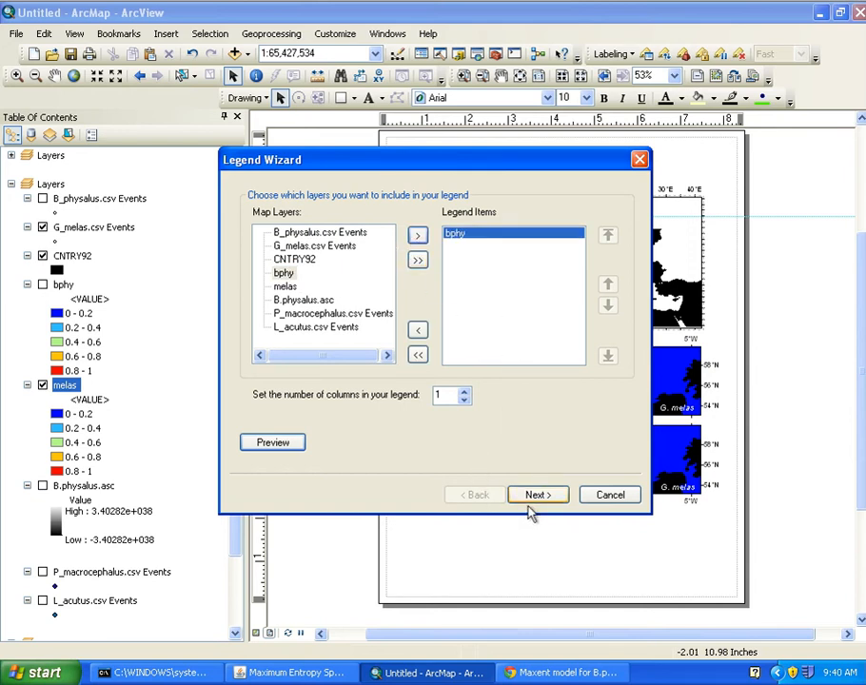
left_click(267, 443)
left_click_drag(497, 160, 239, 98)
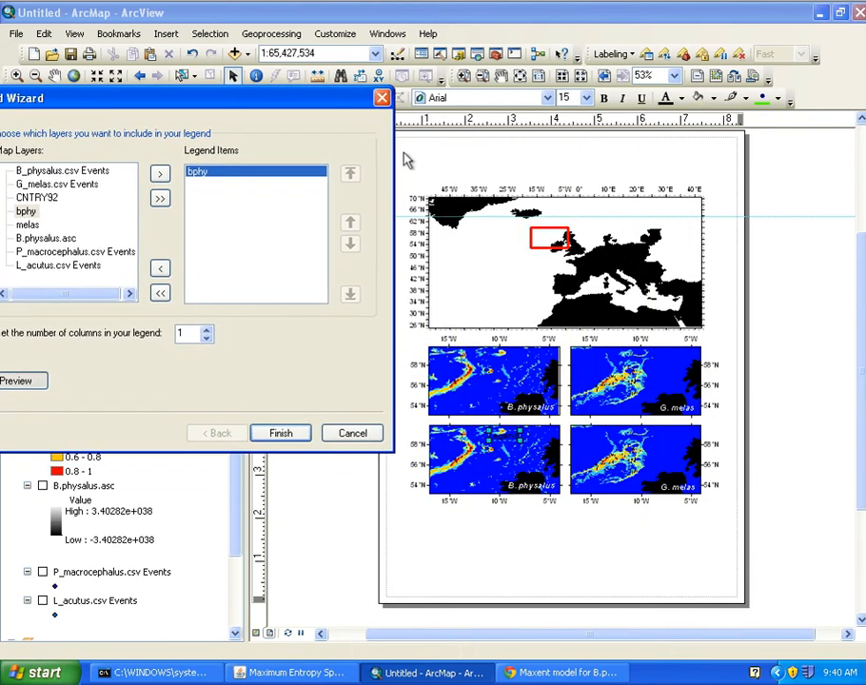
left_click_drag(131, 99, 191, 105)
left_click(340, 439)
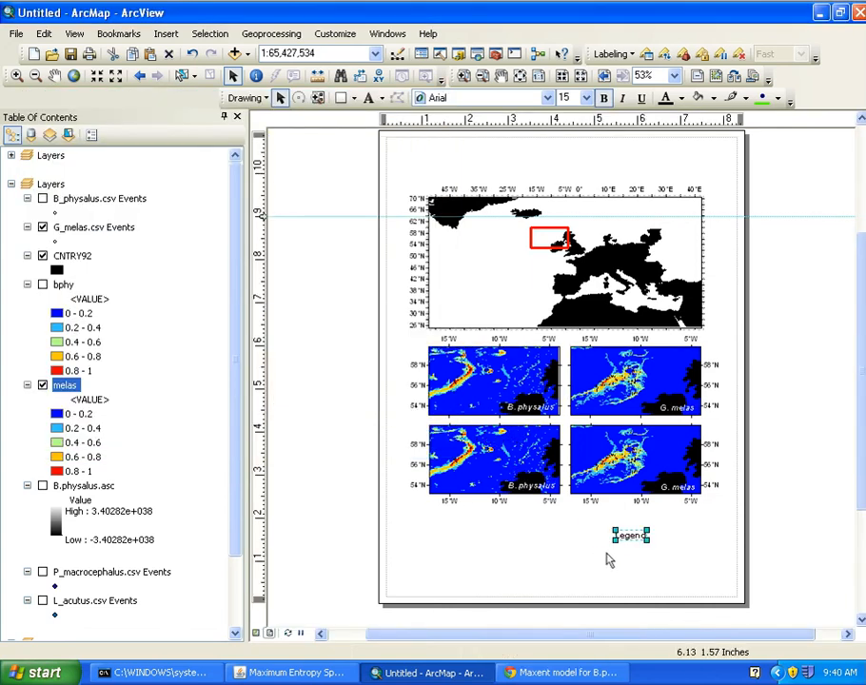
- Let the legend also display layers that are not checked on in the table of contents
right_click(640, 537)
left_click(681, 526)
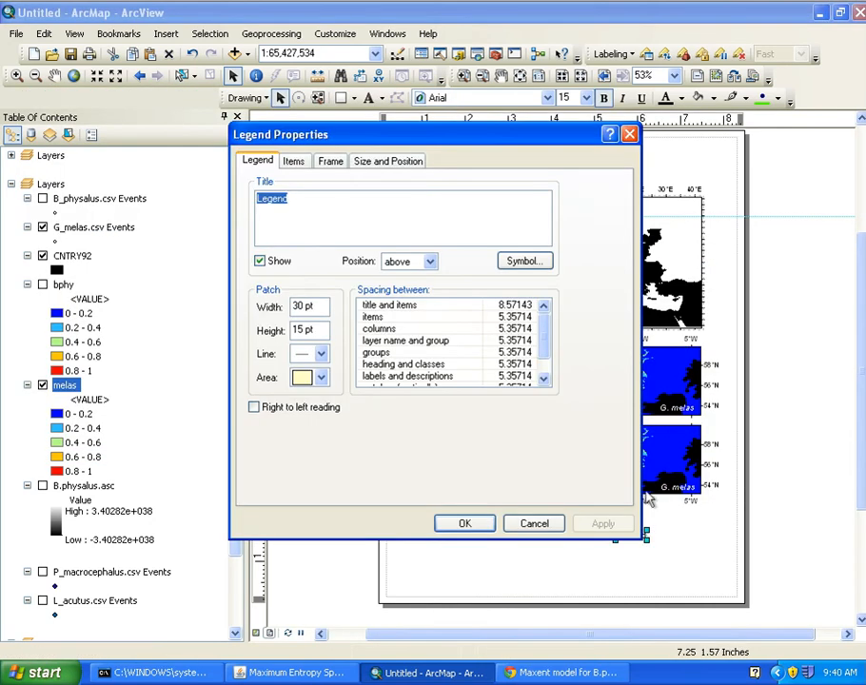
left_click(294, 161)
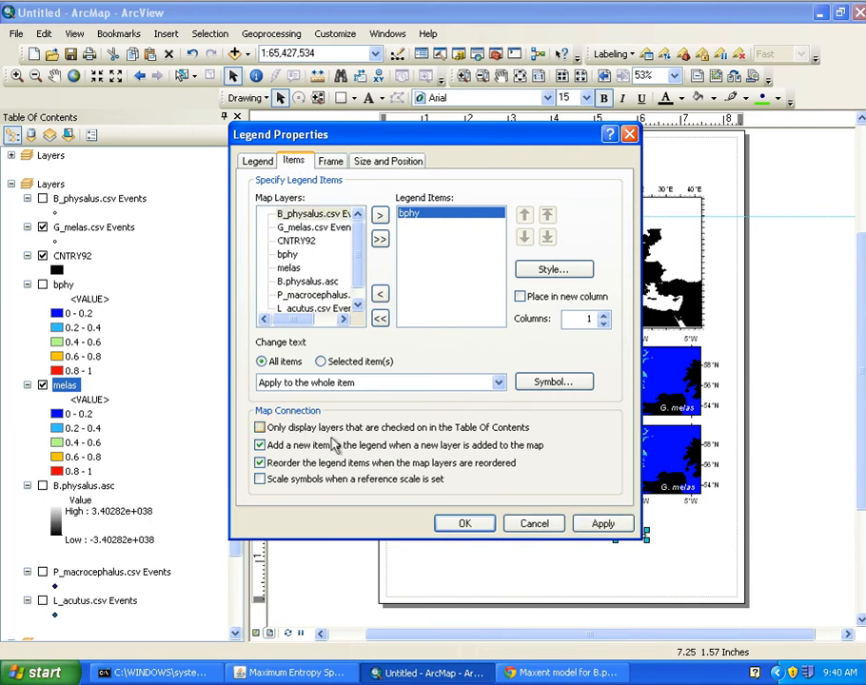
left_click(600, 523)
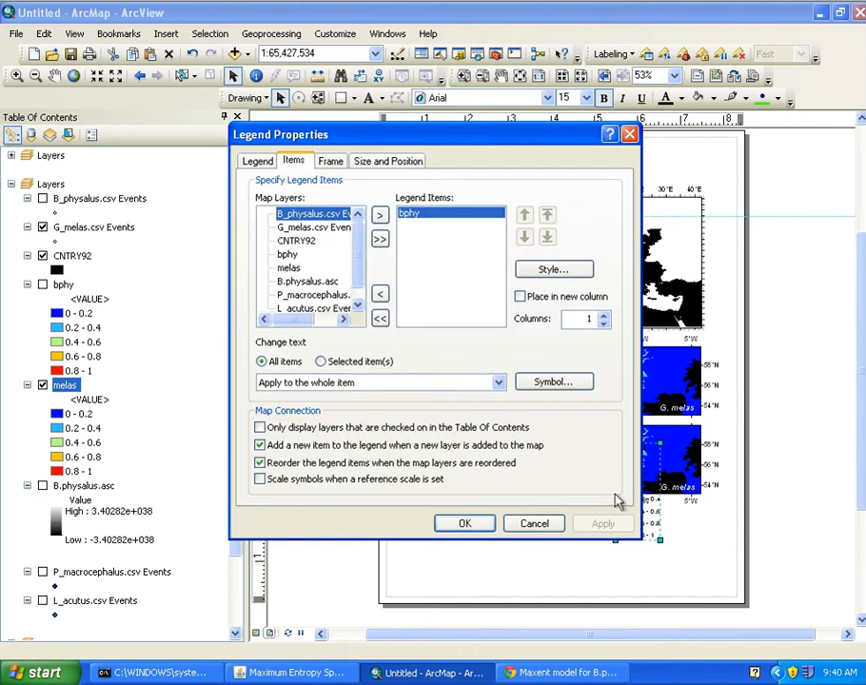
left_click_drag(456, 135, 247, 135)
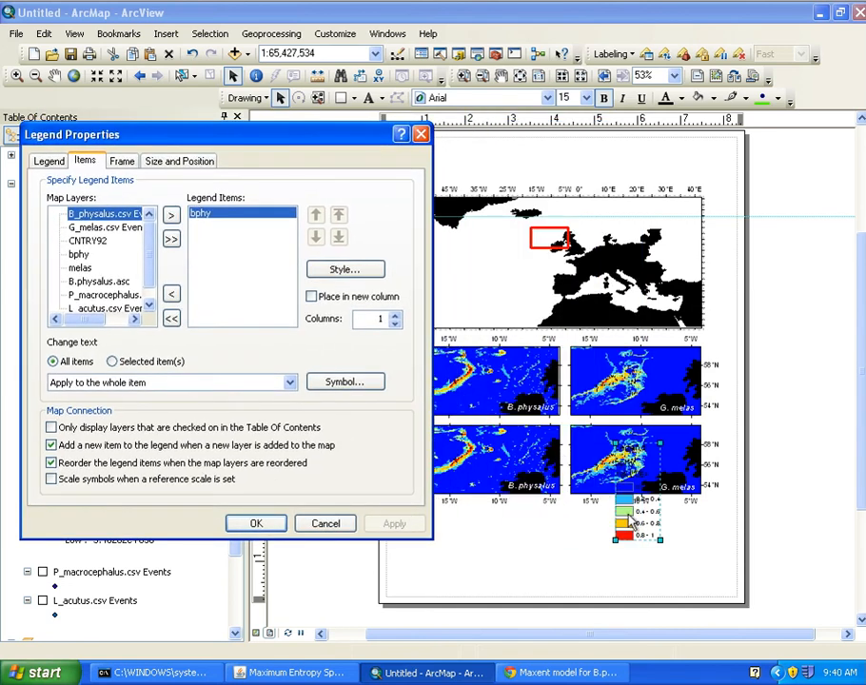
- Set the bphy legend item's style to Horizontal Bar with Heading, Labels, and Description
left_click(307, 272)
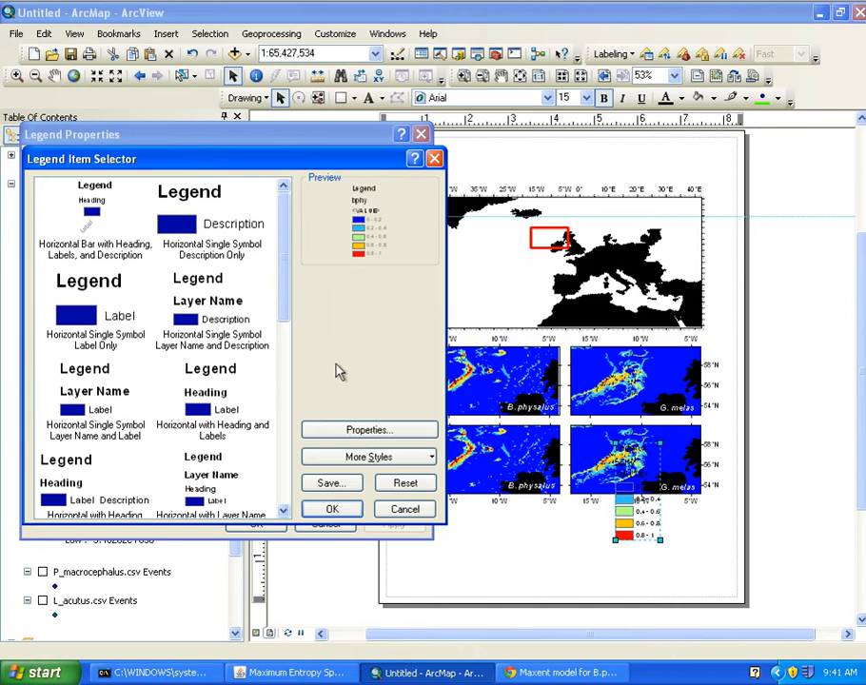
left_click_drag(211, 159, 536, 162)
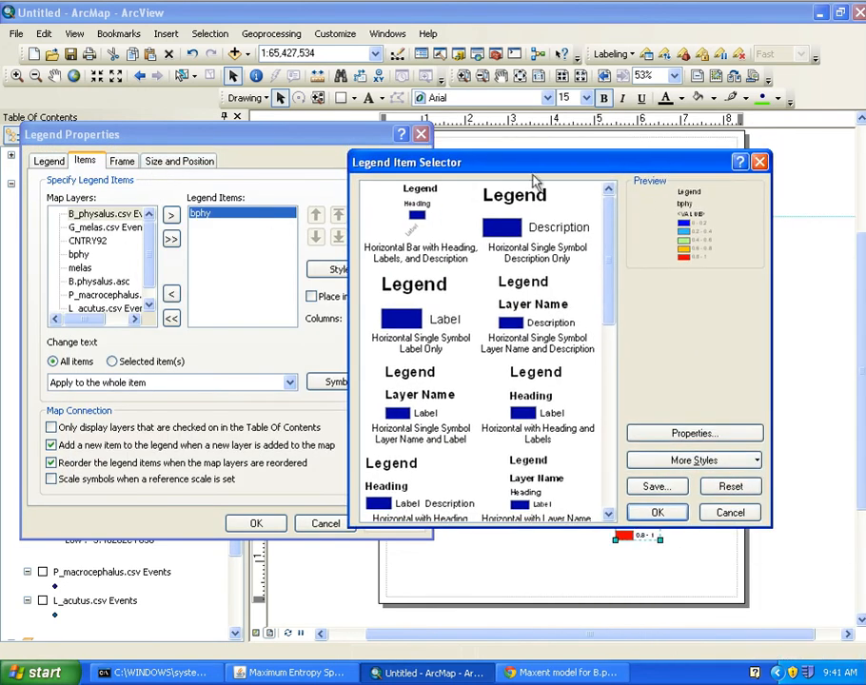
left_click(456, 209)
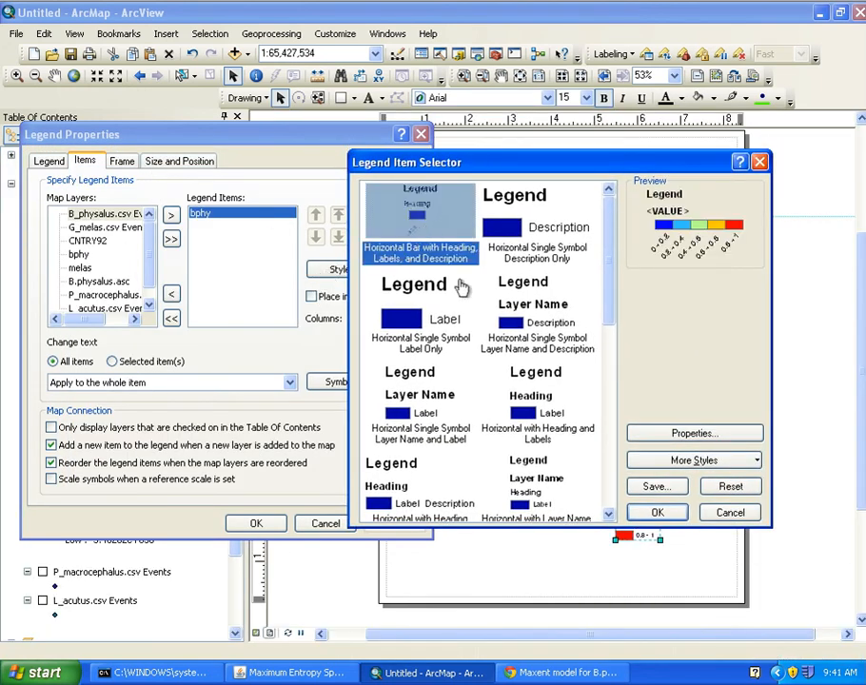
left_click(656, 513)
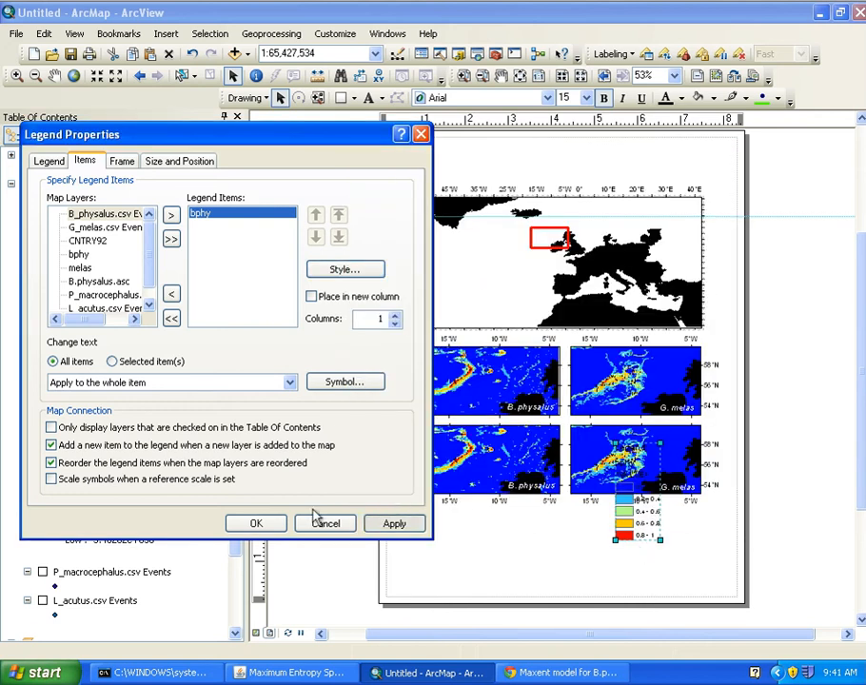
left_click(394, 525)
left_click(256, 524)
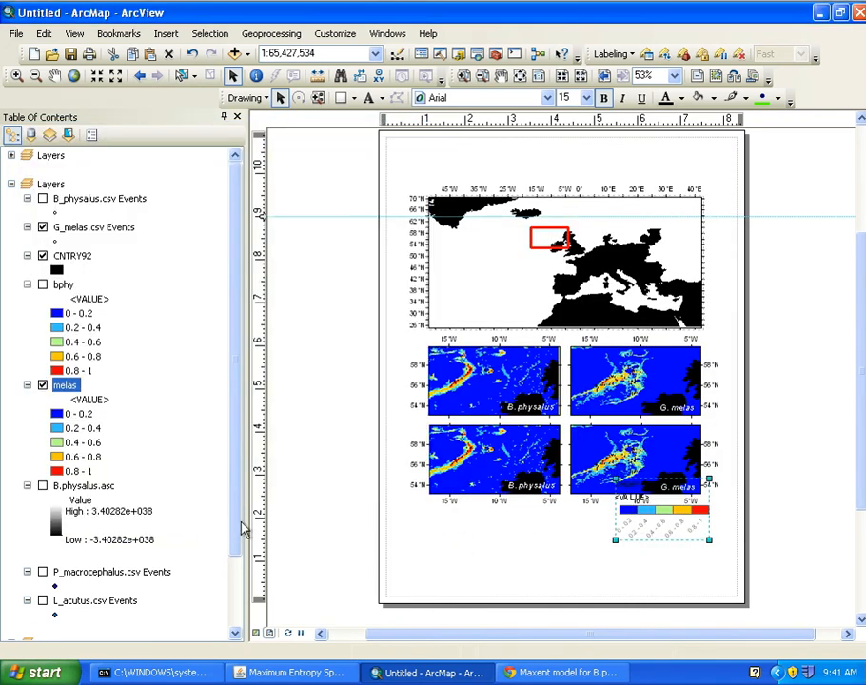
- Move the legend into the page's lower-right corner and set its title to "Habitat suitability"
left_click_drag(644, 521, 674, 576)
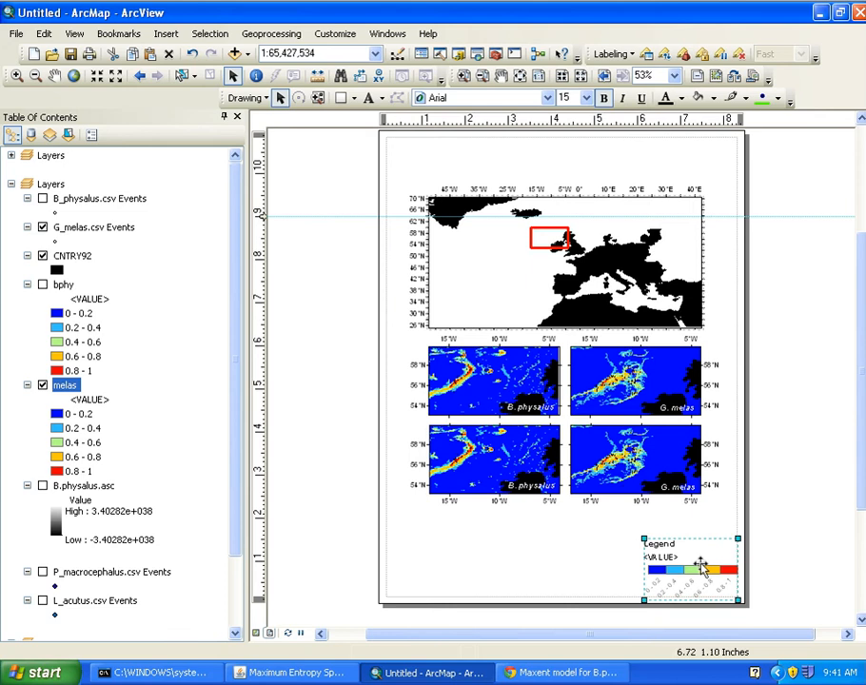
right_click(666, 557)
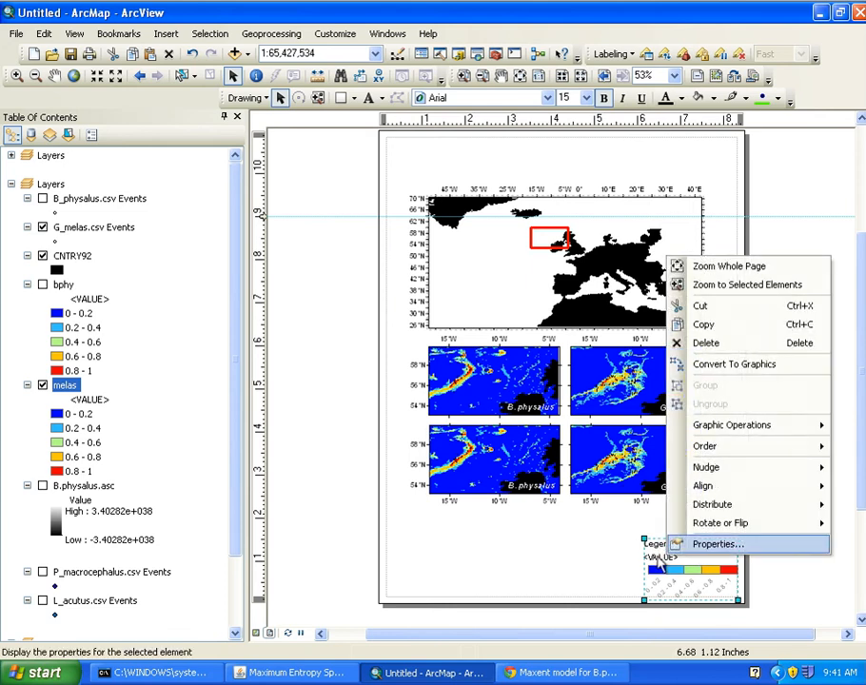
left_click(699, 545)
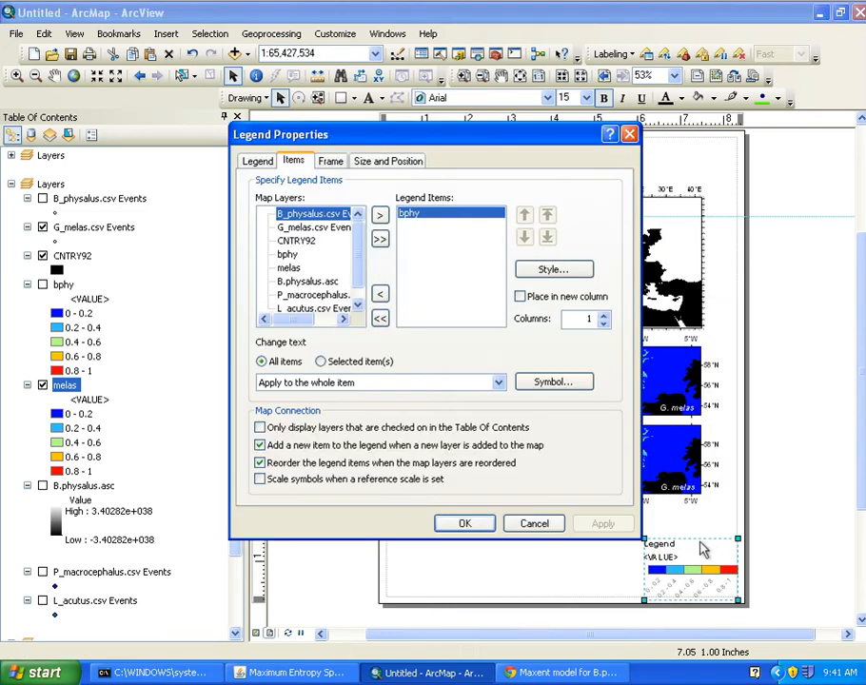
left_click(258, 161)
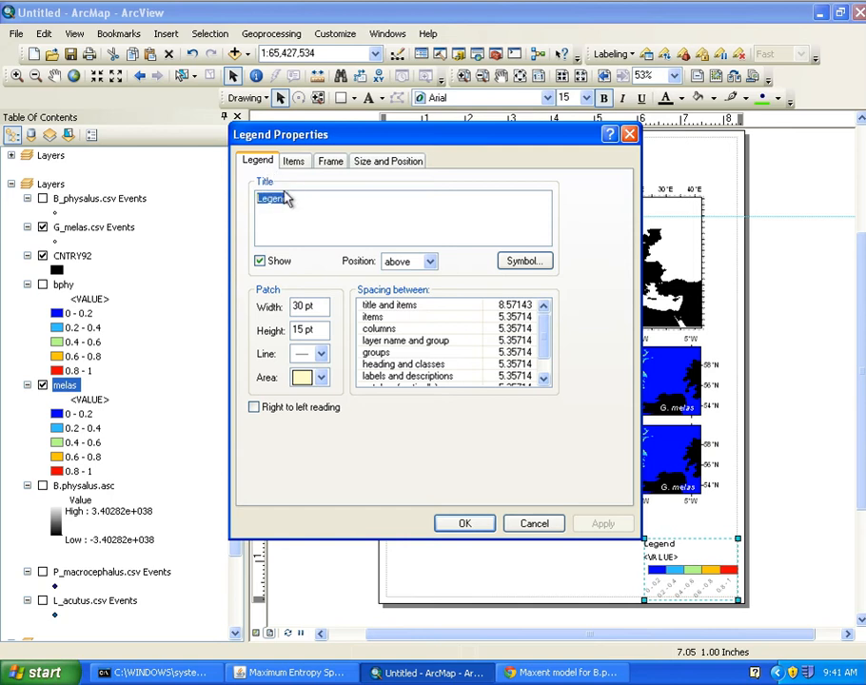
type("Habitat suitability")
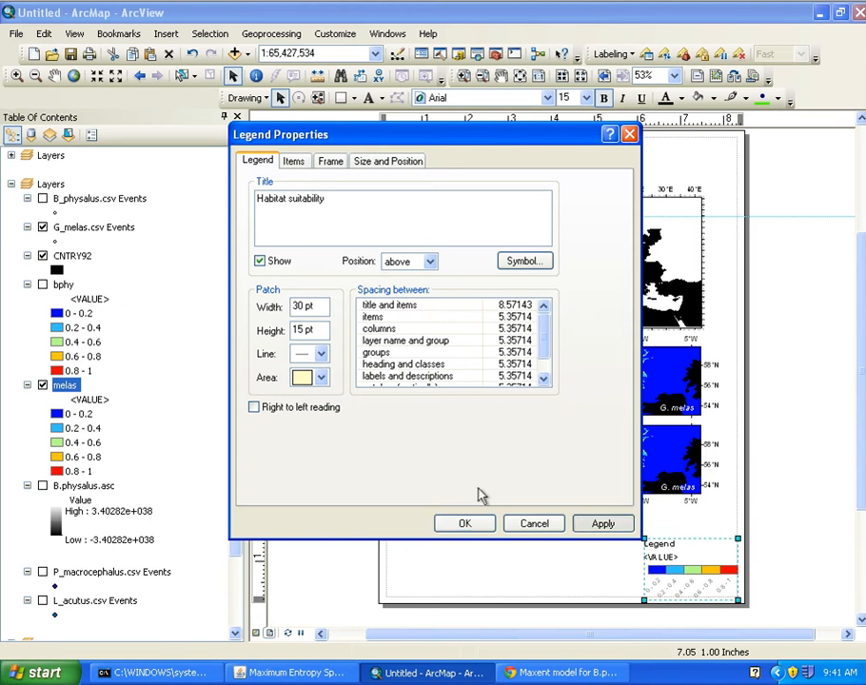
left_click(603, 523)
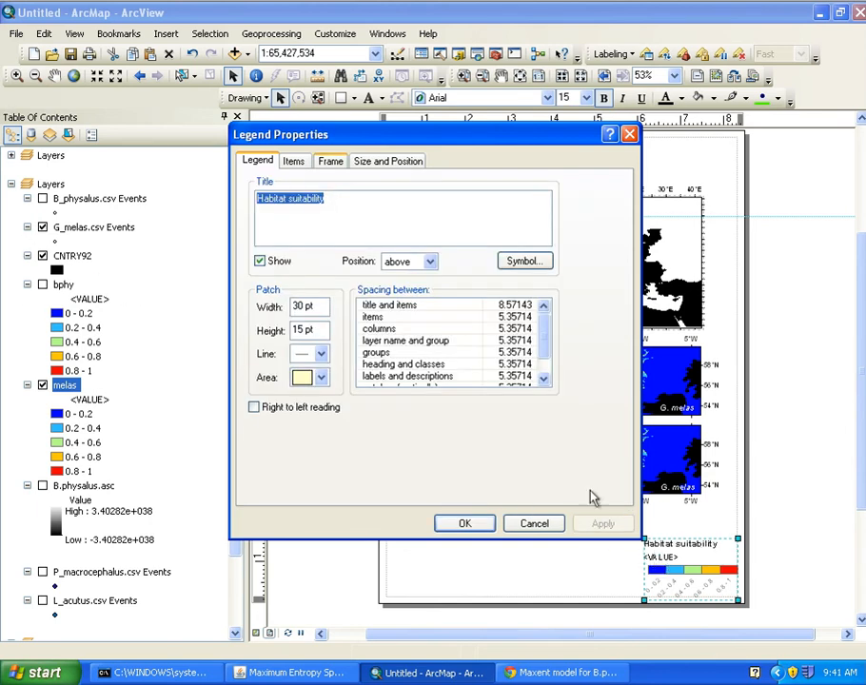
- Hide the <VALUE> heading of the bphy legend item, keeping its labels shown
left_click(294, 161)
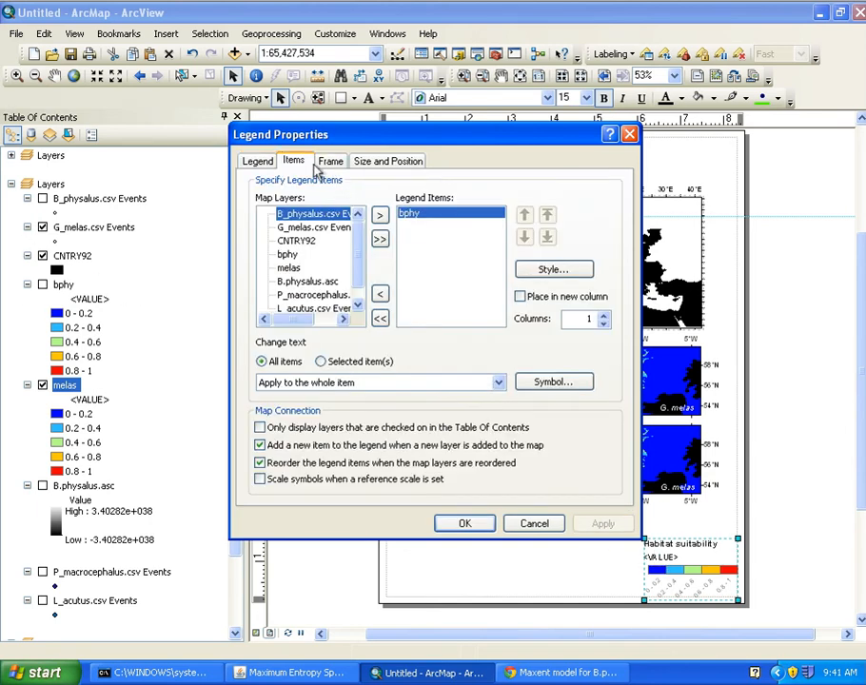
left_click(554, 383)
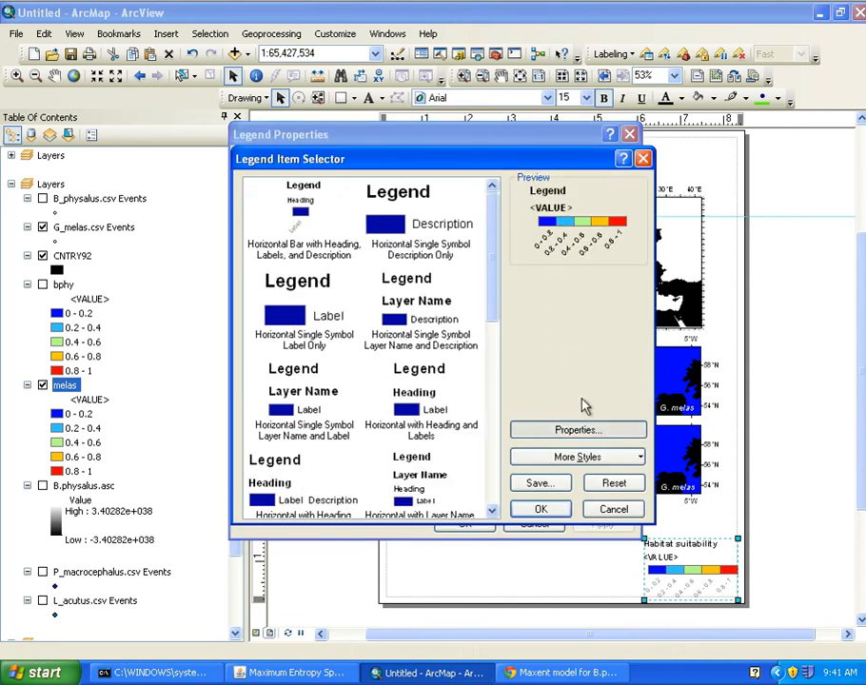
left_click(598, 433)
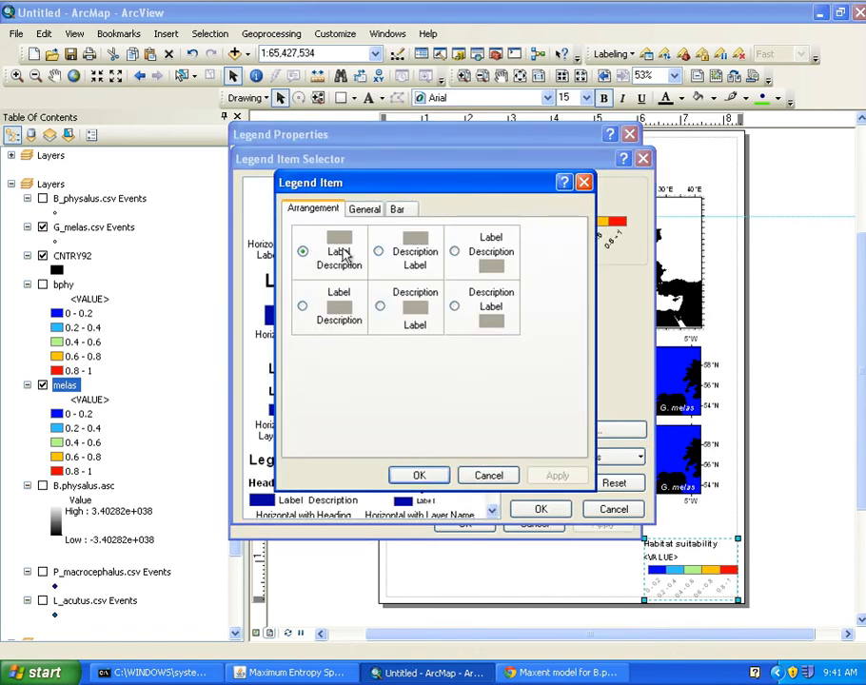
left_click(363, 208)
left_click(362, 293)
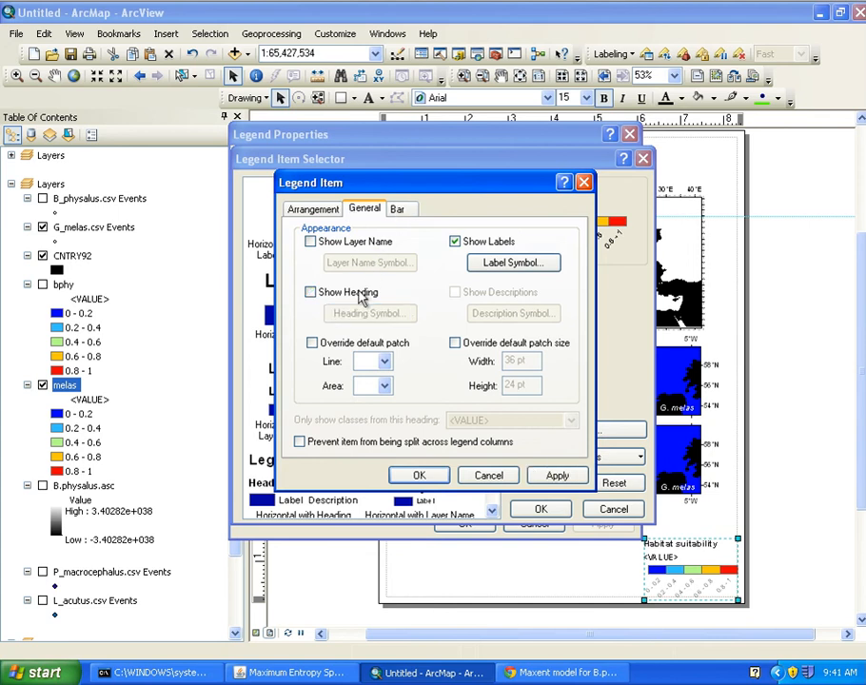
left_click(558, 476)
left_click(420, 477)
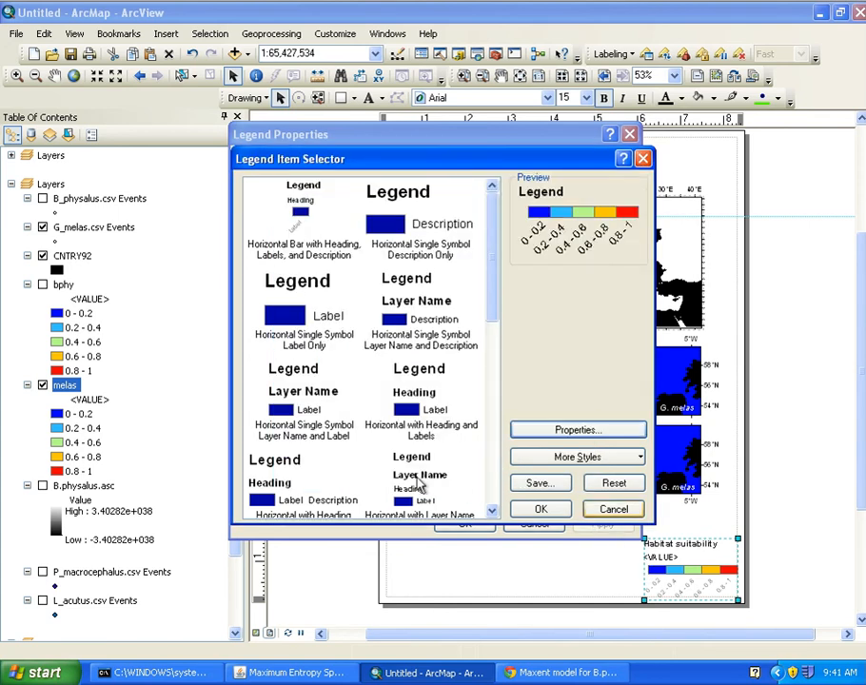
left_click(541, 510)
left_click(610, 522)
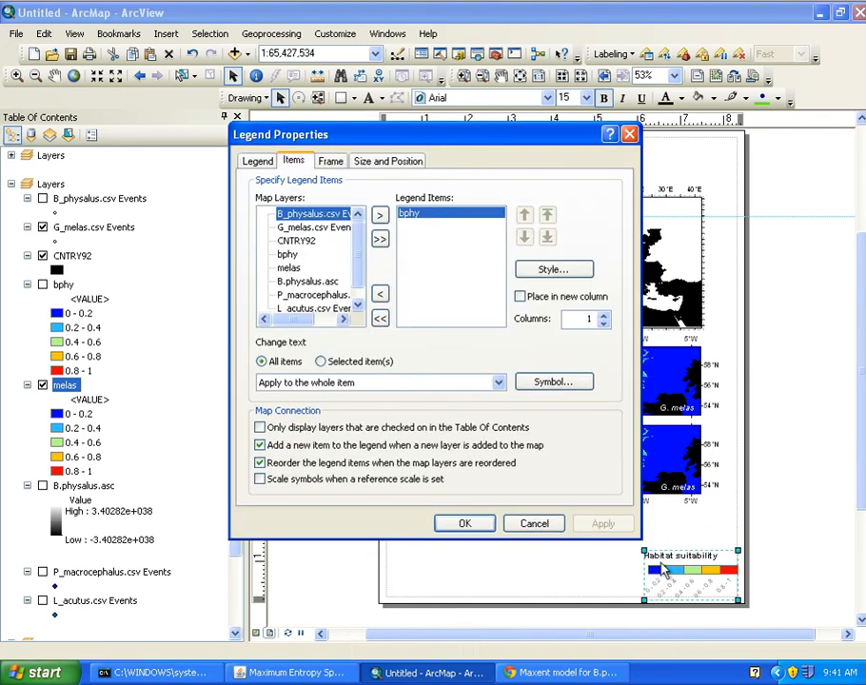
left_click(465, 524)
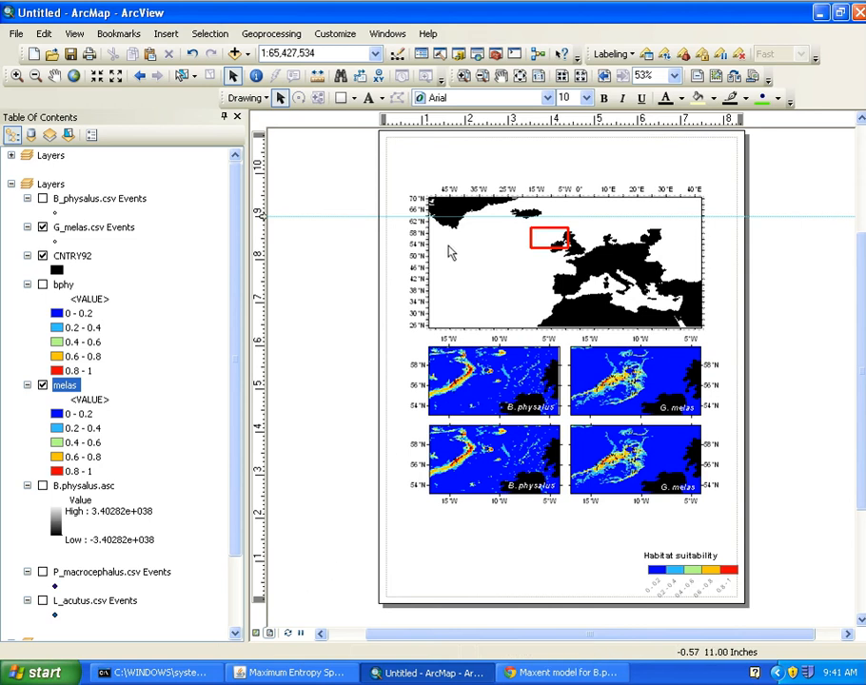
- Draw a full-width rectangle along the bottom of the page and send it behind the habitat suitability legend
left_click(341, 98)
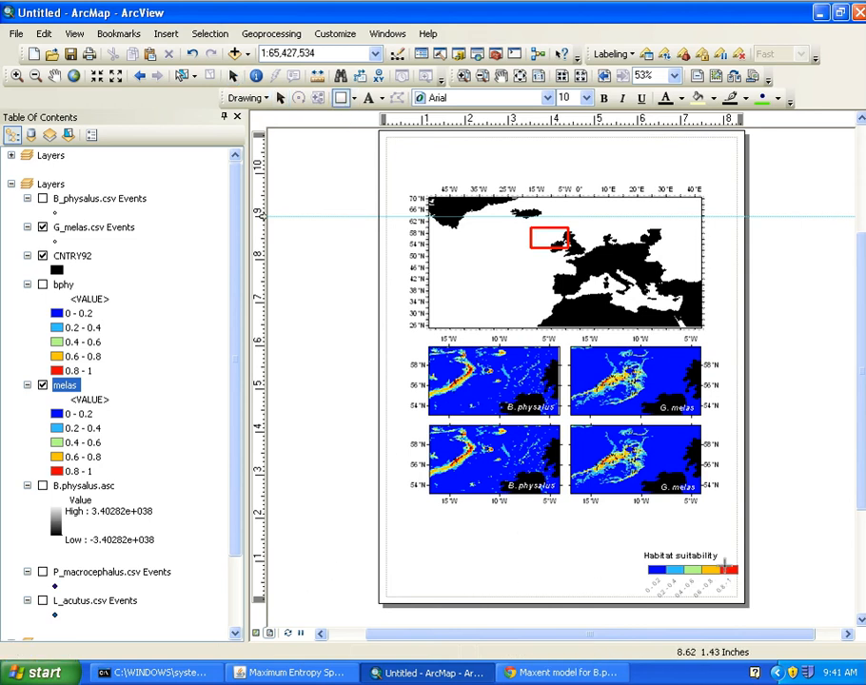
left_click_drag(739, 543, 373, 604)
right_click(443, 575)
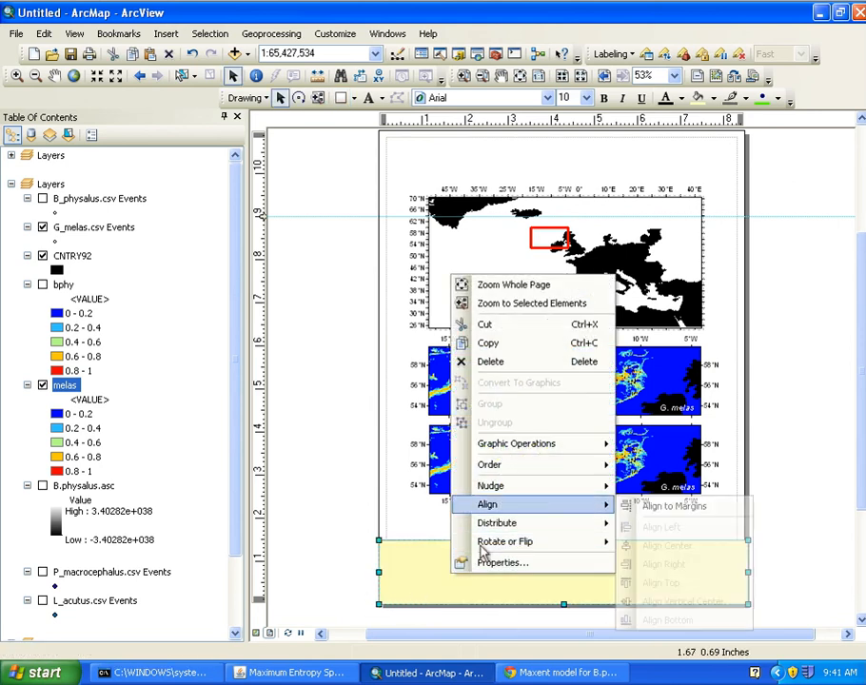
mouse_move(539, 469)
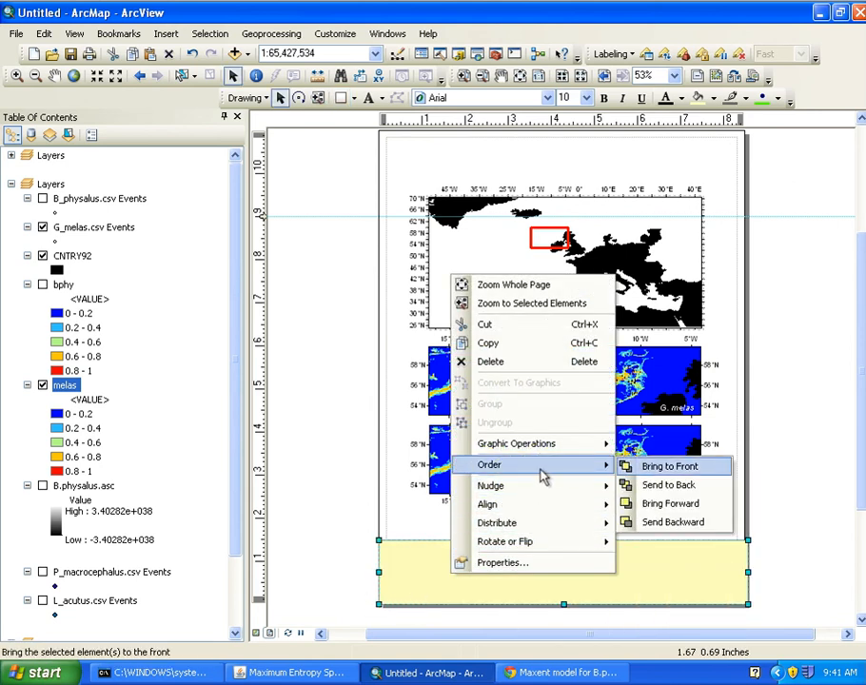
left_click(659, 486)
- Change the bottom rectangle's fill color to light blue
right_click(451, 566)
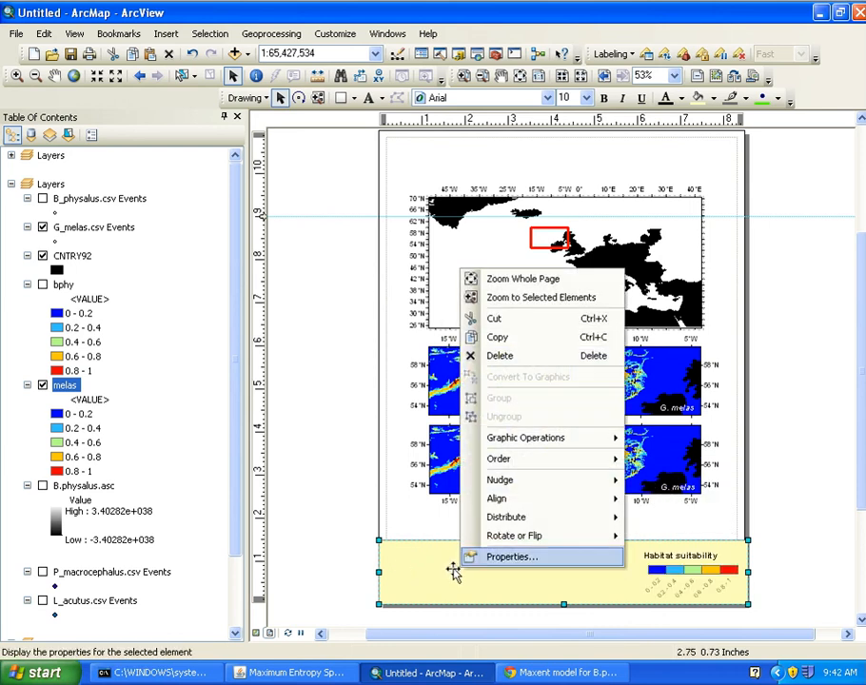
left_click(502, 558)
left_click(376, 276)
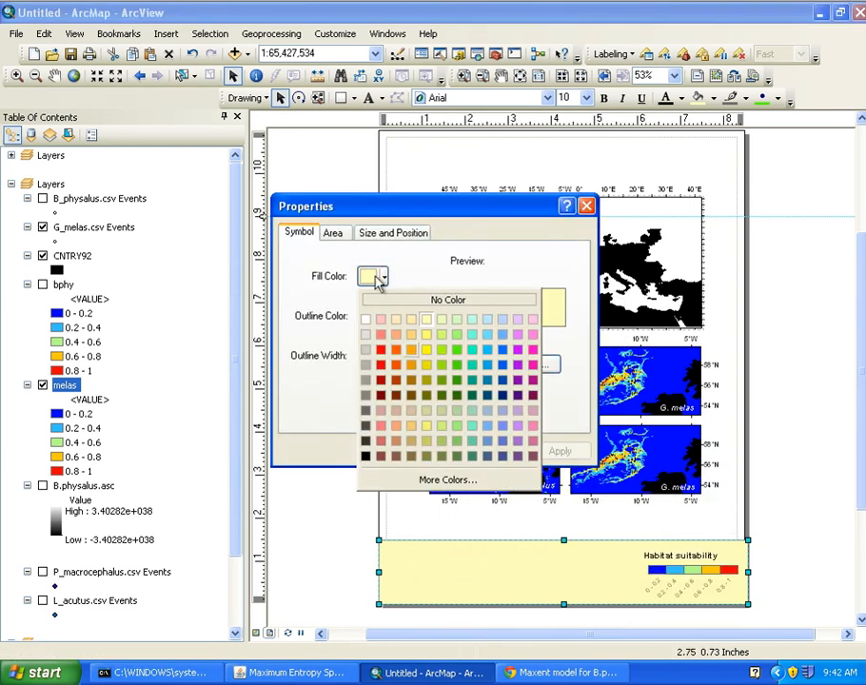
left_click(486, 335)
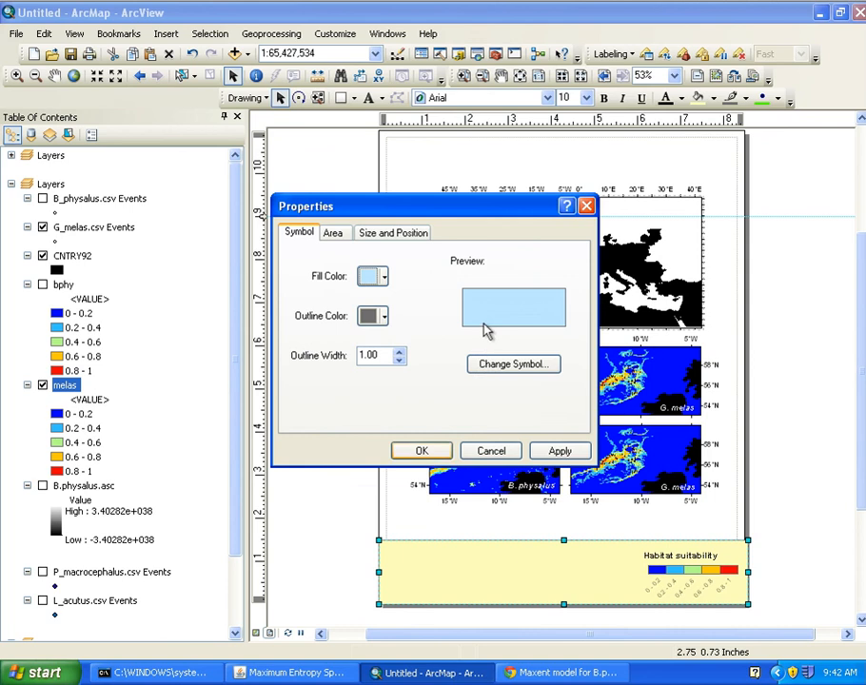
left_click(571, 451)
left_click(424, 452)
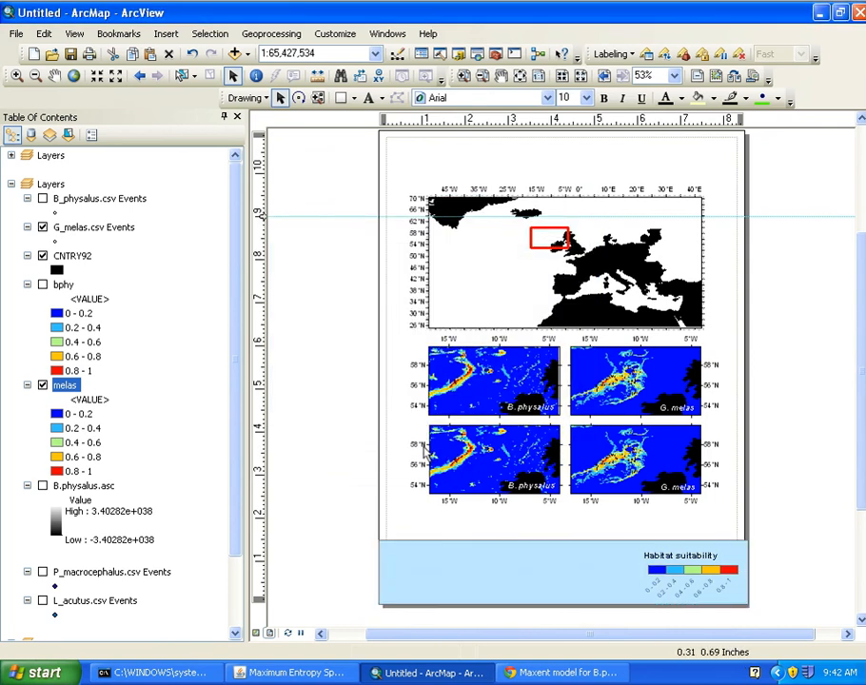
- Duplicate the light blue bottom band and place the copy across the top of the page
left_click(411, 582)
left_click_drag(449, 574, 454, 577)
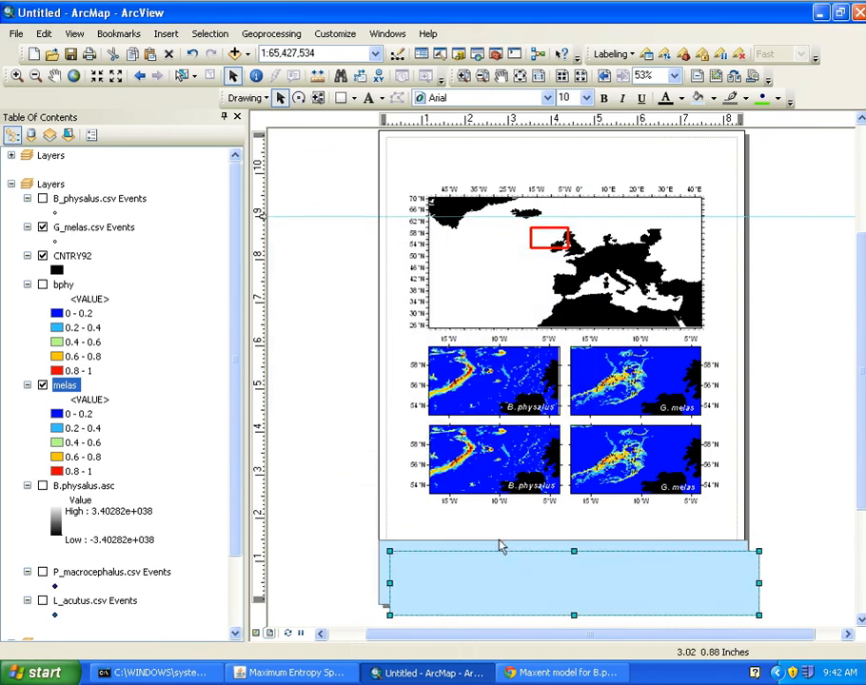
left_click_drag(503, 547, 492, 160)
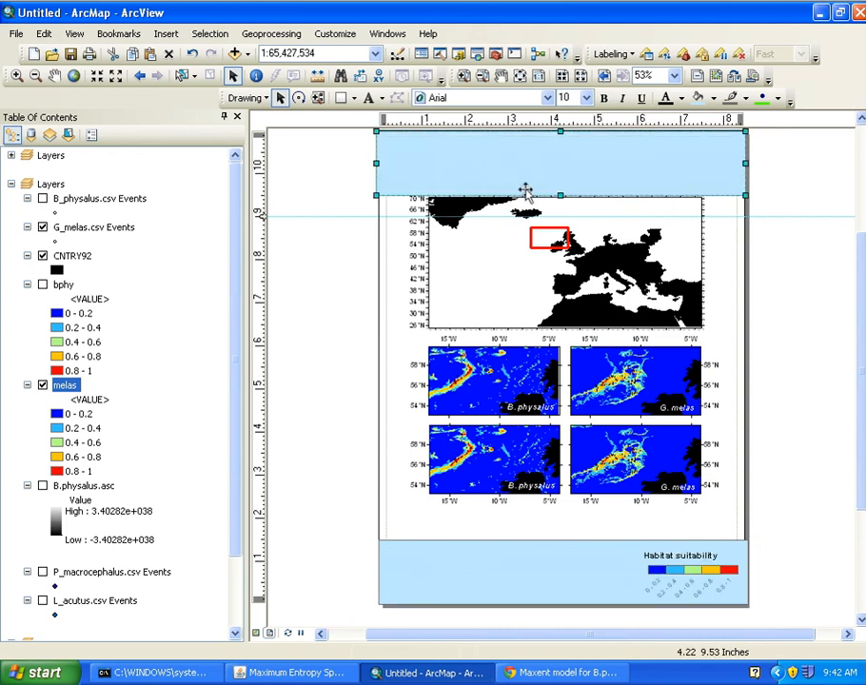
- Shorten the top band so it clears the overview map's labels and nudge it against the page's upper edge
left_click_drag(561, 195, 559, 175)
left_click(745, 204)
left_click(472, 153)
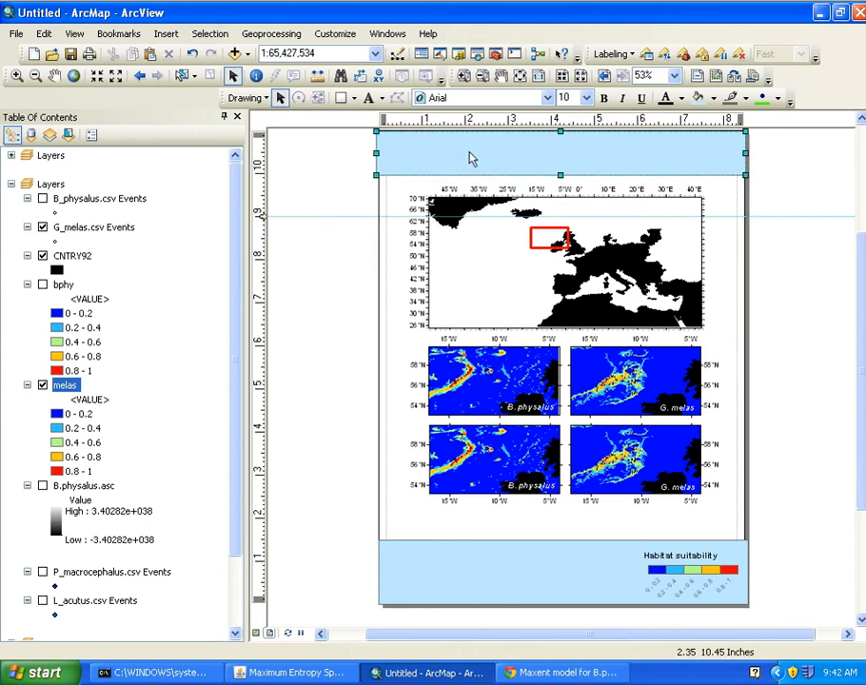
left_click_drag(474, 155, 474, 146)
left_click(781, 244)
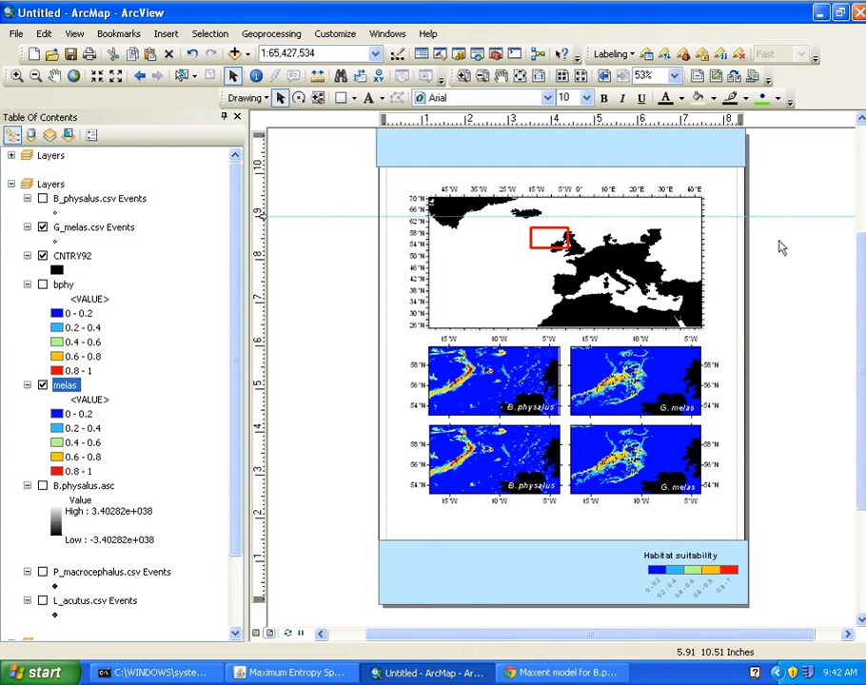
left_click(626, 152)
left_click_drag(530, 149, 529, 149)
left_click(767, 247)
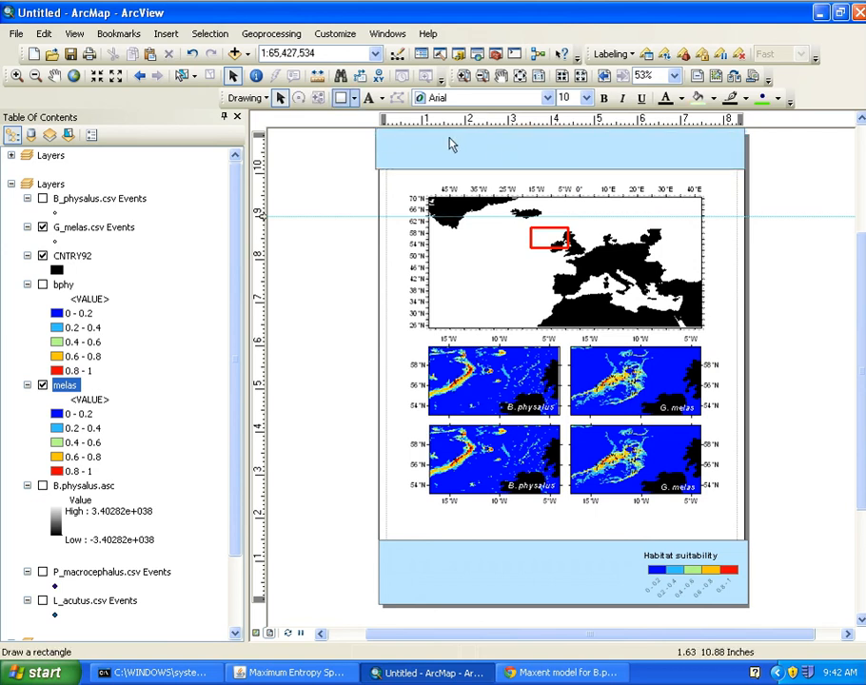
- Add the text "WHat do maps show?!?!" at the left end of the bottom blue band
left_click(369, 99)
left_click(384, 575)
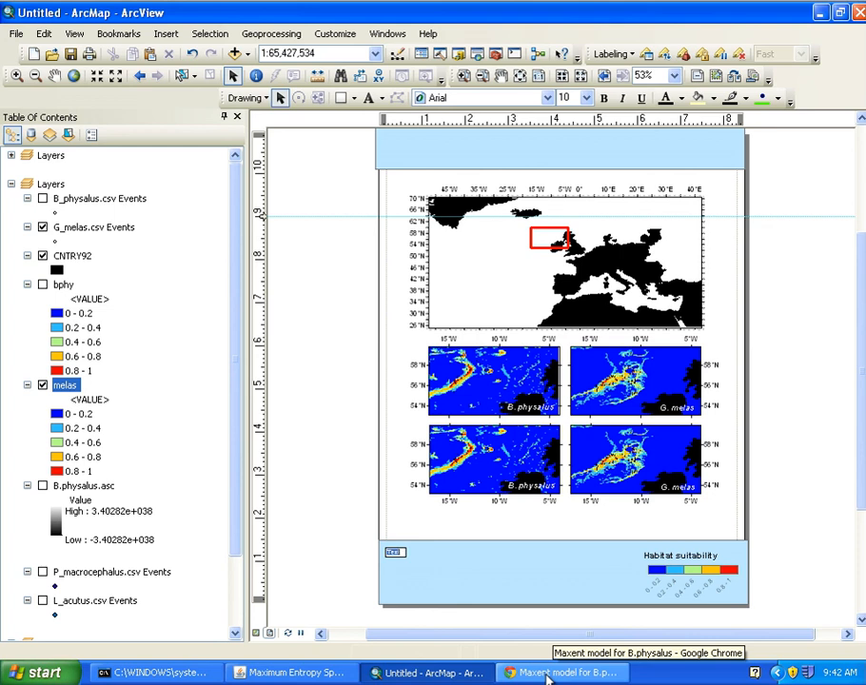
type("Whale maps show?!?!")
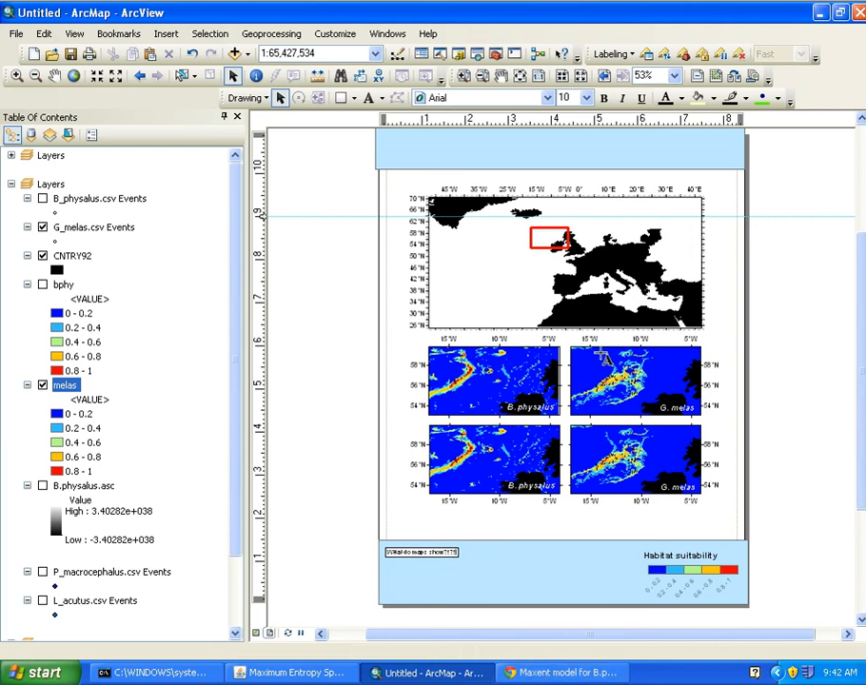
left_click(323, 515)
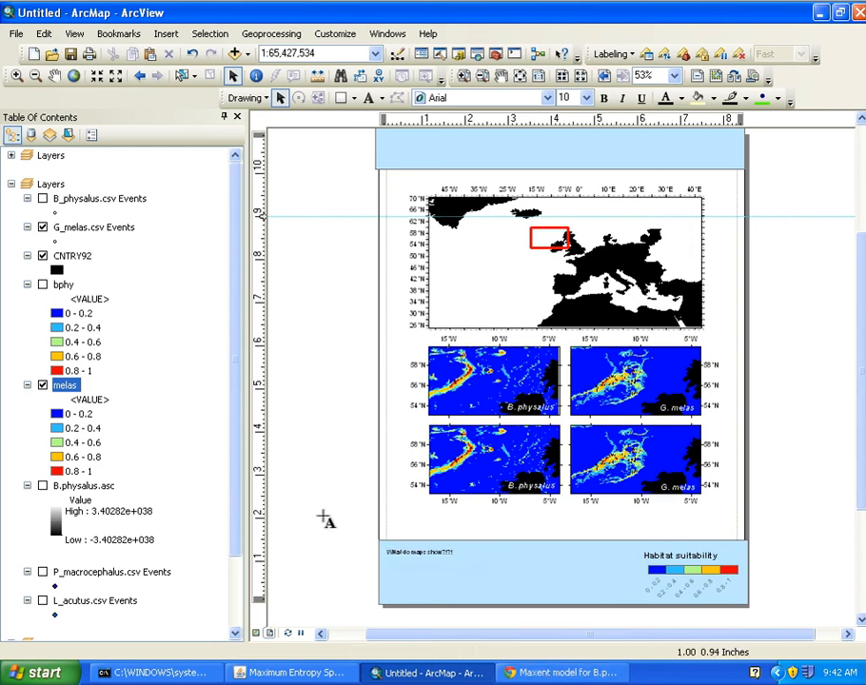
- Set the bottom band's text to size 26 and shift it down to sit fully inside the band
left_click(418, 555)
left_click(586, 98)
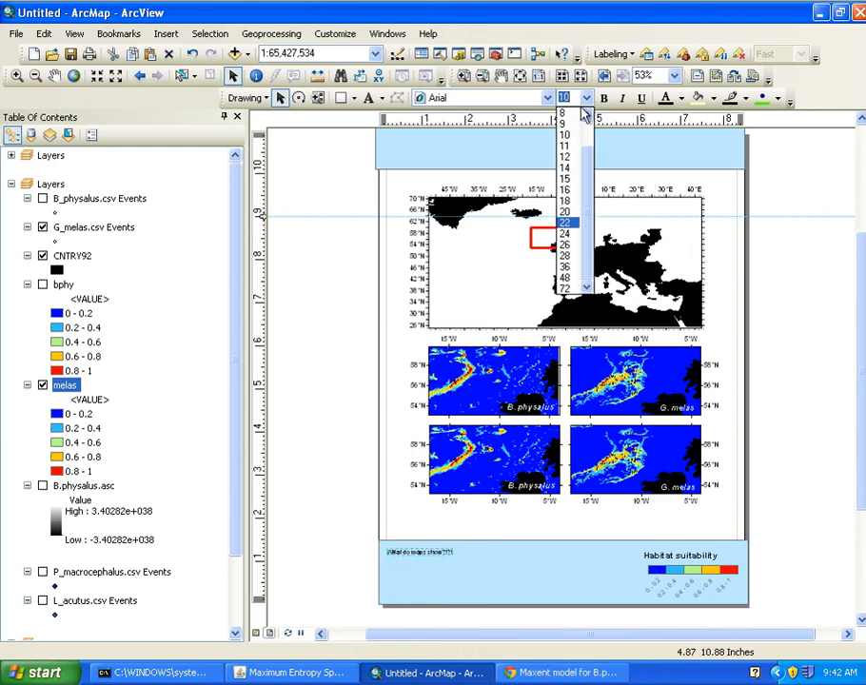
left_click(564, 245)
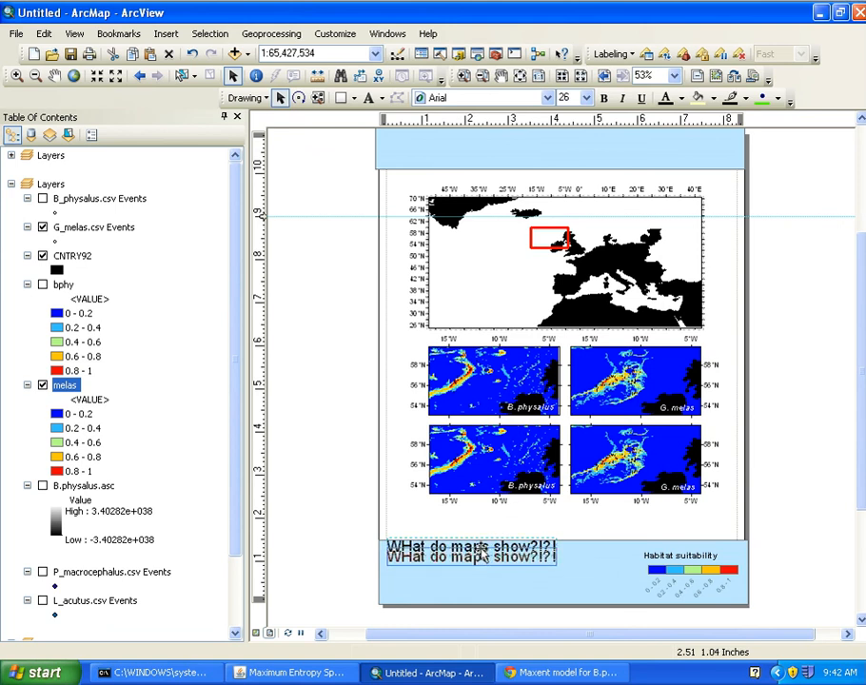
scroll(476, 561, "up", 3)
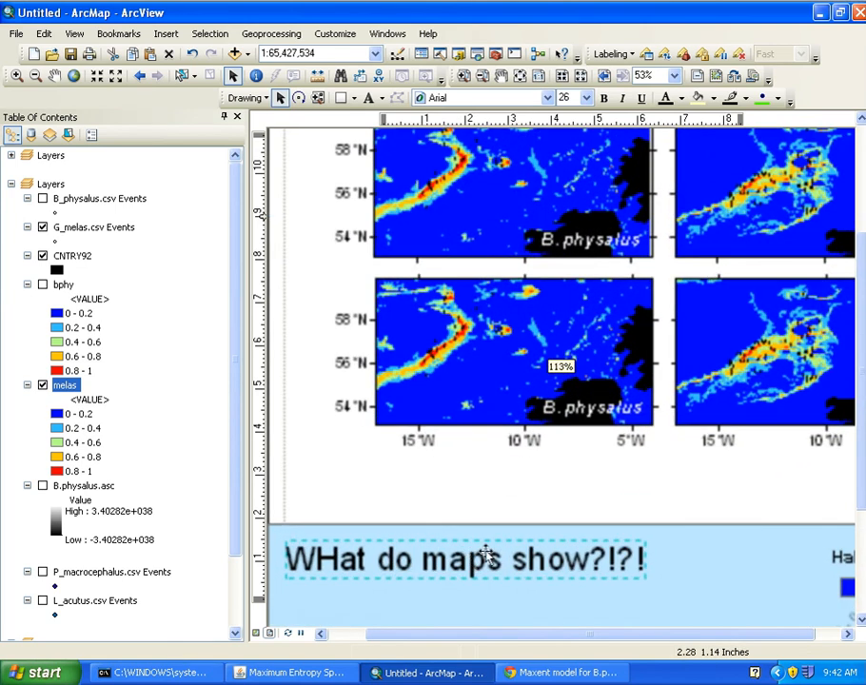
scroll(476, 560, "down", 5)
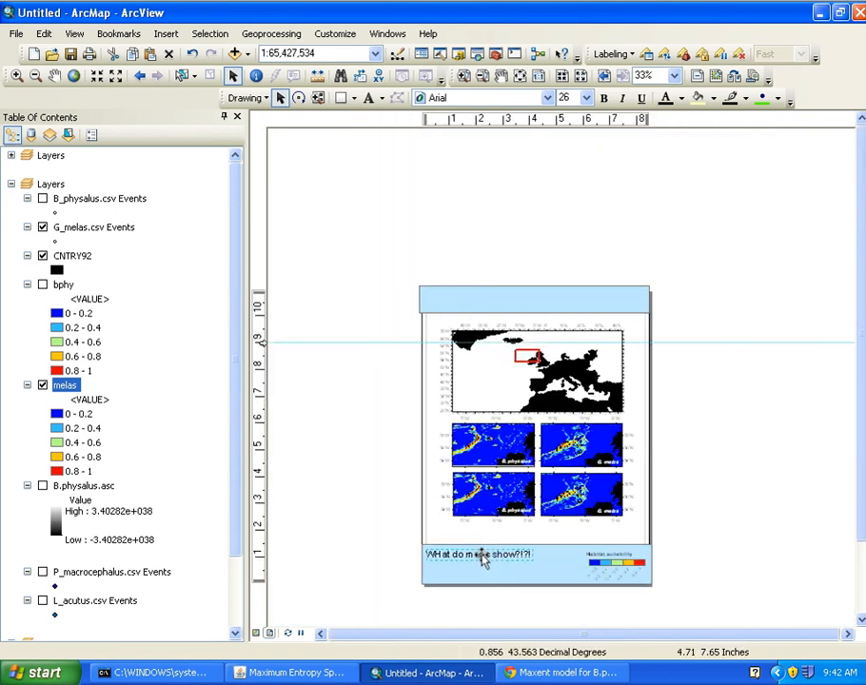
- Duplicate the "WHat do maps show?!?!" text and center the copy in the top blue band
left_click(386, 276)
key("ctrl+v")
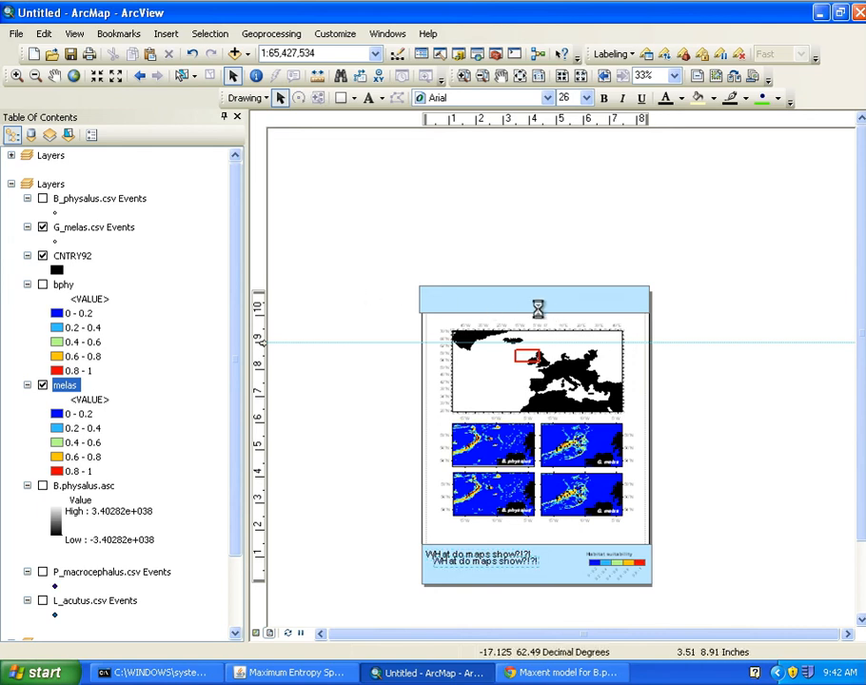
left_click_drag(489, 561, 532, 300)
left_click(750, 339)
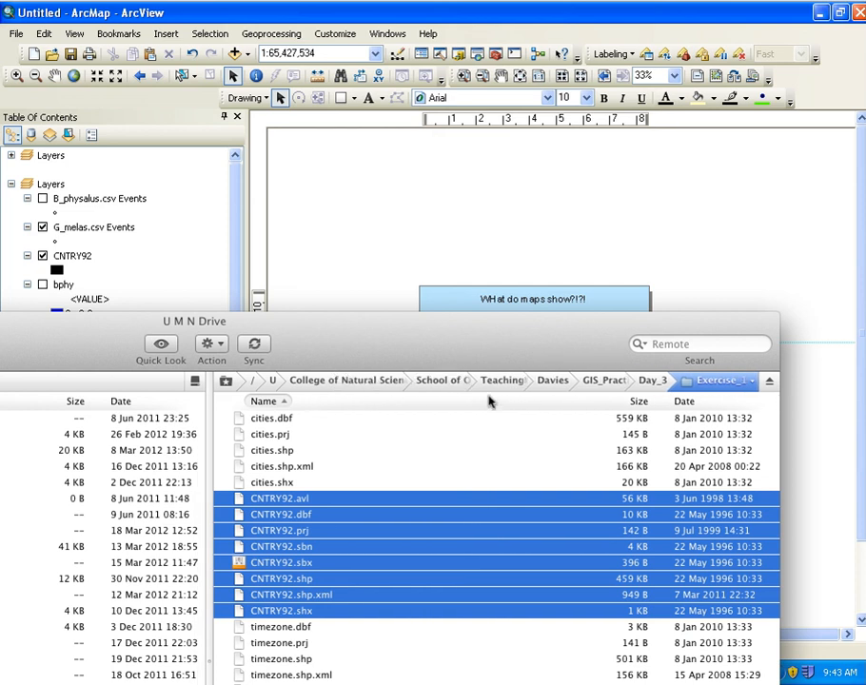
- Minimize ArcMap and copy Untitled.jpg from the remote drive onto the Windows desktop
left_click(253, 381)
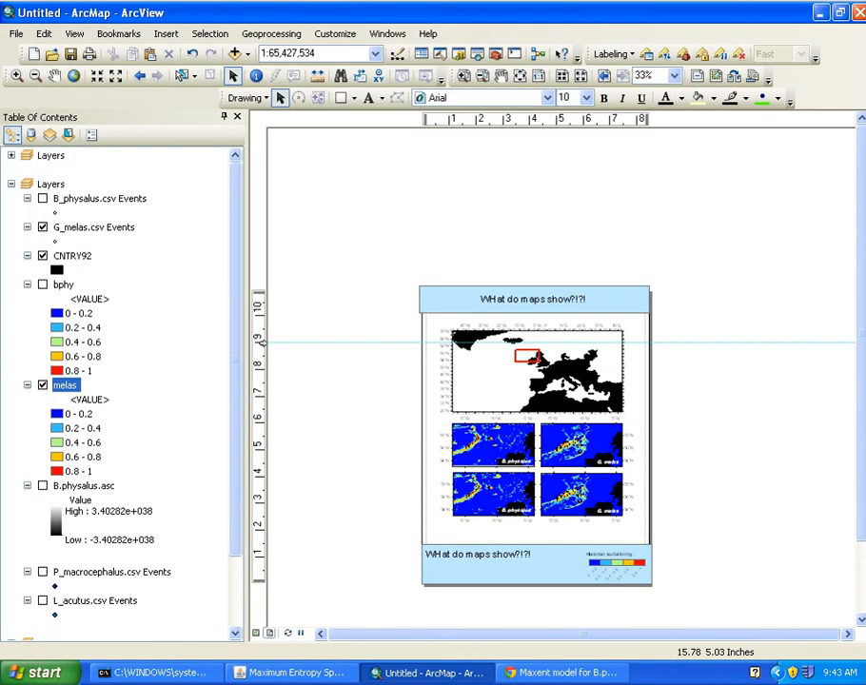
left_click(821, 14)
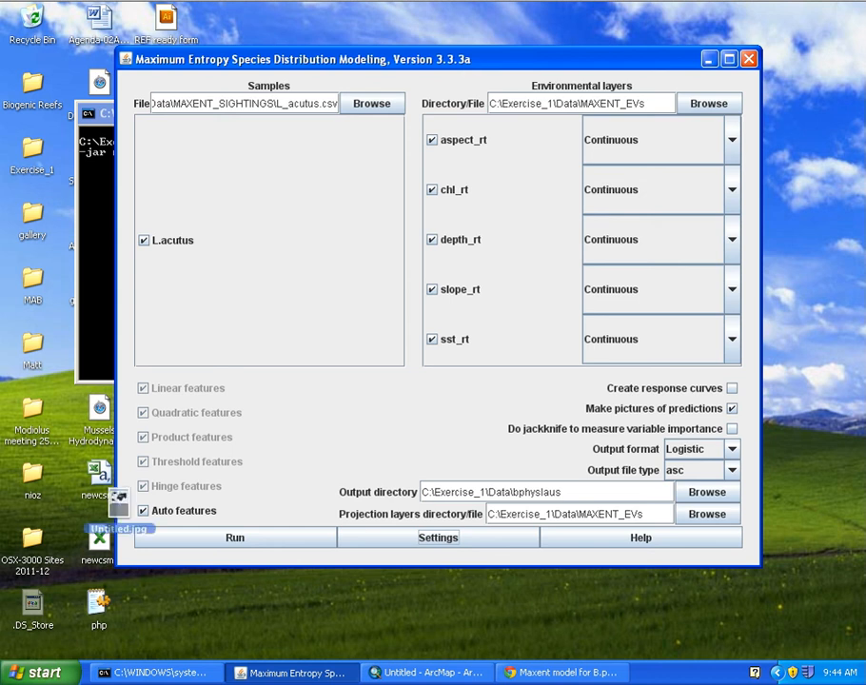
left_click_drag(117, 495, 319, 593)
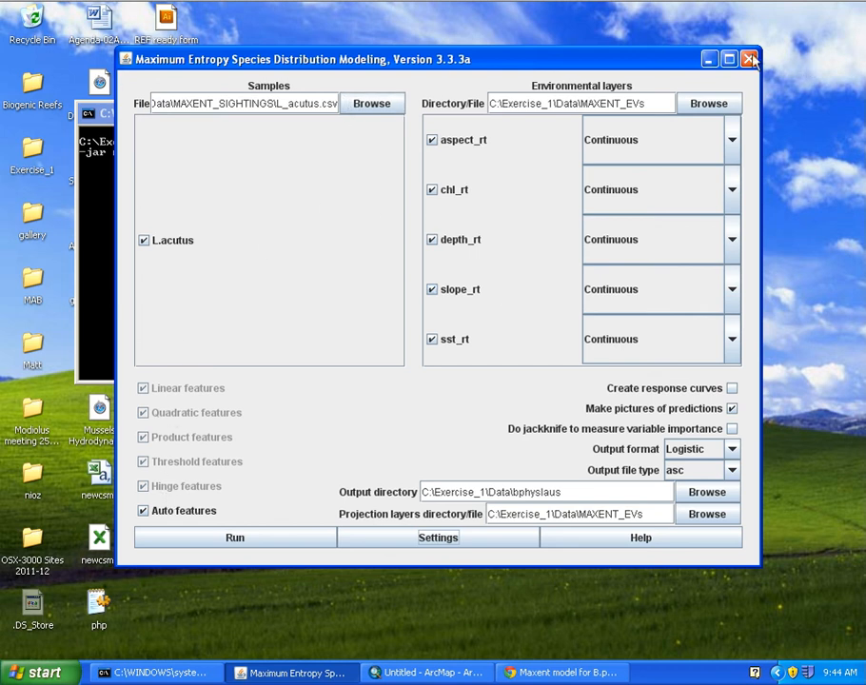
- Minimize the Maxent window, refresh the desktop, and view the Untitled picture in a maximized viewer
left_click(709, 59)
left_click(600, 112)
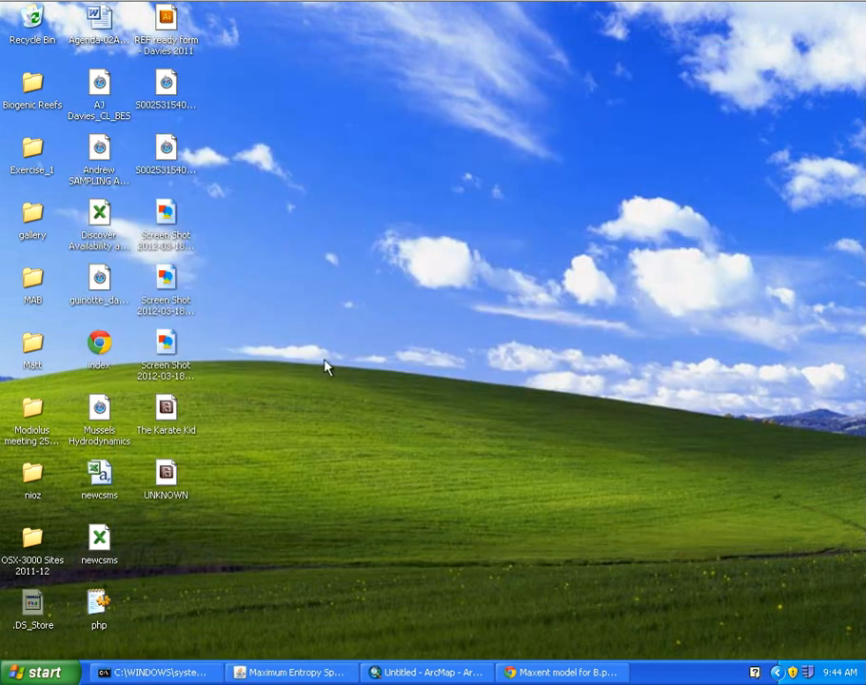
right_click(479, 311)
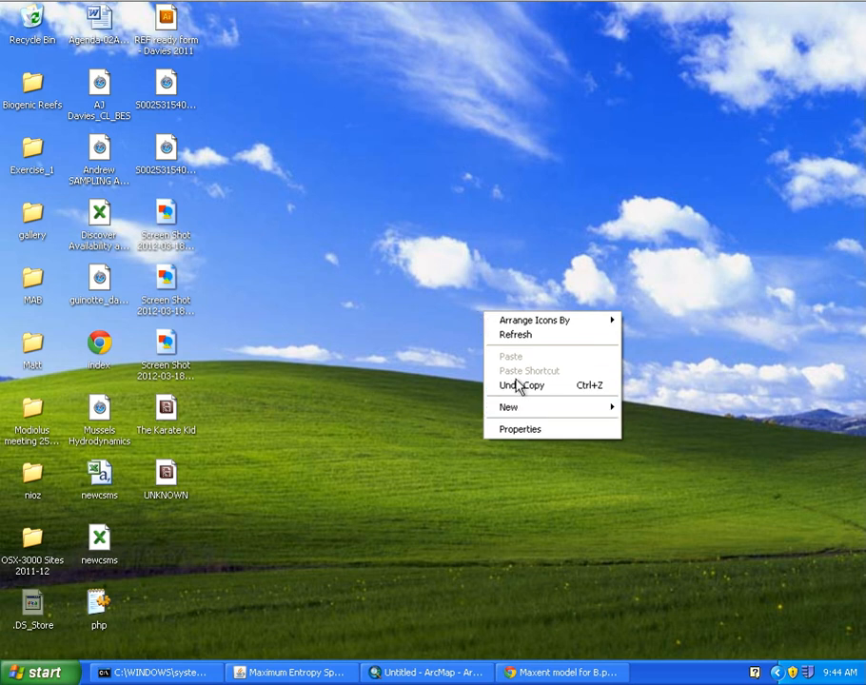
left_click(519, 334)
double_click(233, 414)
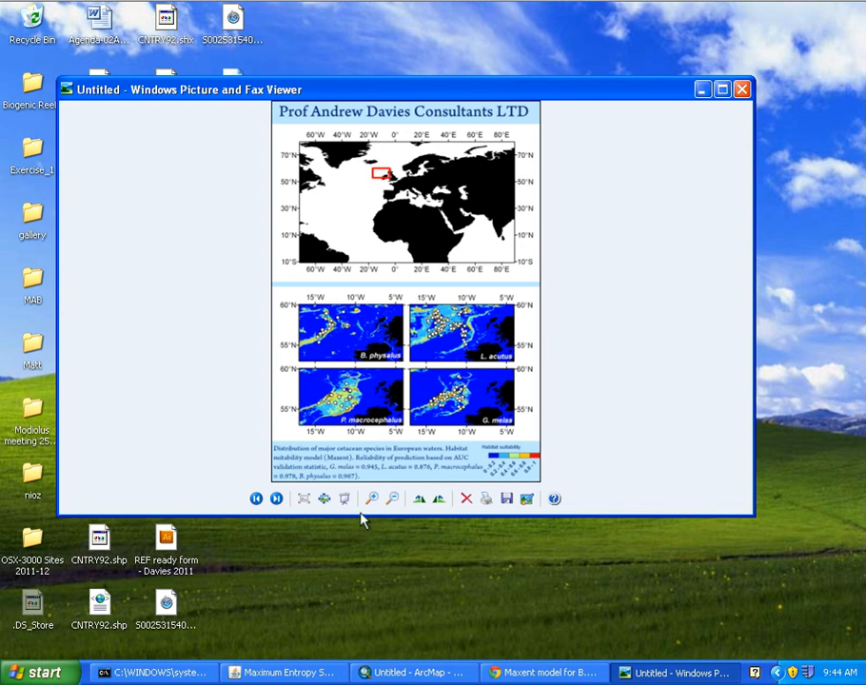
key("alt+space")
key("x")
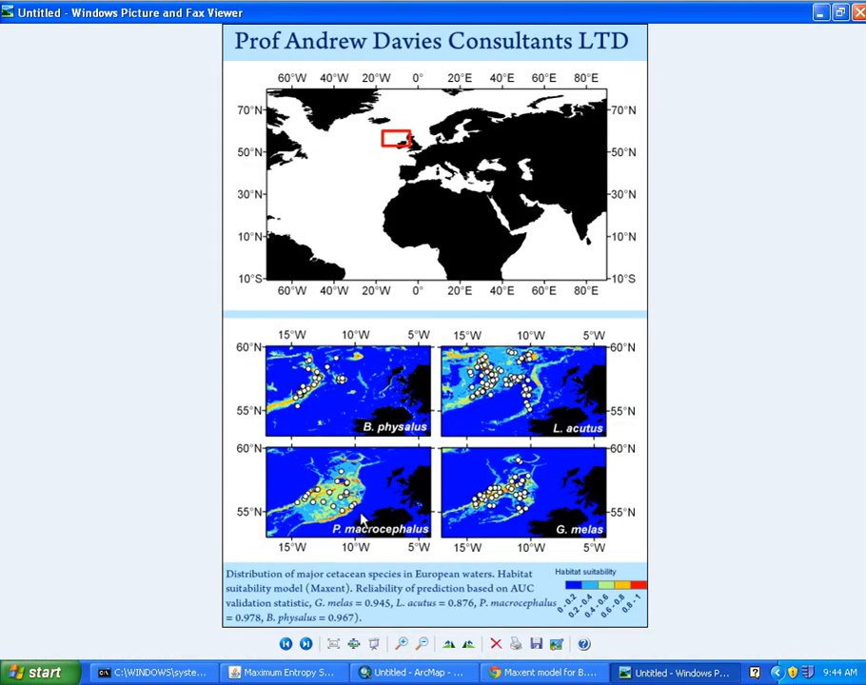